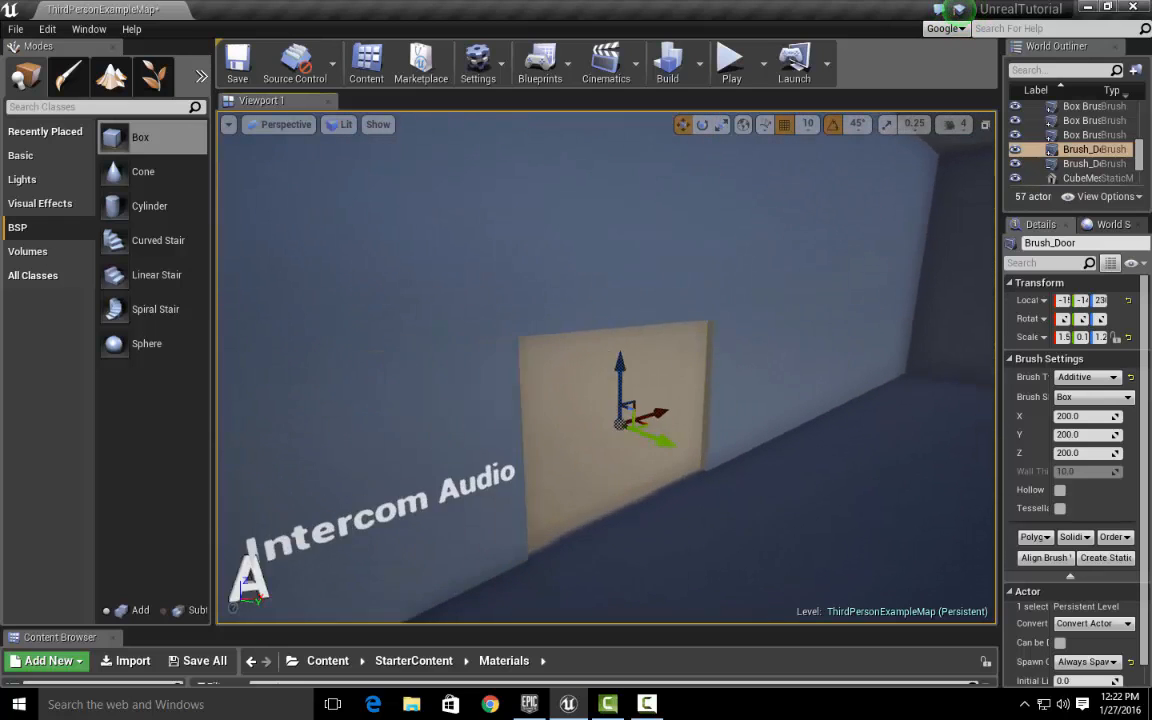
- Examine the additive door brush beside the Intercom Audio text from inside the room and from behind the wall
{"action": "right_click_drag", "start_coordinate": [703, 426], "coordinate": [845, 400]}
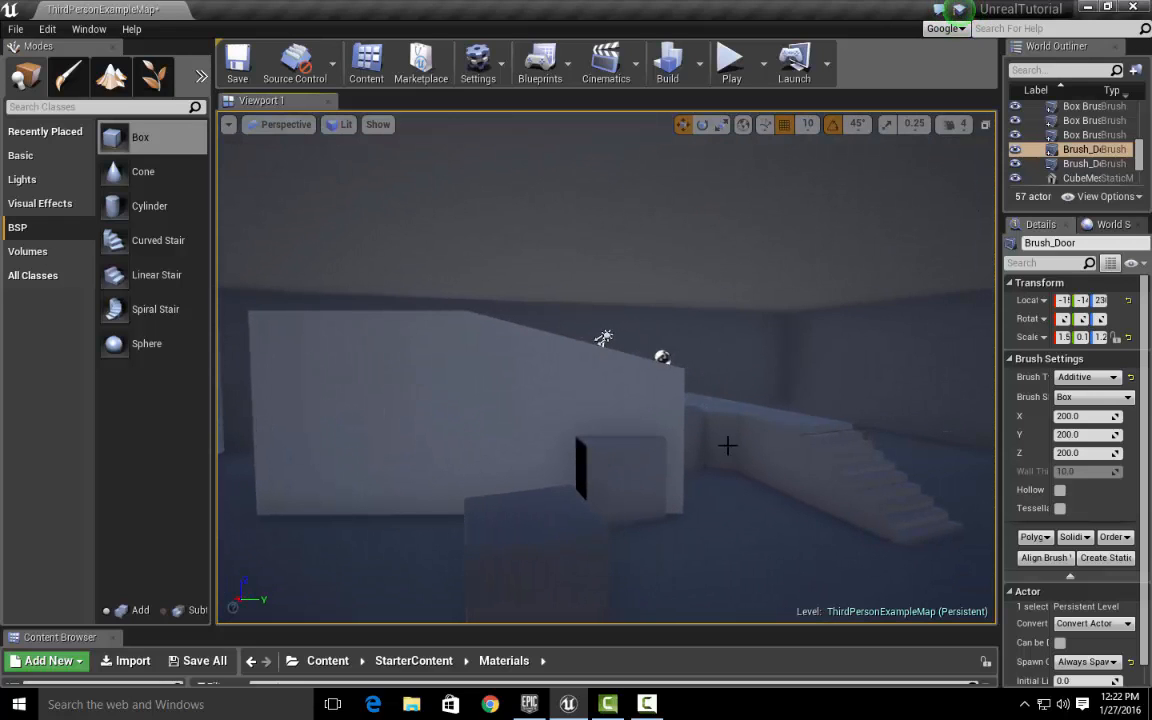
{"action": "key", "text": "f"}
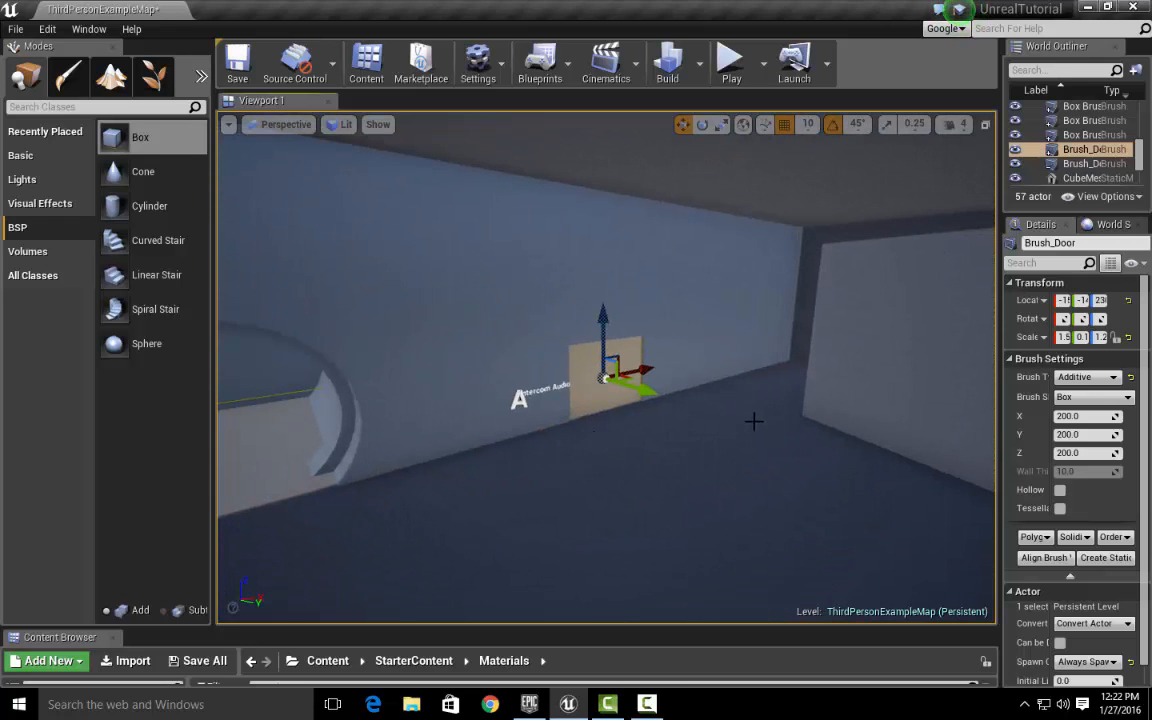
{"action": "scroll", "coordinate": [754, 421], "scroll_direction": "up", "scroll_amount": 6}
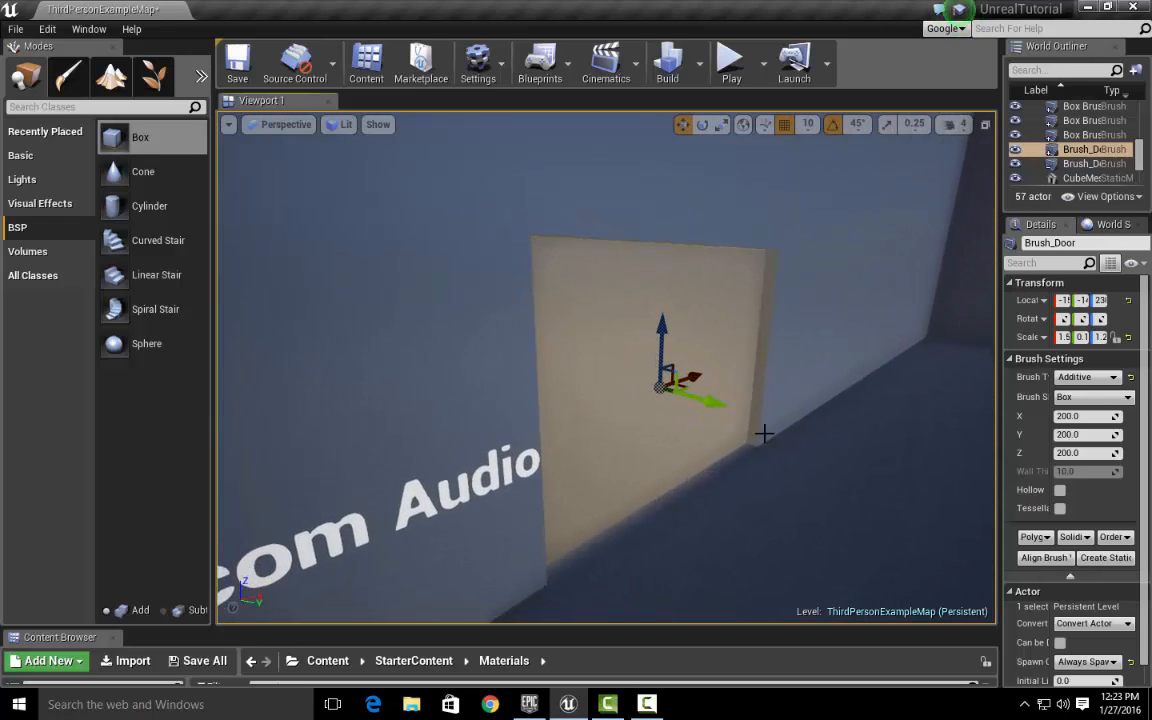
{"action": "mouse_move", "coordinate": [777, 490]}
{"action": "right_mouse_down"}
{"action": "mouse_move", "coordinate": [660, 500]}
{"action": "mouse_move", "coordinate": [790, 480]}
{"action": "mouse_move", "coordinate": [727, 450]}
{"action": "mouse_move", "coordinate": [750, 490]}
{"action": "mouse_move", "coordinate": [735, 430]}
{"action": "mouse_move", "coordinate": [830, 480]}
{"action": "mouse_move", "coordinate": [884, 490]}
{"action": "mouse_move", "coordinate": [812, 482]}
{"action": "mouse_move", "coordinate": [741, 414]}
{"action": "right_mouse_up"}
{"action": "key", "text": "a"}
{"action": "key", "text": "w"}
{"action": "key", "text": "d"}
{"action": "key", "text": "d"}
{"action": "key", "text": "a"}
{"action": "key", "text": "w"}
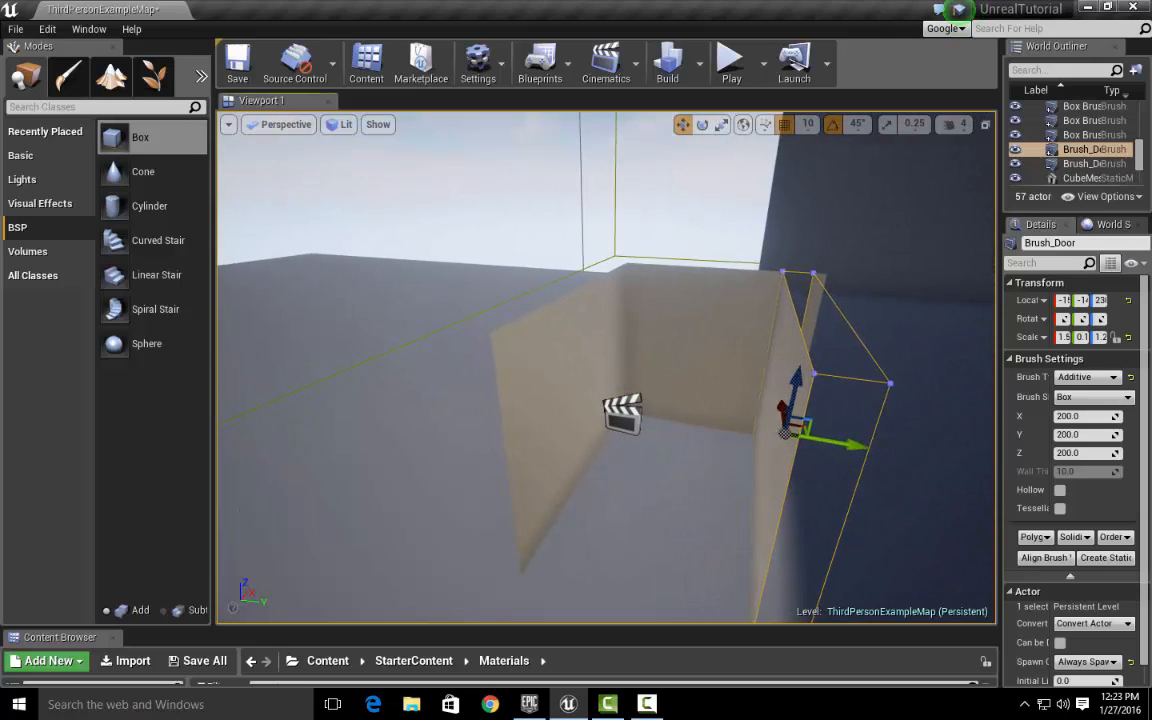
- Select the subtractive brush that cuts the door opening and inspect it from behind and from the room side
{"action": "left_click", "coordinate": [741, 414]}
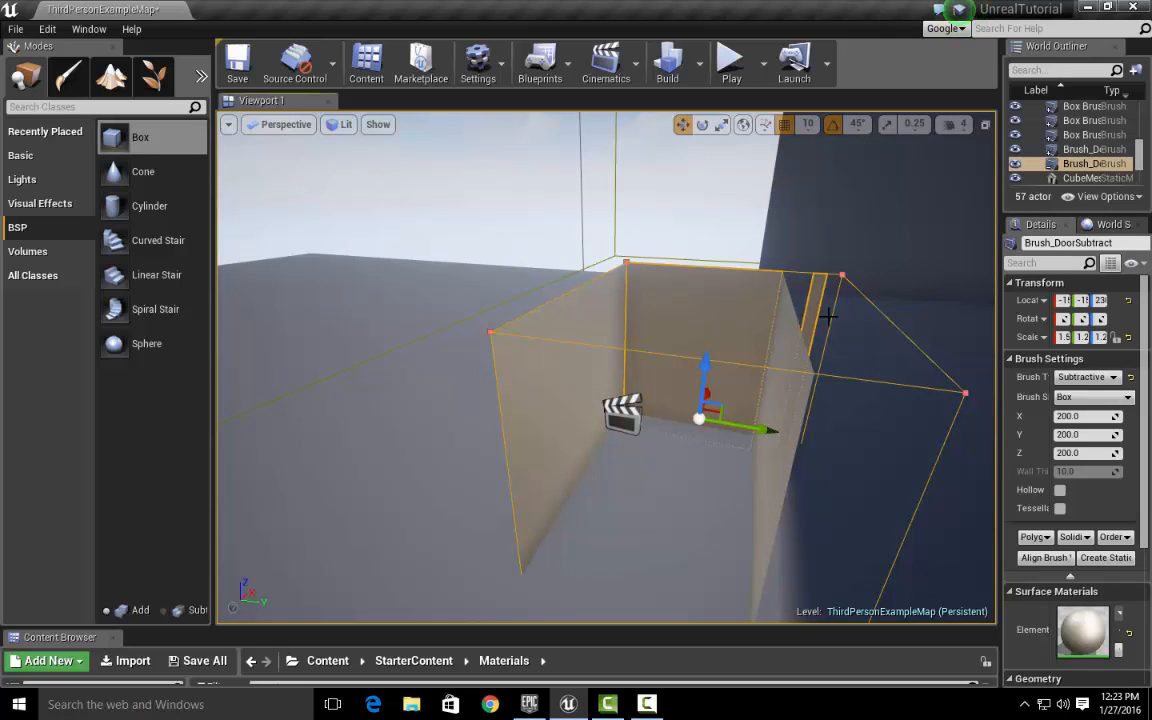
{"action": "key", "text": "s"}
{"action": "mouse_move", "coordinate": [830, 244]}
{"action": "right_mouse_down"}
{"action": "mouse_move", "coordinate": [750, 262]}
{"action": "mouse_move", "coordinate": [725, 250]}
{"action": "mouse_move", "coordinate": [830, 244]}
{"action": "right_mouse_up"}
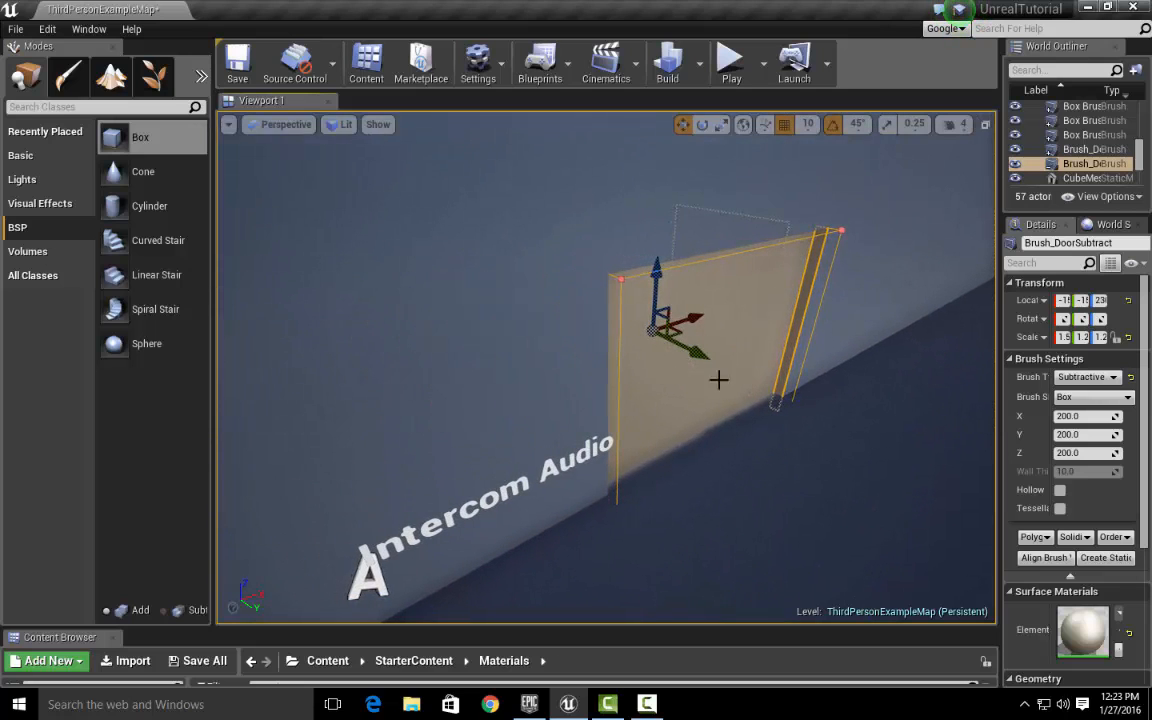
{"action": "right_click_drag", "start_coordinate": [673, 431], "coordinate": [700, 415]}
{"action": "key", "text": "a"}
{"action": "key", "text": "s"}
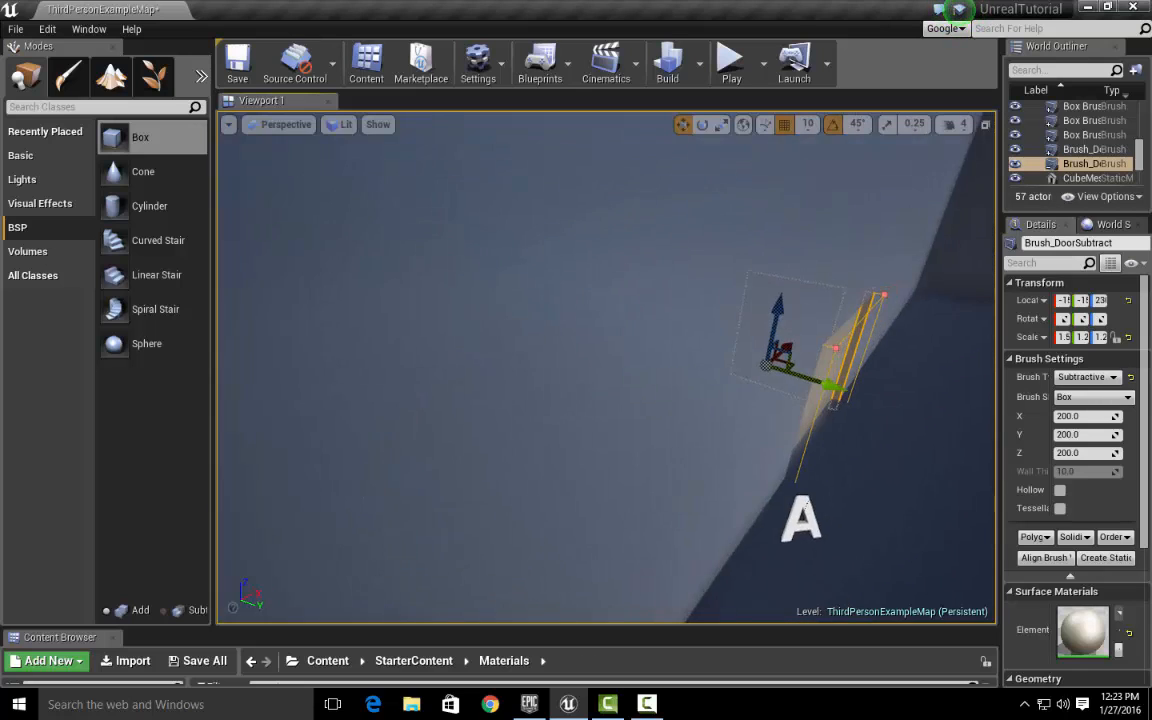
{"action": "key", "text": "s"}
{"action": "mouse_move", "coordinate": [648, 597]}
{"action": "right_mouse_down"}
{"action": "mouse_move", "coordinate": [625, 575]}
{"action": "mouse_move", "coordinate": [648, 597]}
{"action": "right_mouse_up"}
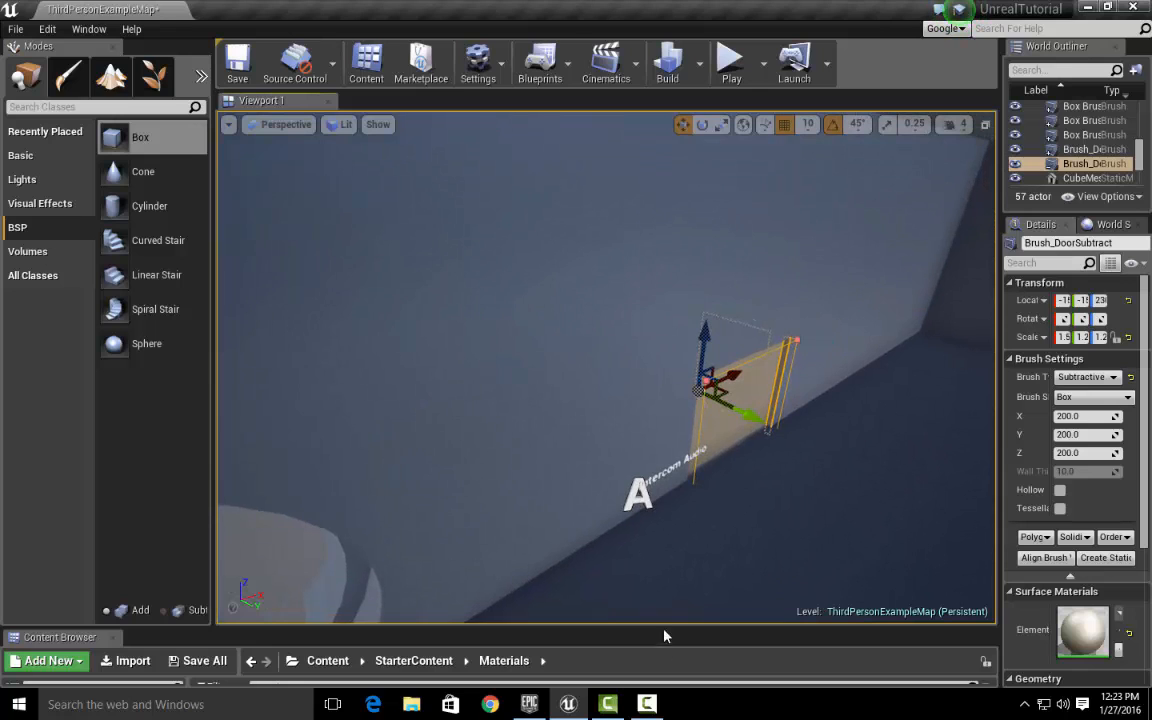
- Place a box brush on the floor in front of the door and set its brush type to Subtractive
{"action": "left_click_drag", "start_coordinate": [661, 628], "coordinate": [658, 412]}
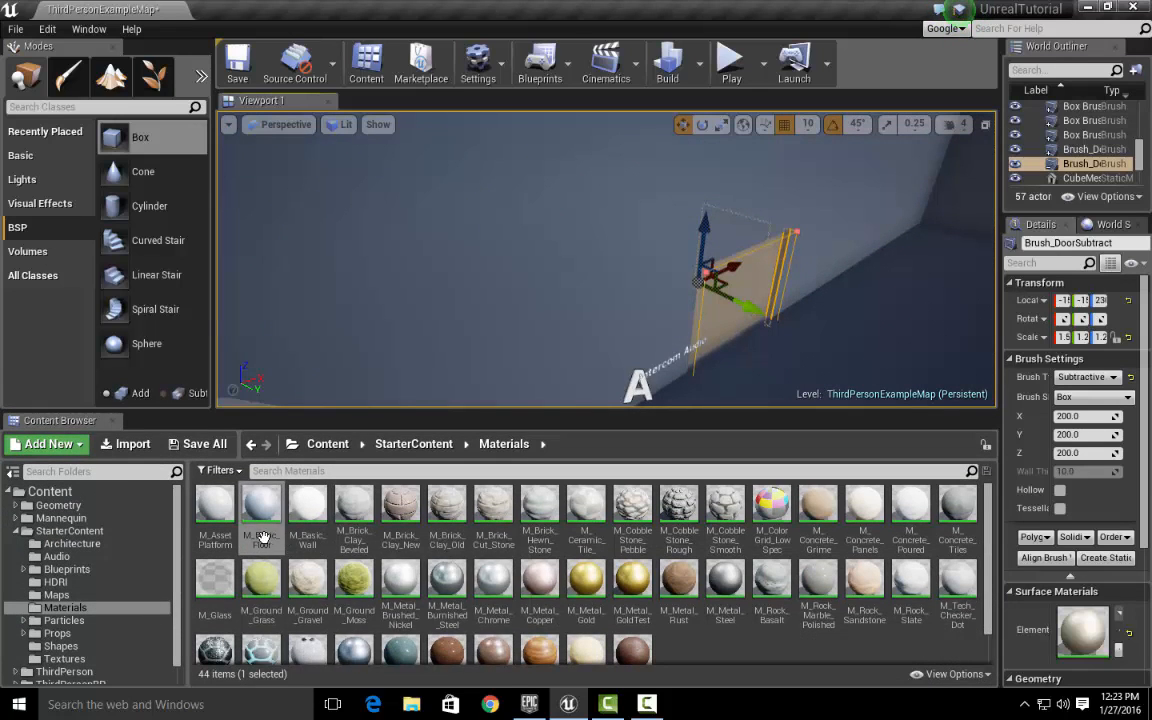
{"action": "left_click_drag", "start_coordinate": [447, 411], "coordinate": [440, 539]}
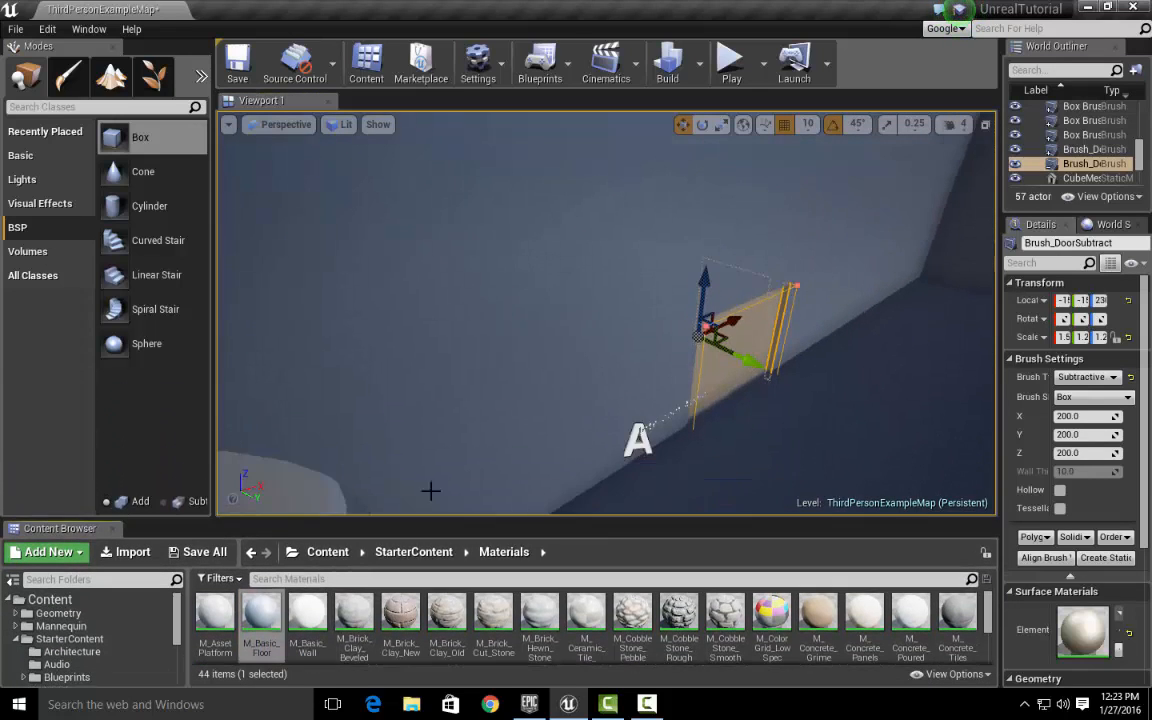
{"action": "left_click_drag", "start_coordinate": [712, 326], "coordinate": [739, 361]}
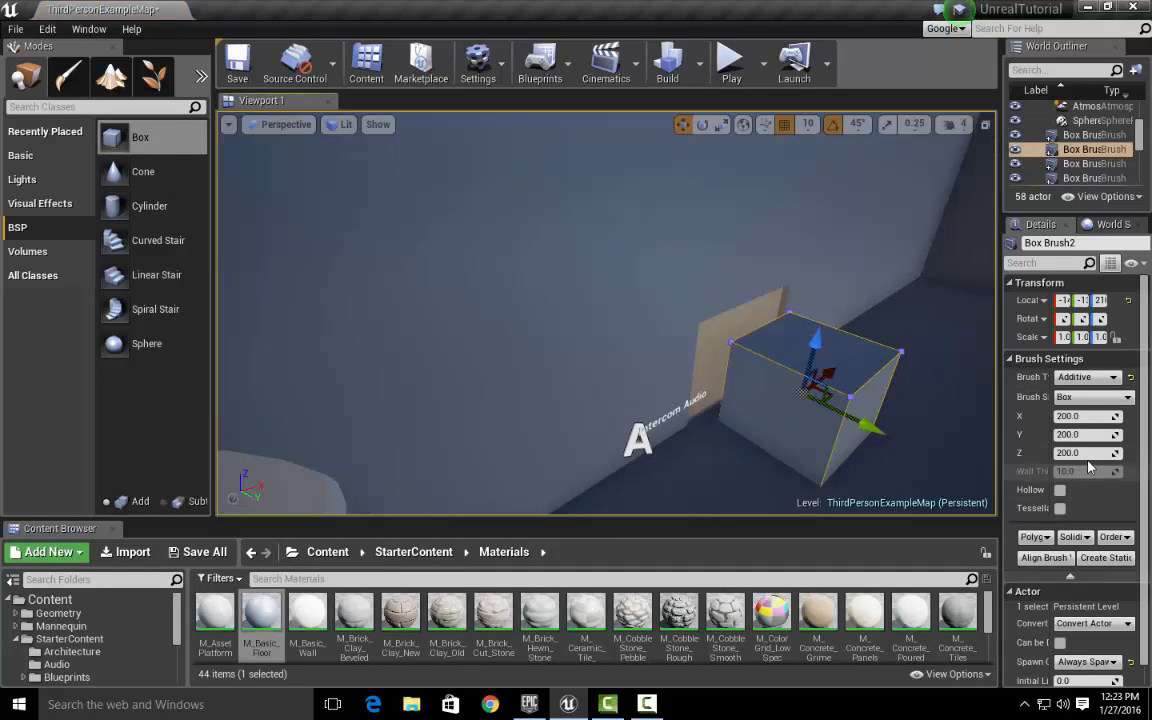
{"action": "left_click", "coordinate": [1088, 377]}
{"action": "left_click", "coordinate": [1082, 397]}
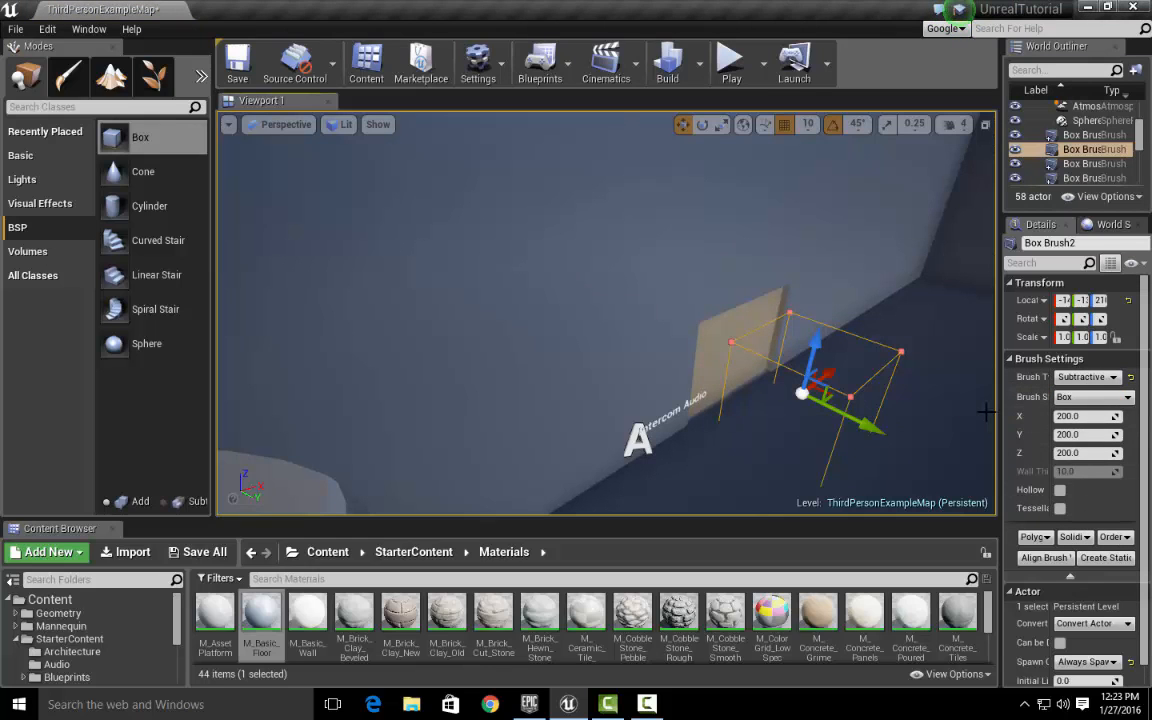
- Move the subtractive box brush into the door opening at Y -1590 and scale it to about 4.731 in X and 4.283 in Y
{"action": "left_click_drag", "start_coordinate": [1000, 418], "coordinate": [947, 418]}
{"action": "mouse_move", "coordinate": [795, 420]}
{"action": "left_mouse_down"}
{"action": "mouse_move", "coordinate": [730, 398]}
{"action": "mouse_move", "coordinate": [703, 367]}
{"action": "left_mouse_up"}
{"action": "mouse_move", "coordinate": [703, 367]}
{"action": "right_mouse_down"}
{"action": "mouse_move", "coordinate": [800, 367]}
{"action": "mouse_move", "coordinate": [722, 365]}
{"action": "right_mouse_up"}
{"action": "key", "text": "r"}
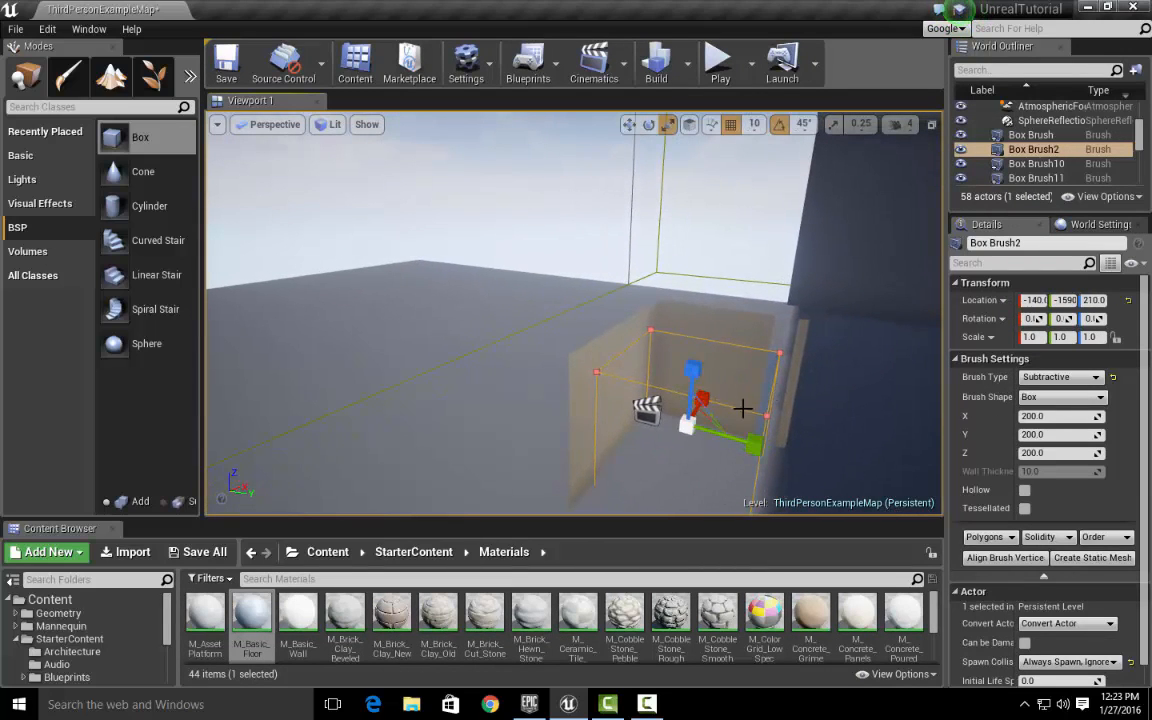
{"action": "mouse_move", "coordinate": [710, 401]}
{"action": "left_mouse_down"}
{"action": "mouse_move", "coordinate": [660, 420]}
{"action": "mouse_move", "coordinate": [777, 427]}
{"action": "mouse_move", "coordinate": [770, 450]}
{"action": "mouse_move", "coordinate": [785, 455]}
{"action": "mouse_move", "coordinate": [754, 444]}
{"action": "left_mouse_up"}
{"action": "scroll", "coordinate": [753, 444], "scroll_direction": "down", "scroll_amount": 4}
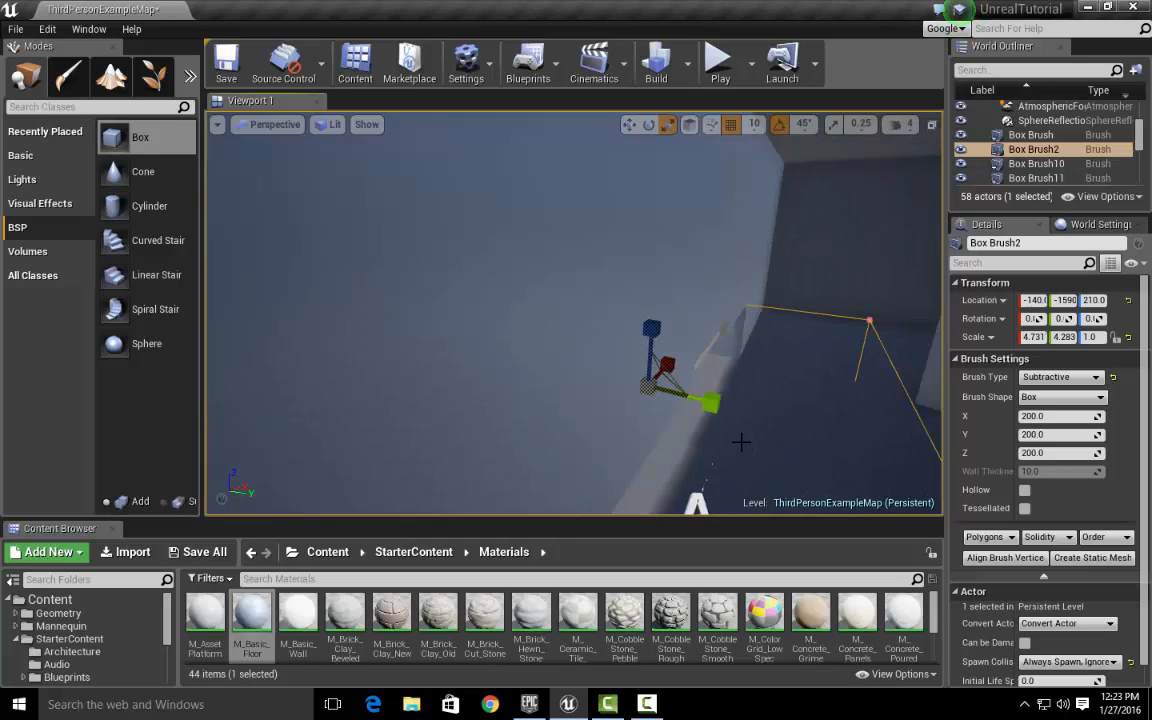
- Move the enlarged subtractive brush back behind the door wall to Y -1920
{"action": "key", "text": "w"}
{"action": "left_click_drag", "start_coordinate": [718, 401], "coordinate": [579, 370]}
{"action": "mouse_move", "coordinate": [671, 363]}
{"action": "right_mouse_down"}
{"action": "mouse_move", "coordinate": [722, 370]}
{"action": "mouse_move", "coordinate": [743, 340]}
{"action": "mouse_move", "coordinate": [676, 364]}
{"action": "right_mouse_up"}
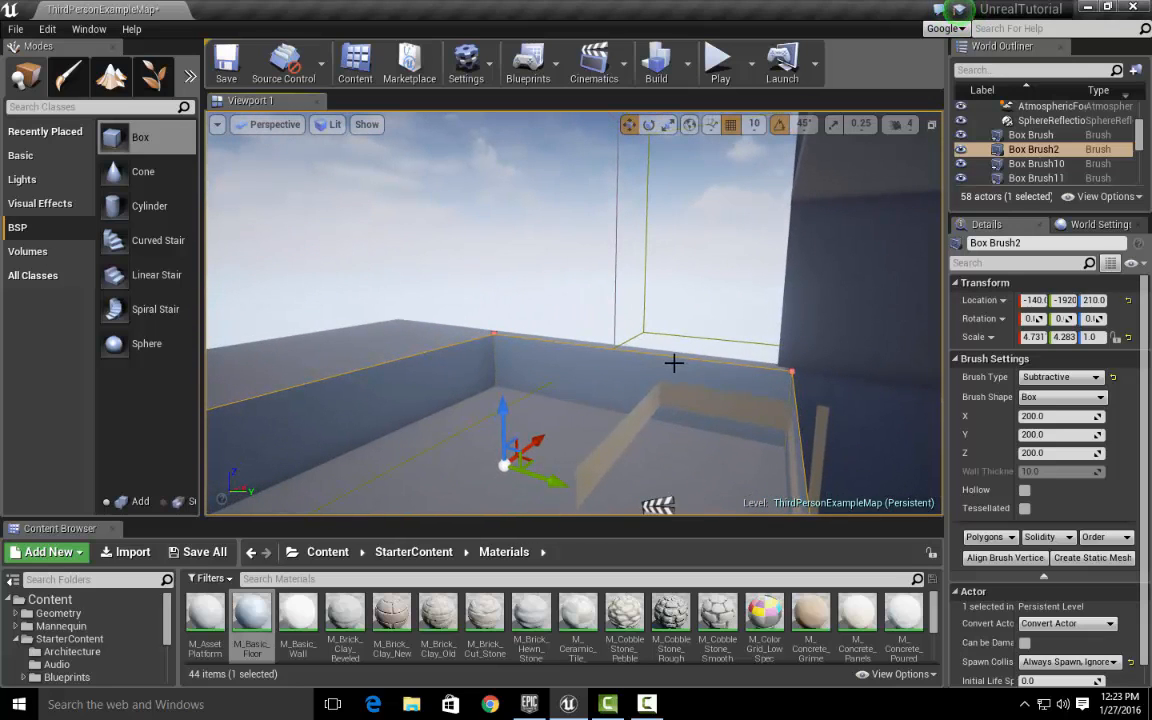
- Scale the subtractive room brush to about 4.54 in Z and raise it to Z 260
{"action": "key", "text": "r"}
{"action": "left_click_drag", "start_coordinate": [503, 408], "coordinate": [503, 275]}
{"action": "mouse_move", "coordinate": [638, 463]}
{"action": "right_mouse_down"}
{"action": "mouse_move", "coordinate": [620, 503]}
{"action": "mouse_move", "coordinate": [626, 468]}
{"action": "mouse_move", "coordinate": [612, 463]}
{"action": "right_mouse_up"}
{"action": "key", "text": "s"}
{"action": "key", "text": "w"}
{"action": "left_click_drag", "start_coordinate": [601, 326], "coordinate": [606, 305]}
{"action": "key", "text": "d"}
{"action": "mouse_move", "coordinate": [638, 364]}
{"action": "right_mouse_down"}
{"action": "mouse_move", "coordinate": [616, 386]}
{"action": "mouse_move", "coordinate": [576, 378]}
{"action": "mouse_move", "coordinate": [608, 388]}
{"action": "mouse_move", "coordinate": [540, 384]}
{"action": "mouse_move", "coordinate": [578, 352]}
{"action": "mouse_move", "coordinate": [632, 356]}
{"action": "mouse_move", "coordinate": [673, 394]}
{"action": "mouse_move", "coordinate": [616, 388]}
{"action": "mouse_move", "coordinate": [606, 402]}
{"action": "mouse_move", "coordinate": [650, 400]}
{"action": "right_mouse_up"}
{"action": "key", "text": "w"}
{"action": "key", "text": "d"}
{"action": "key", "text": "w"}
{"action": "key", "text": "s"}
{"action": "key", "text": "w"}
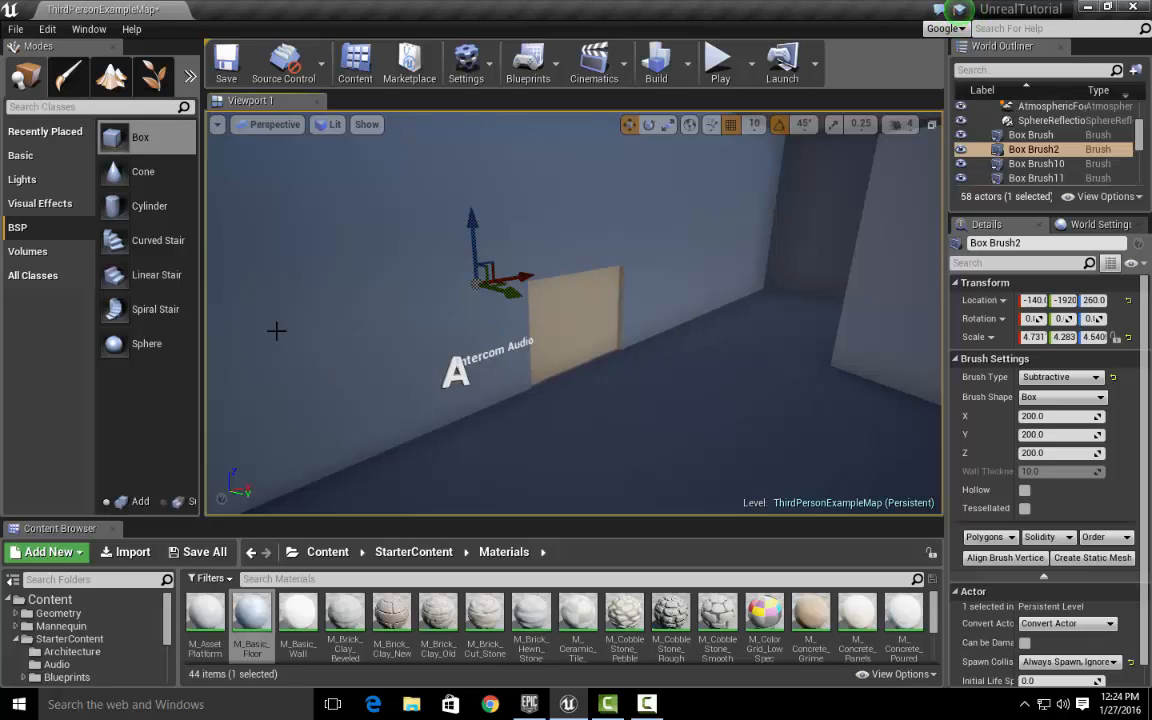
- View the room brush in Geometry Editing mode and return to placement mode
{"action": "left_click_drag", "start_coordinate": [202, 328], "coordinate": [332, 400]}
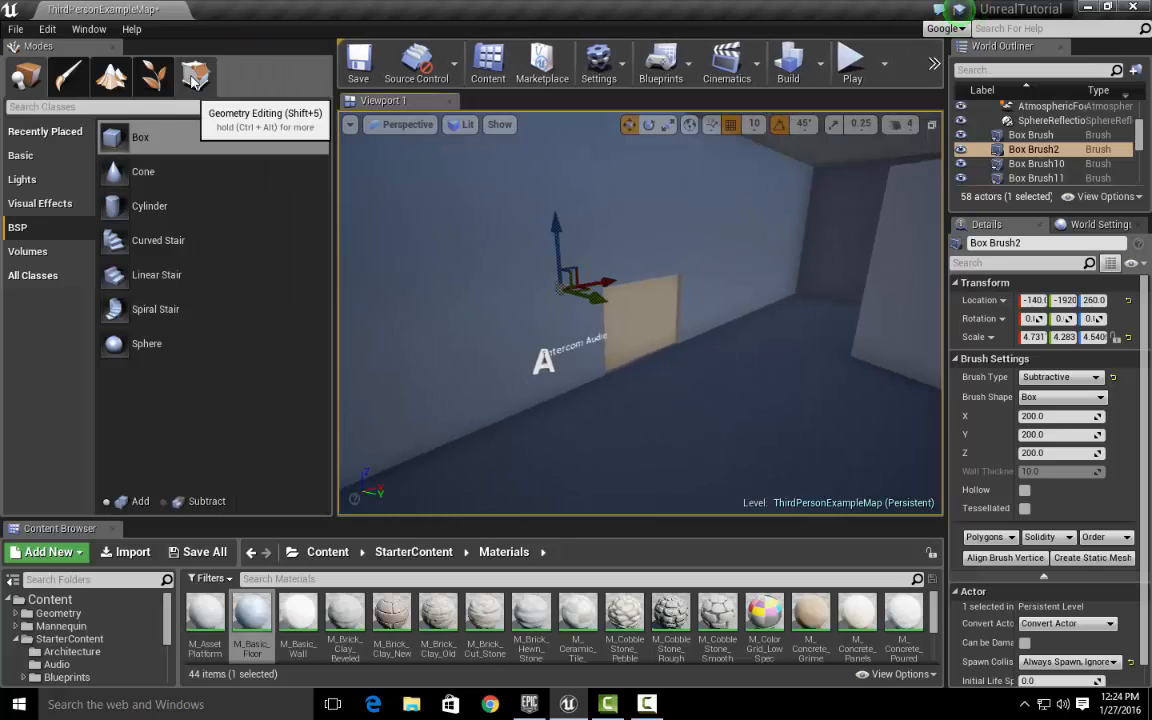
{"action": "left_click", "coordinate": [193, 80]}
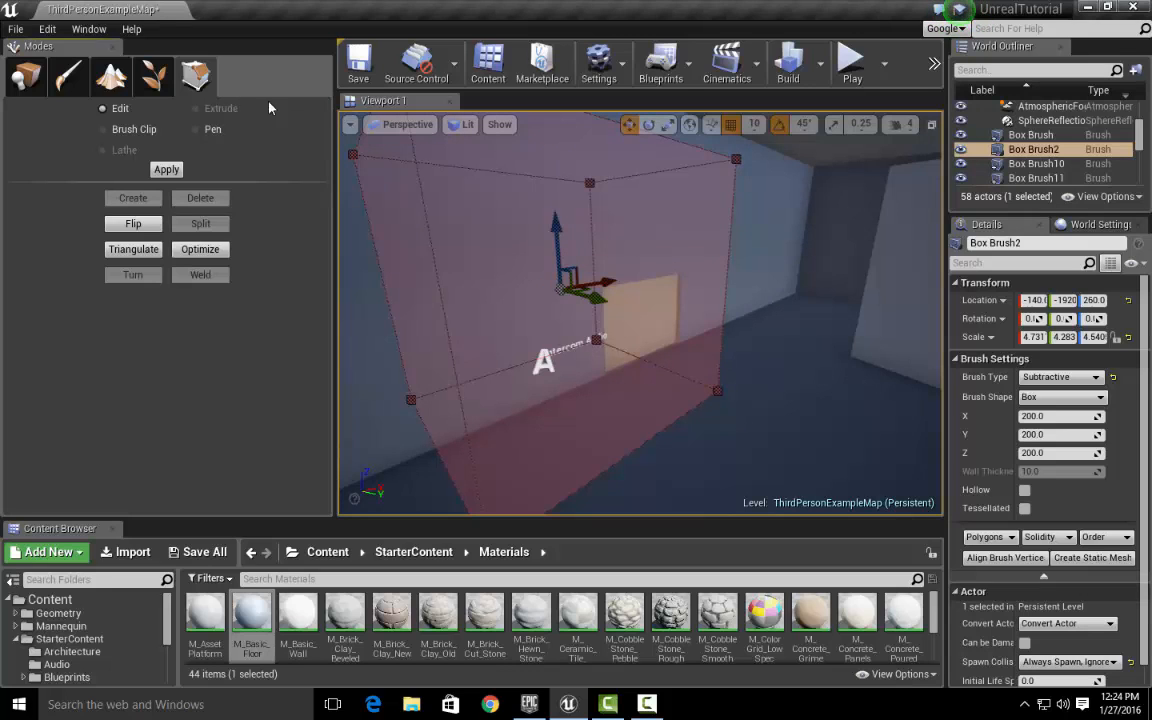
{"action": "left_click", "coordinate": [32, 74]}
- Convert the door brush into a static mesh named Brush_Door_StaticMesh01 in the Geometry folder
{"action": "mouse_move", "coordinate": [622, 327]}
{"action": "right_mouse_down"}
{"action": "mouse_move", "coordinate": [660, 345]}
{"action": "mouse_move", "coordinate": [730, 348]}
{"action": "mouse_move", "coordinate": [490, 348]}
{"action": "mouse_move", "coordinate": [656, 351]}
{"action": "right_mouse_up"}
{"action": "key", "text": "w"}
{"action": "key", "text": "s"}
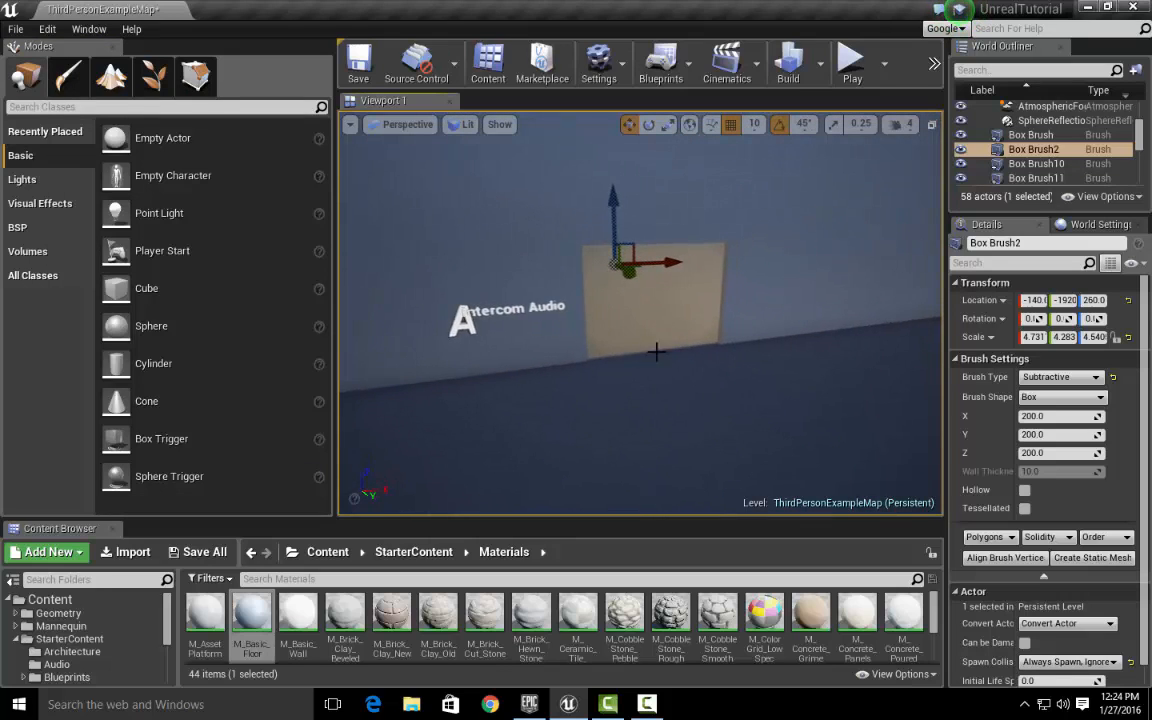
{"action": "left_click", "coordinate": [661, 309]}
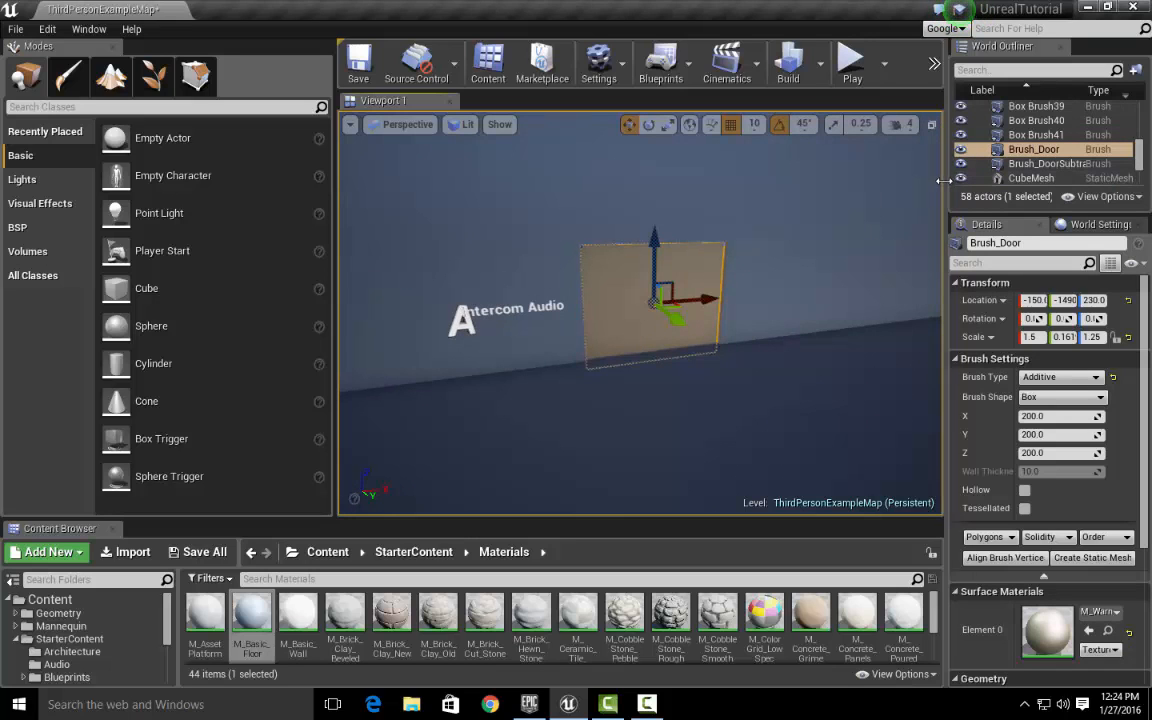
{"action": "left_click_drag", "start_coordinate": [945, 181], "coordinate": [826, 189]}
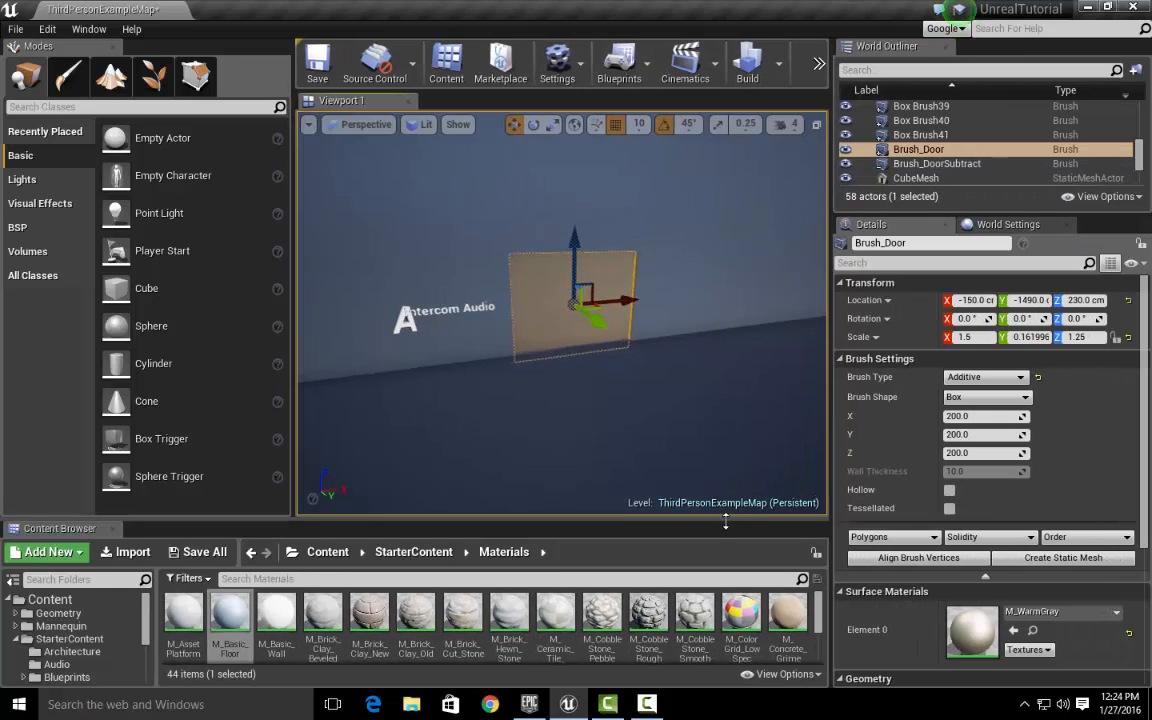
{"action": "left_click_drag", "start_coordinate": [725, 519], "coordinate": [725, 581]}
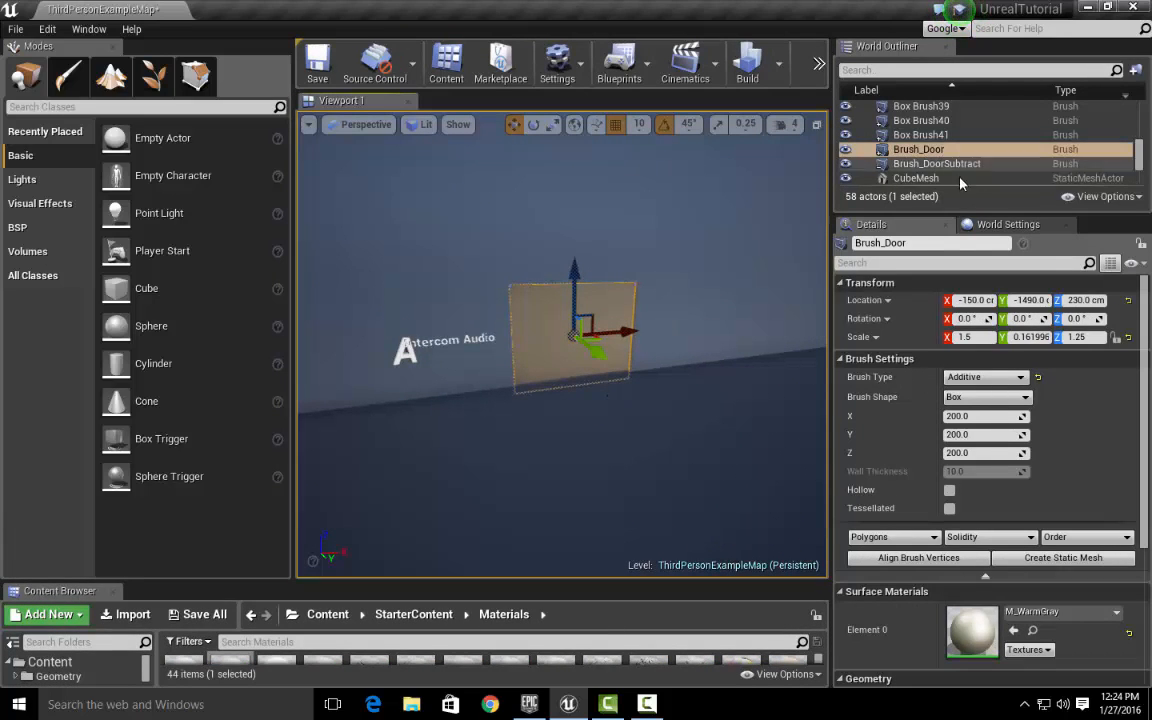
{"action": "left_click", "coordinate": [1066, 562]}
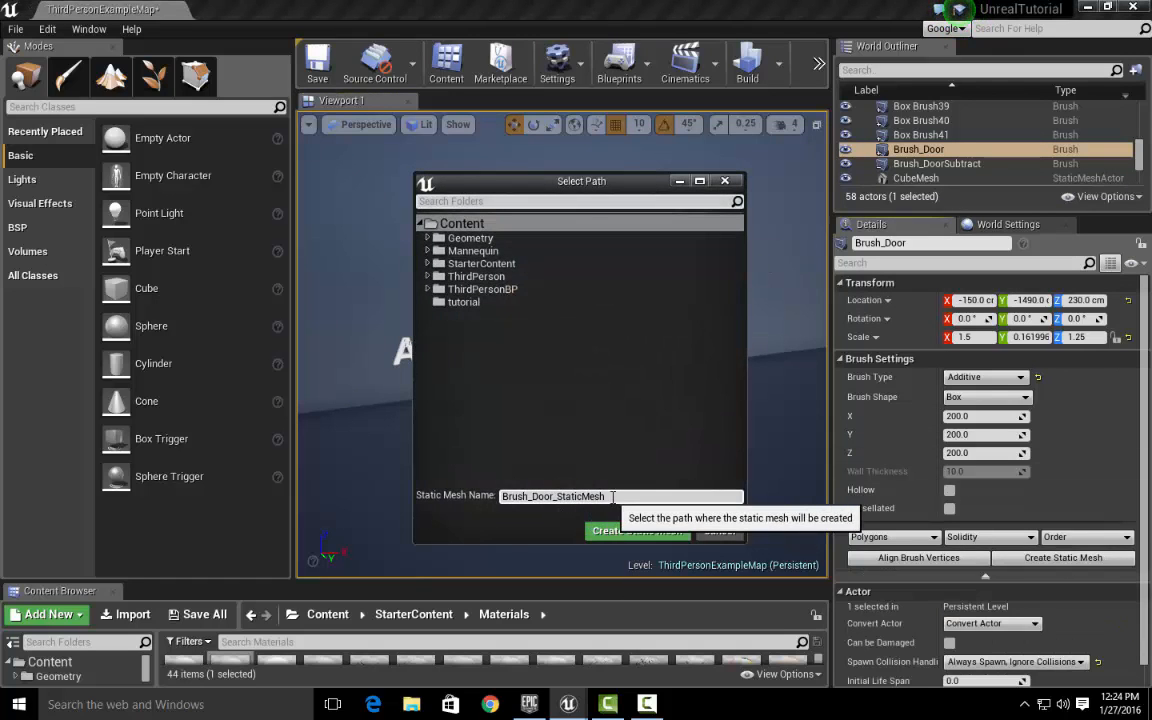
{"action": "left_click", "coordinate": [480, 242]}
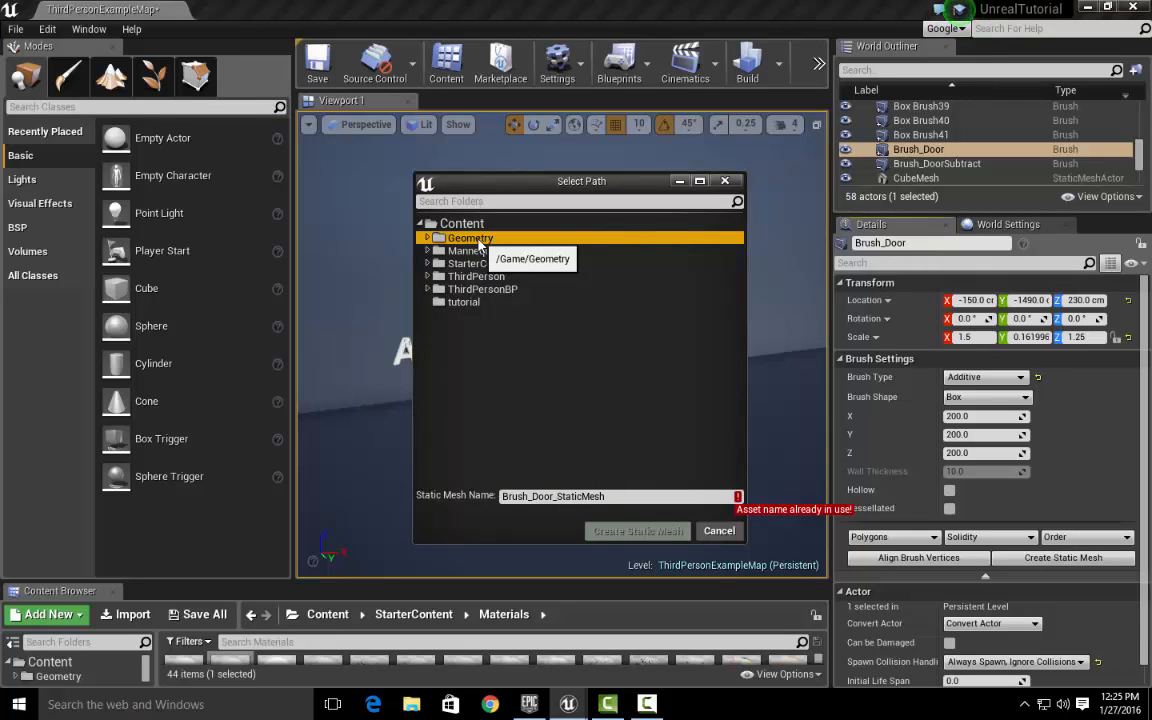
{"action": "left_click", "coordinate": [615, 496]}
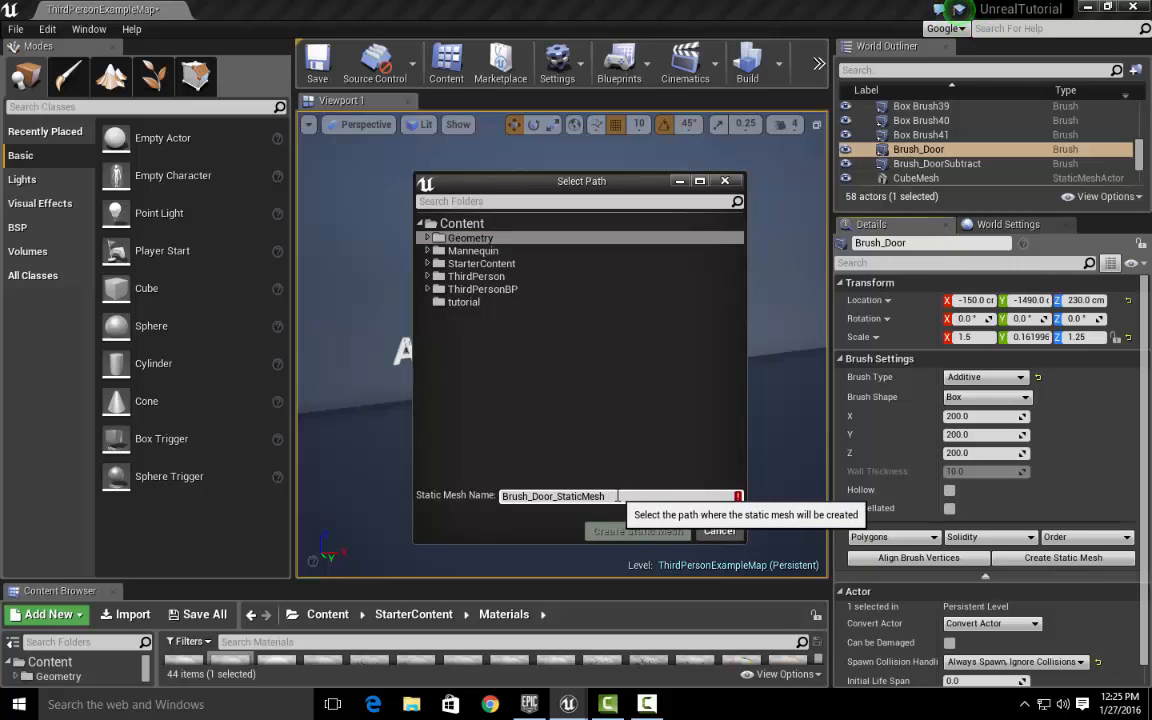
{"action": "type", "text": "01"}
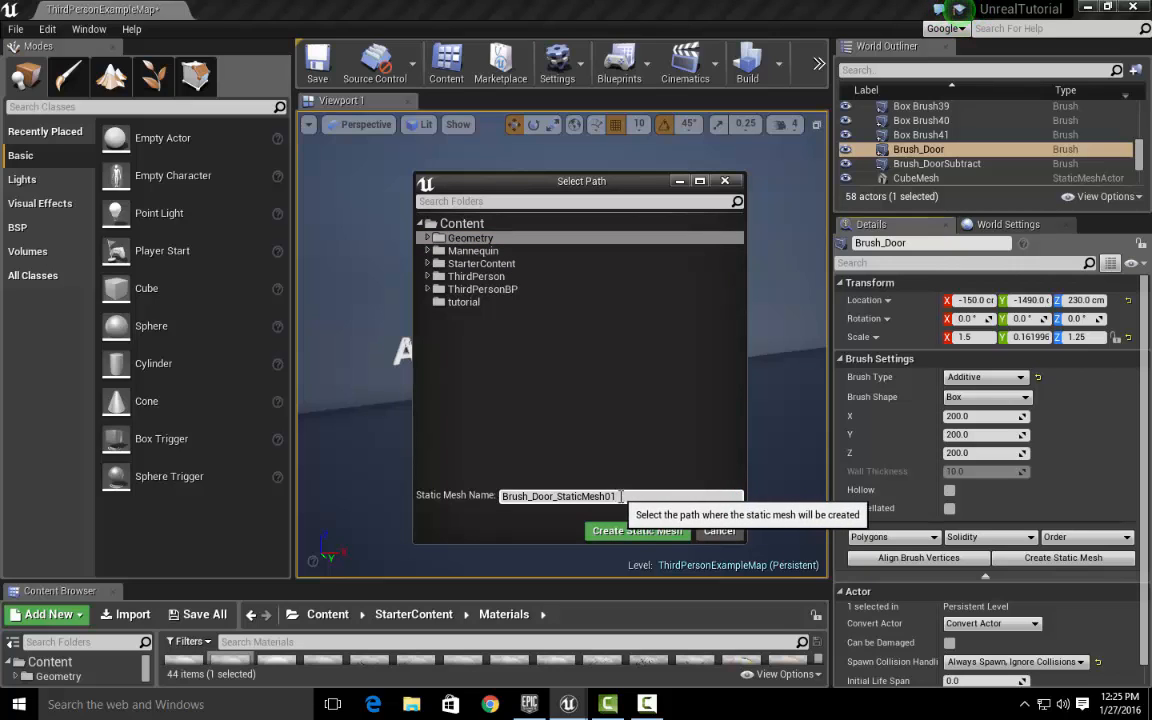
{"action": "left_click", "coordinate": [637, 531]}
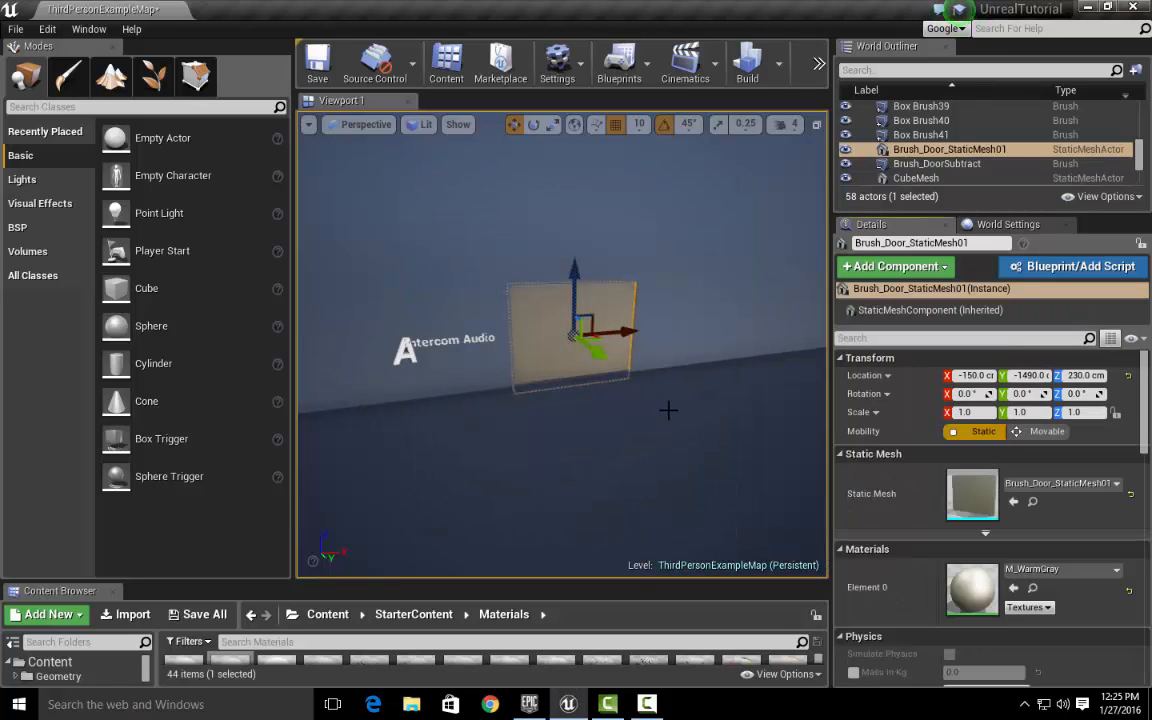
- Set the door static mesh's mobility to Movable
{"action": "right_click_drag", "start_coordinate": [668, 410], "coordinate": [630, 408]}
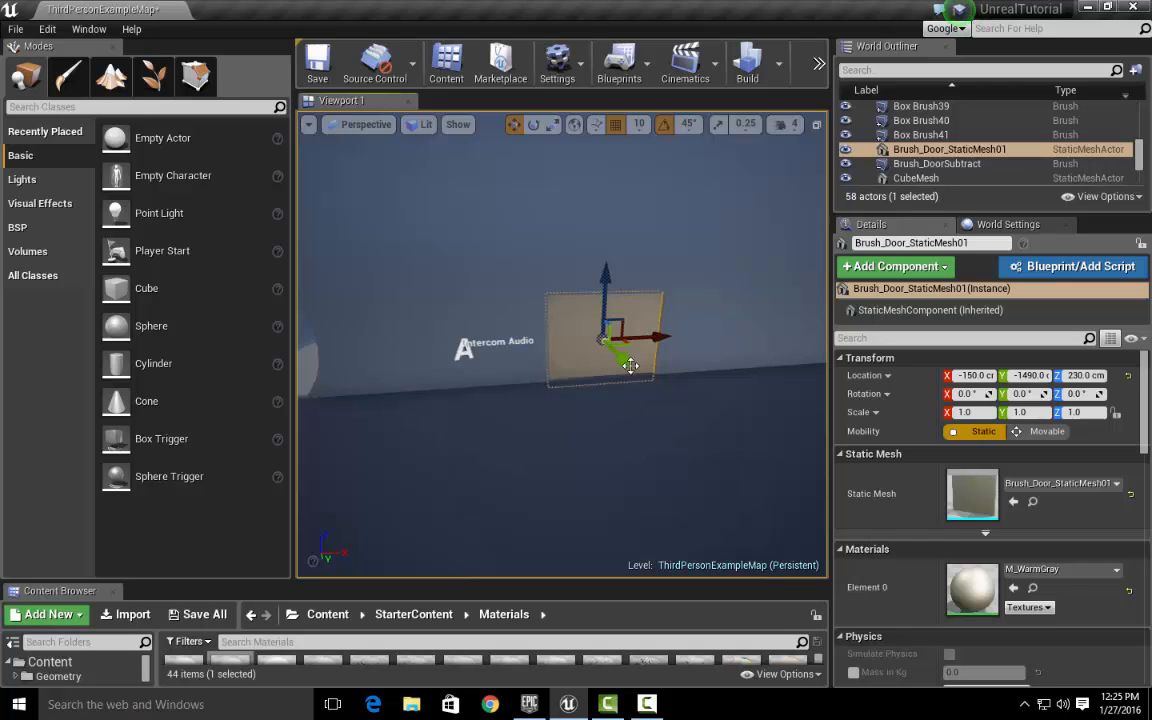
{"action": "mouse_move", "coordinate": [660, 382]}
{"action": "right_mouse_down"}
{"action": "mouse_move", "coordinate": [760, 384]}
{"action": "mouse_move", "coordinate": [651, 387]}
{"action": "right_mouse_up"}
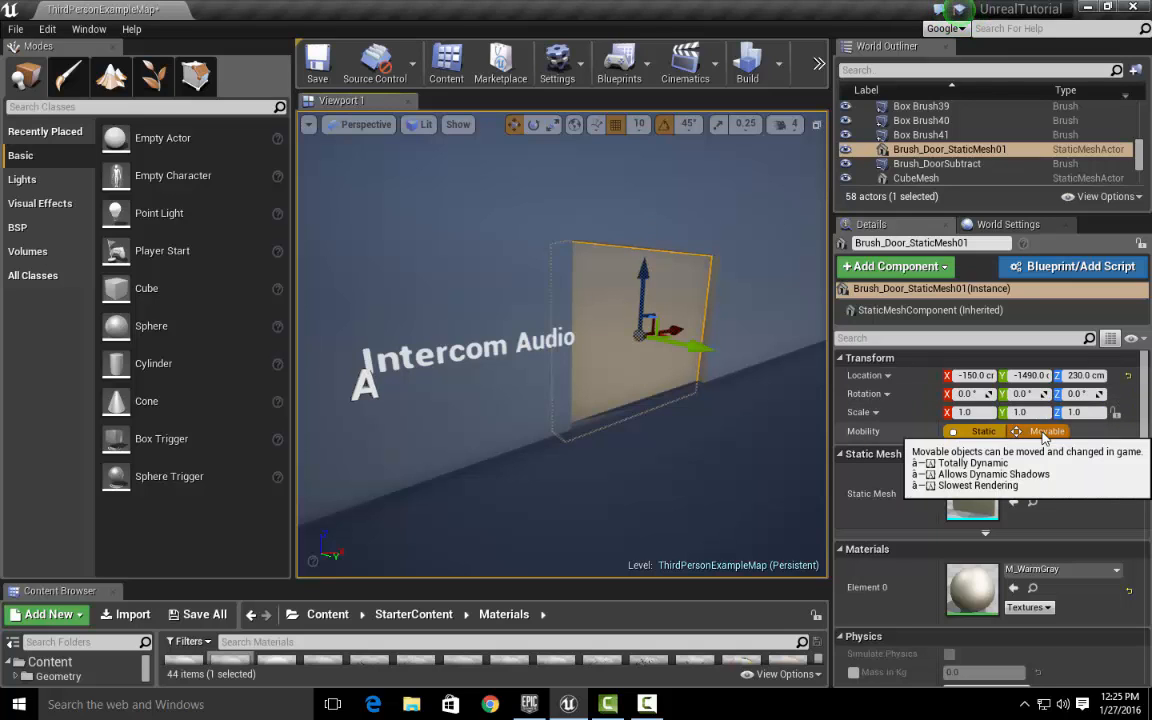
{"action": "left_click", "coordinate": [1045, 431]}
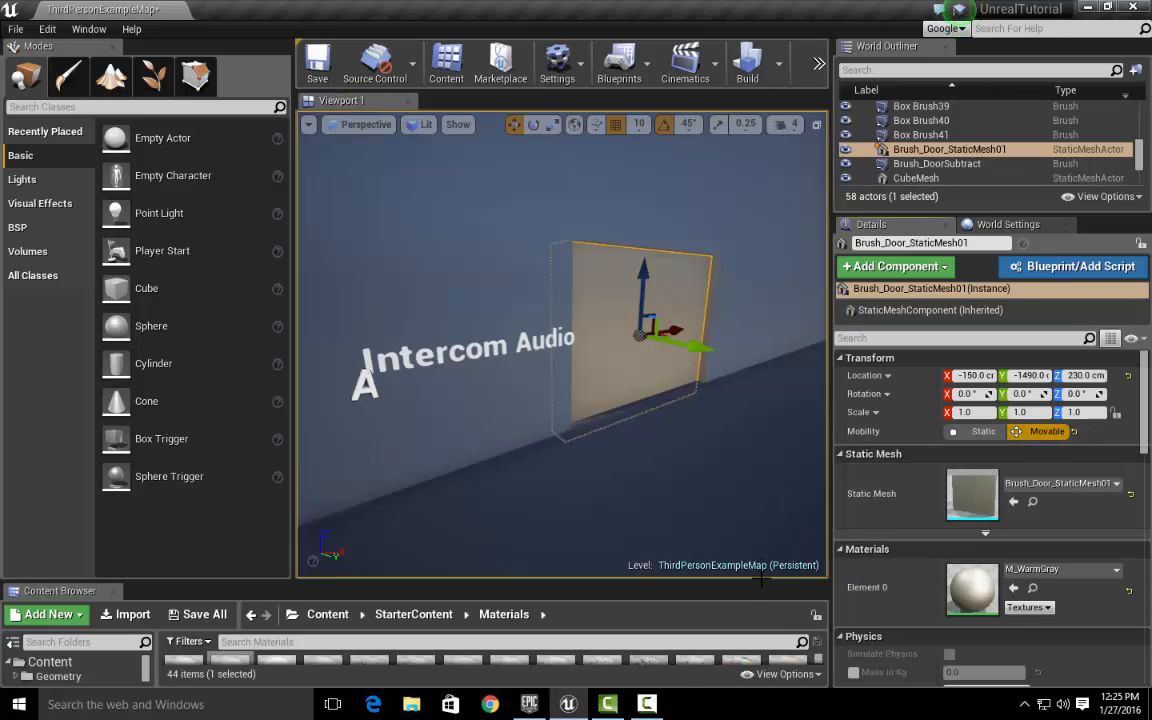
- Narrow the side panels to enlarge the viewport and add a new Matinee to the level
{"action": "left_click_drag", "start_coordinate": [831, 522], "coordinate": [930, 524]}
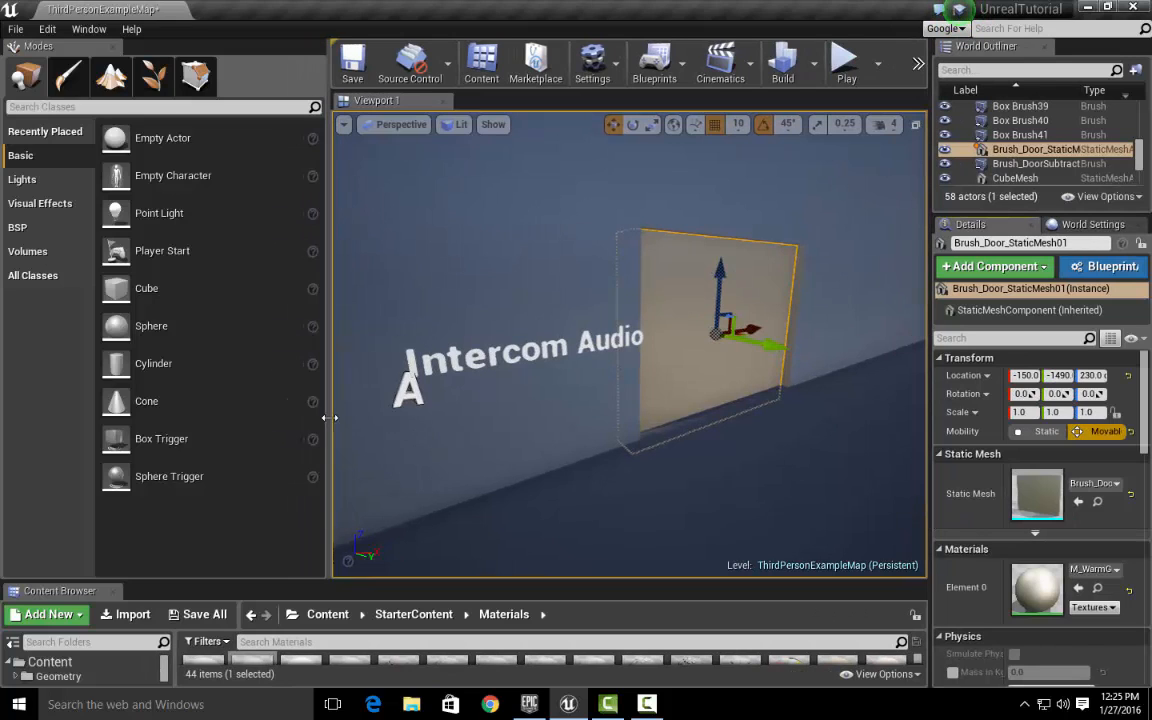
{"action": "left_click_drag", "start_coordinate": [328, 418], "coordinate": [257, 420]}
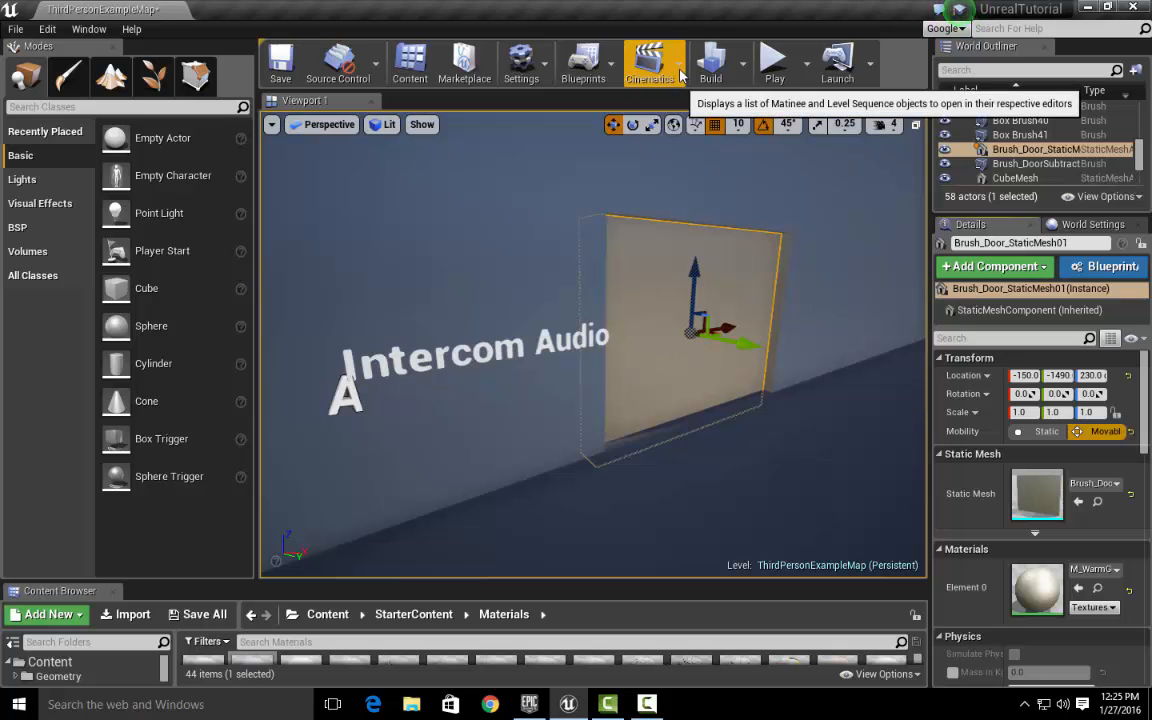
{"action": "left_click_drag", "start_coordinate": [930, 424], "coordinate": [994, 422]}
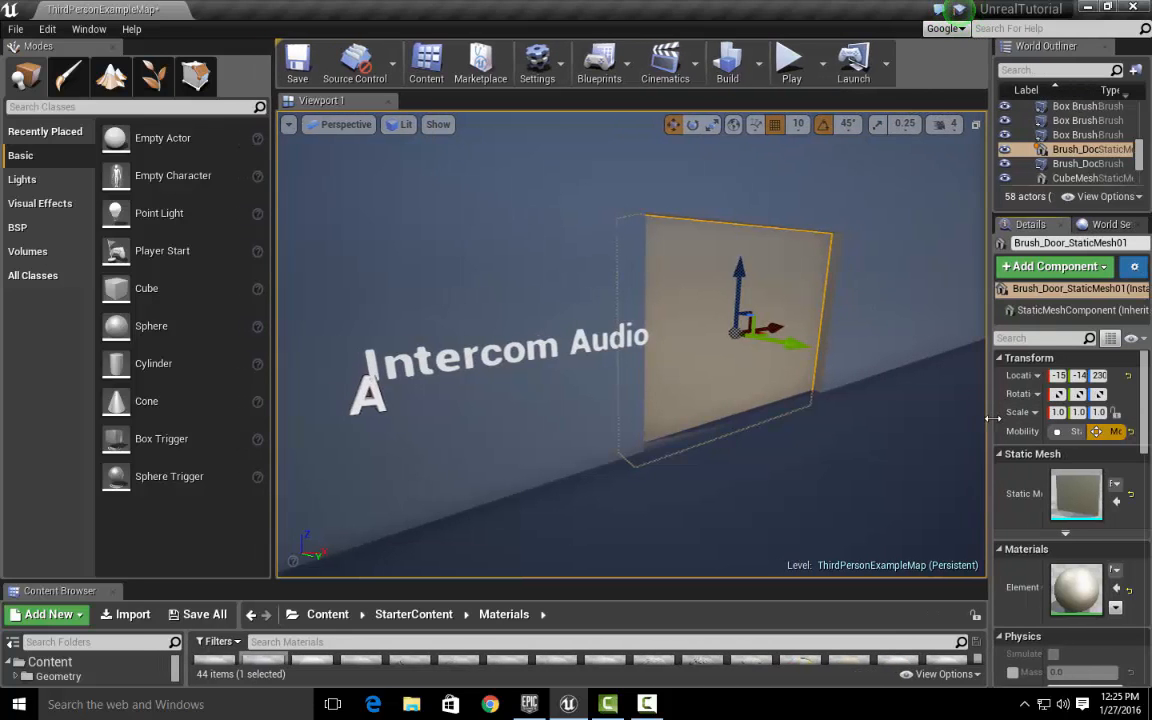
{"action": "mouse_move", "coordinate": [898, 372]}
{"action": "right_mouse_down"}
{"action": "mouse_move", "coordinate": [858, 374]}
{"action": "mouse_move", "coordinate": [872, 362]}
{"action": "mouse_move", "coordinate": [862, 302]}
{"action": "mouse_move", "coordinate": [893, 369]}
{"action": "right_mouse_up"}
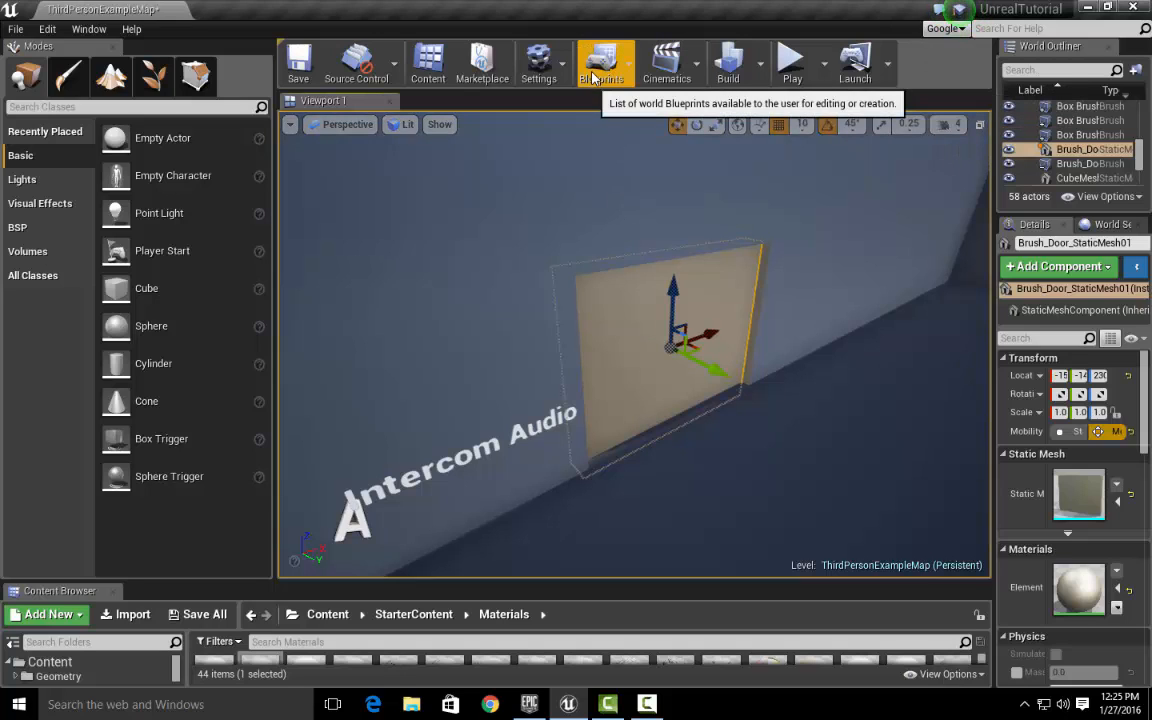
{"action": "left_click", "coordinate": [698, 76]}
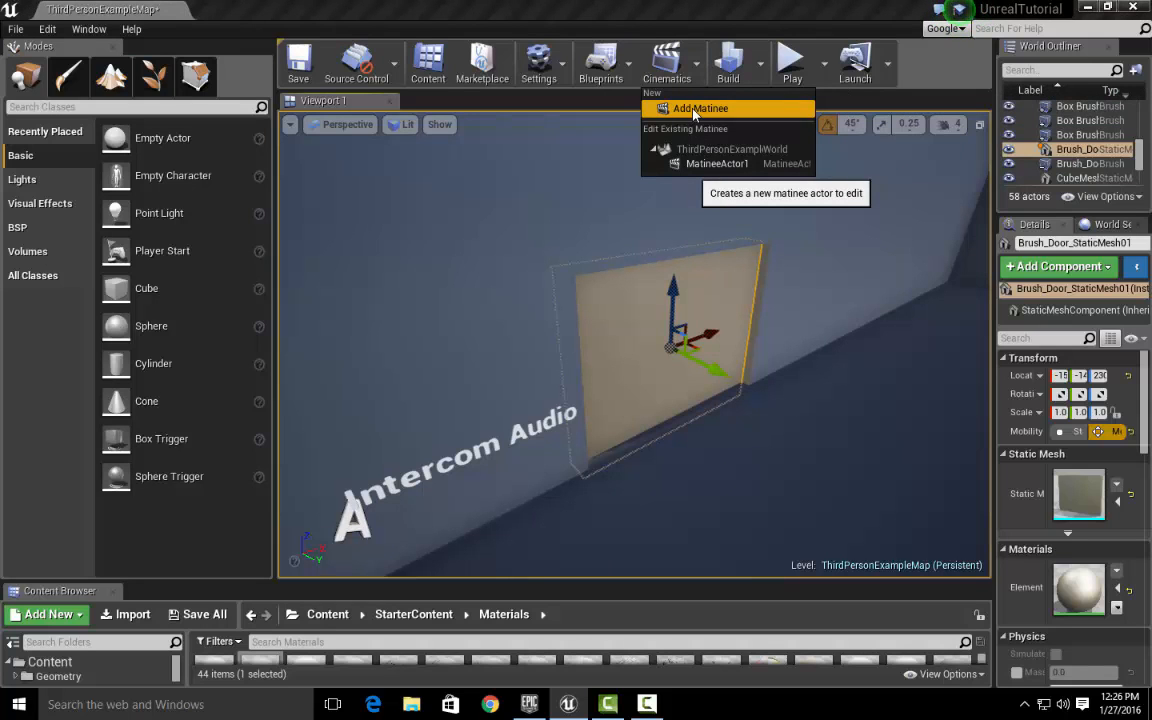
{"action": "left_click", "coordinate": [698, 109]}
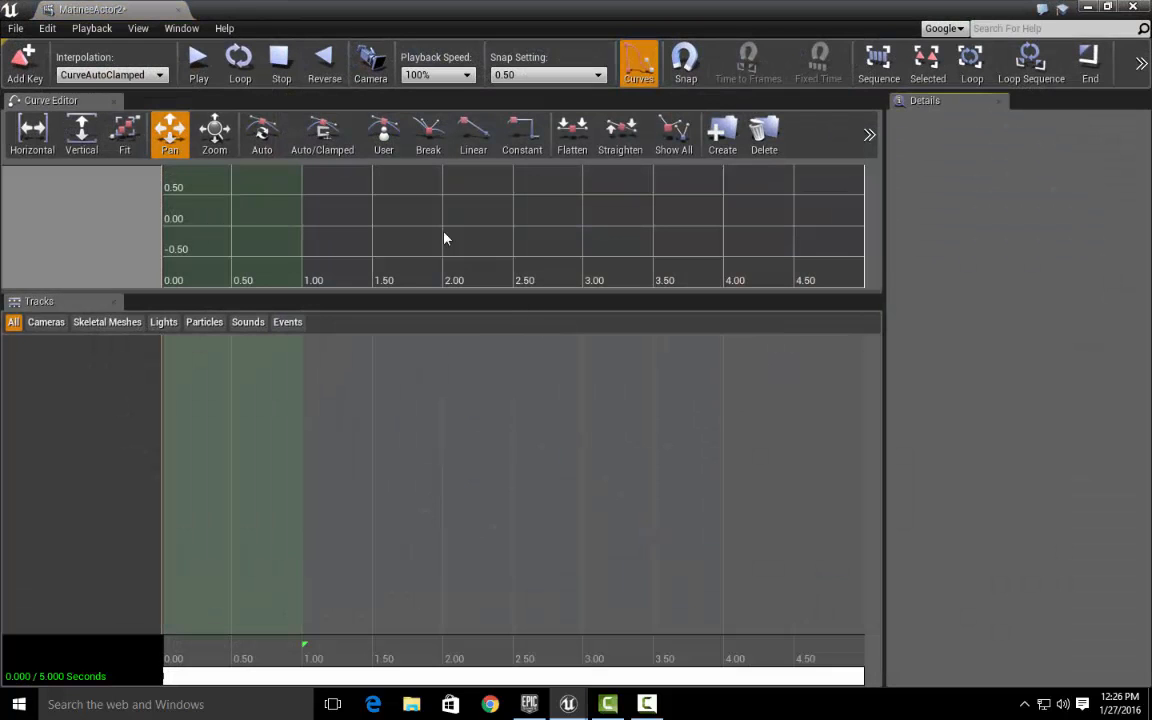
- Move the Matinee editor aside, select the door static mesh in the level, and maximize the Matinee editor again
{"action": "double_click", "coordinate": [255, 8]}
{"action": "left_click_drag", "start_coordinate": [297, 43], "coordinate": [998, 306]}
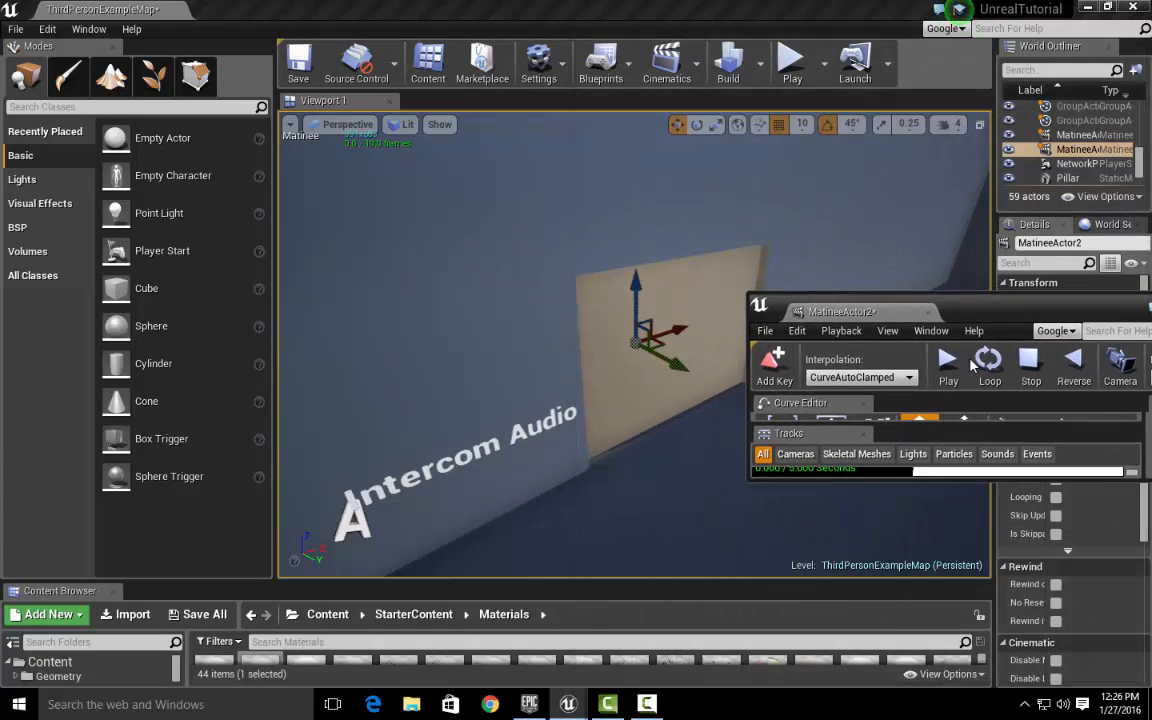
{"action": "left_click", "coordinate": [708, 305]}
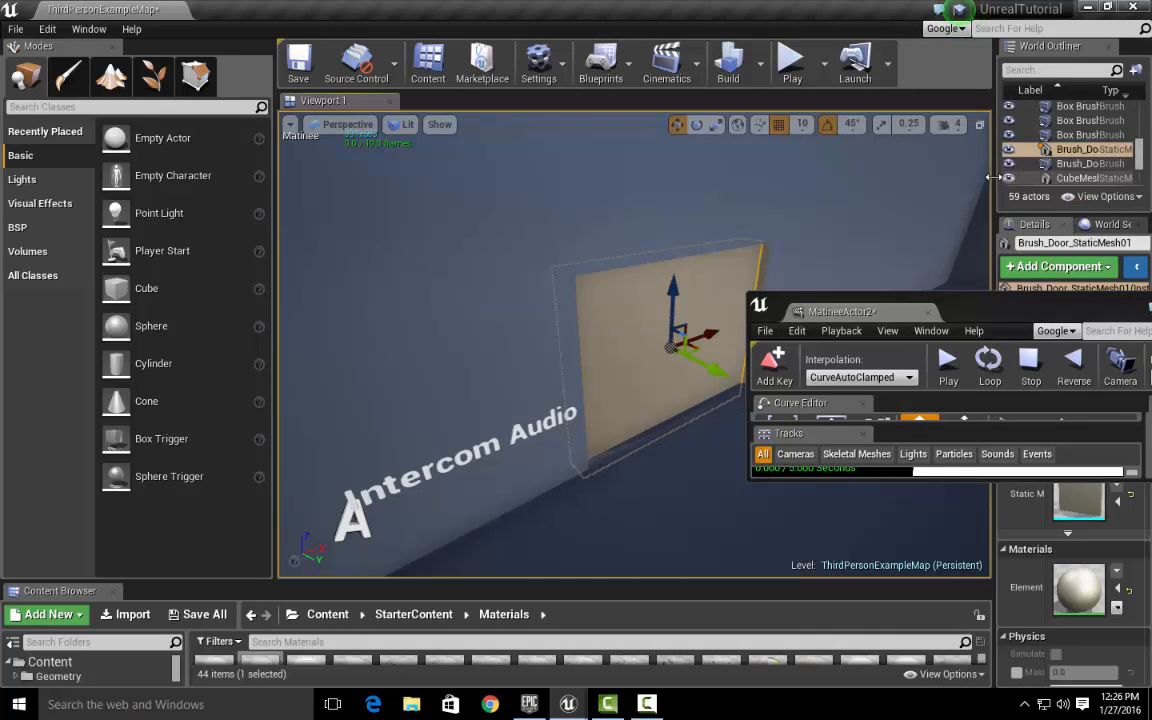
{"action": "left_click_drag", "start_coordinate": [990, 176], "coordinate": [834, 176]}
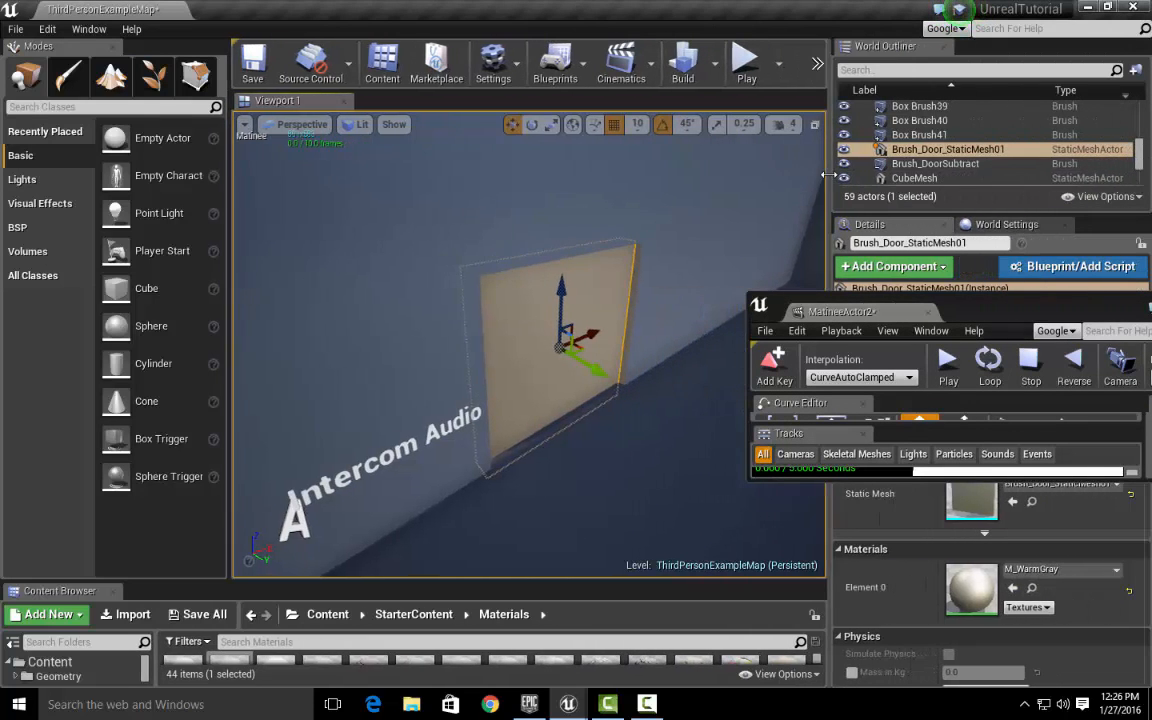
{"action": "left_click_drag", "start_coordinate": [1014, 311], "coordinate": [457, 193]}
{"action": "left_click", "coordinate": [662, 184]}
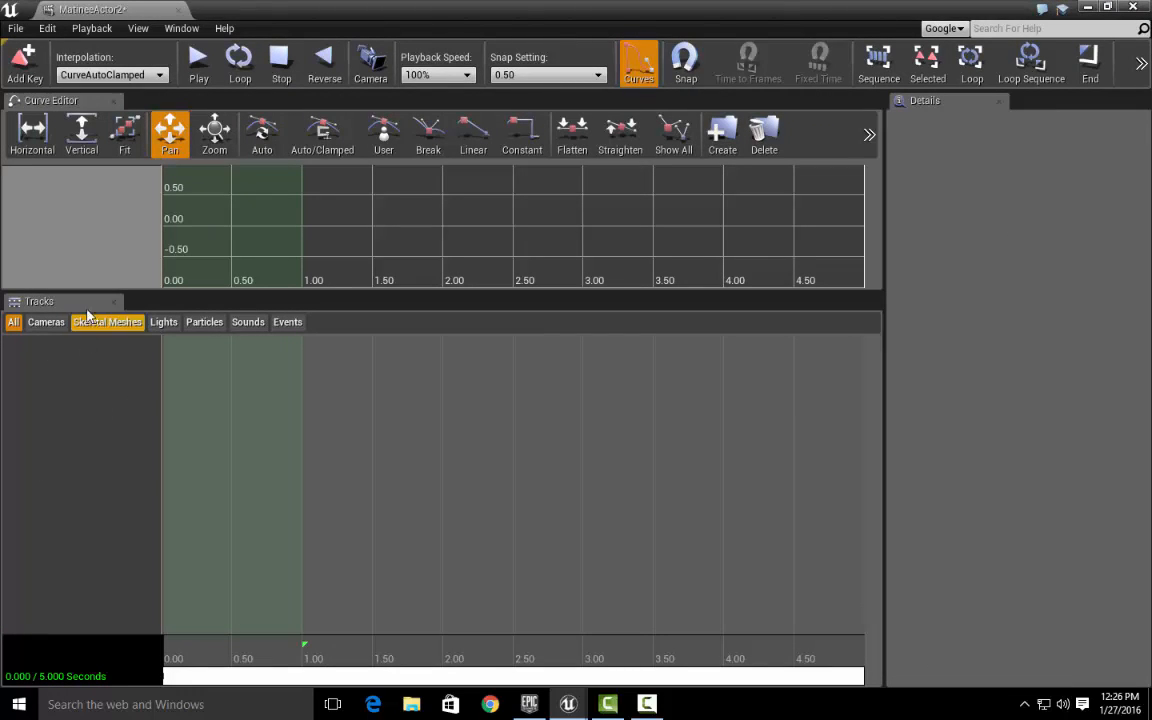
- Add a new empty group named DoorAnim to the Matinee
{"action": "right_click", "coordinate": [67, 404]}
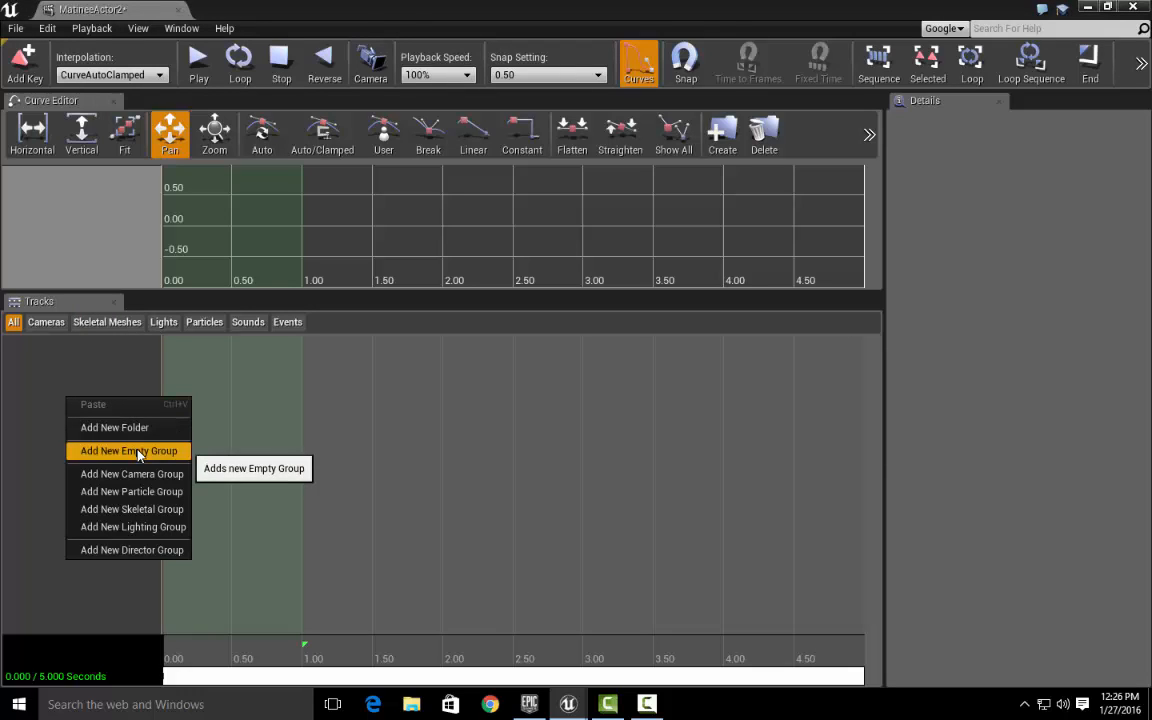
{"action": "left_click", "coordinate": [138, 456]}
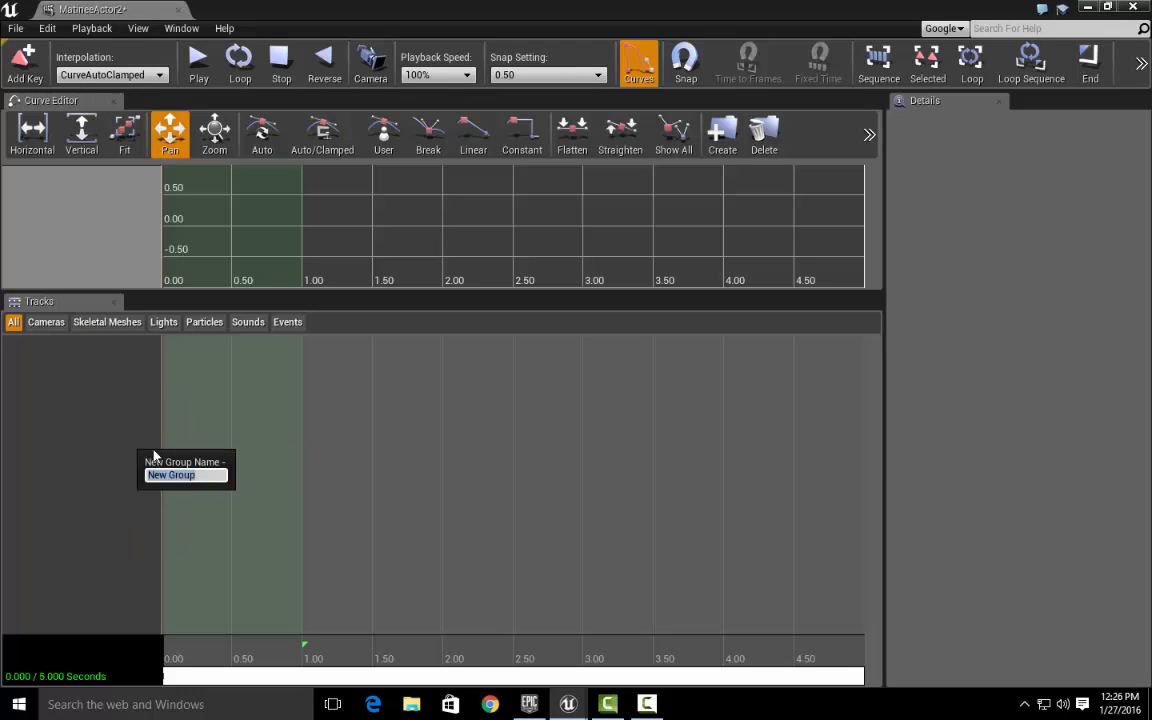
{"action": "type", "text": "DoorAnim"}
{"action": "key", "text": "Return"}
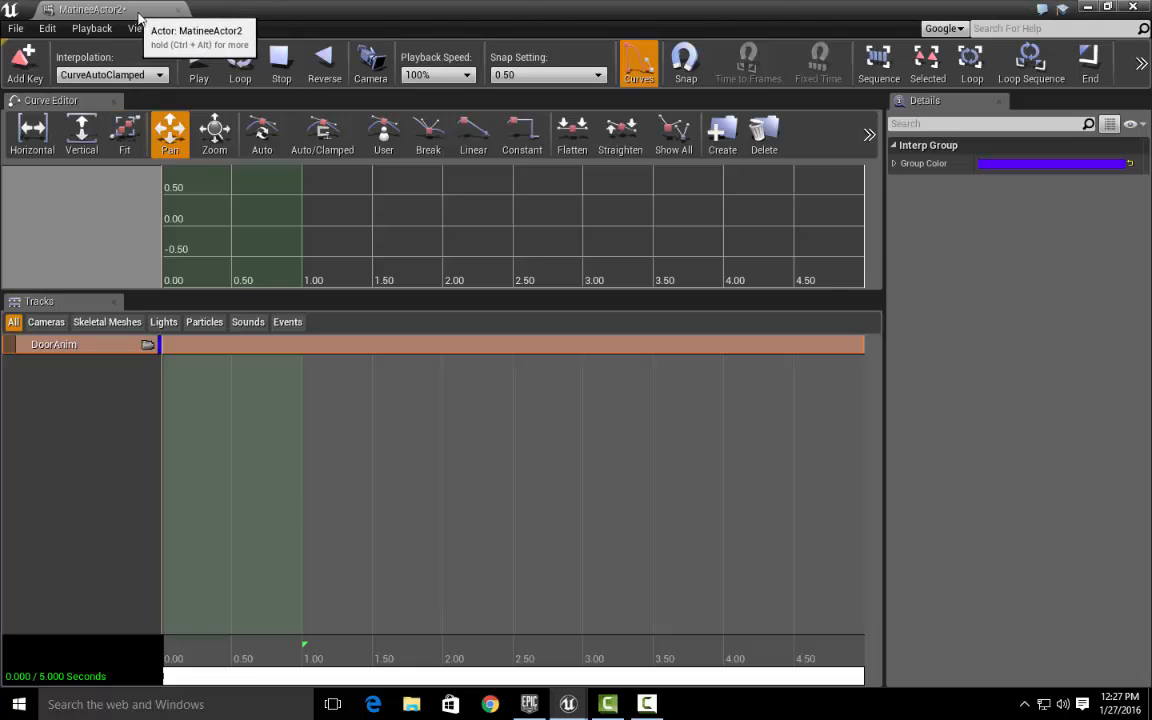
- Check the actor assigned to the DoorAnim group and add a new movement track to the group
{"action": "left_click_drag", "start_coordinate": [77, 12], "coordinate": [540, 190]}
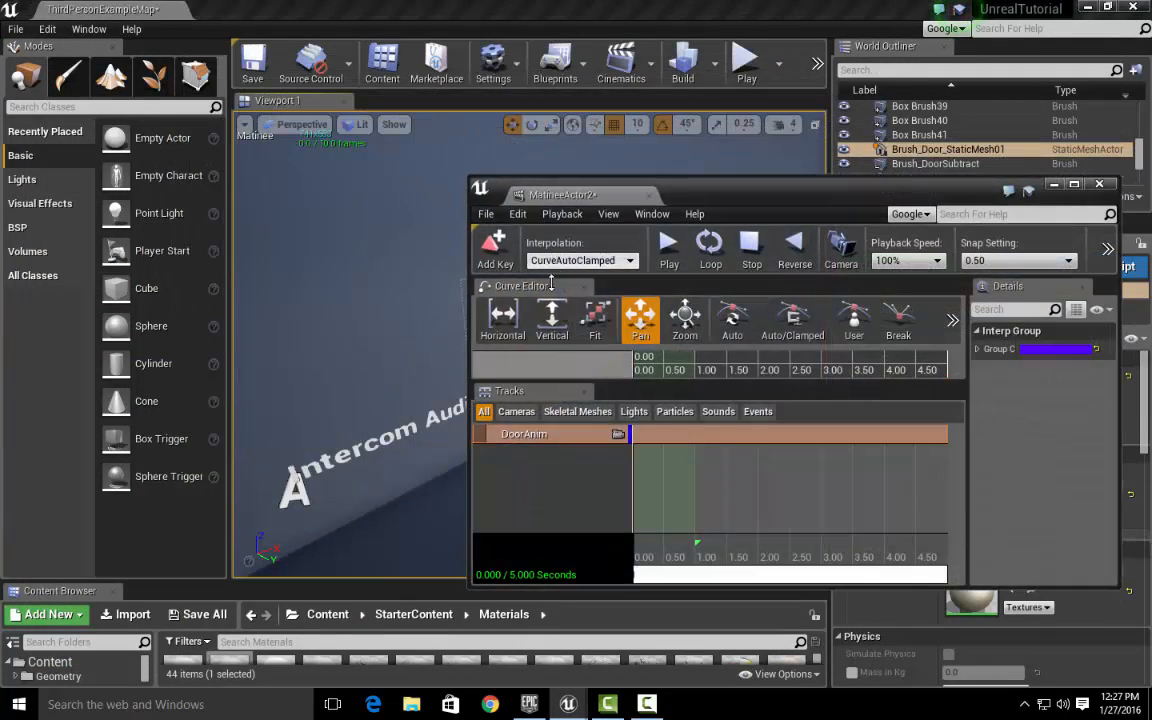
{"action": "right_click", "coordinate": [575, 441]}
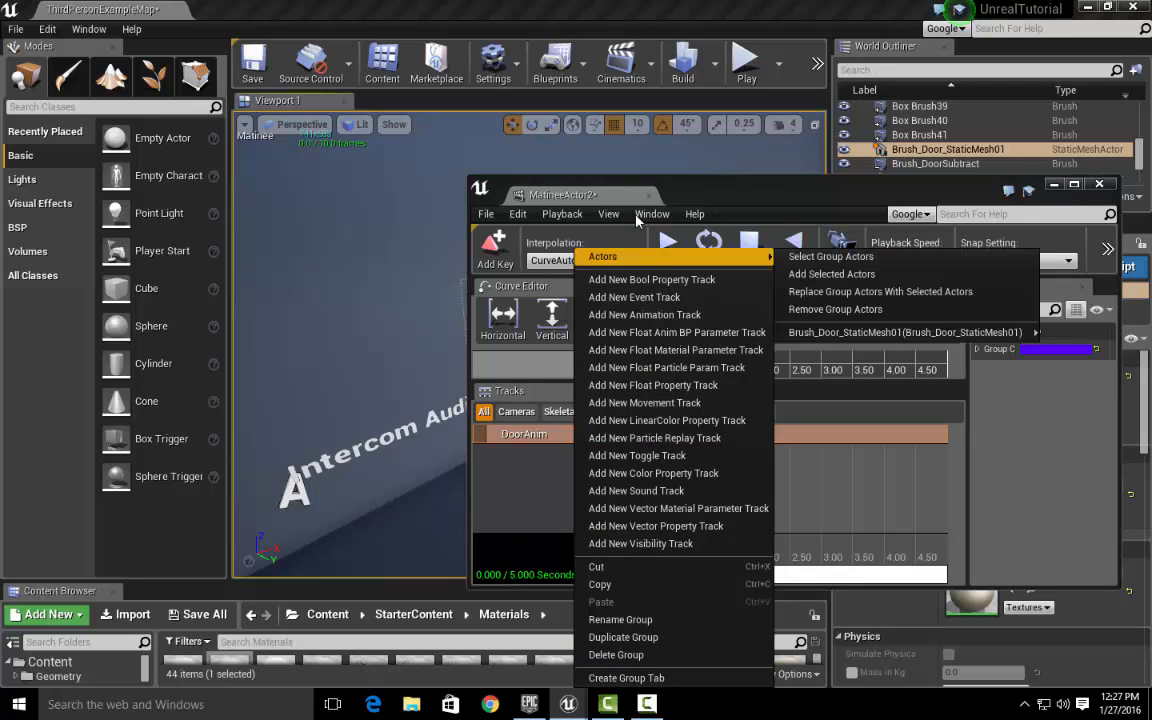
{"action": "left_click", "coordinate": [707, 200]}
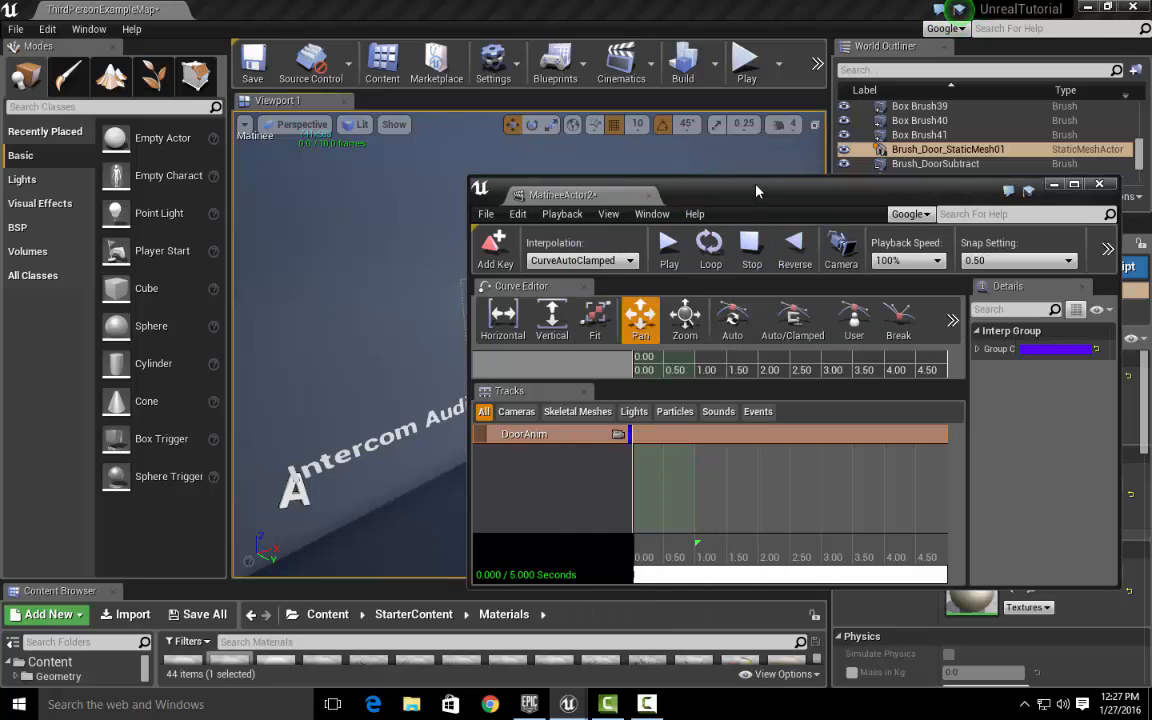
{"action": "left_click_drag", "start_coordinate": [757, 194], "coordinate": [524, 105]}
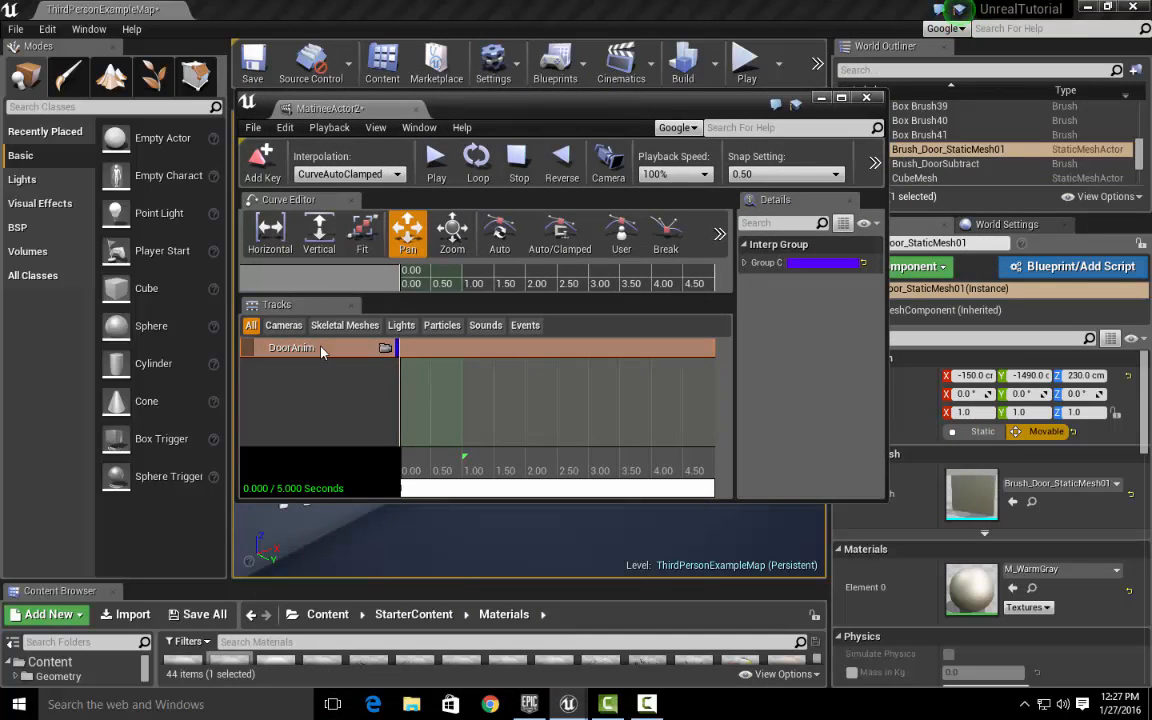
{"action": "right_click", "coordinate": [321, 351]}
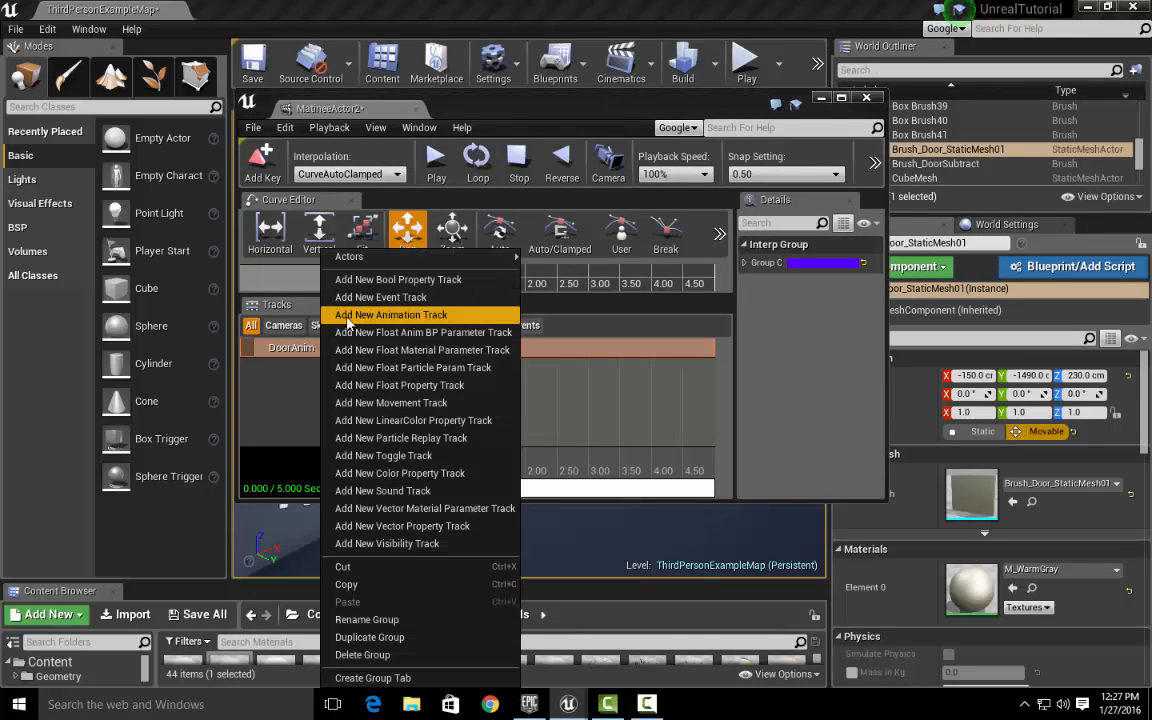
{"action": "left_click", "coordinate": [428, 404]}
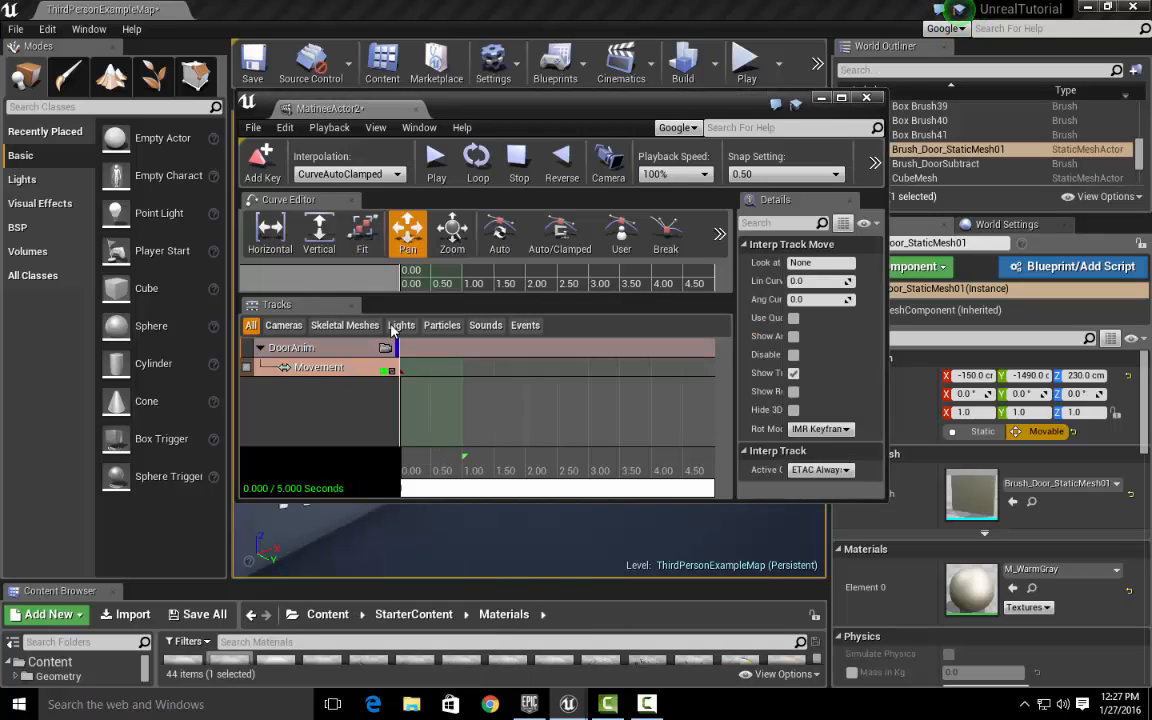
- Select the movement track's first key at 0.00 s in the maximized Matinee editor and check the door in the level
{"action": "left_click_drag", "start_coordinate": [485, 104], "coordinate": [441, 77]}
{"action": "left_click", "coordinate": [743, 70]}
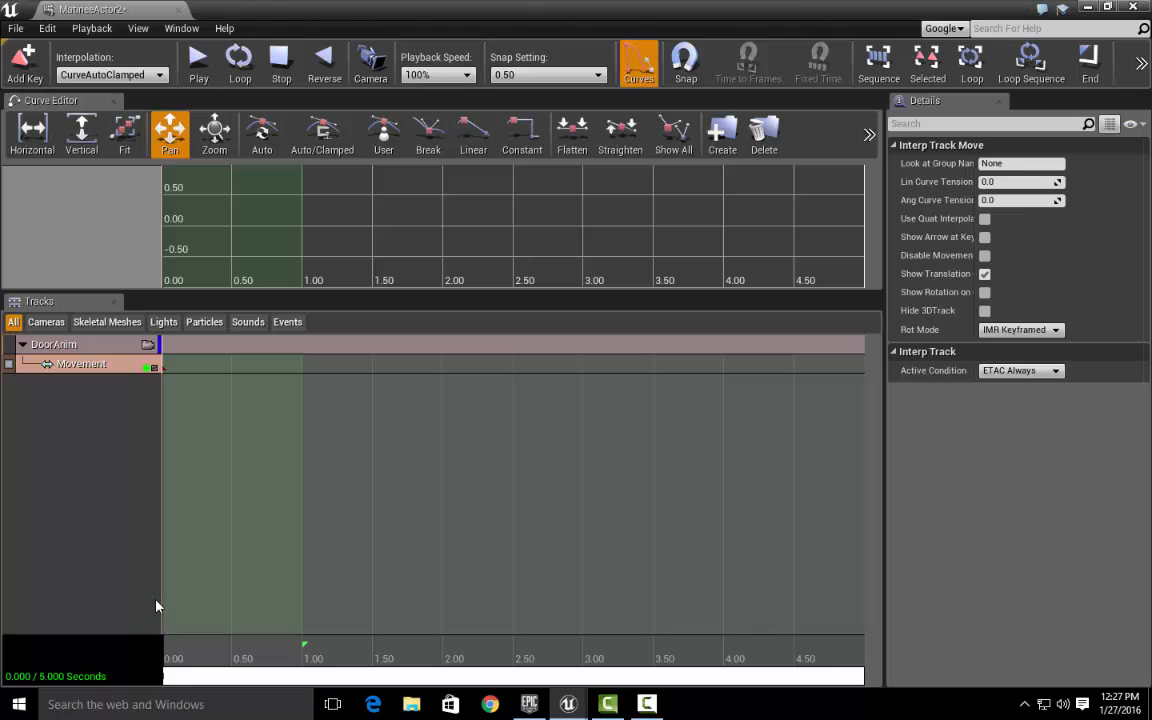
{"action": "left_click", "coordinate": [167, 369]}
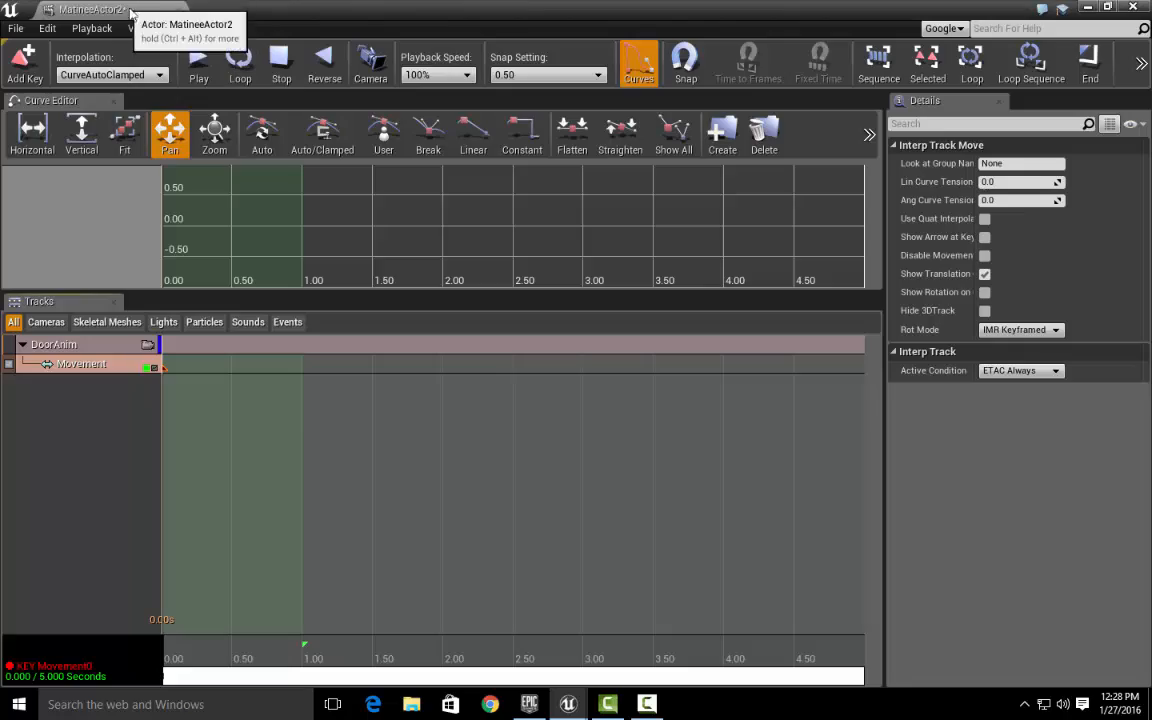
{"action": "left_click_drag", "start_coordinate": [129, 8], "coordinate": [770, 343]}
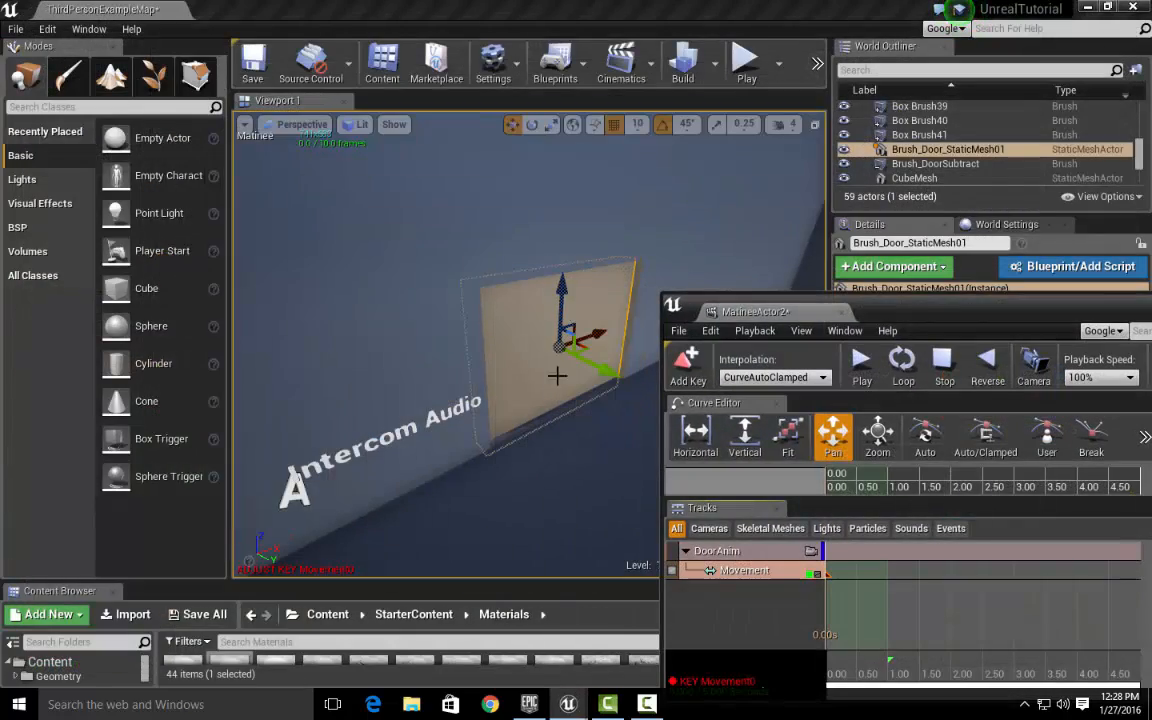
{"action": "left_click_drag", "start_coordinate": [846, 311], "coordinate": [354, 152]}
{"action": "left_click", "coordinate": [772, 142]}
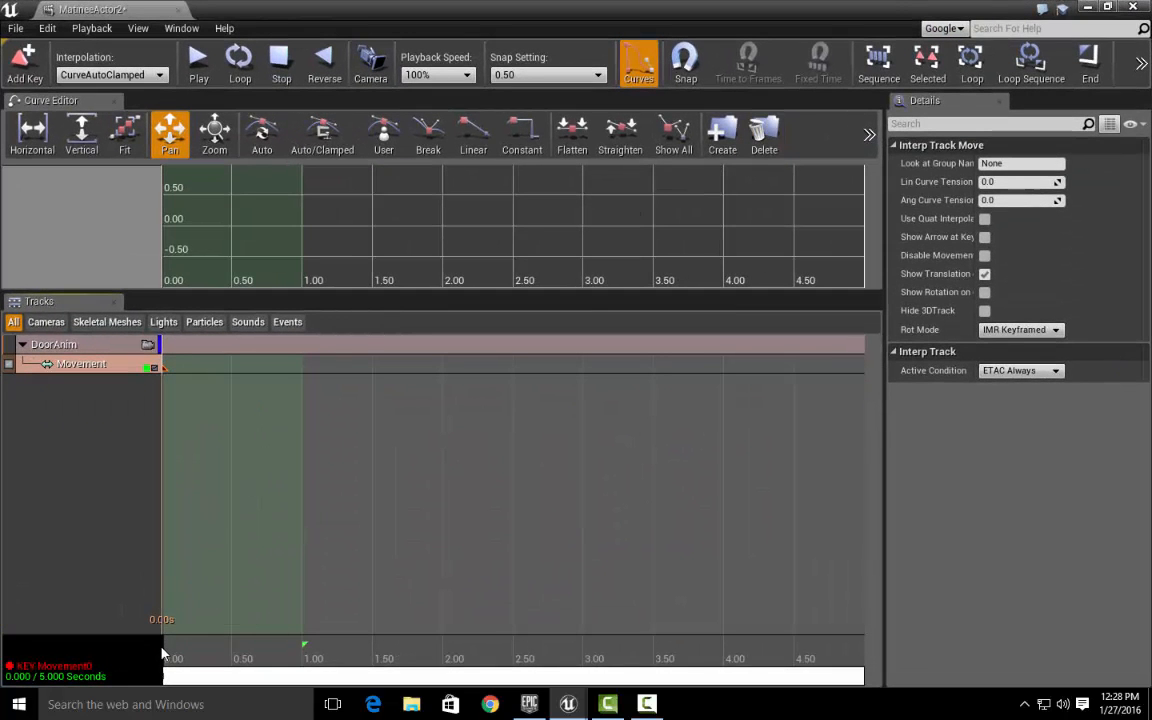
- Move the Matinee time marker to about 2.00 seconds
{"action": "mouse_move", "coordinate": [163, 652]}
{"action": "left_mouse_down"}
{"action": "mouse_move", "coordinate": [380, 650]}
{"action": "mouse_move", "coordinate": [158, 650]}
{"action": "left_mouse_up"}
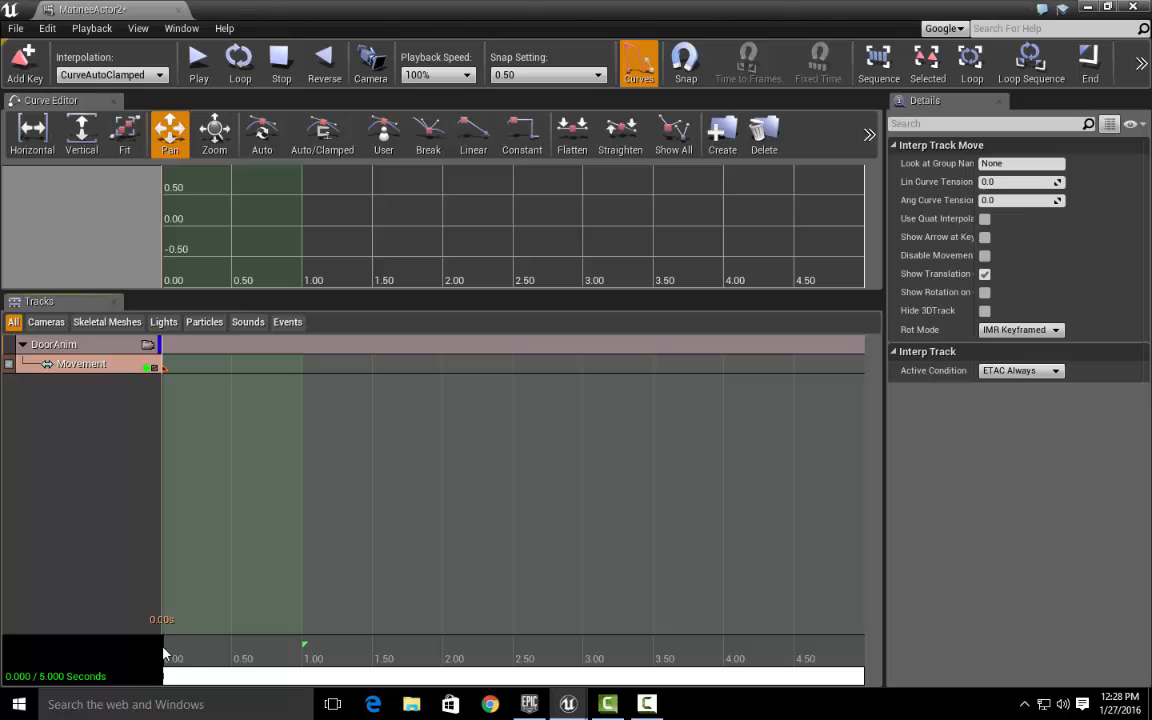
{"action": "mouse_move", "coordinate": [165, 652]}
{"action": "left_mouse_down"}
{"action": "mouse_move", "coordinate": [411, 676]}
{"action": "mouse_move", "coordinate": [200, 676]}
{"action": "mouse_move", "coordinate": [436, 672]}
{"action": "mouse_move", "coordinate": [165, 670]}
{"action": "left_mouse_up"}
{"action": "left_click_drag", "start_coordinate": [165, 655], "coordinate": [446, 669]}
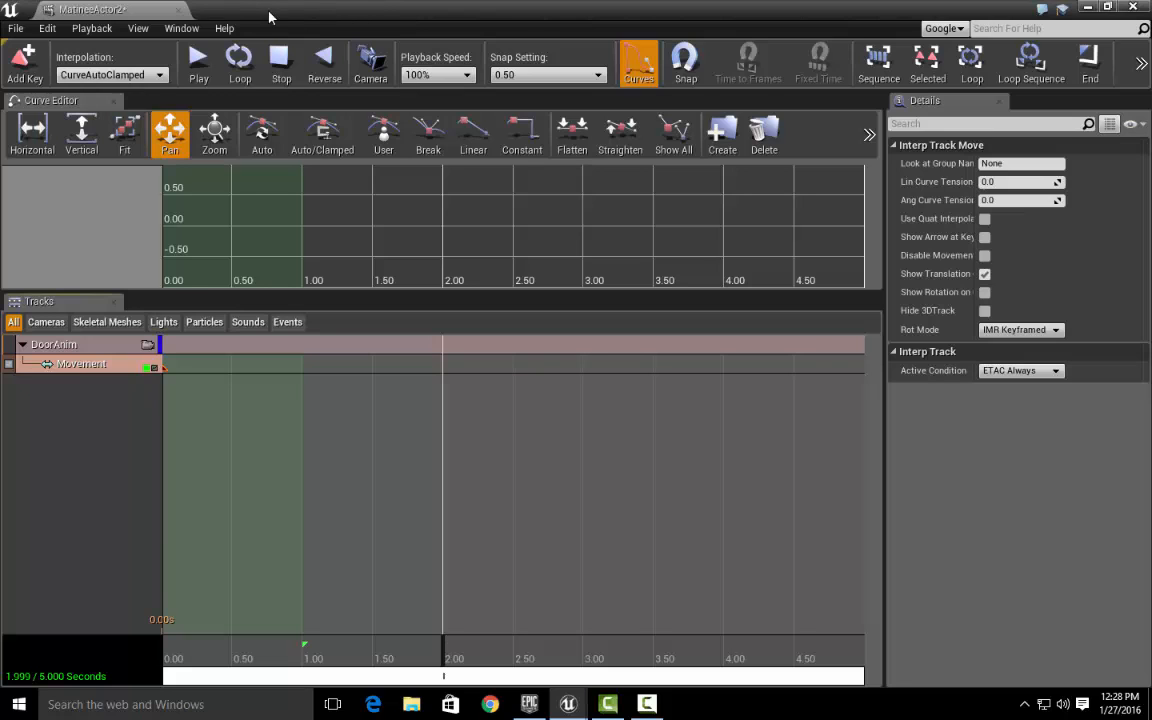
- Raise the door straight up to clear its opening and add a movement key at the 2.00 s marker
{"action": "left_click_drag", "start_coordinate": [270, 17], "coordinate": [922, 75]}
{"action": "right_click_drag", "start_coordinate": [532, 234], "coordinate": [564, 248]}
{"action": "key", "text": "w"}
{"action": "scroll", "coordinate": [576, 332], "scroll_direction": "down", "scroll_amount": 2}
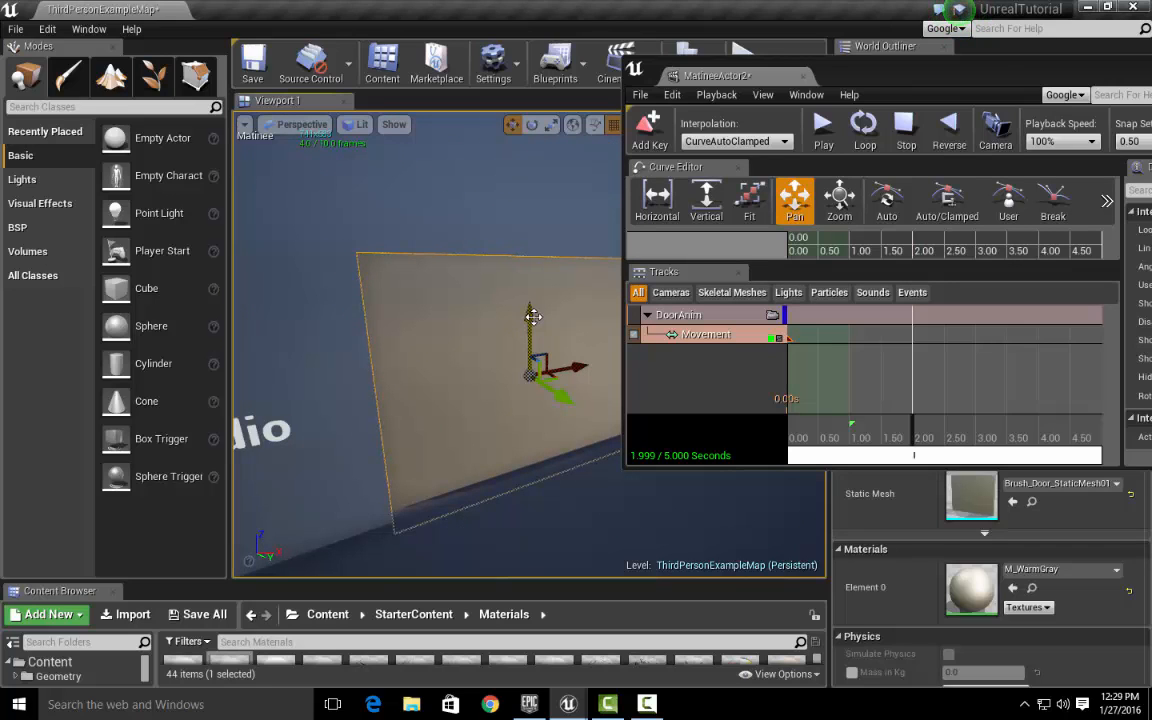
{"action": "left_click_drag", "start_coordinate": [533, 316], "coordinate": [555, 120]}
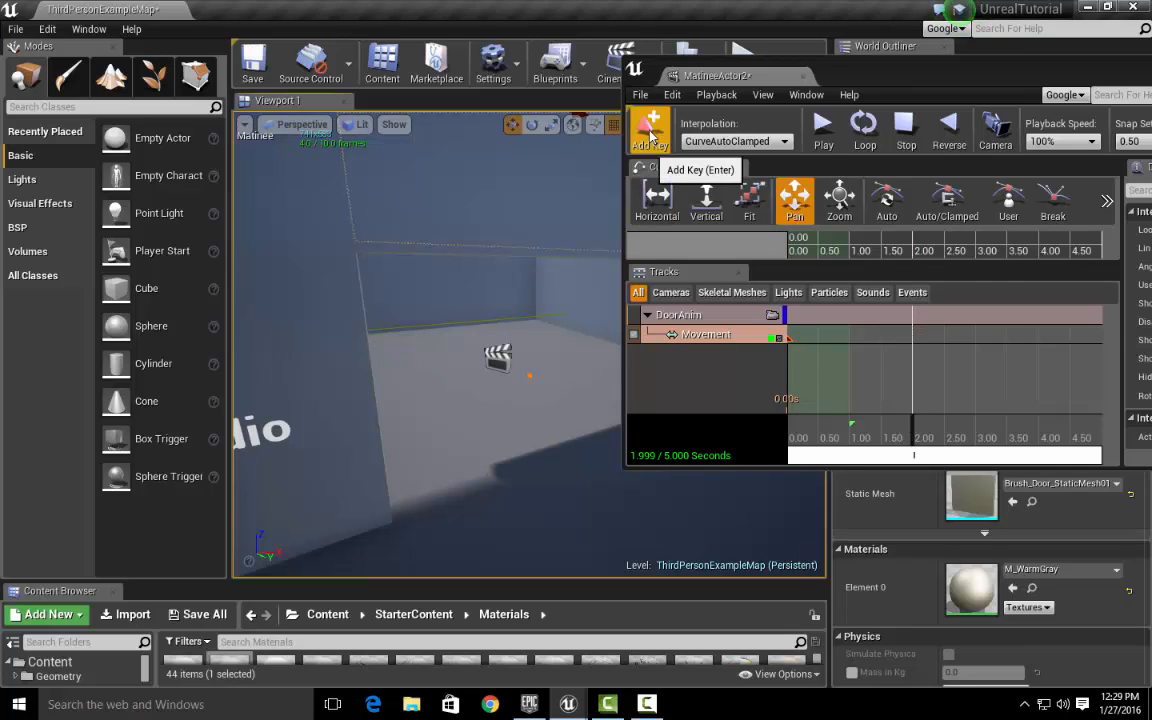
{"action": "left_click", "coordinate": [650, 132]}
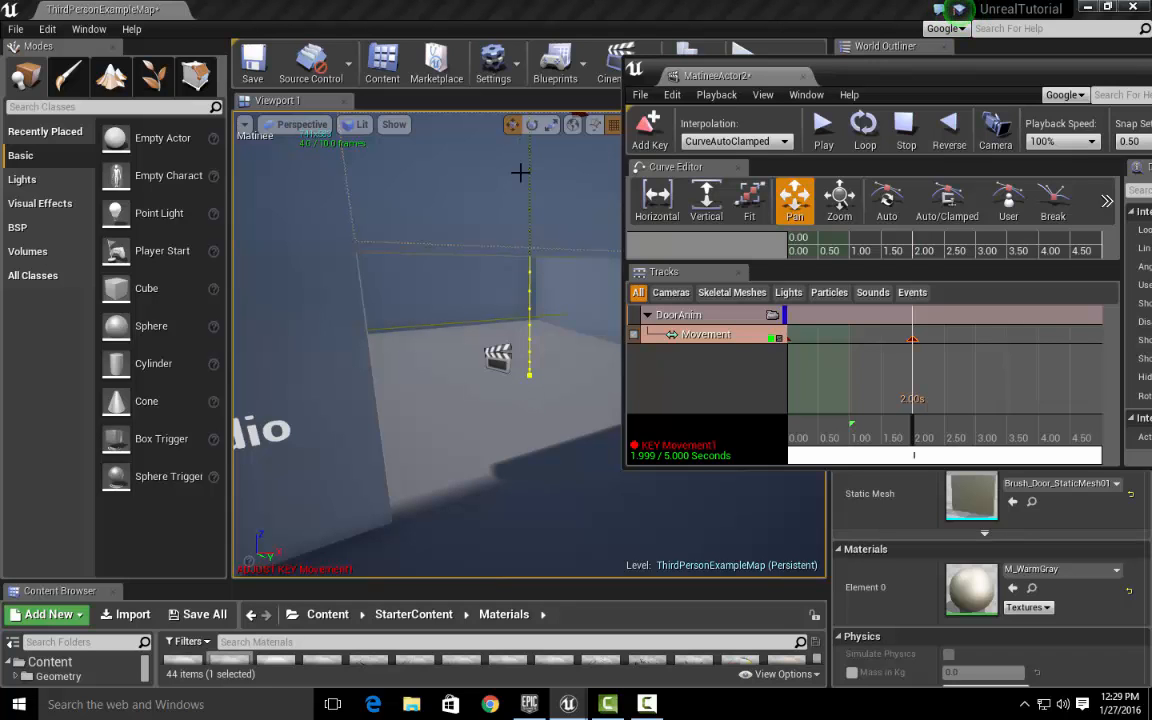
- Preview the door's movement by scrubbing the timeline back to 0.00 s
{"action": "mouse_move", "coordinate": [502, 353]}
{"action": "right_mouse_down"}
{"action": "mouse_move", "coordinate": [556, 337]}
{"action": "mouse_move", "coordinate": [582, 200]}
{"action": "mouse_move", "coordinate": [510, 205]}
{"action": "mouse_move", "coordinate": [590, 400]}
{"action": "mouse_move", "coordinate": [560, 215]}
{"action": "mouse_move", "coordinate": [600, 290]}
{"action": "mouse_move", "coordinate": [504, 356]}
{"action": "right_mouse_up"}
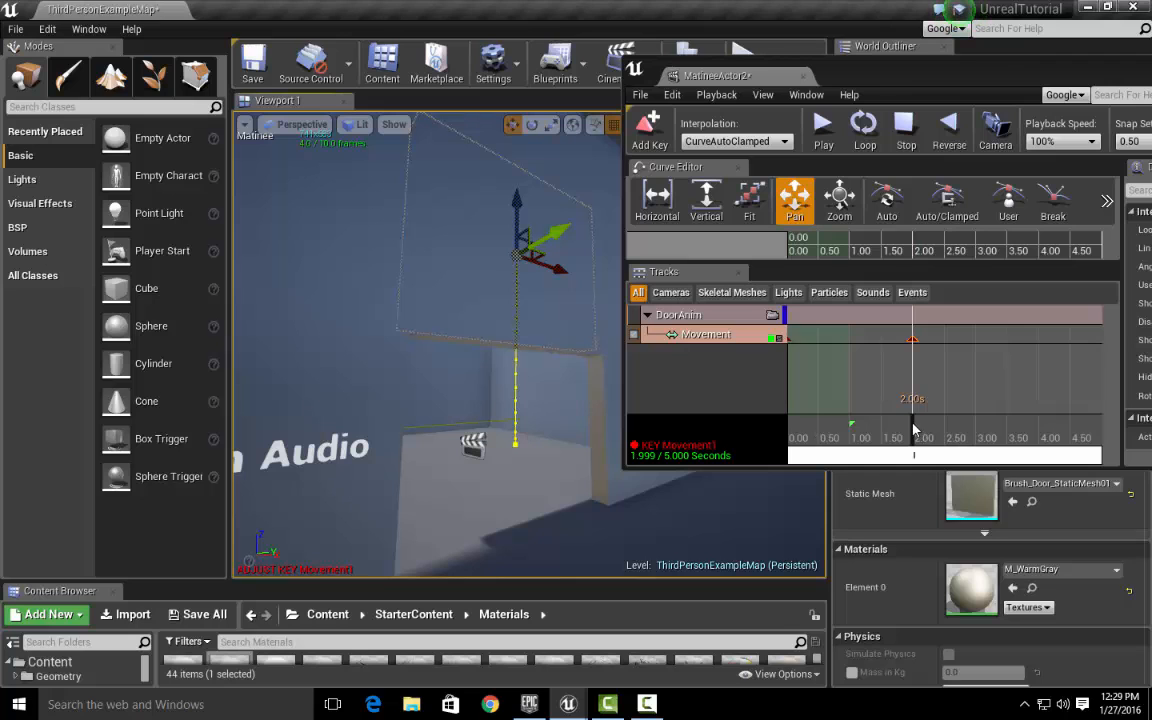
{"action": "left_click_drag", "start_coordinate": [913, 430], "coordinate": [788, 430]}
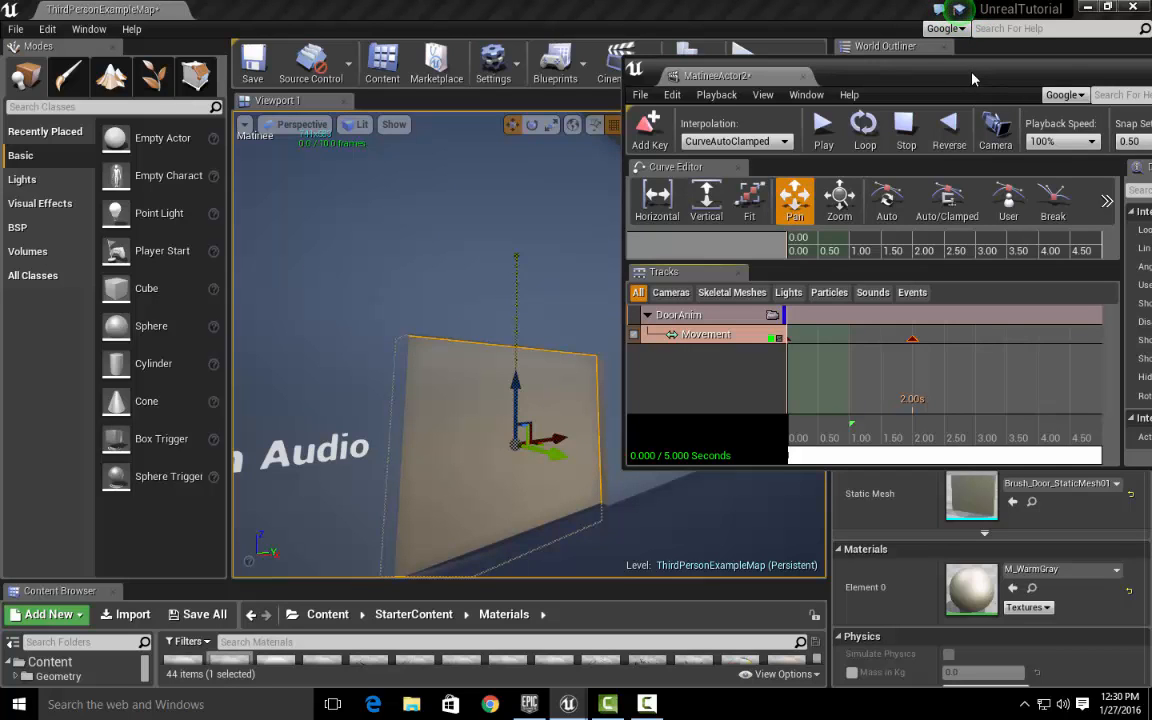
- Dock the Matinee editor beside the level map in the main window and return to the level to view the door
{"action": "left_click_drag", "start_coordinate": [972, 78], "coordinate": [802, 124]}
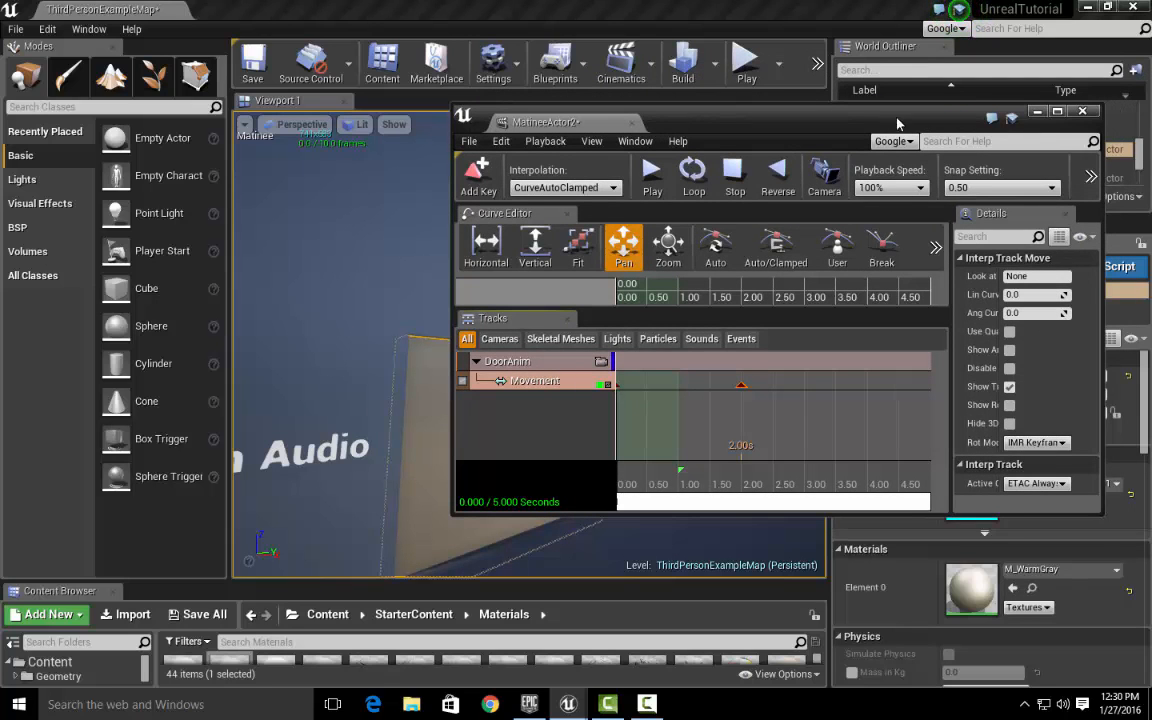
{"action": "left_click_drag", "start_coordinate": [898, 120], "coordinate": [802, 139]}
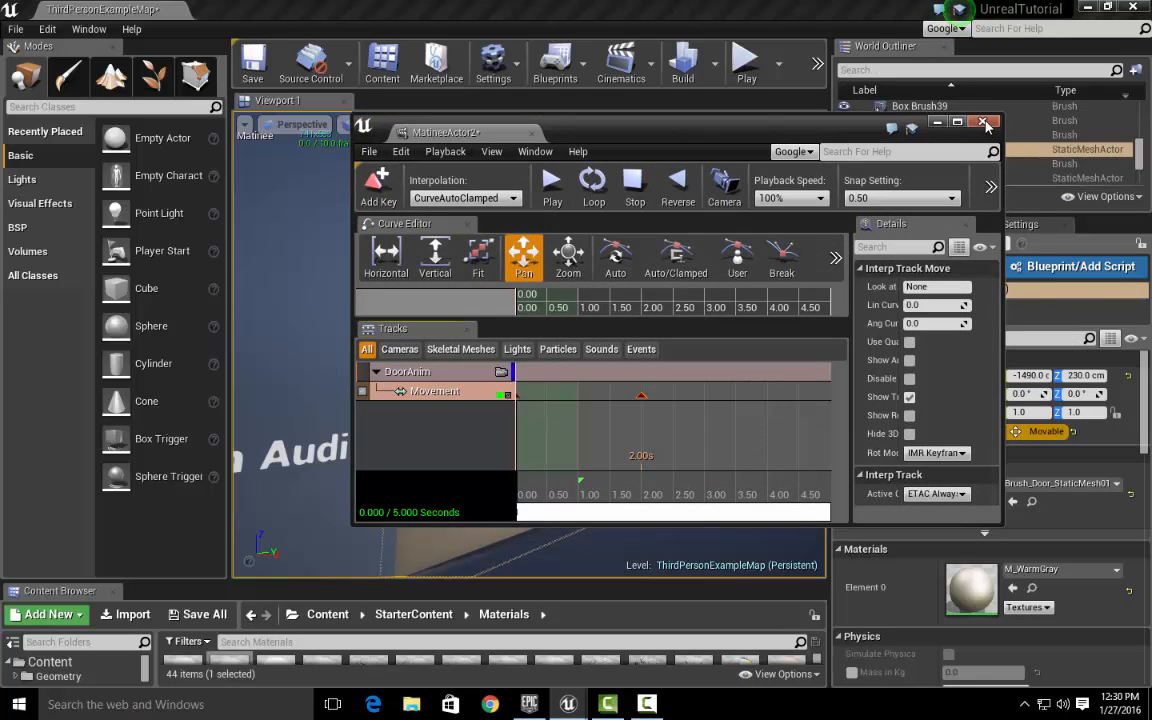
{"action": "double_click", "coordinate": [445, 132]}
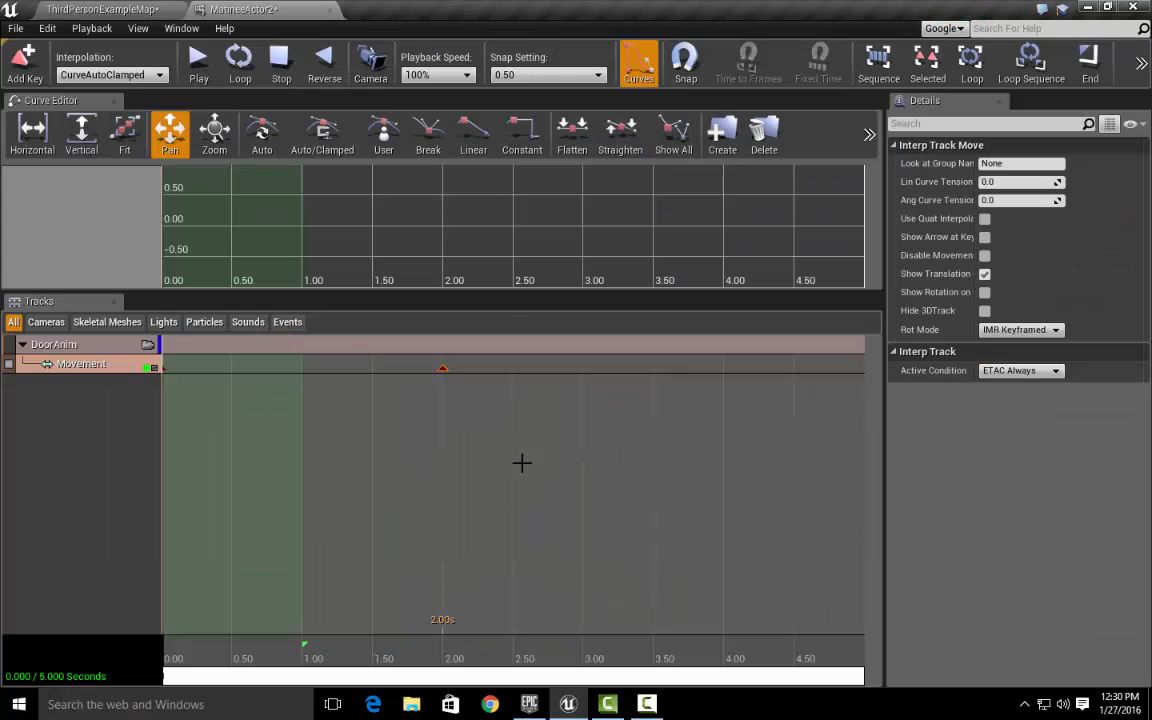
{"action": "left_click", "coordinate": [104, 9]}
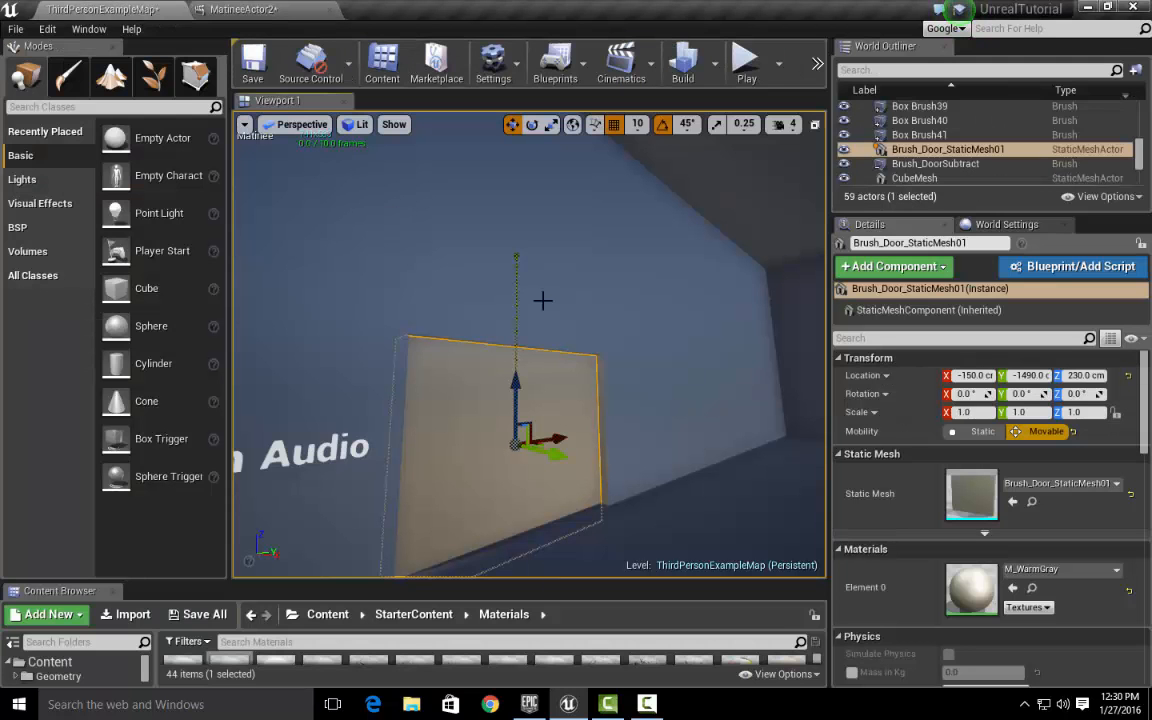
{"action": "scroll", "coordinate": [601, 318], "scroll_direction": "down", "scroll_amount": 6}
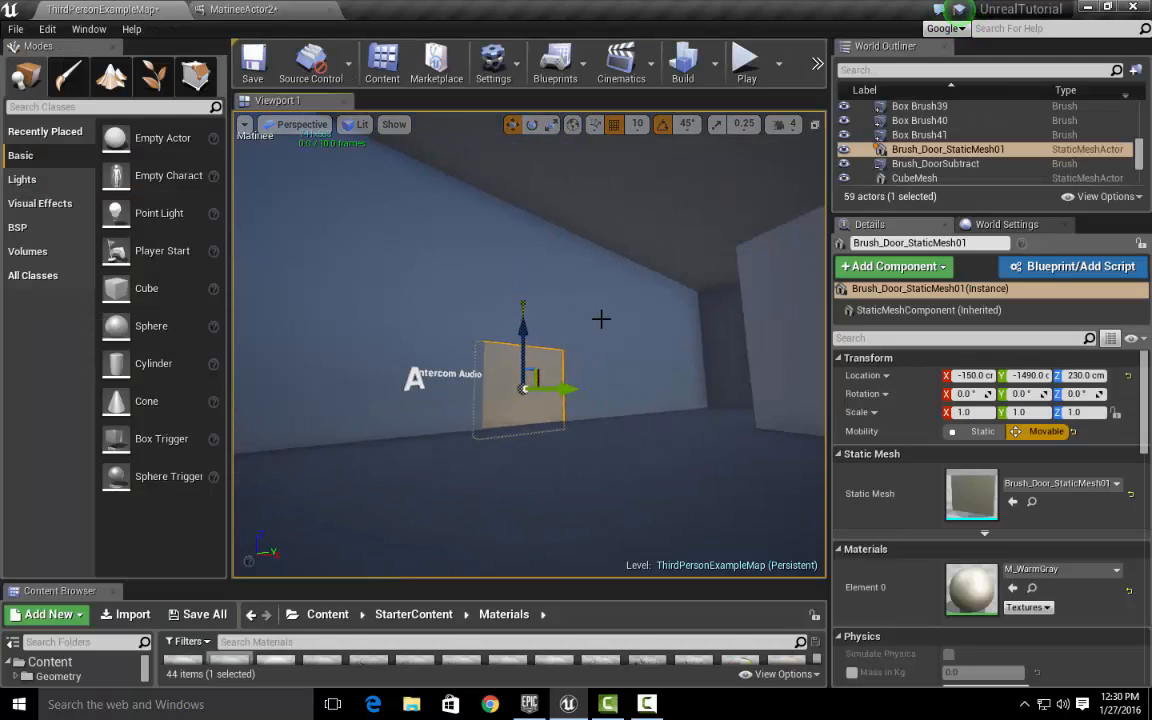
- Enlarge the World Outliner's actor list and try to delete the extra MatineeActor1
{"action": "scroll", "coordinate": [601, 319], "scroll_direction": "down", "scroll_amount": 1}
{"action": "right_click_drag", "start_coordinate": [661, 376], "coordinate": [760, 390]}
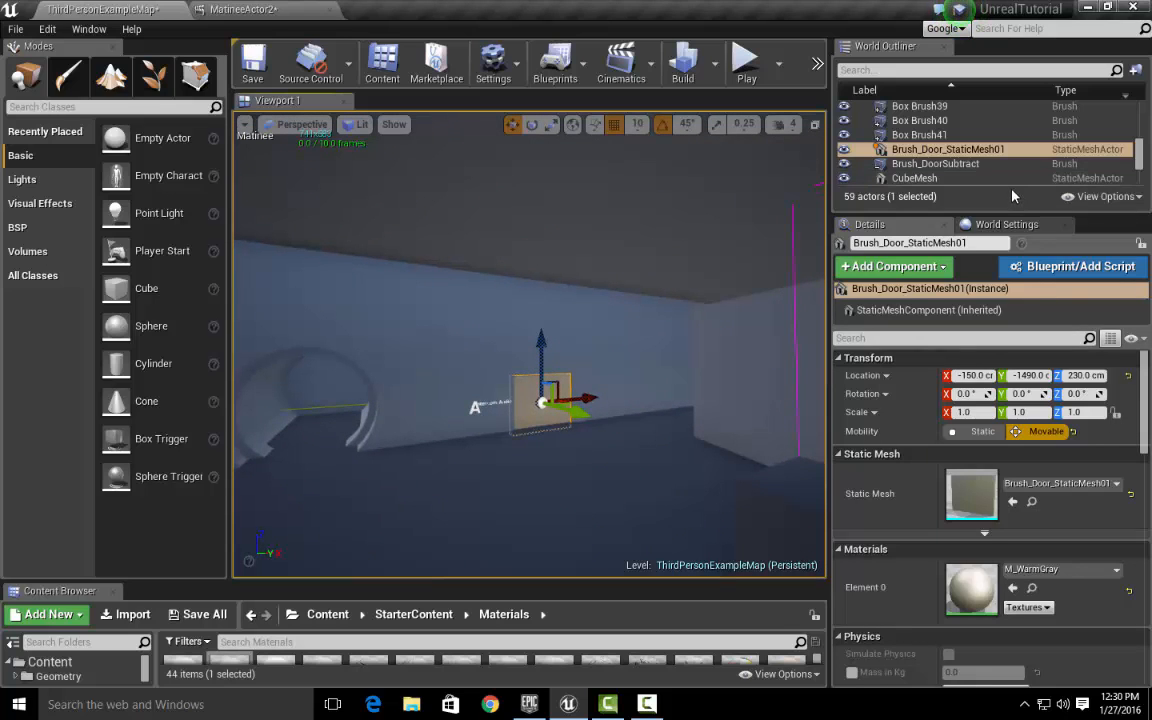
{"action": "left_click_drag", "start_coordinate": [1013, 212], "coordinate": [1015, 515]}
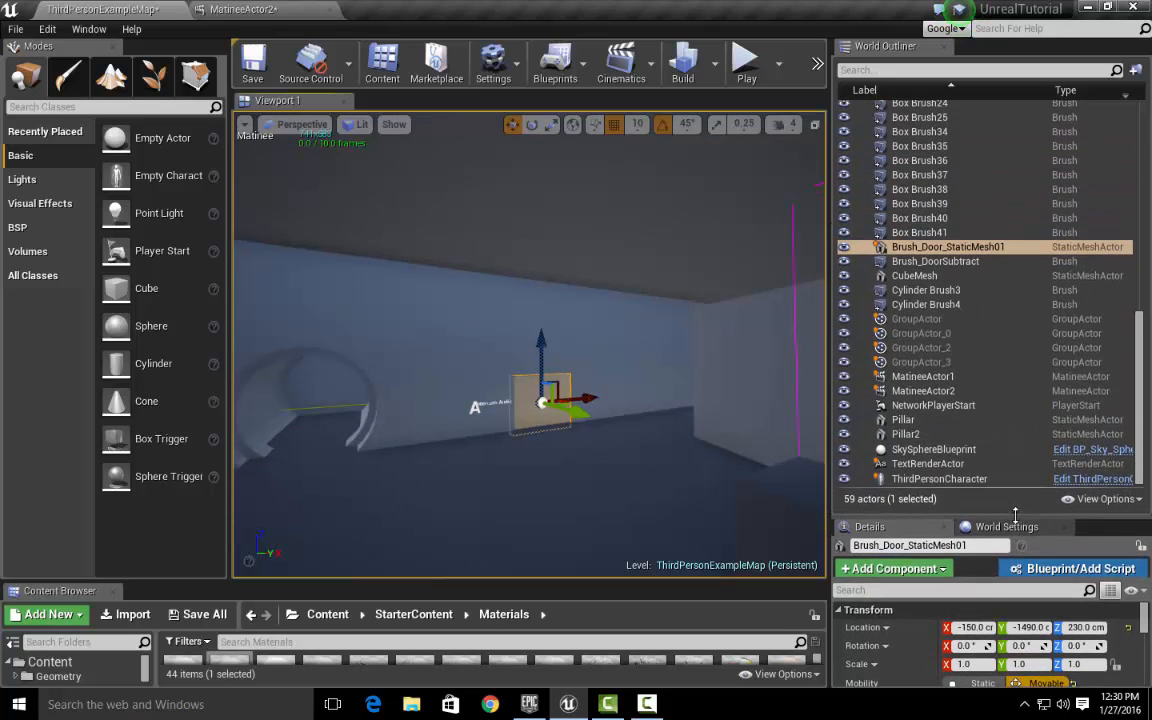
{"action": "left_click", "coordinate": [910, 377]}
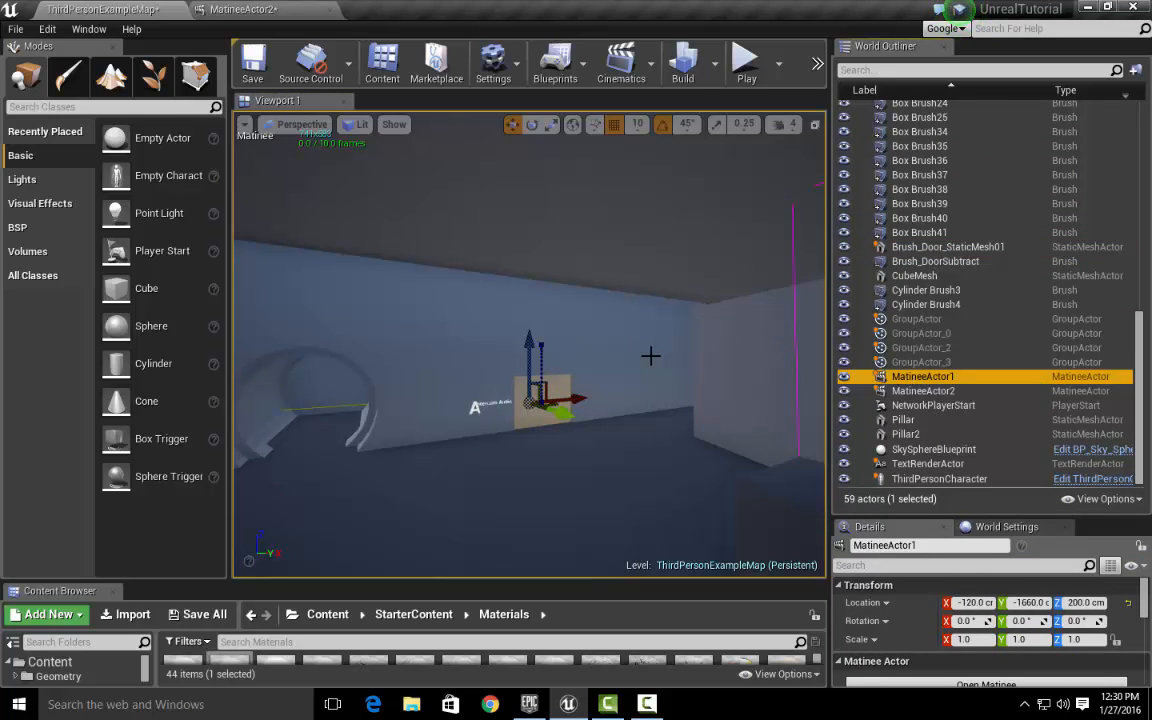
{"action": "key", "text": "Delete"}
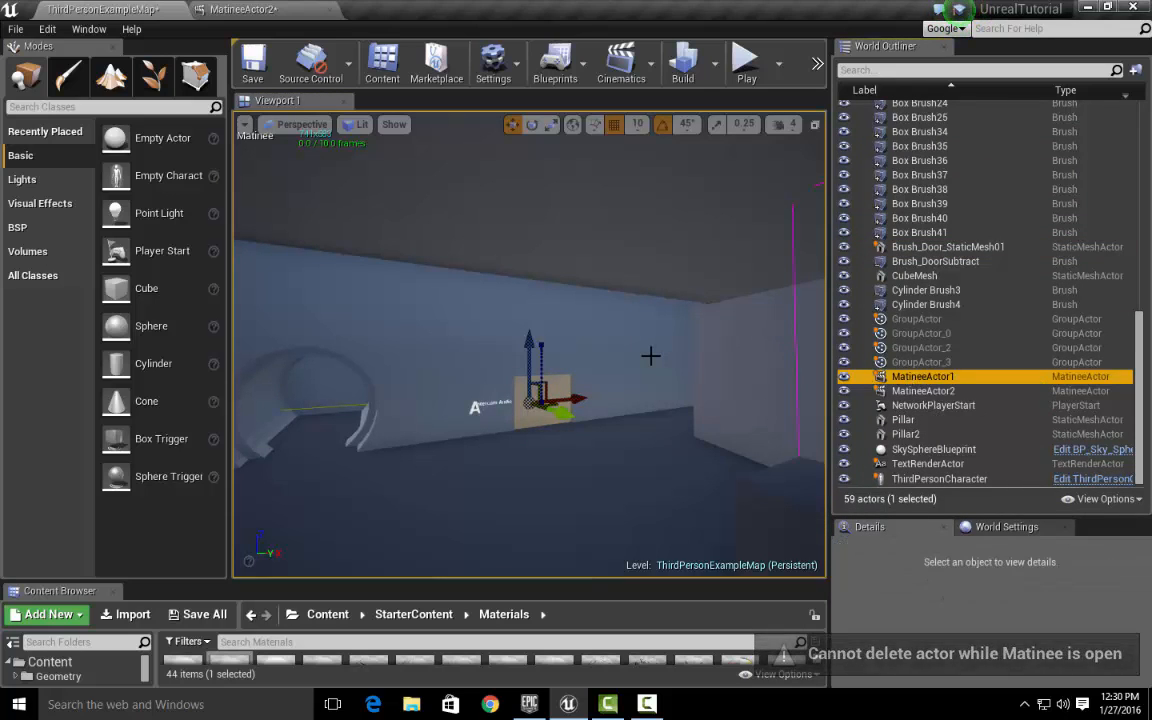
- Close the Matinee editor and delete MatineeActor1 from the level
{"action": "left_click", "coordinate": [295, 9]}
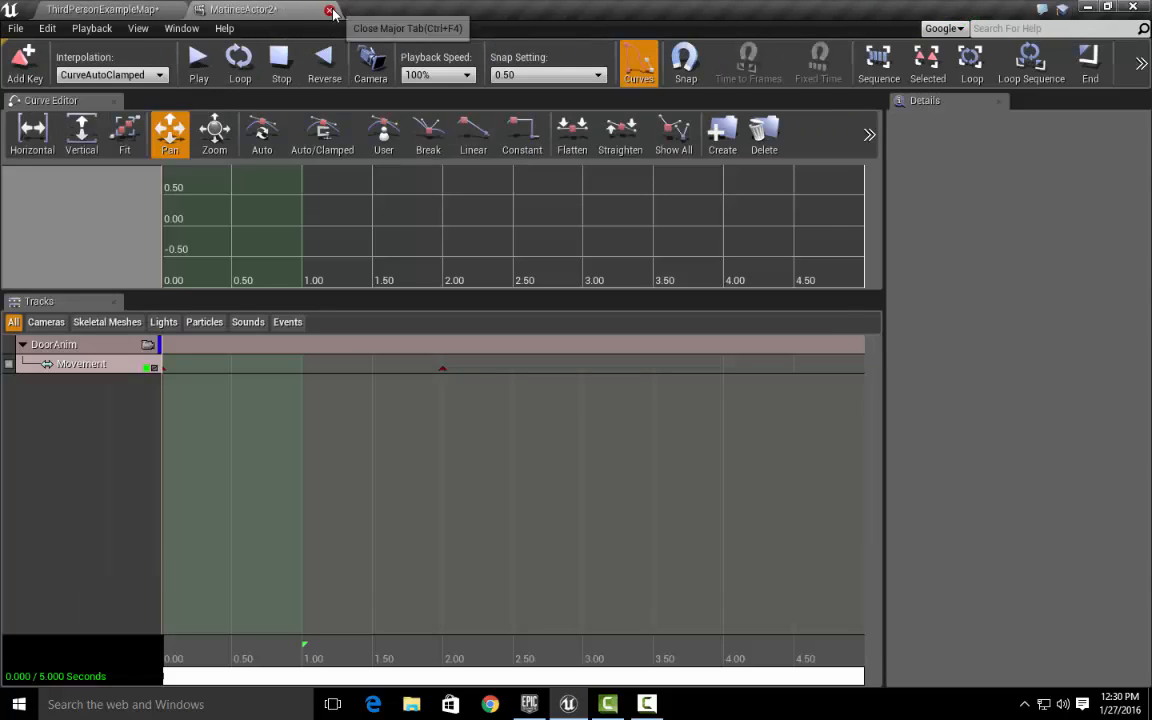
{"action": "left_click", "coordinate": [330, 10]}
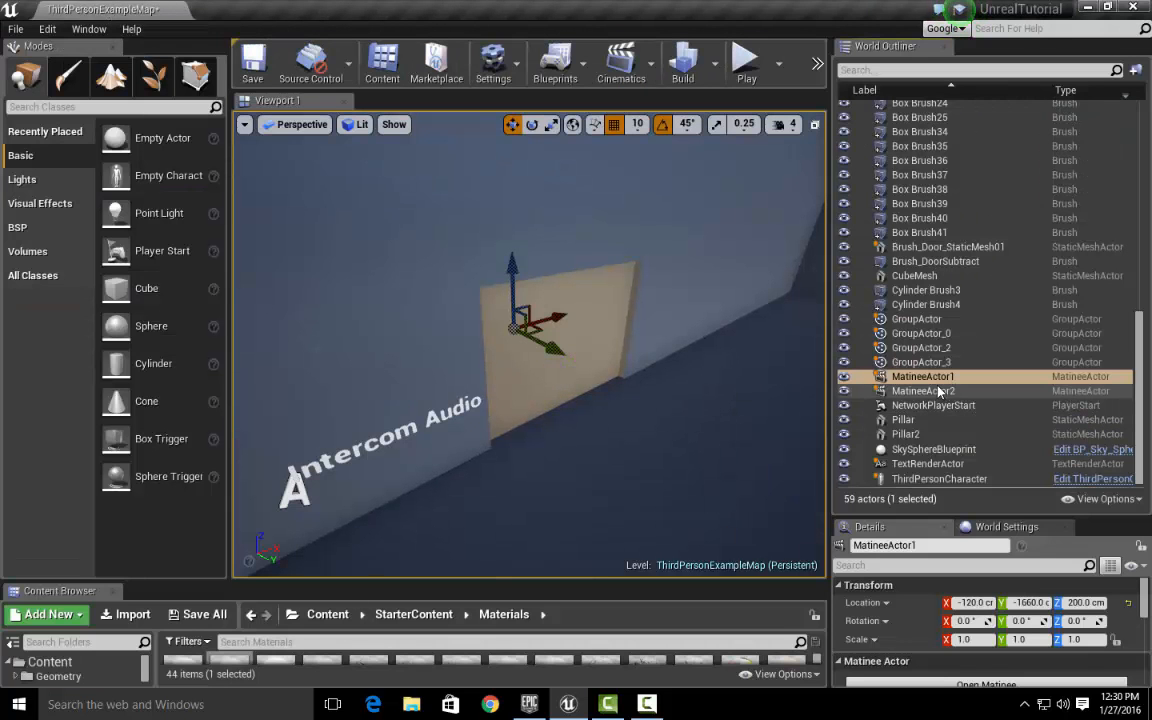
{"action": "left_click", "coordinate": [930, 390]}
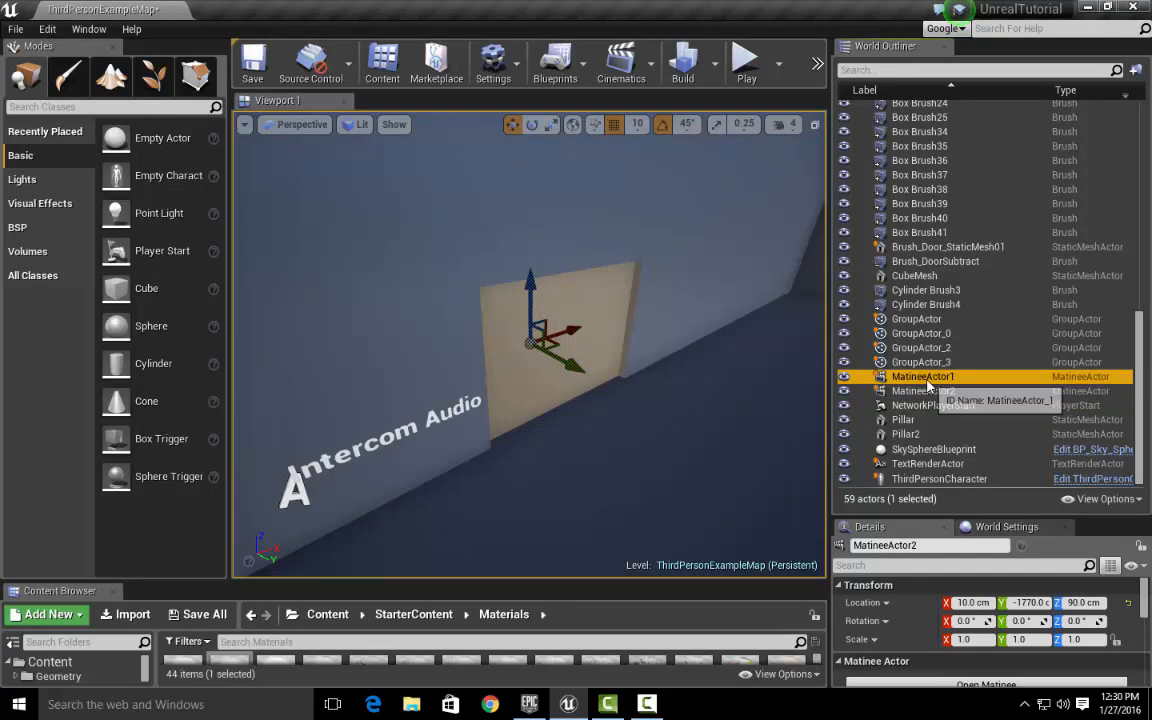
{"action": "key", "text": "Delete"}
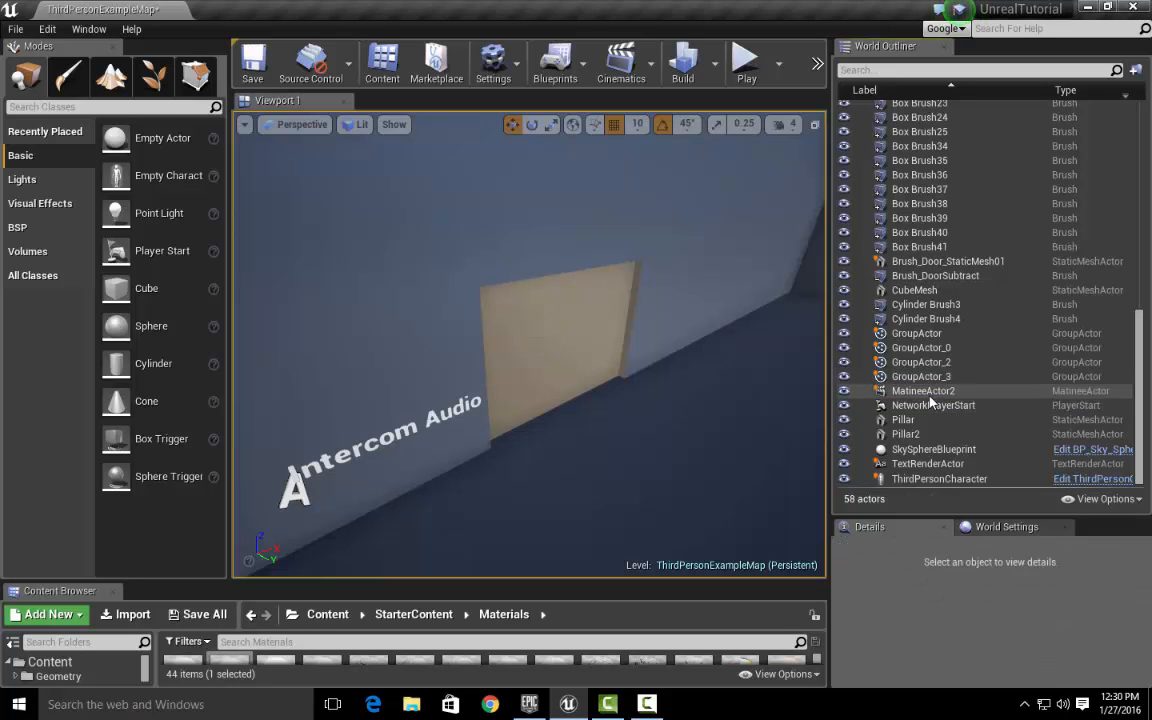
- Rename the MatineeActor2 actor as Matinee_DoorOpen
{"action": "left_click", "coordinate": [932, 394]}
{"action": "left_click", "coordinate": [930, 392]}
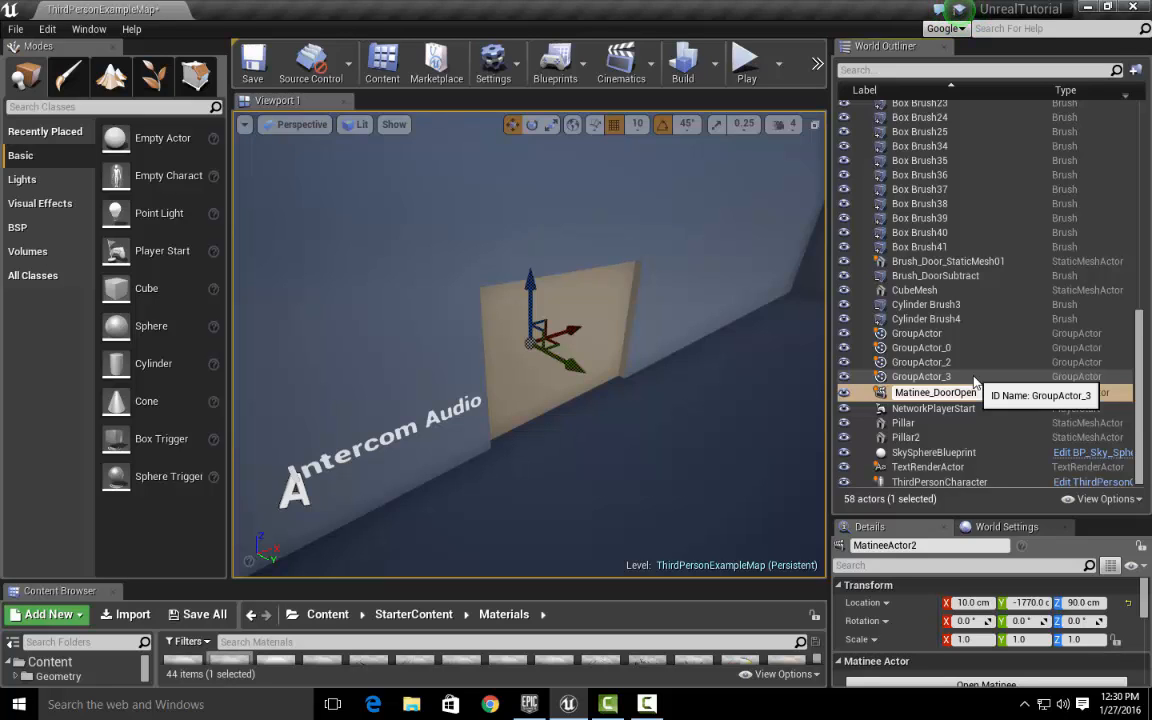
{"action": "key", "text": "Return"}
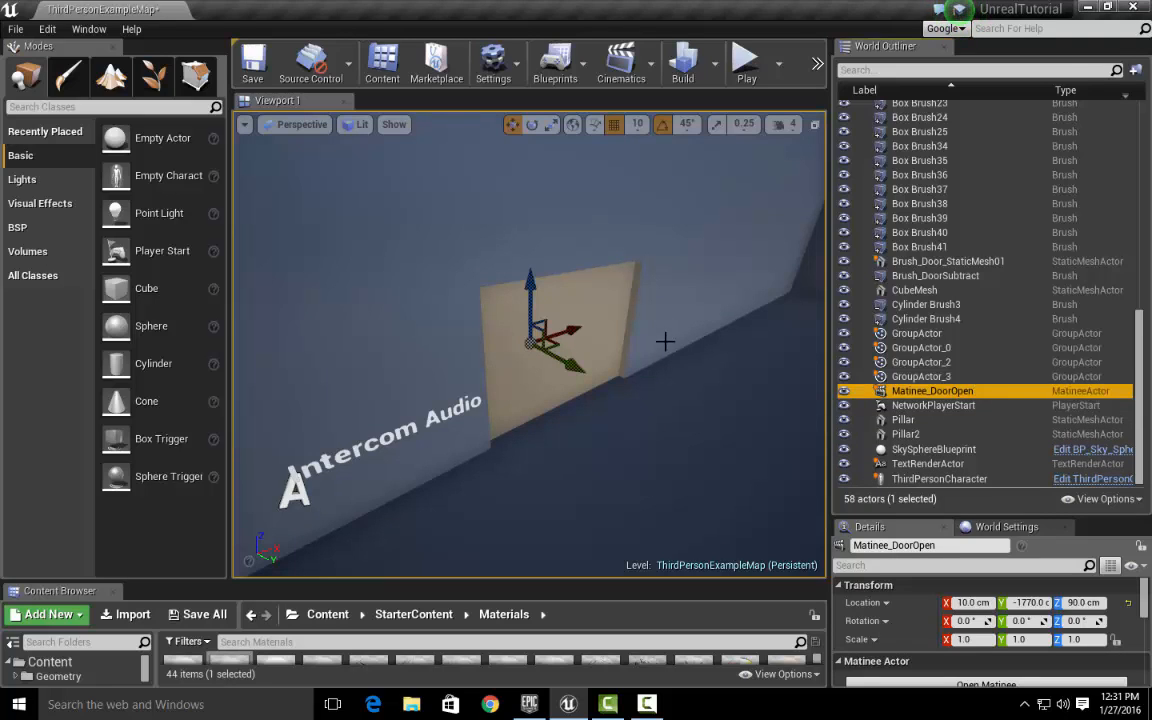
- Focus the view on the Matinee_DoorOpen actor and examine where it sits in the room behind the door
{"action": "right_click_drag", "start_coordinate": [668, 316], "coordinate": [667, 328]}
{"action": "key", "text": "f"}
{"action": "right_click_drag", "start_coordinate": [611, 371], "coordinate": [611, 371]}
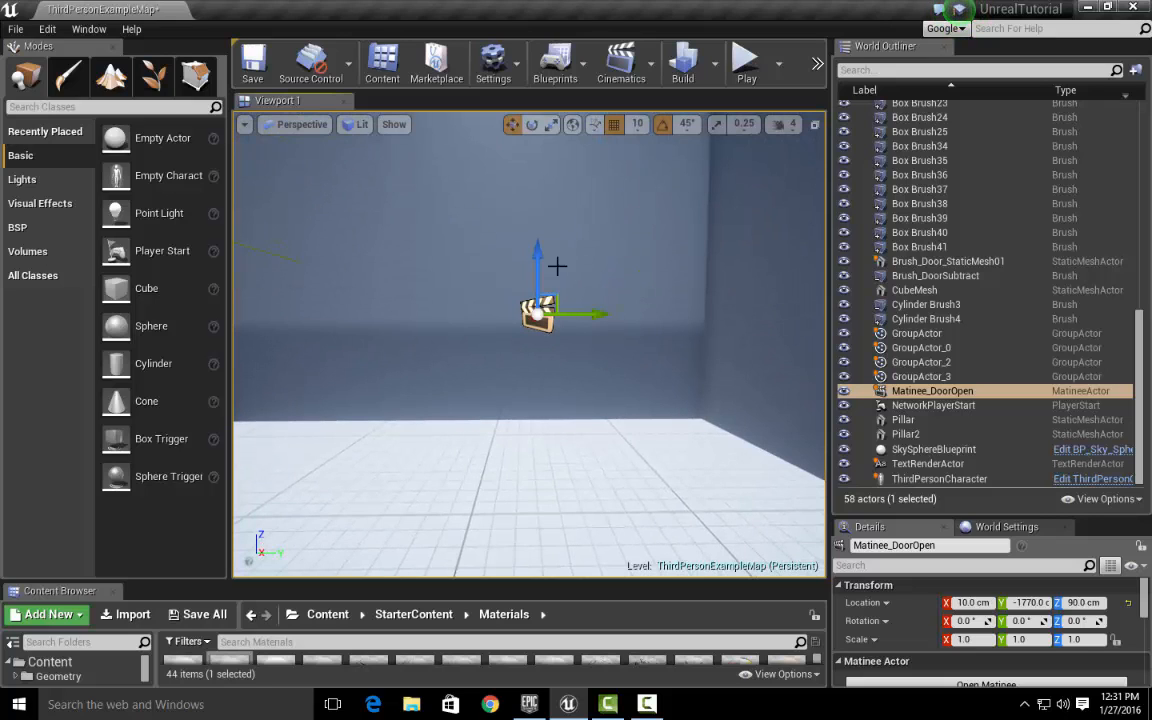
{"action": "left_click", "coordinate": [935, 405]}
{"action": "left_click", "coordinate": [935, 391]}
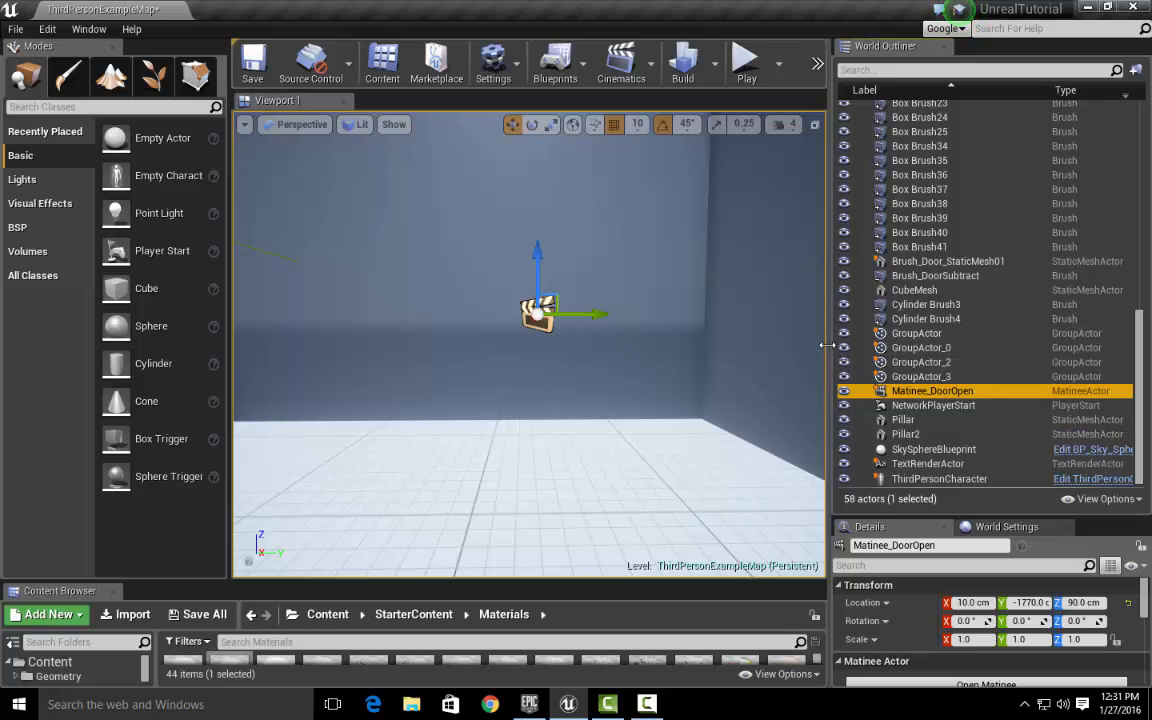
{"action": "left_click_drag", "start_coordinate": [832, 352], "coordinate": [840, 350]}
{"action": "right_click_drag", "start_coordinate": [600, 345], "coordinate": [705, 338]}
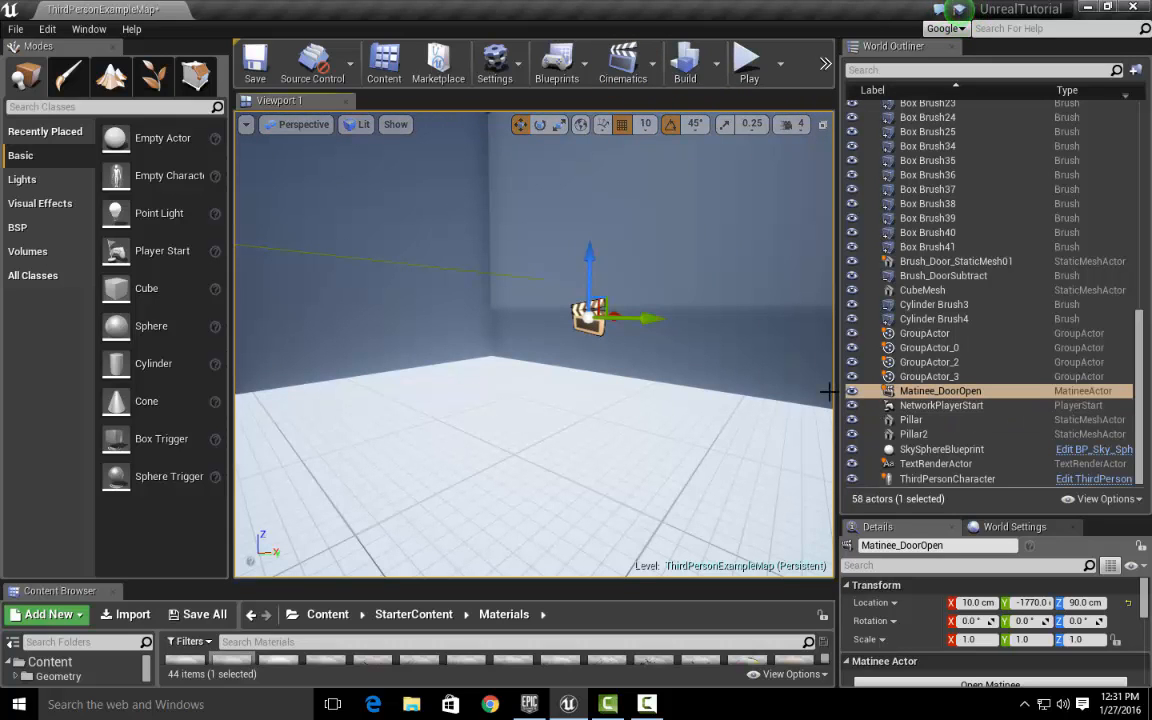
{"action": "left_click_drag", "start_coordinate": [836, 391], "coordinate": [822, 391]}
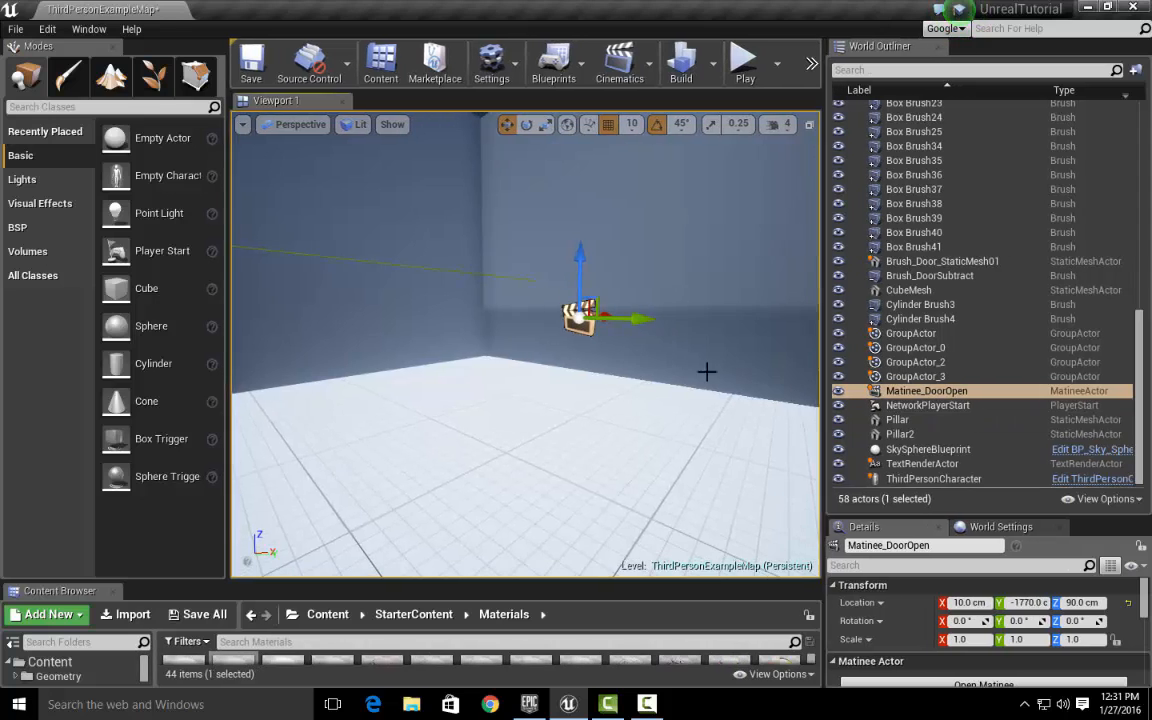
- Search the placeable actors for "trigger", place a Trigger Volume in front of the door and raise it to Z 260 cm
{"action": "right_click_drag", "start_coordinate": [707, 357], "coordinate": [586, 378]}
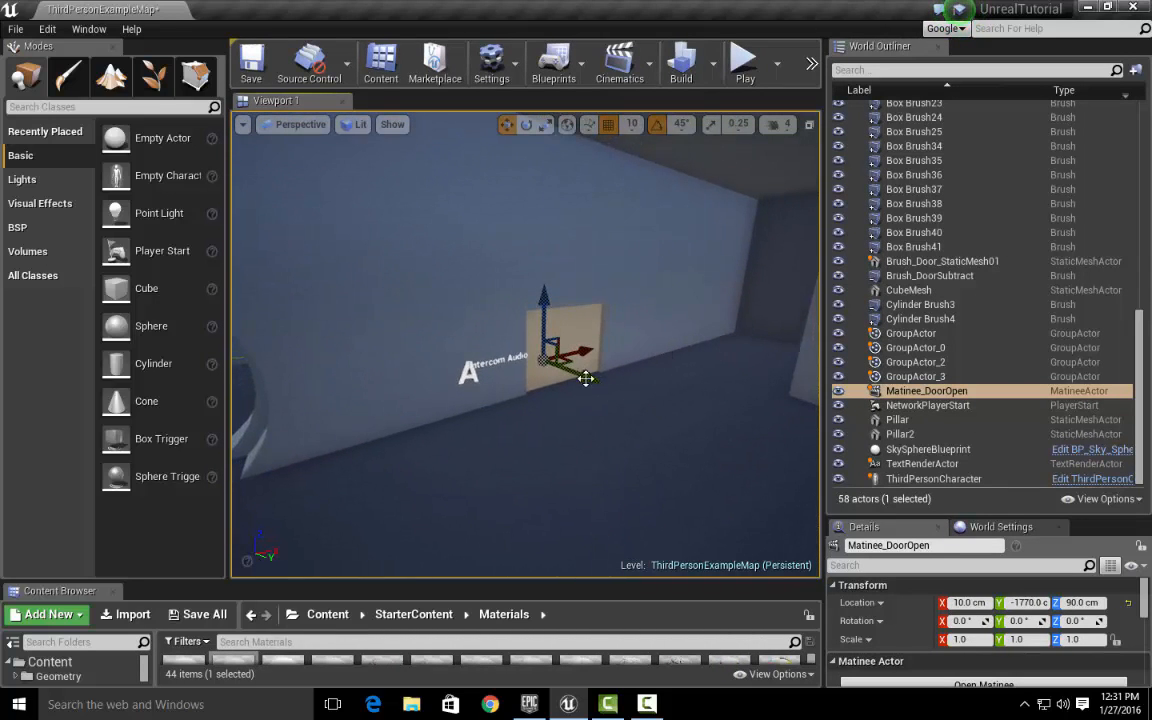
{"action": "left_click", "coordinate": [80, 107]}
{"action": "type", "text": "trigger"}
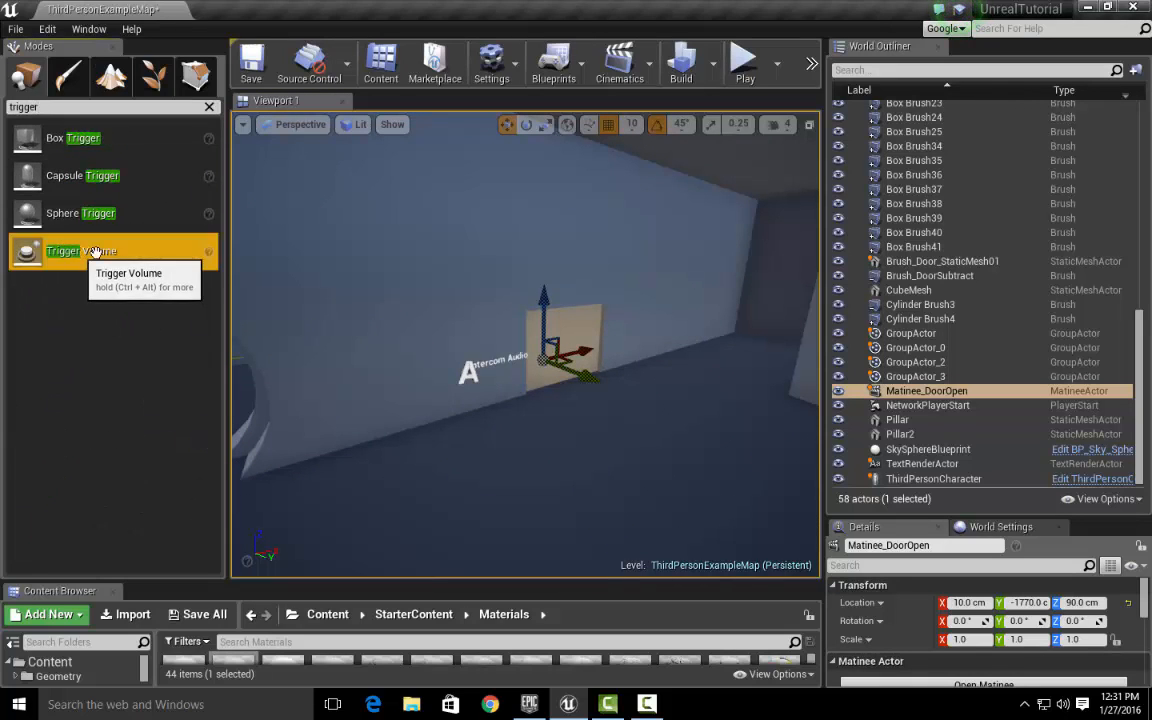
{"action": "left_click_drag", "start_coordinate": [60, 251], "coordinate": [607, 365]}
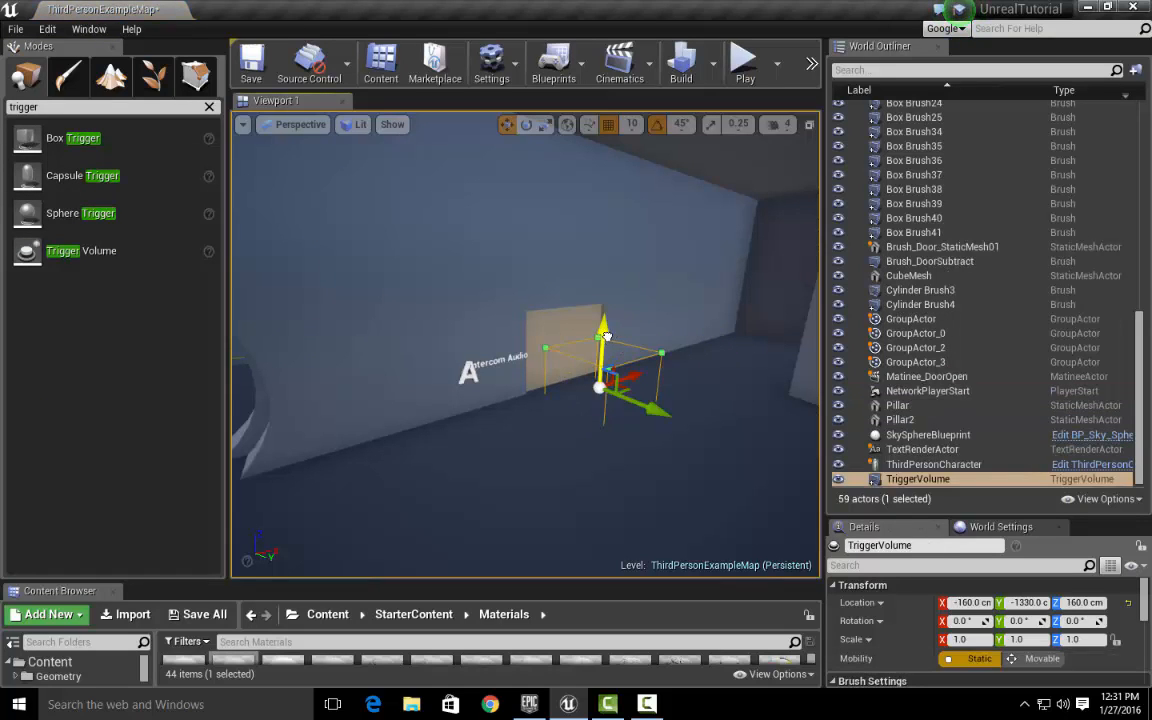
{"action": "left_click_drag", "start_coordinate": [601, 309], "coordinate": [601, 297]}
- Scale the trigger volume to about 1.70 × 0.57 × 1.79 and position it against the door at X -190, Y -1420, Z 210 cm
{"action": "key", "text": "r"}
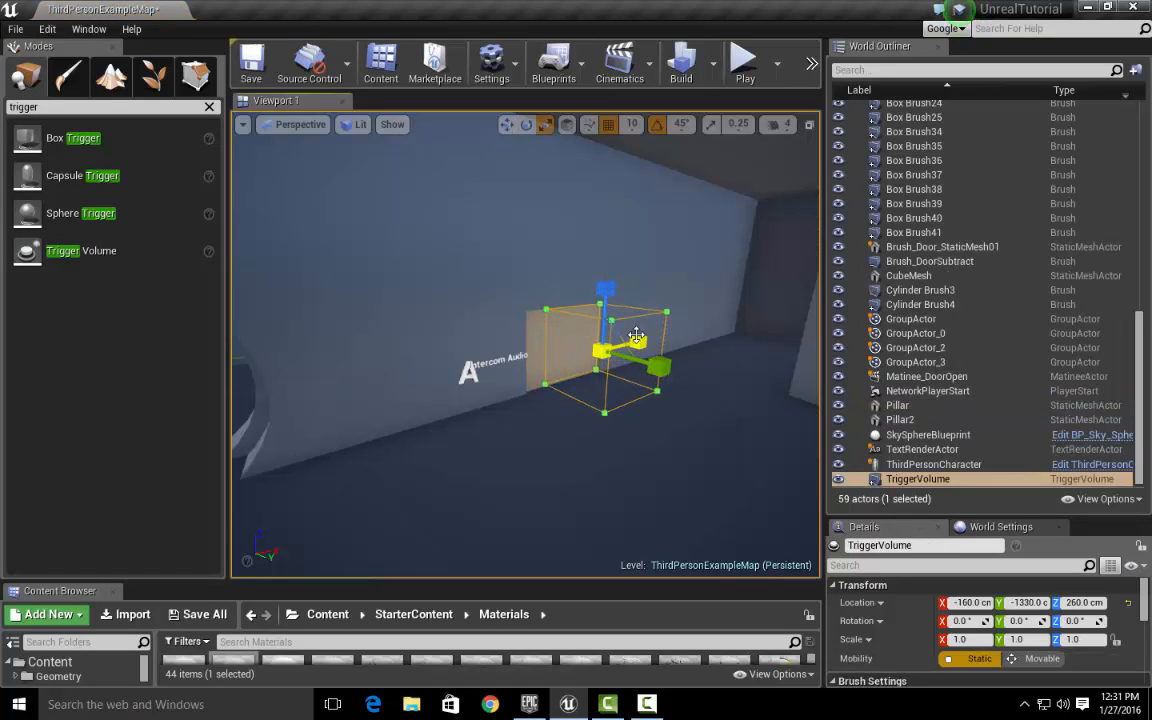
{"action": "left_click_drag", "start_coordinate": [639, 343], "coordinate": [703, 328]}
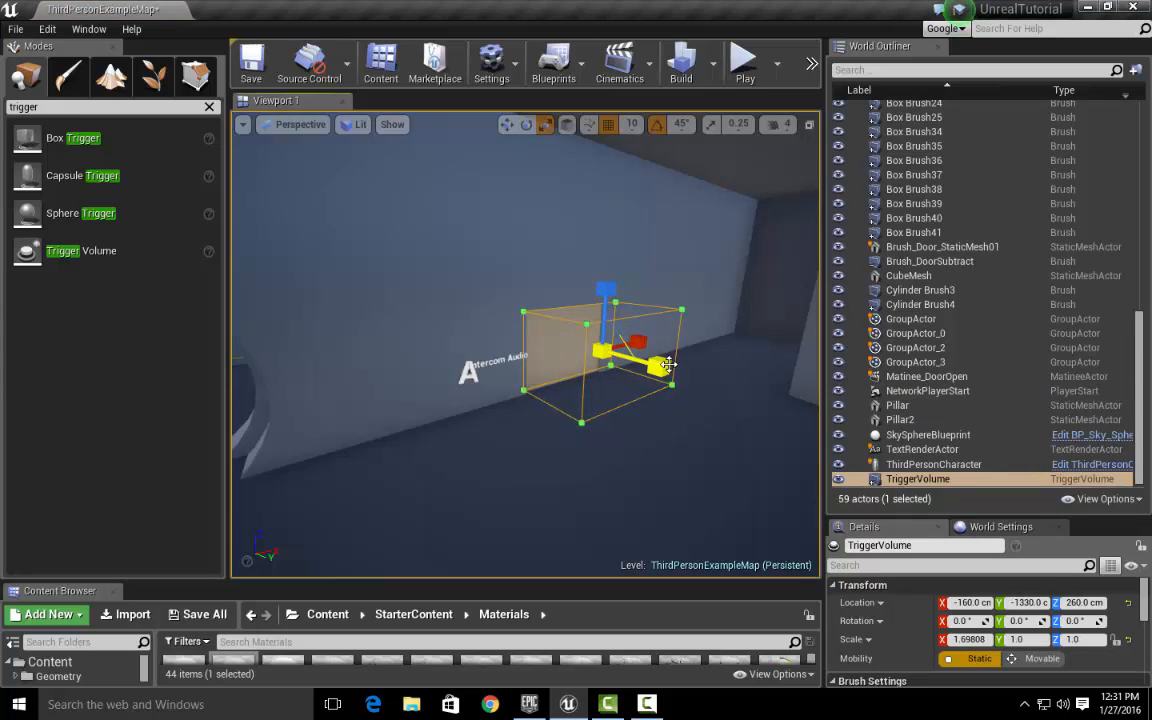
{"action": "left_click_drag", "start_coordinate": [658, 367], "coordinate": [612, 340]}
{"action": "key", "text": "w"}
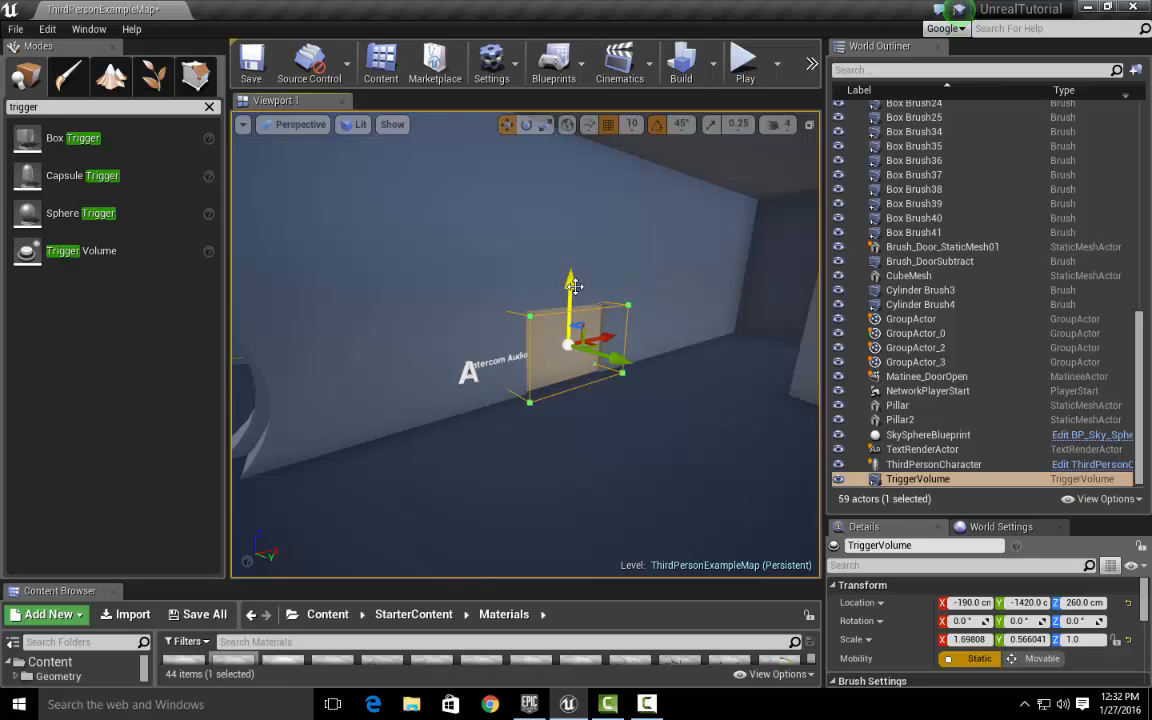
{"action": "mouse_move", "coordinate": [574, 286]}
{"action": "left_mouse_down"}
{"action": "mouse_move", "coordinate": [580, 308]}
{"action": "mouse_move", "coordinate": [569, 270]}
{"action": "left_mouse_up"}
{"action": "key", "text": "r"}
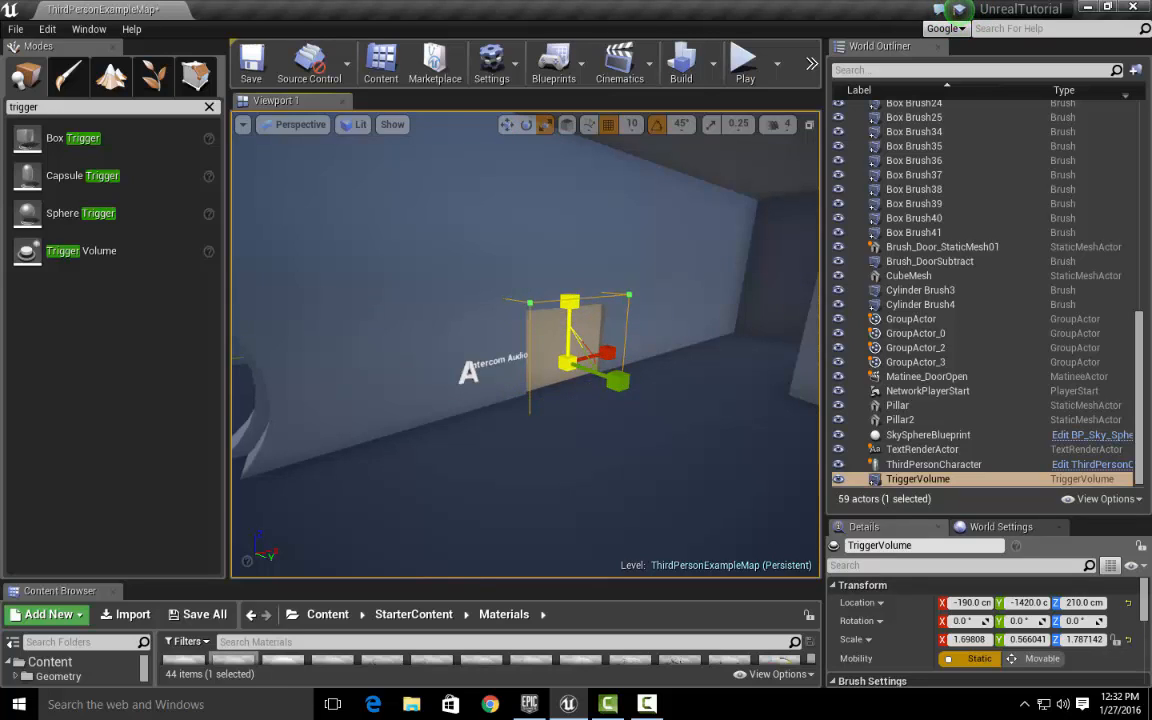
- Shift the trigger volume along the wall to X -150 cm so it is centred on the door, checking it from several angles
{"action": "key", "text": "w"}
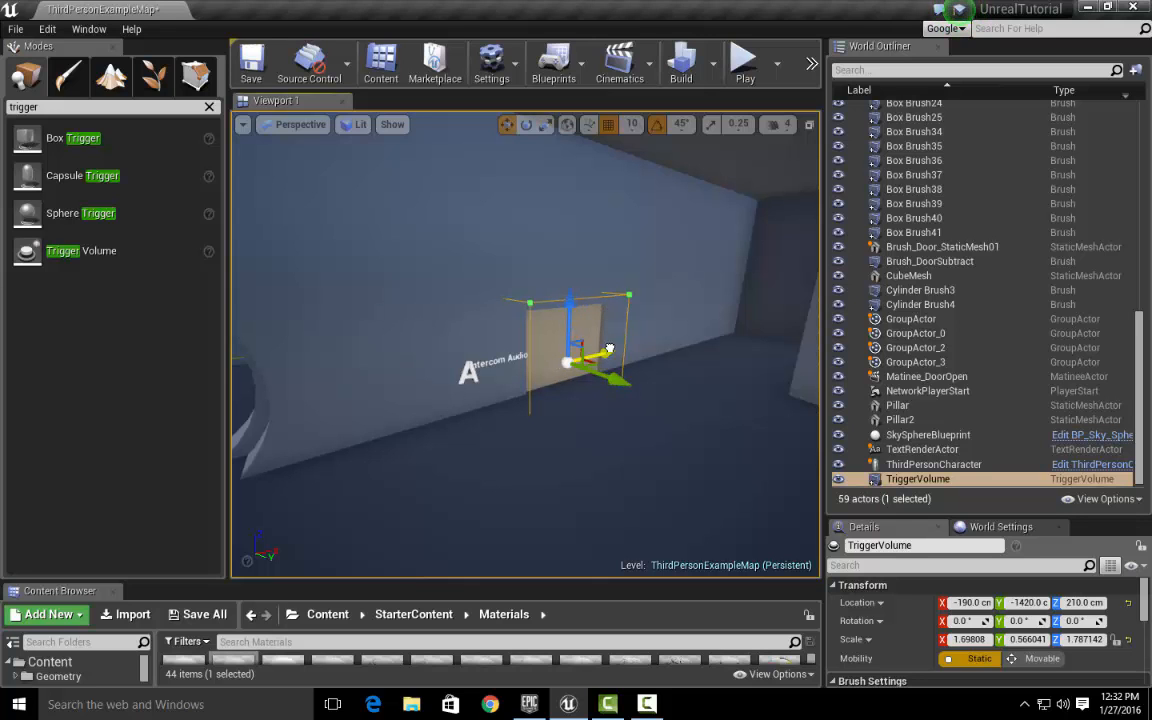
{"action": "left_click_drag", "start_coordinate": [609, 348], "coordinate": [615, 343]}
{"action": "key", "text": "d"}
{"action": "right_click_drag", "start_coordinate": [615, 343], "coordinate": [478, 372]}
{"action": "key", "text": "a"}
{"action": "key", "text": "s"}
{"action": "key", "text": "d"}
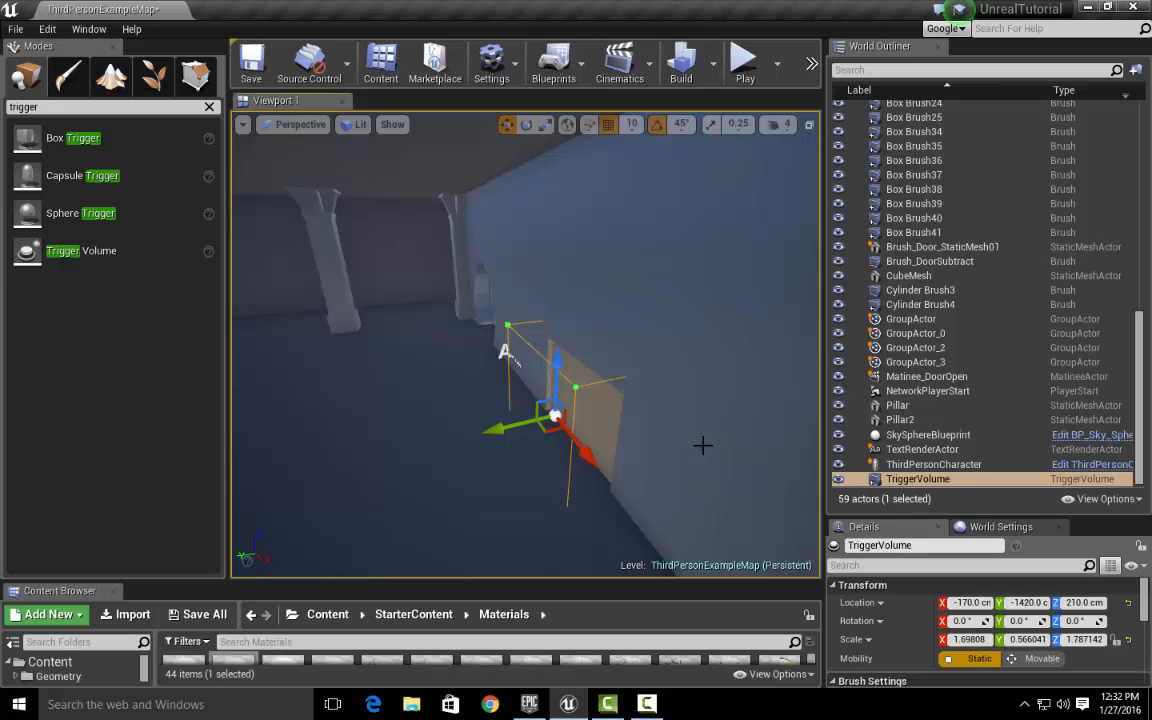
{"action": "right_click_drag", "start_coordinate": [711, 384], "coordinate": [775, 388]}
{"action": "mouse_move", "coordinate": [598, 411]}
{"action": "right_mouse_down"}
{"action": "mouse_move", "coordinate": [630, 412]}
{"action": "mouse_move", "coordinate": [600, 413]}
{"action": "right_mouse_up"}
{"action": "left_click_drag", "start_coordinate": [529, 451], "coordinate": [541, 452]}
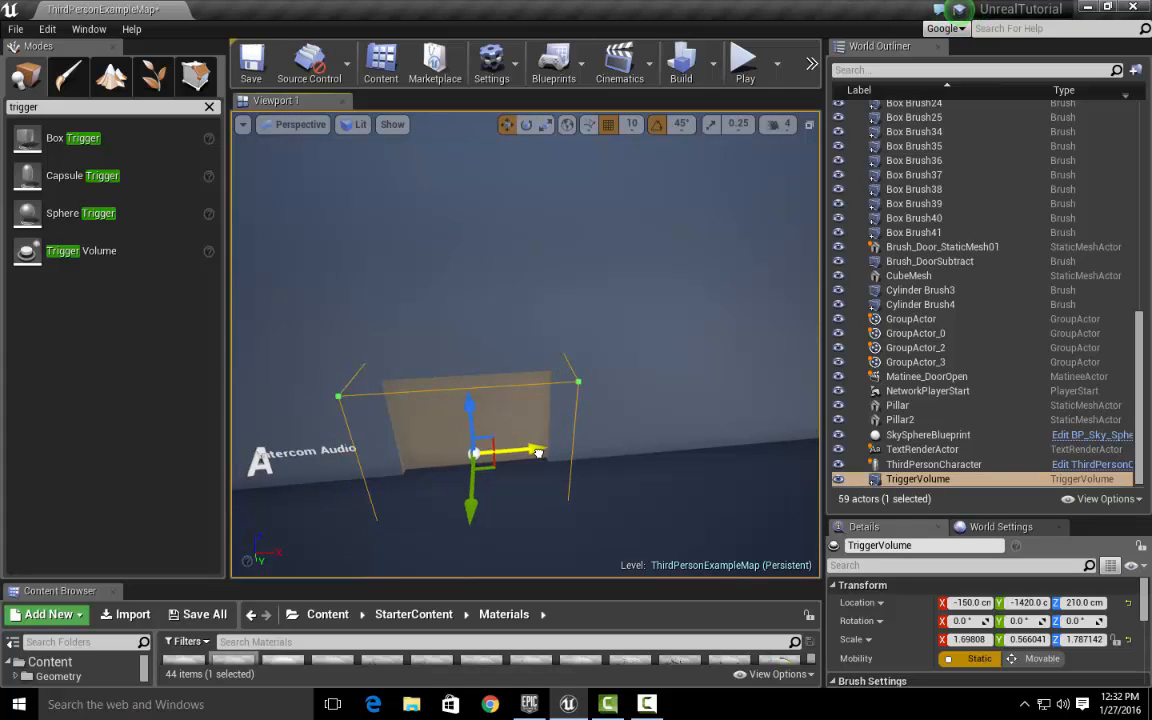
{"action": "right_click_drag", "start_coordinate": [577, 431], "coordinate": [788, 413]}
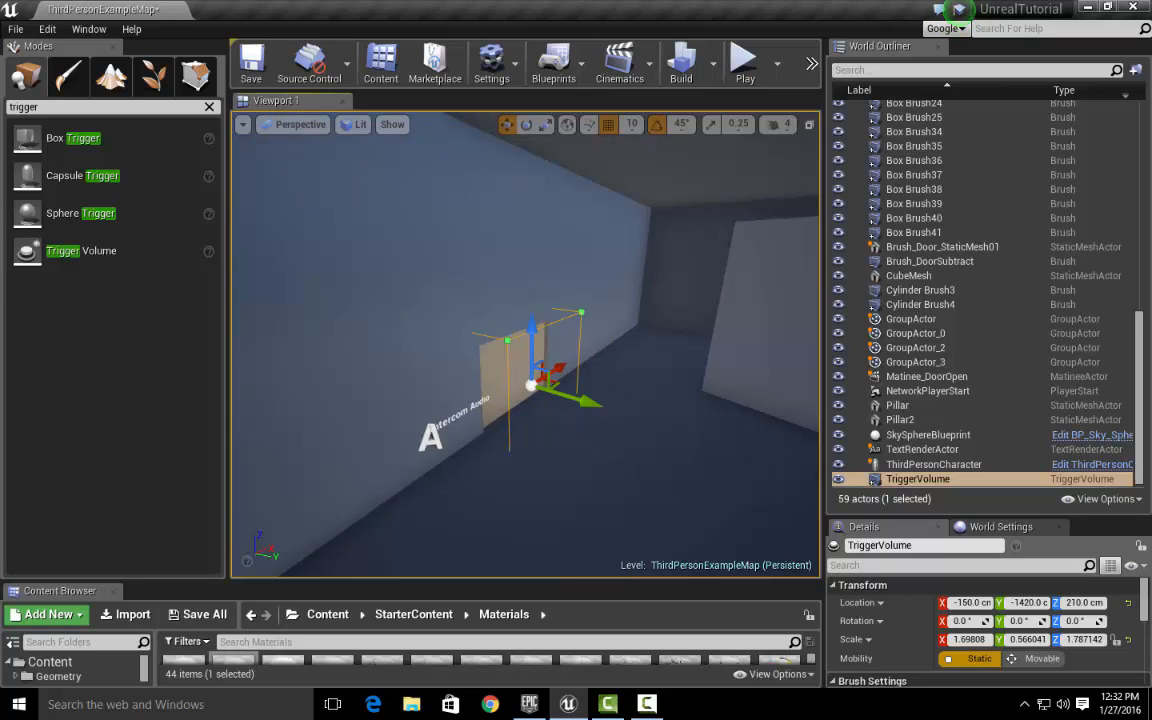
{"action": "right_click_drag", "start_coordinate": [655, 375], "coordinate": [614, 315]}
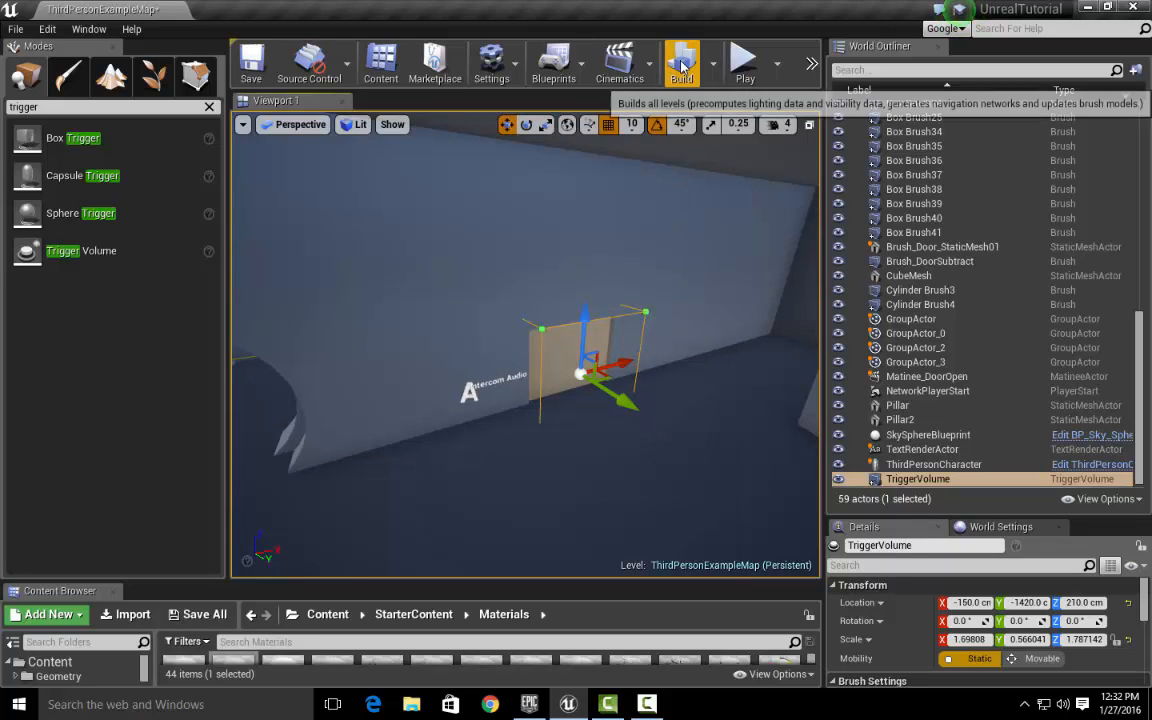
- Open the Level Blueprint and dock its editor beside the level map in the main window
{"action": "left_click", "coordinate": [586, 71]}
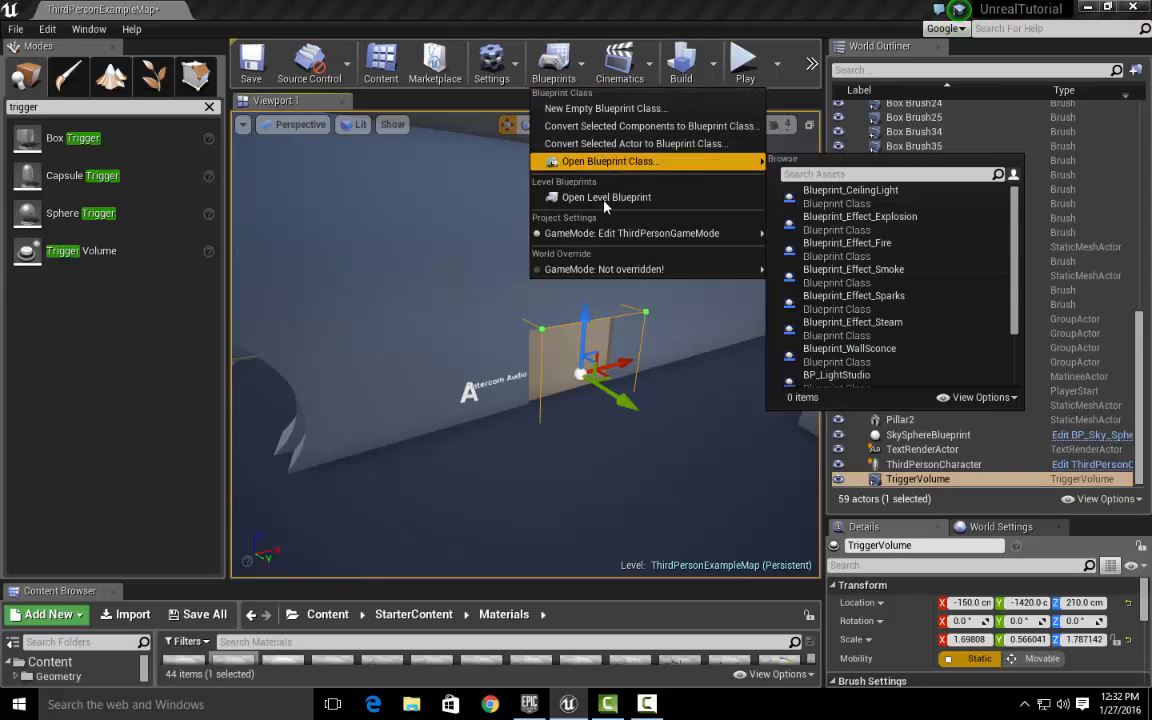
{"action": "left_click", "coordinate": [606, 201]}
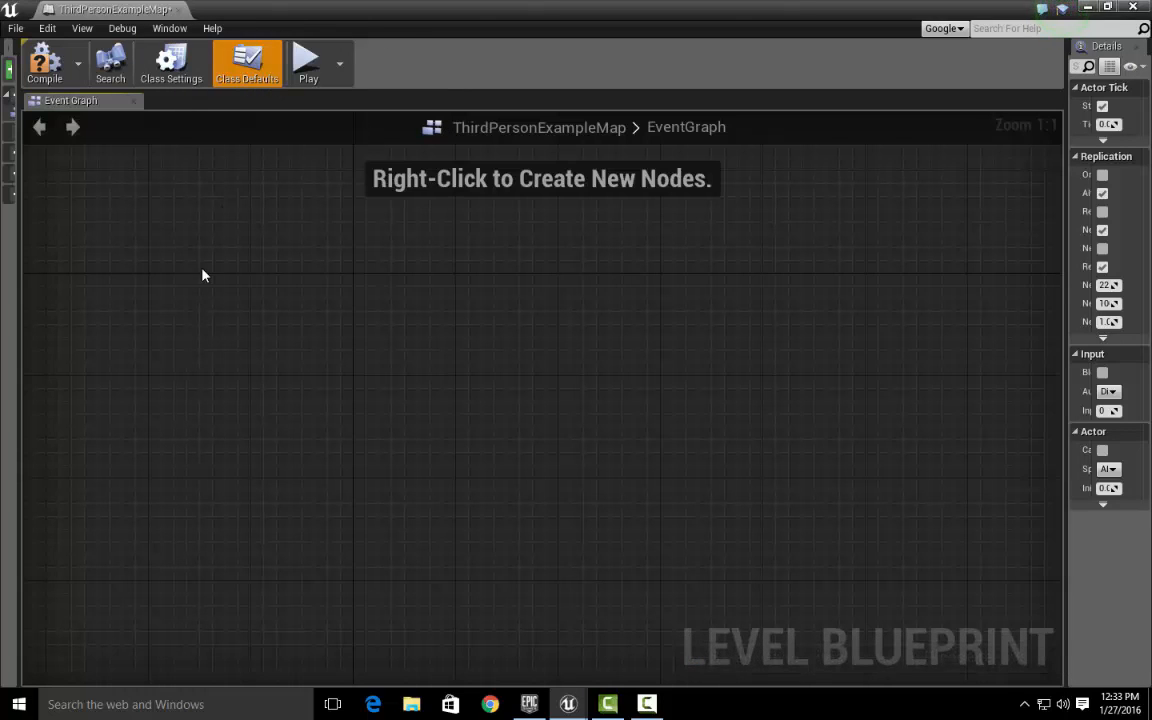
{"action": "left_click_drag", "start_coordinate": [90, 10], "coordinate": [237, 30]}
{"action": "left_click", "coordinate": [110, 9]}
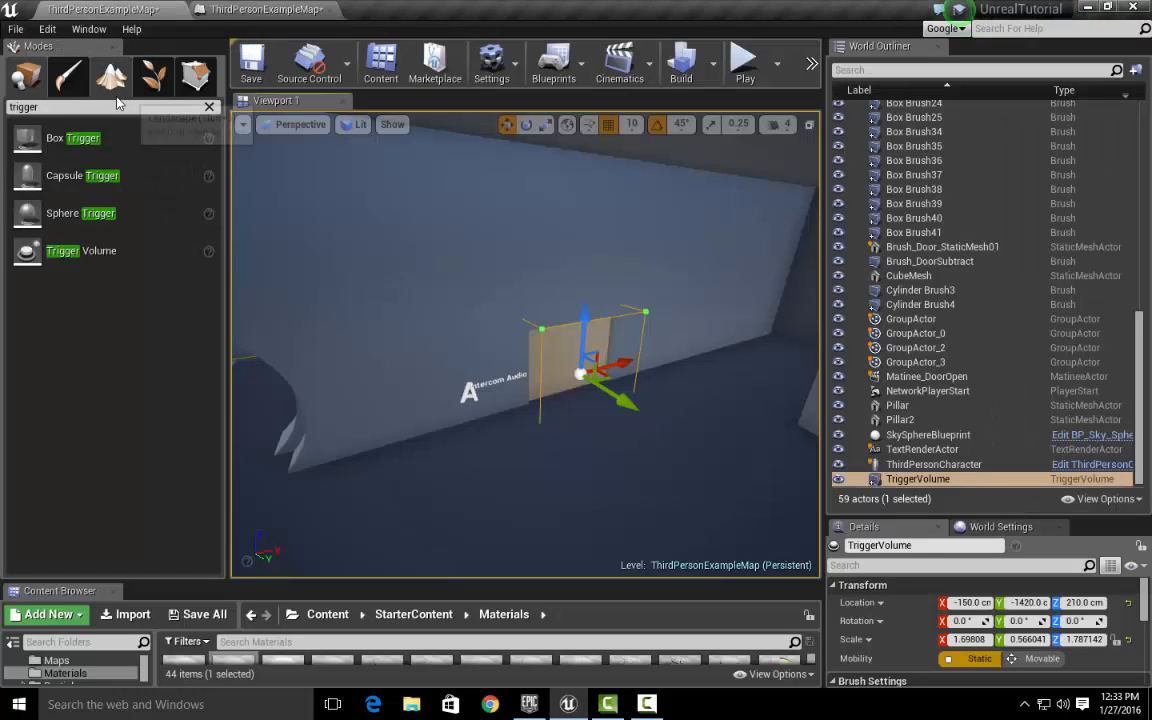
{"action": "left_click", "coordinate": [268, 12]}
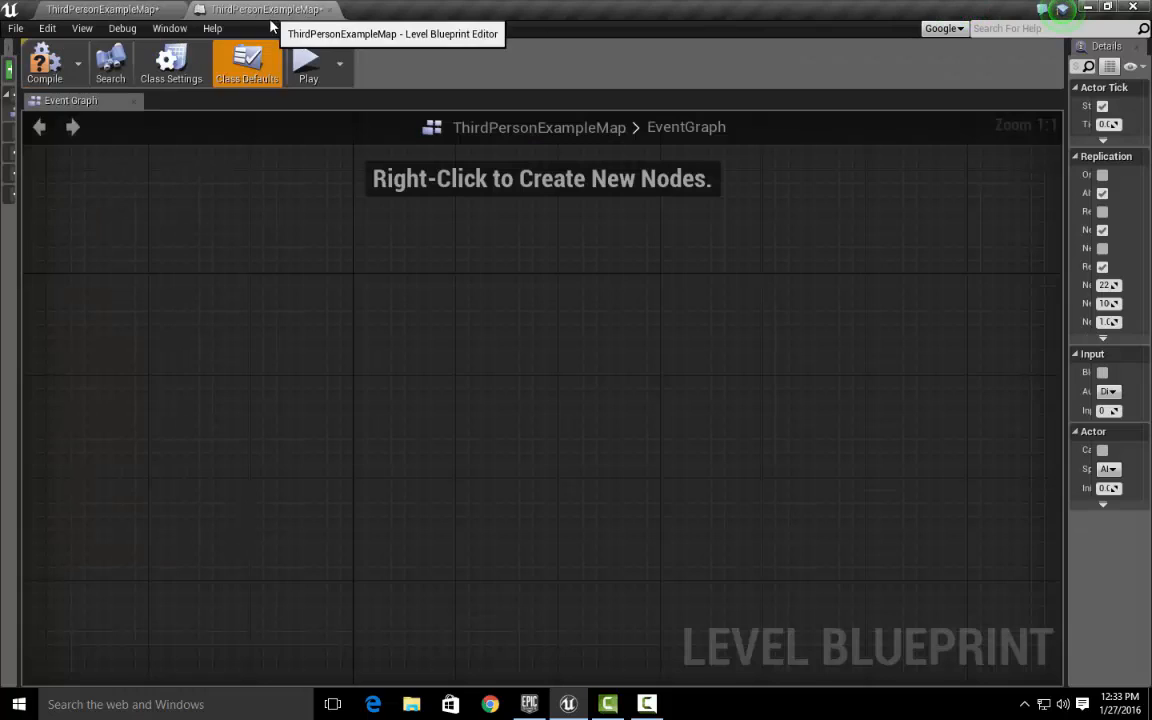
- Add an On Actor Begin Overlap event for the trigger volume to the Event Graph and place it in the graph's upper-left area
{"action": "right_click", "coordinate": [226, 291]}
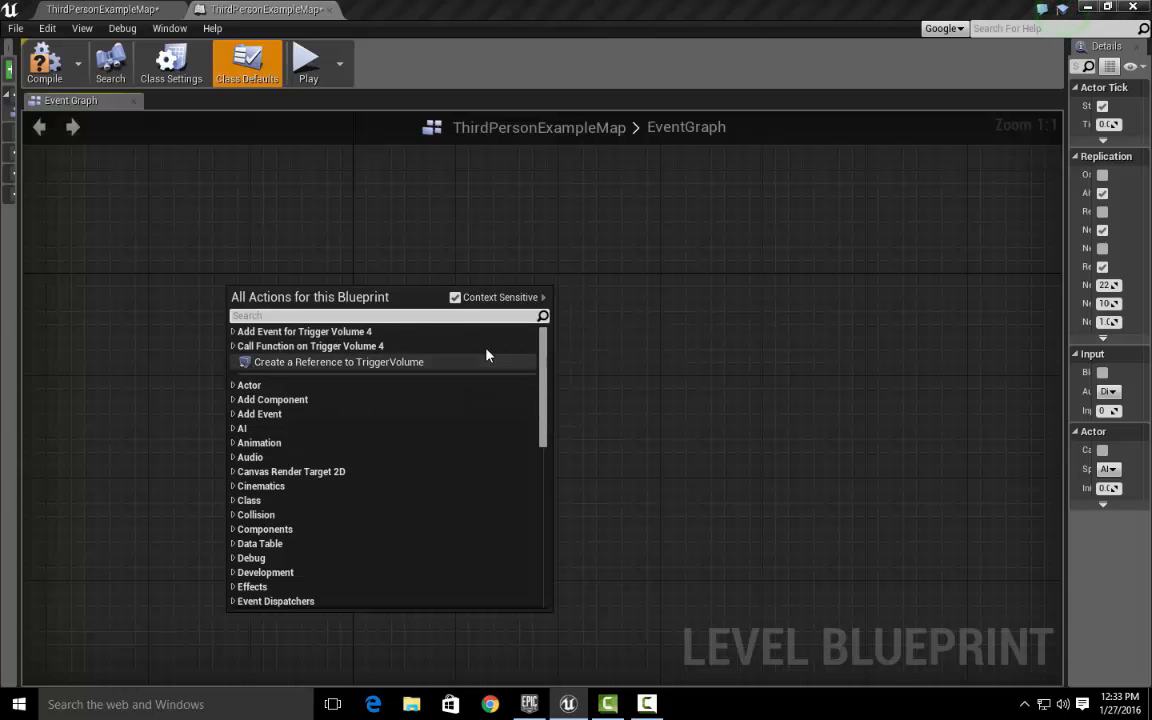
{"action": "left_click", "coordinate": [455, 297]}
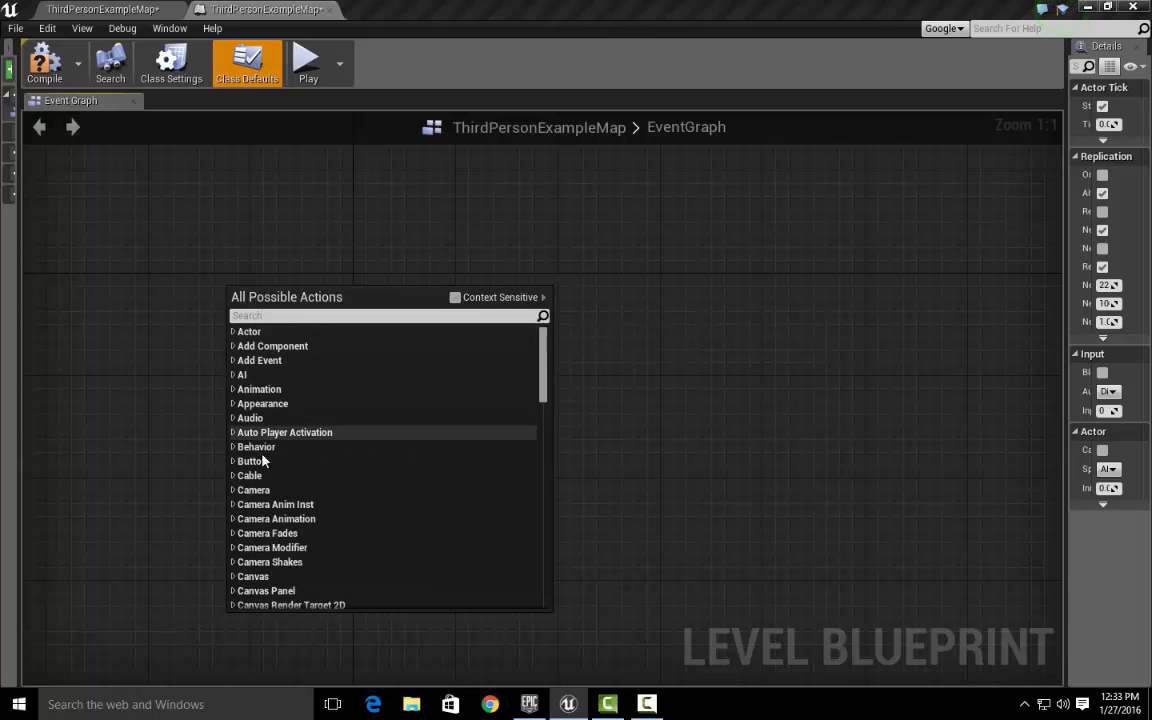
{"action": "scroll", "coordinate": [288, 622], "scroll_direction": "down", "scroll_amount": 5}
{"action": "scroll", "coordinate": [293, 493], "scroll_direction": "down", "scroll_amount": 4}
{"action": "scroll", "coordinate": [295, 495], "scroll_direction": "up", "scroll_amount": 5}
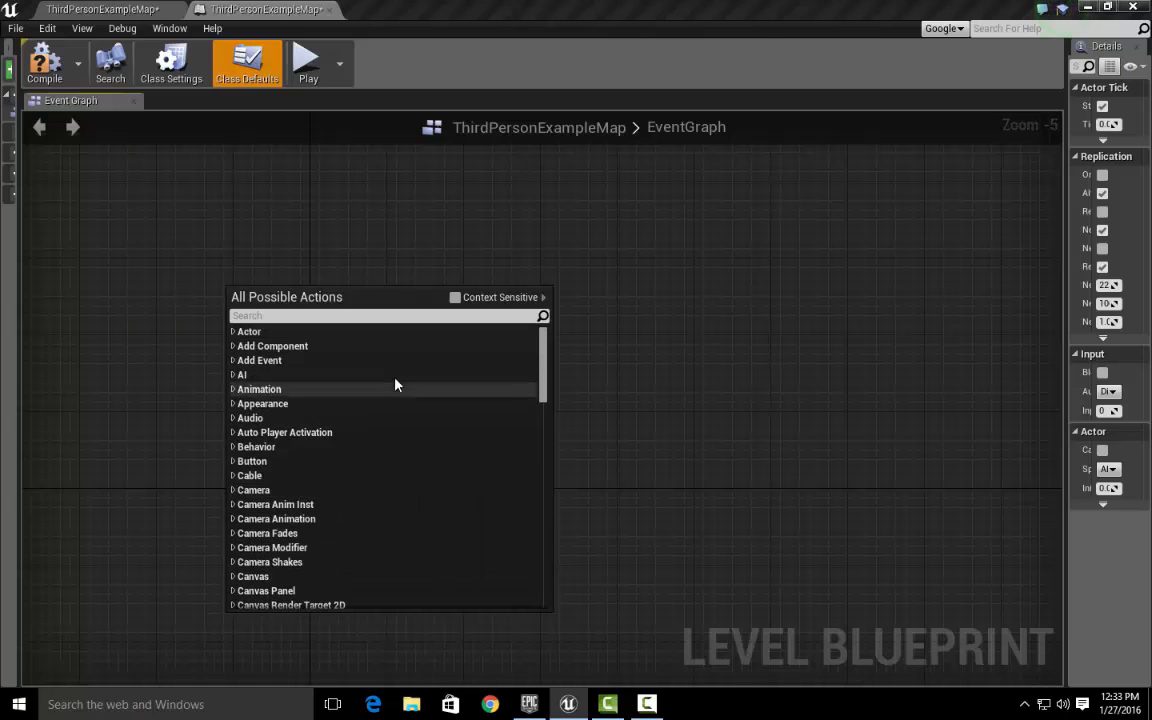
{"action": "left_click", "coordinate": [455, 297]}
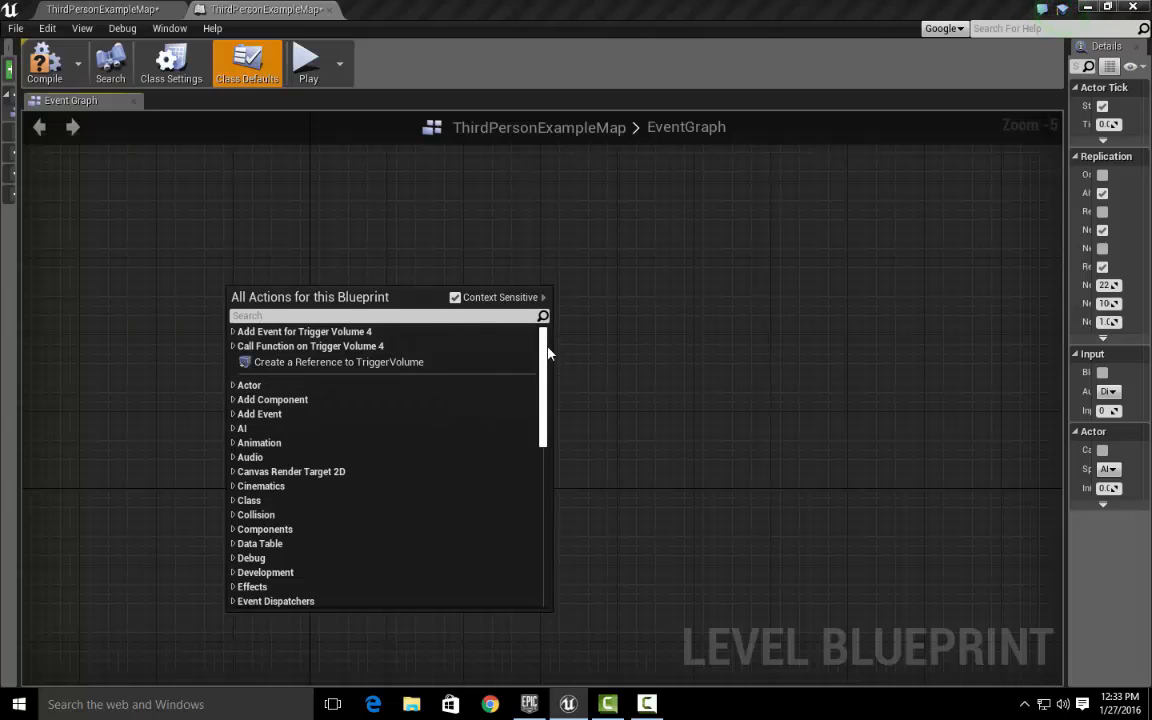
{"action": "left_click_drag", "start_coordinate": [545, 357], "coordinate": [545, 355]}
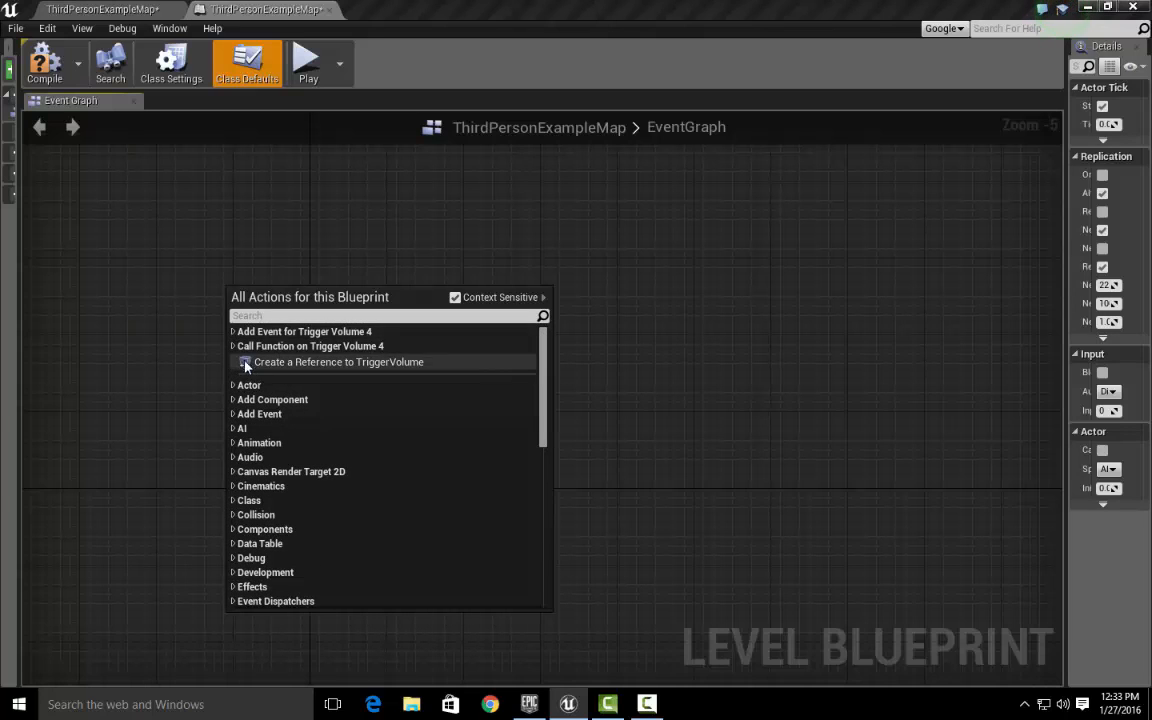
{"action": "left_click", "coordinate": [233, 332]}
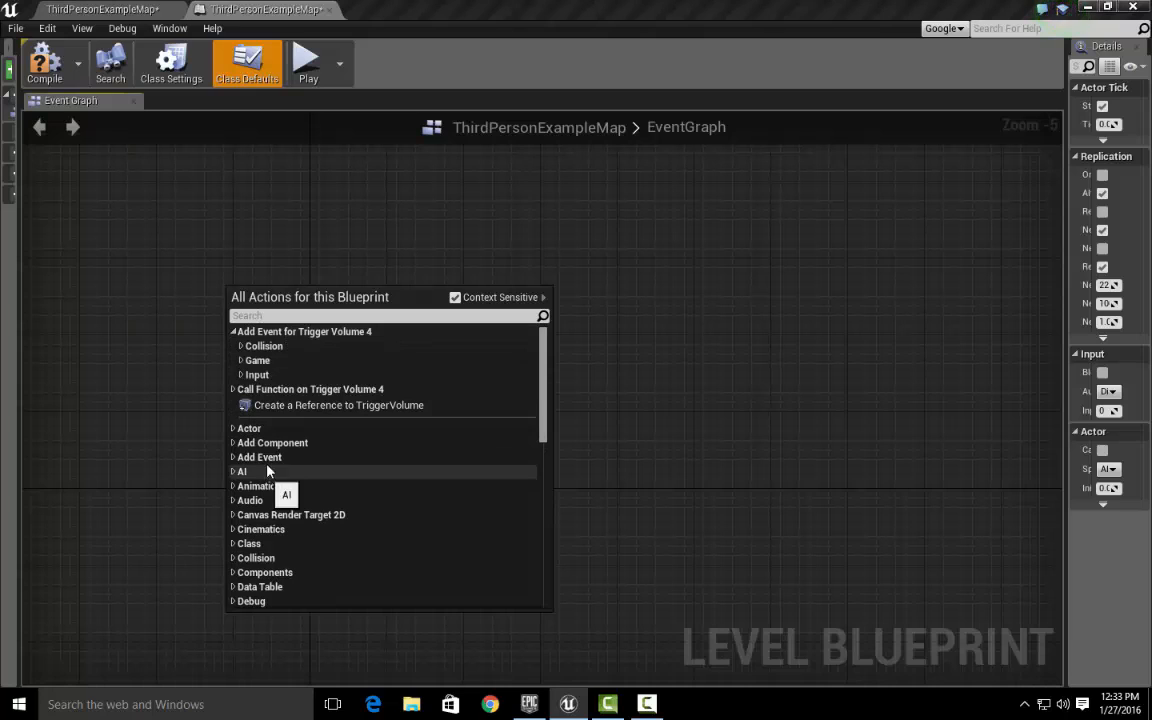
{"action": "left_click", "coordinate": [248, 347]}
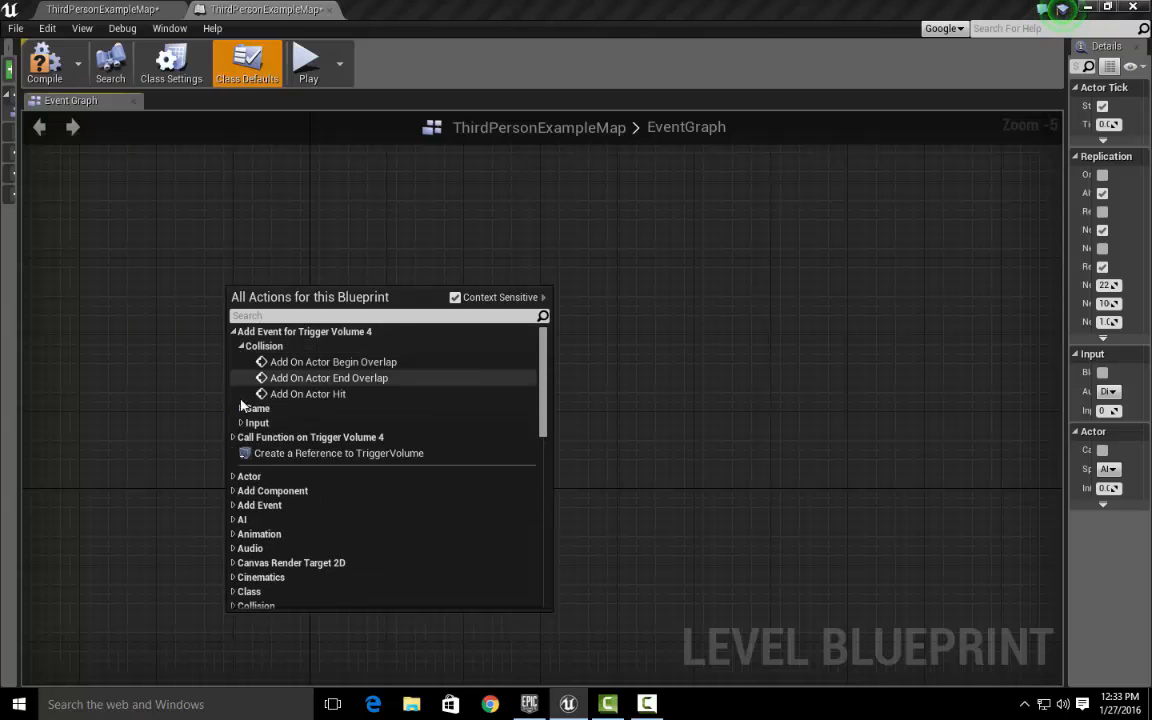
{"action": "left_click", "coordinate": [336, 369]}
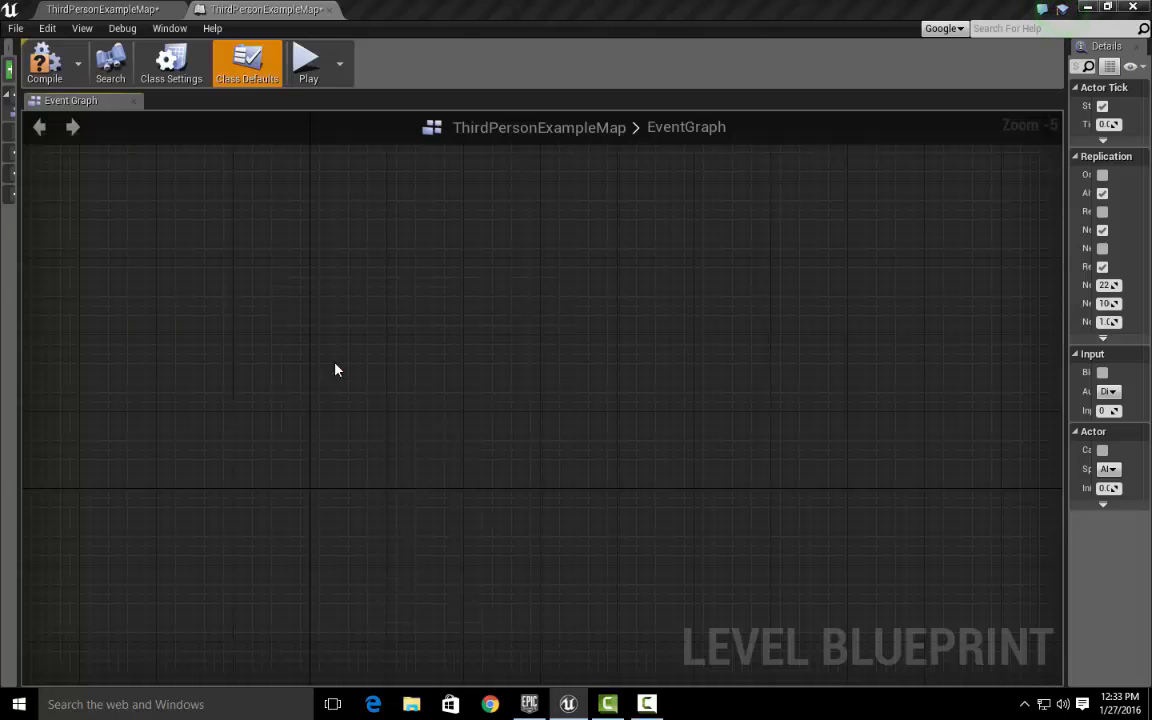
{"action": "left_click_drag", "start_coordinate": [298, 504], "coordinate": [235, 295]}
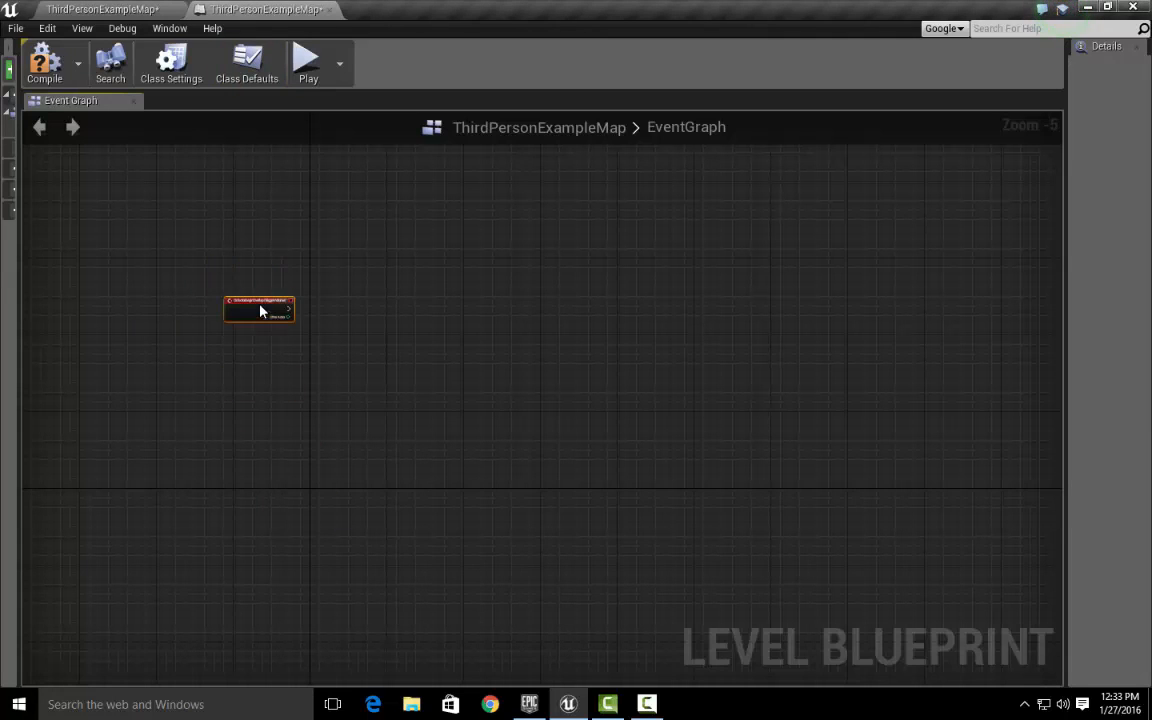
{"action": "scroll", "coordinate": [260, 312], "scroll_direction": "up", "scroll_amount": 5}
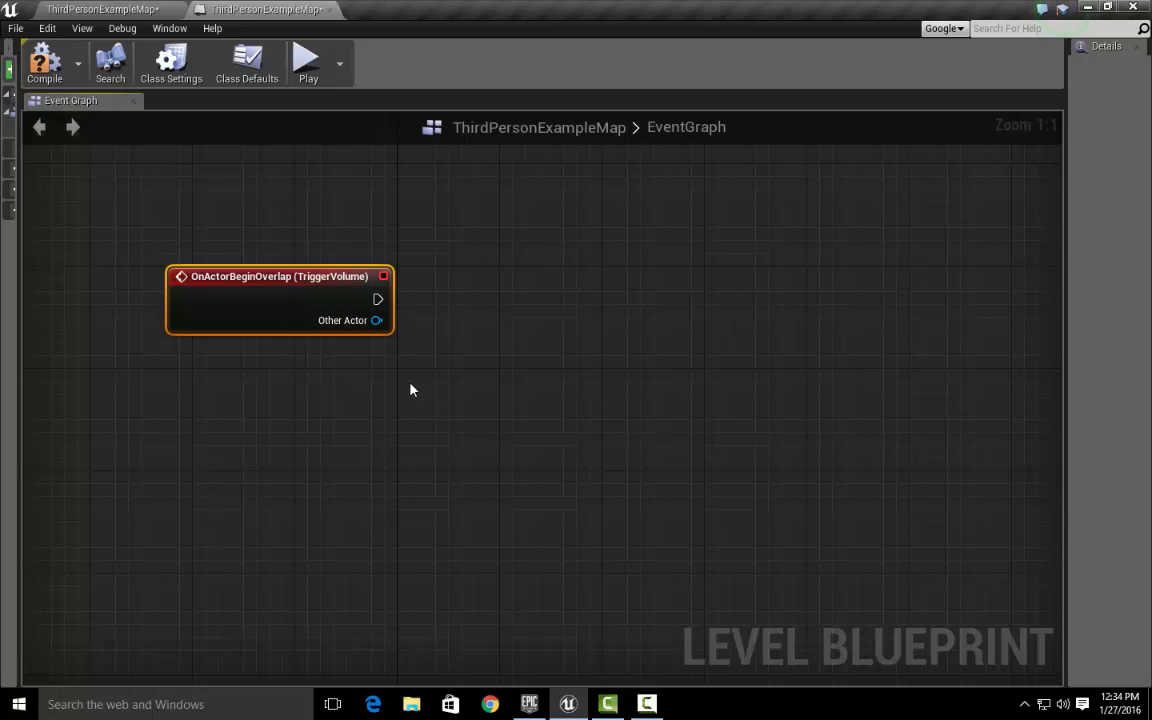
- Select Matinee_DoorOpen in the level, create a reference to it in the Level Blueprint and place it below the overlap event
{"action": "left_click", "coordinate": [100, 9]}
{"action": "right_click_drag", "start_coordinate": [693, 407], "coordinate": [748, 410]}
{"action": "key", "text": "w"}
{"action": "key", "text": "w"}
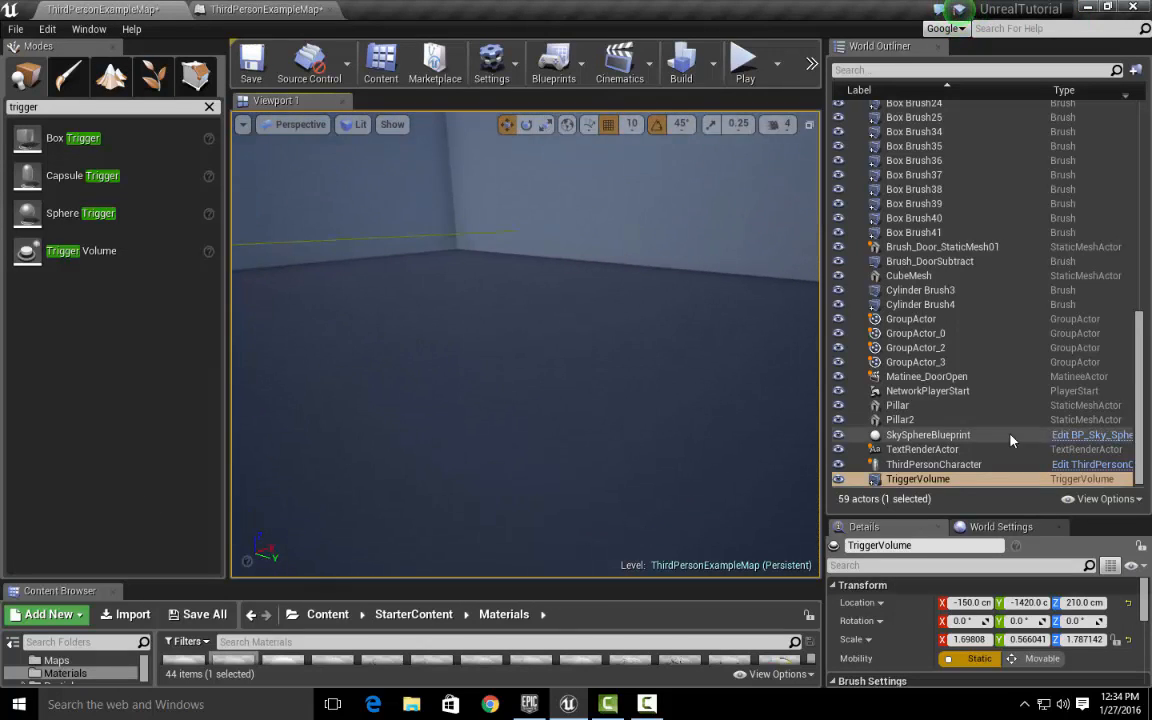
{"action": "left_click", "coordinate": [911, 379]}
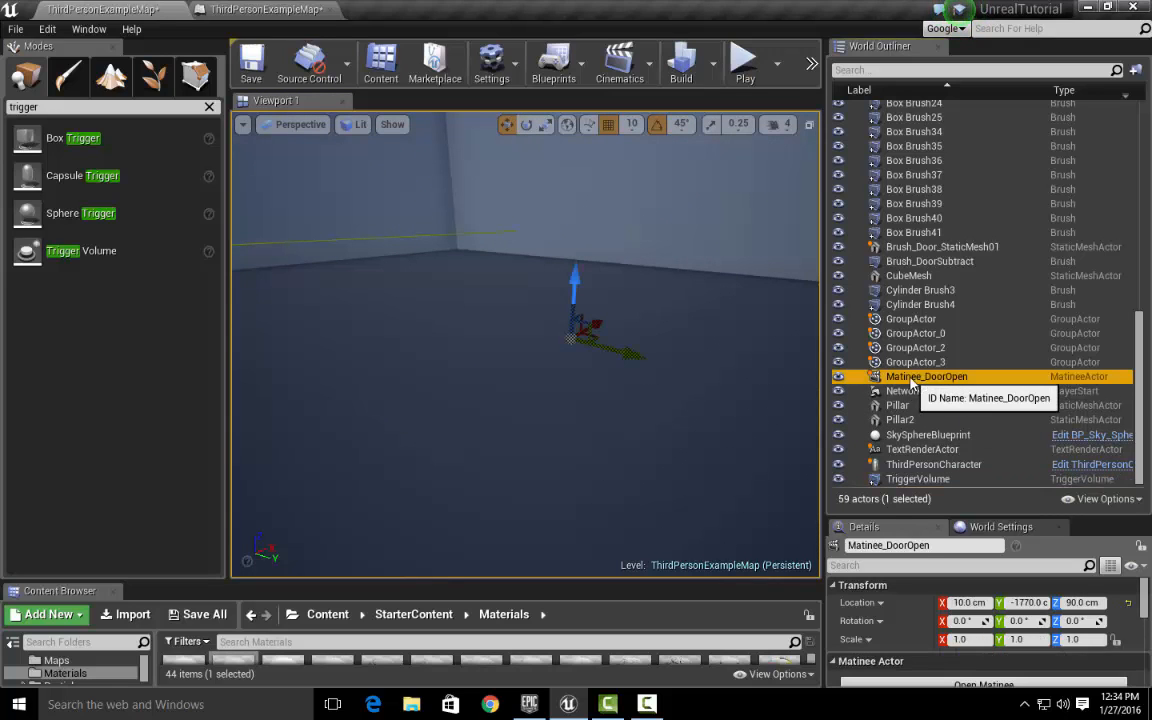
{"action": "left_click", "coordinate": [268, 9]}
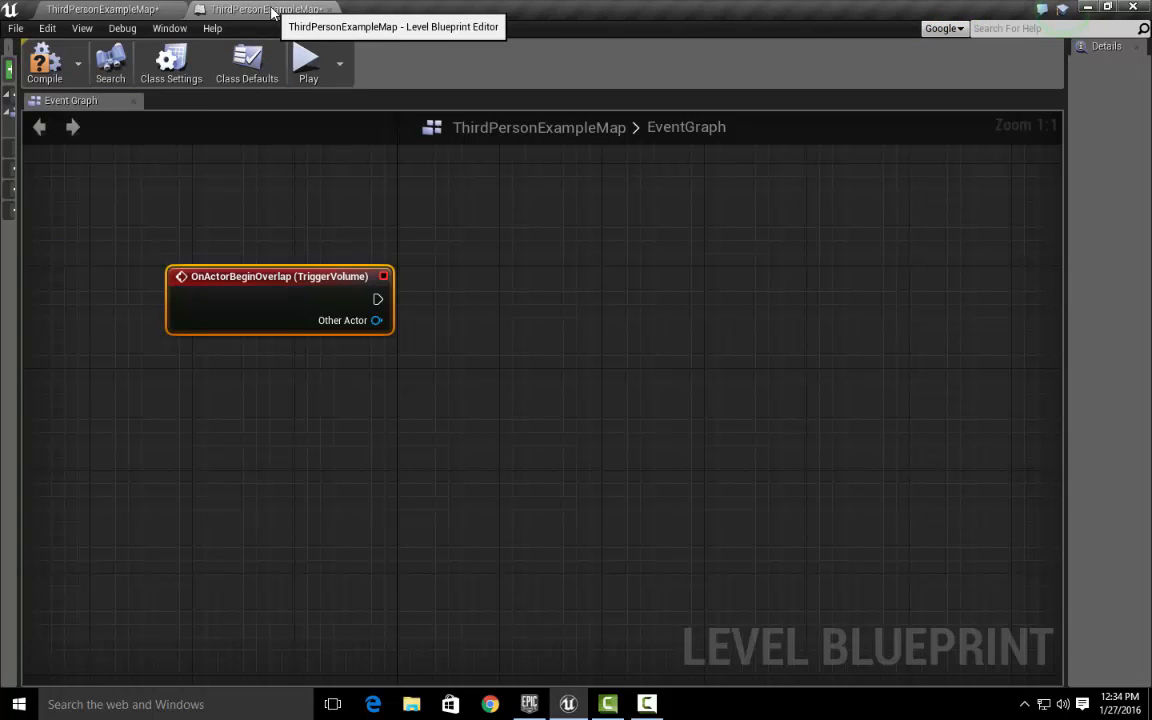
{"action": "right_click", "coordinate": [395, 382]}
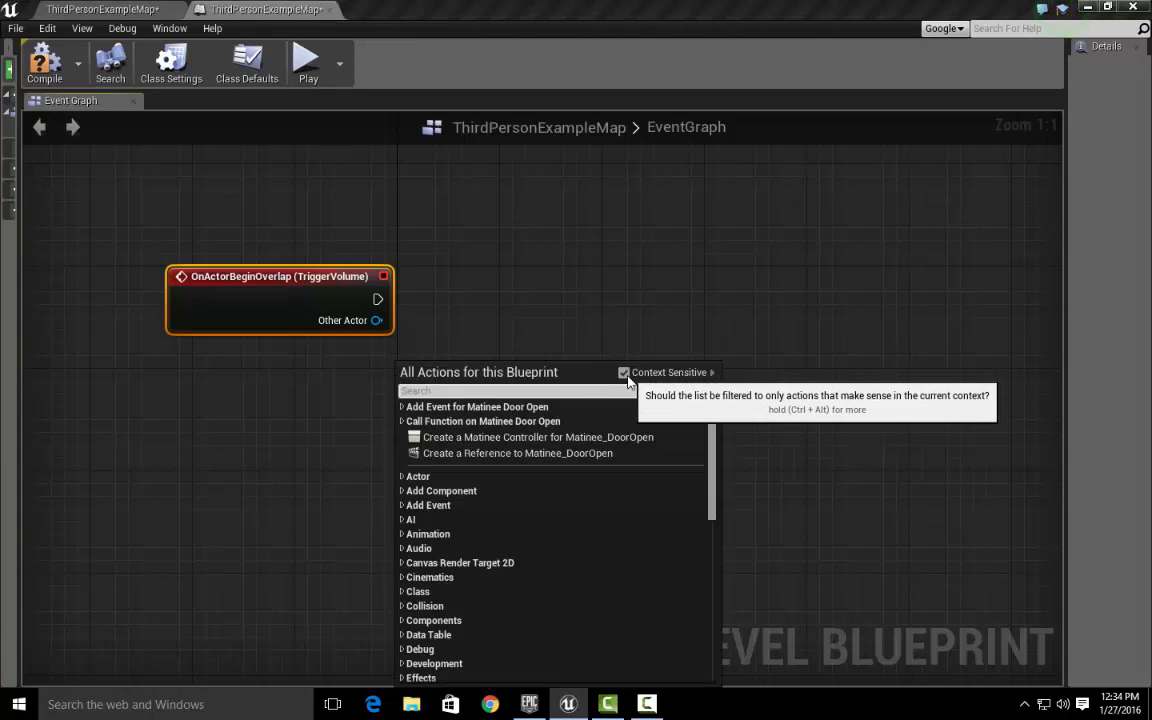
{"action": "left_click", "coordinate": [446, 453]}
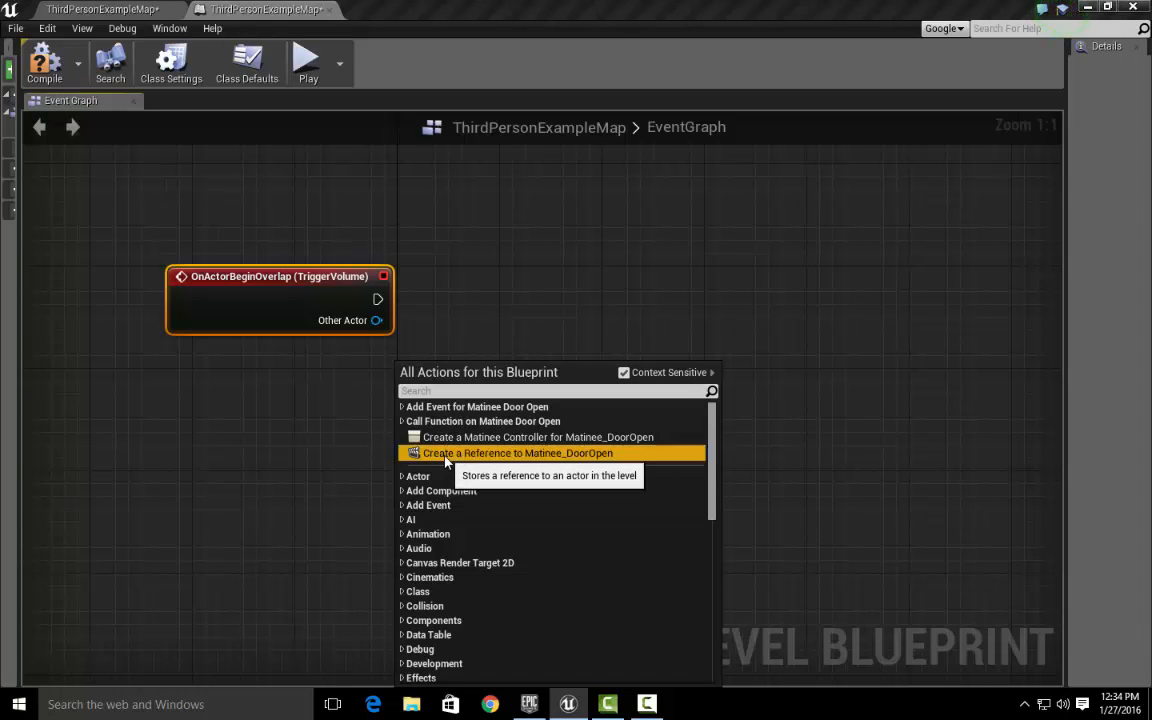
{"action": "left_click_drag", "start_coordinate": [458, 406], "coordinate": [396, 414]}
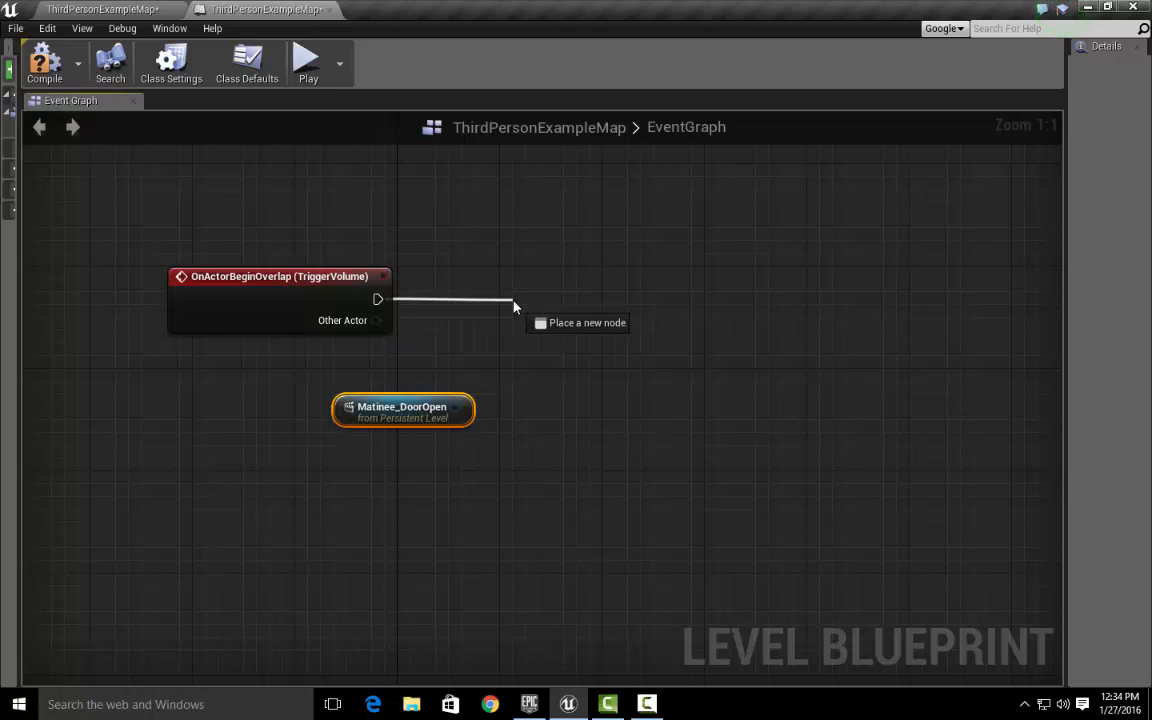
- From the overlap event's execution output, search all actions without context filtering for "play" and add the Cinematic Play node
{"action": "left_click_drag", "start_coordinate": [513, 306], "coordinate": [513, 306]}
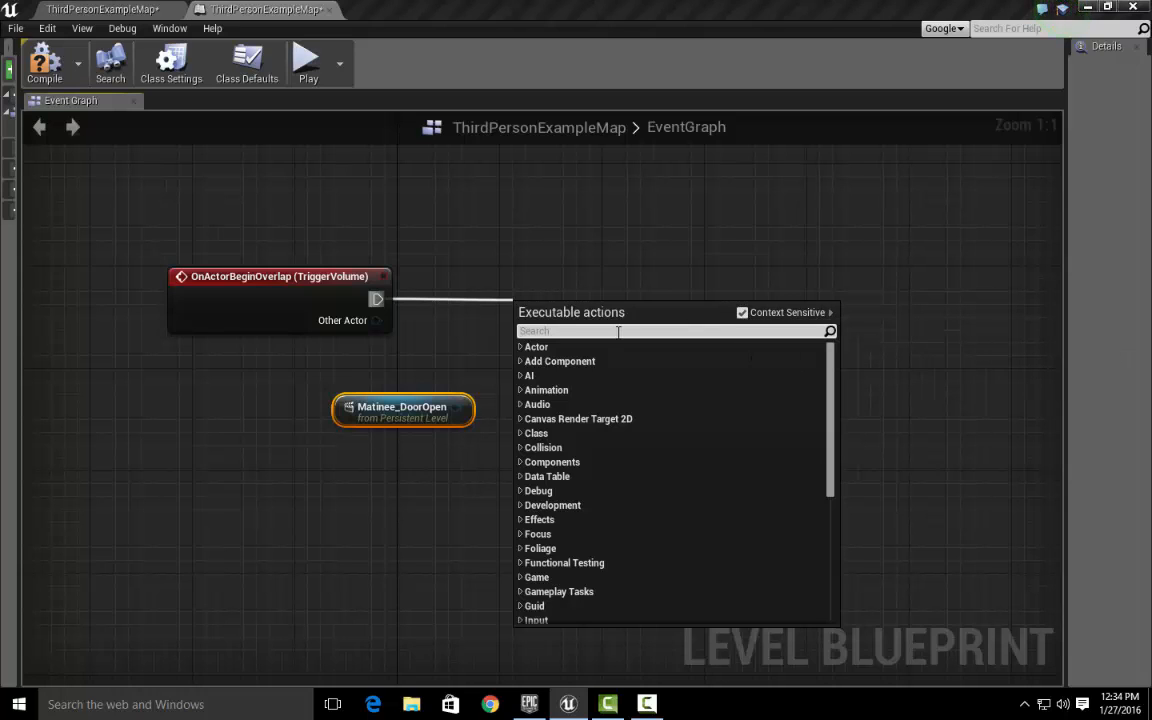
{"action": "type", "text": "play"}
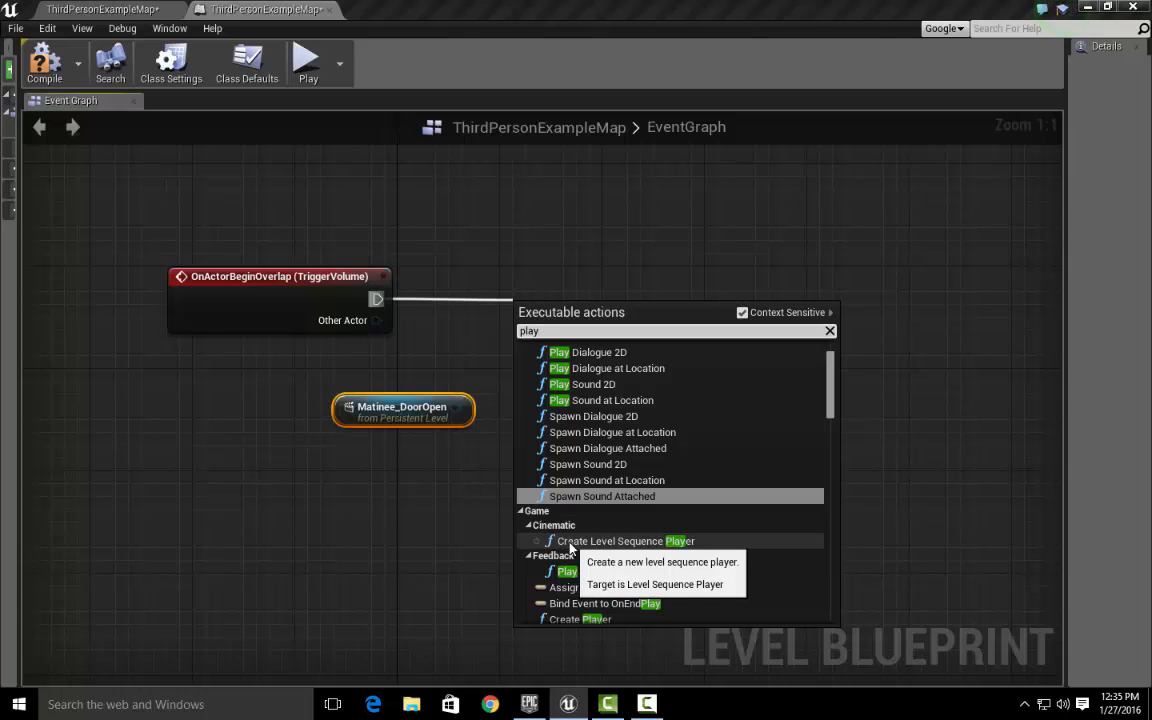
{"action": "left_click", "coordinate": [742, 313]}
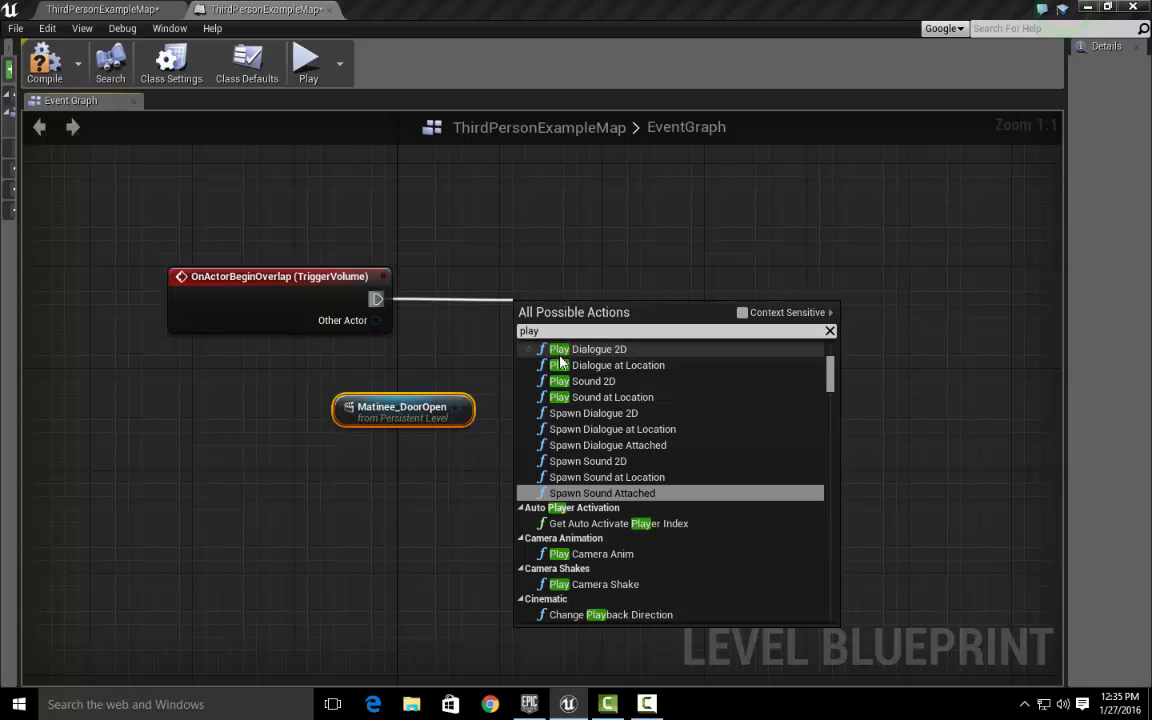
{"action": "left_click", "coordinate": [556, 599]}
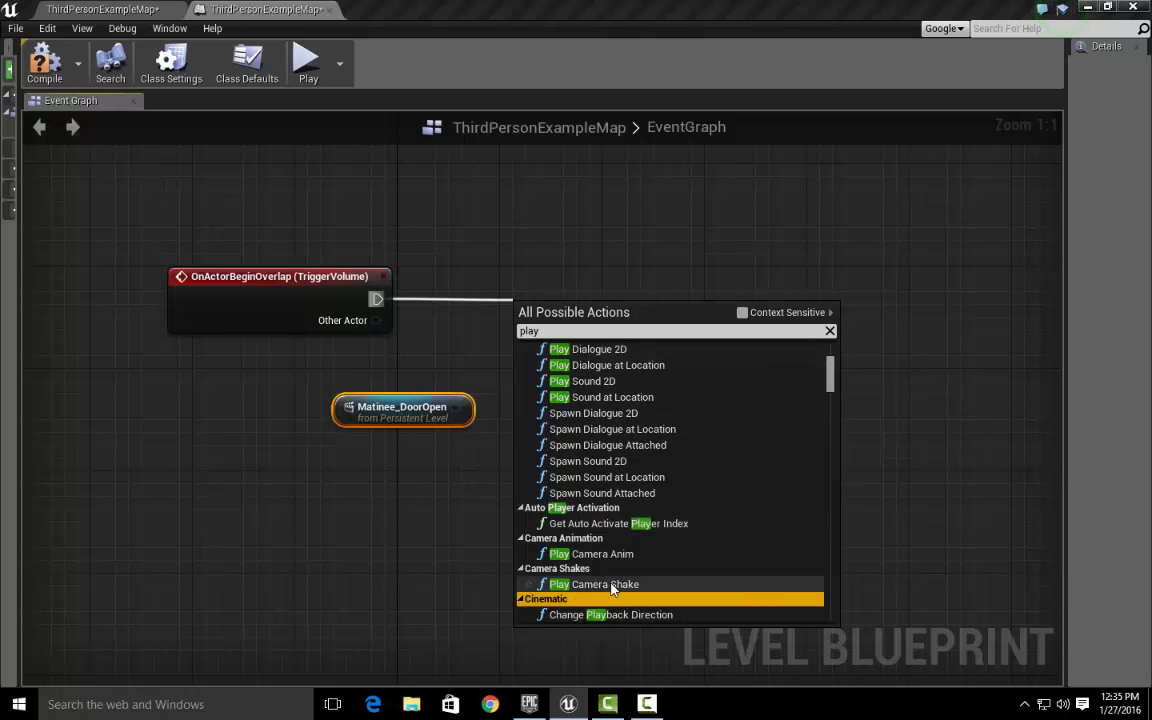
{"action": "scroll", "coordinate": [556, 603], "scroll_direction": "down", "scroll_amount": 1}
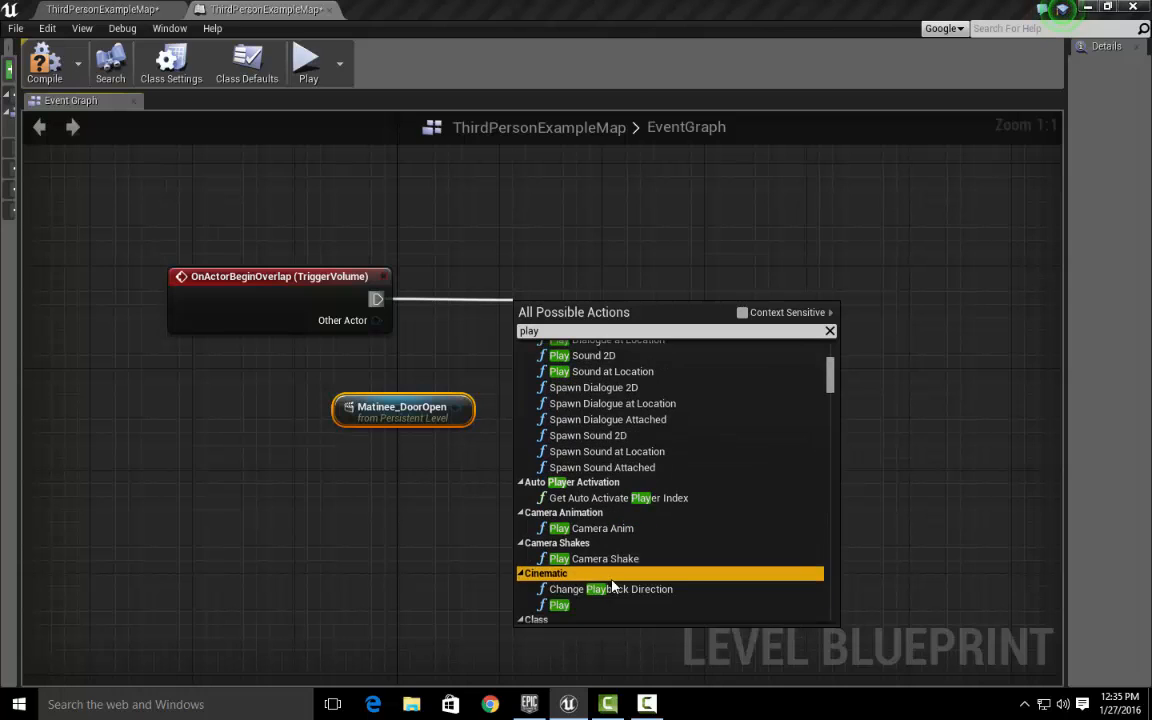
{"action": "left_click", "coordinate": [555, 608]}
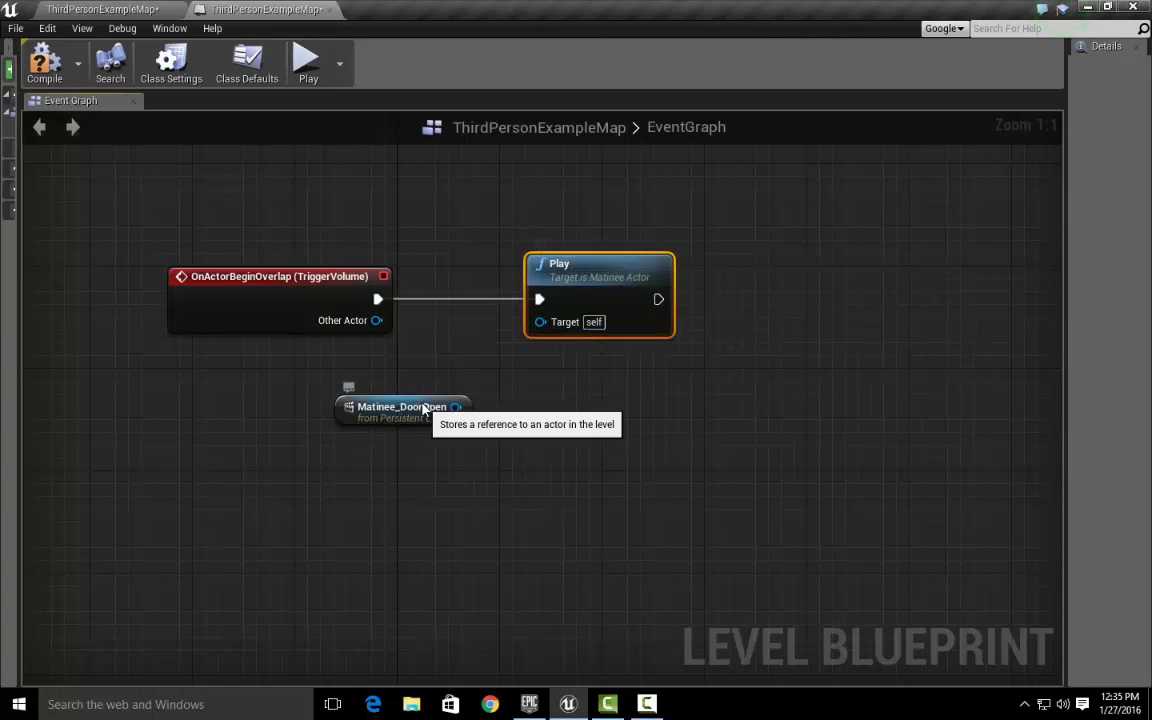
- Connect the Matinee_DoorOpen reference to the Play node's Target and compile the Level Blueprint
{"action": "left_click_drag", "start_coordinate": [430, 405], "coordinate": [416, 392]}
{"action": "left_click", "coordinate": [274, 283]}
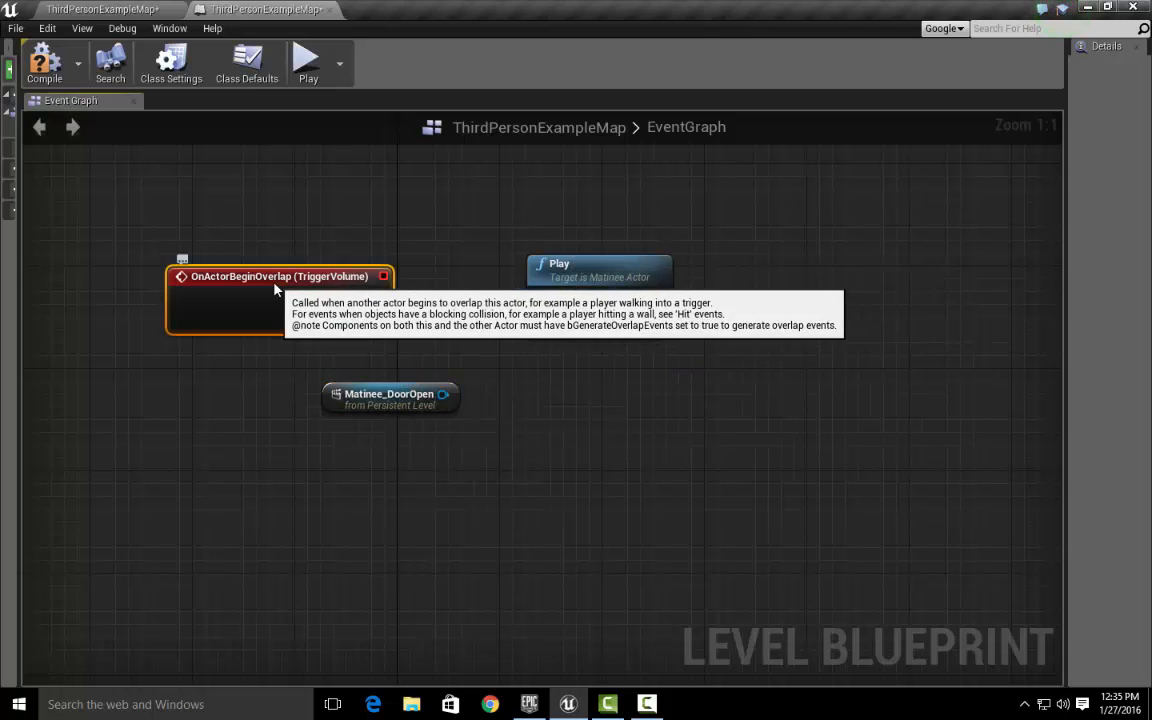
{"action": "left_click", "coordinate": [623, 276]}
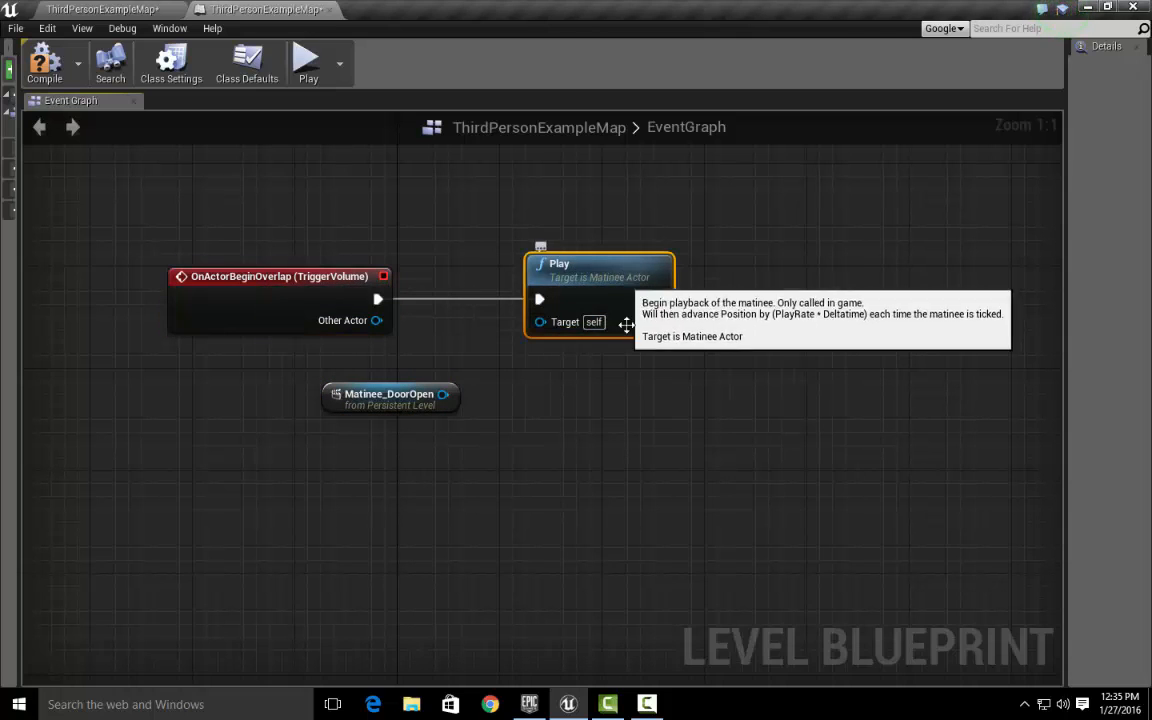
{"action": "left_click", "coordinate": [397, 398]}
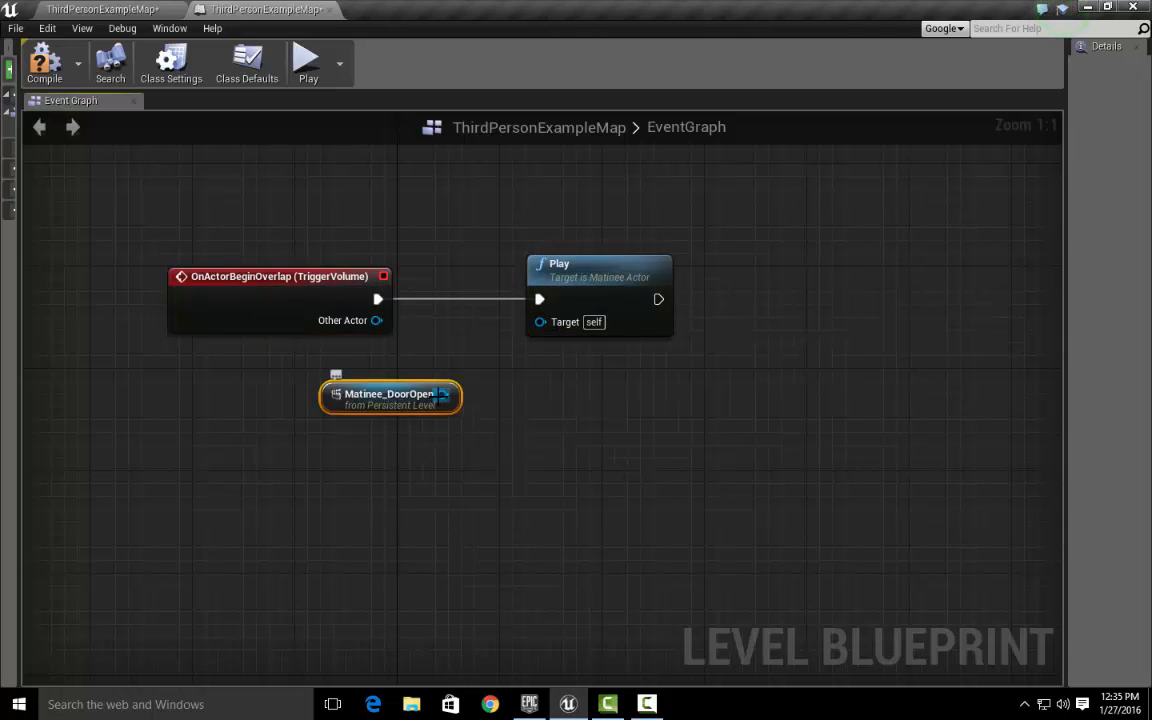
{"action": "left_click_drag", "start_coordinate": [442, 394], "coordinate": [545, 330]}
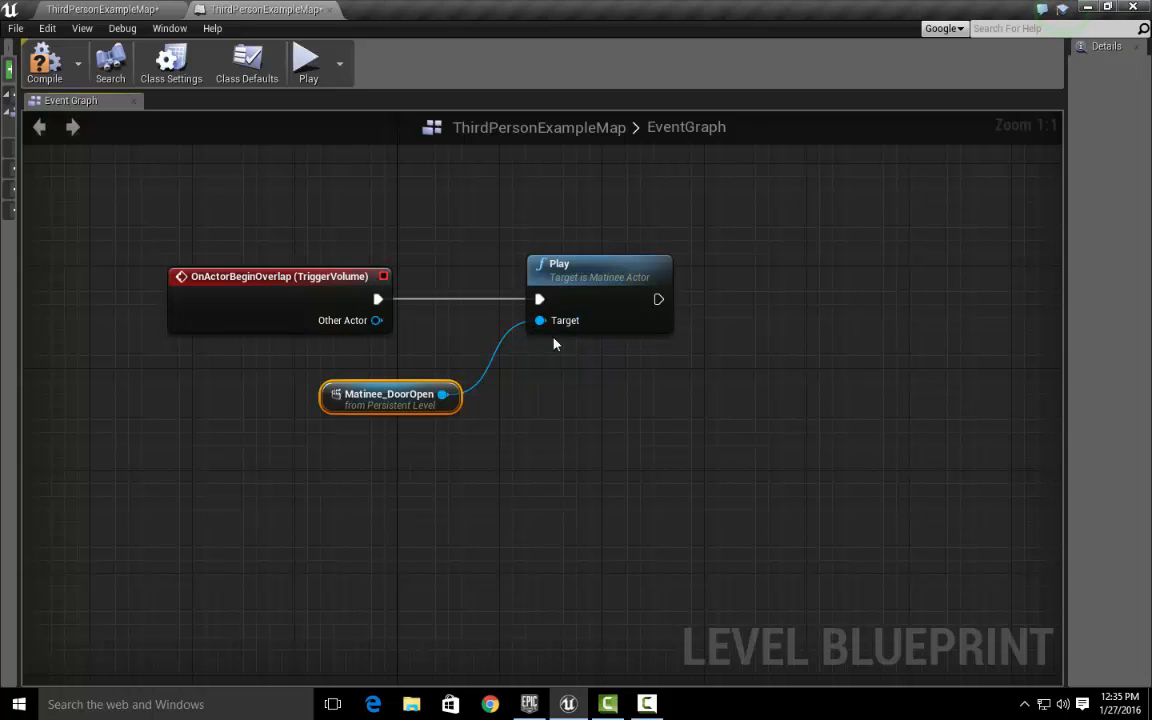
{"action": "left_click", "coordinate": [558, 268]}
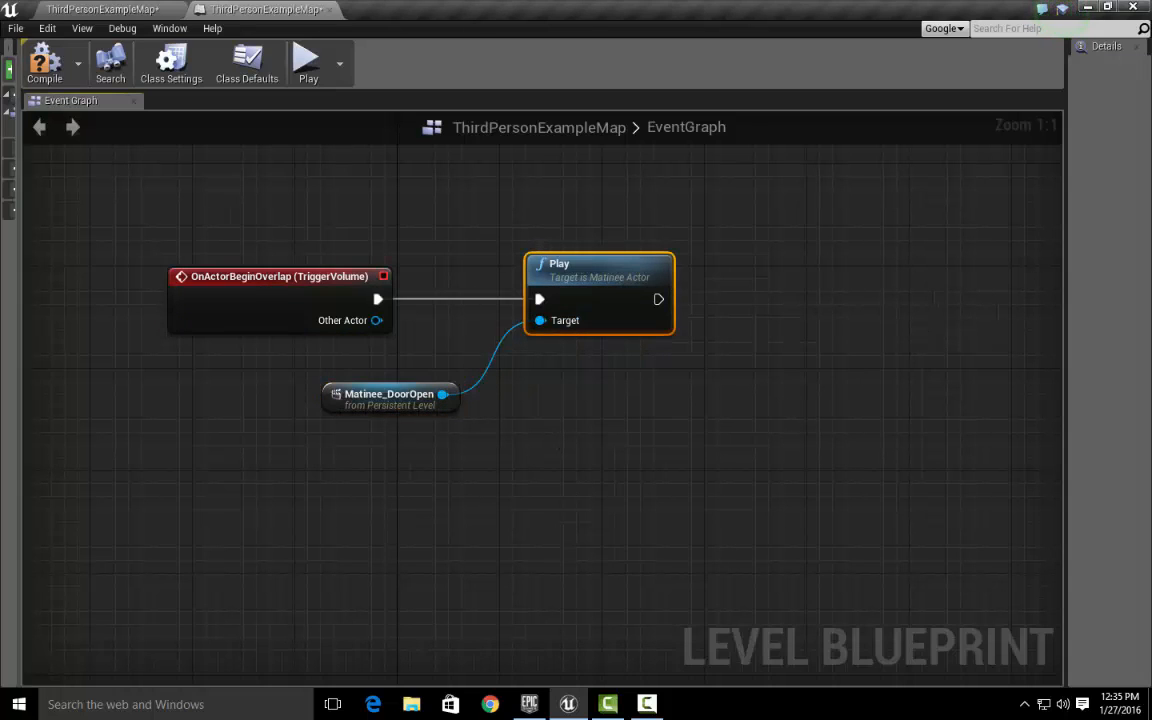
{"action": "left_click", "coordinate": [42, 65]}
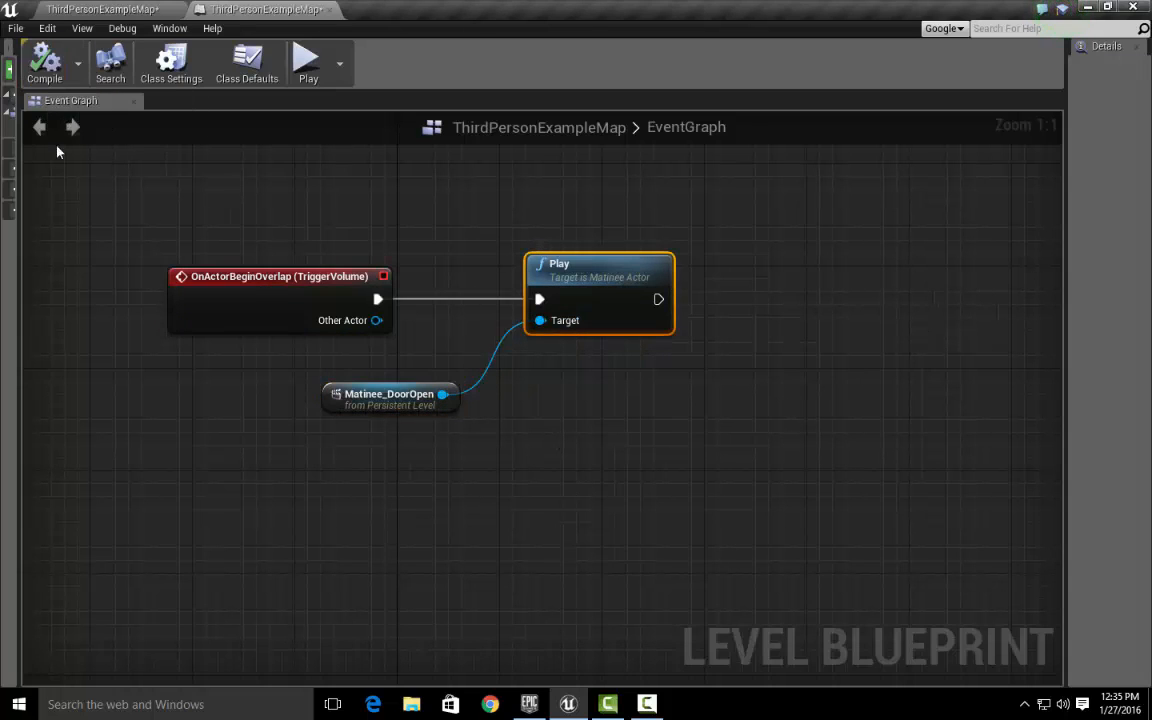
- Play the level and run the character through the trigger volume into the room to test the door opening
{"action": "left_click", "coordinate": [103, 9]}
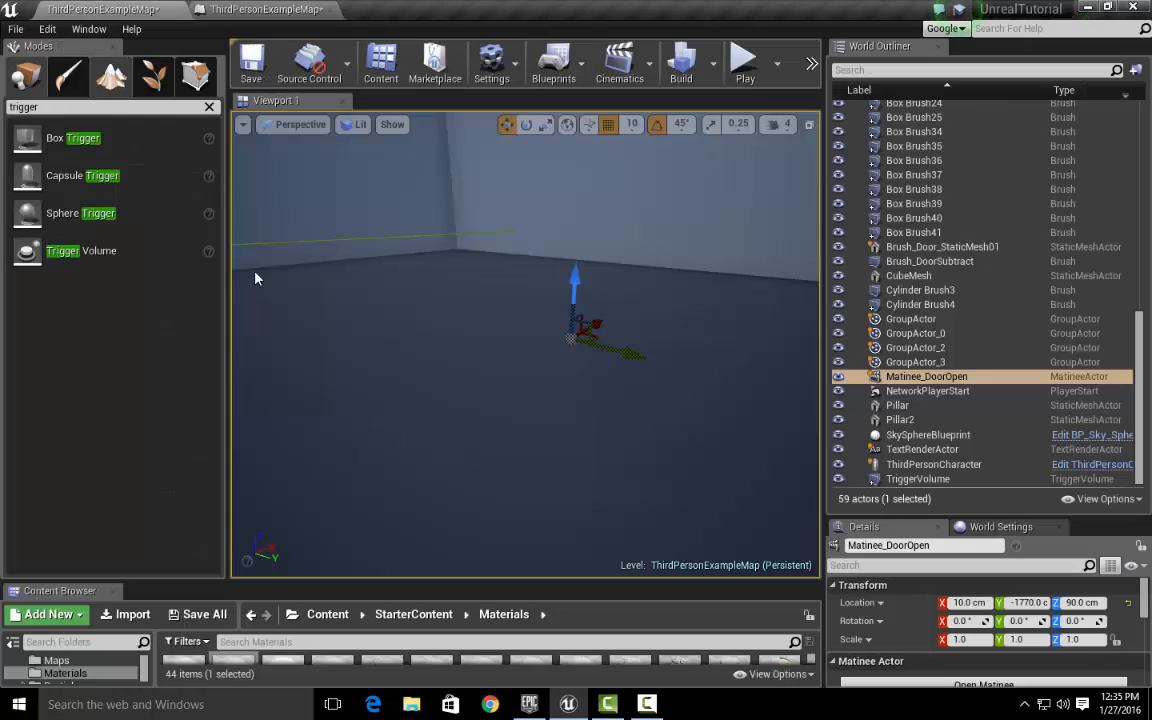
{"action": "left_click", "coordinate": [744, 66]}
{"action": "left_click", "coordinate": [525, 344]}
{"action": "key", "text": "w"}
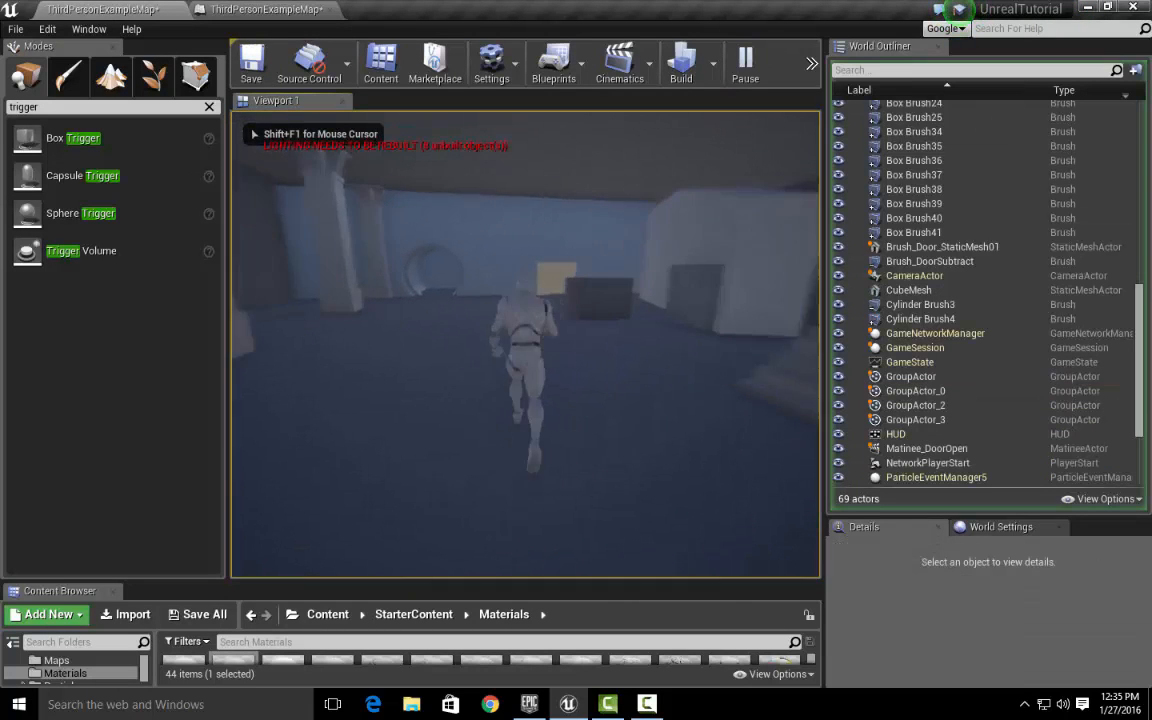
{"action": "key", "text": "w"}
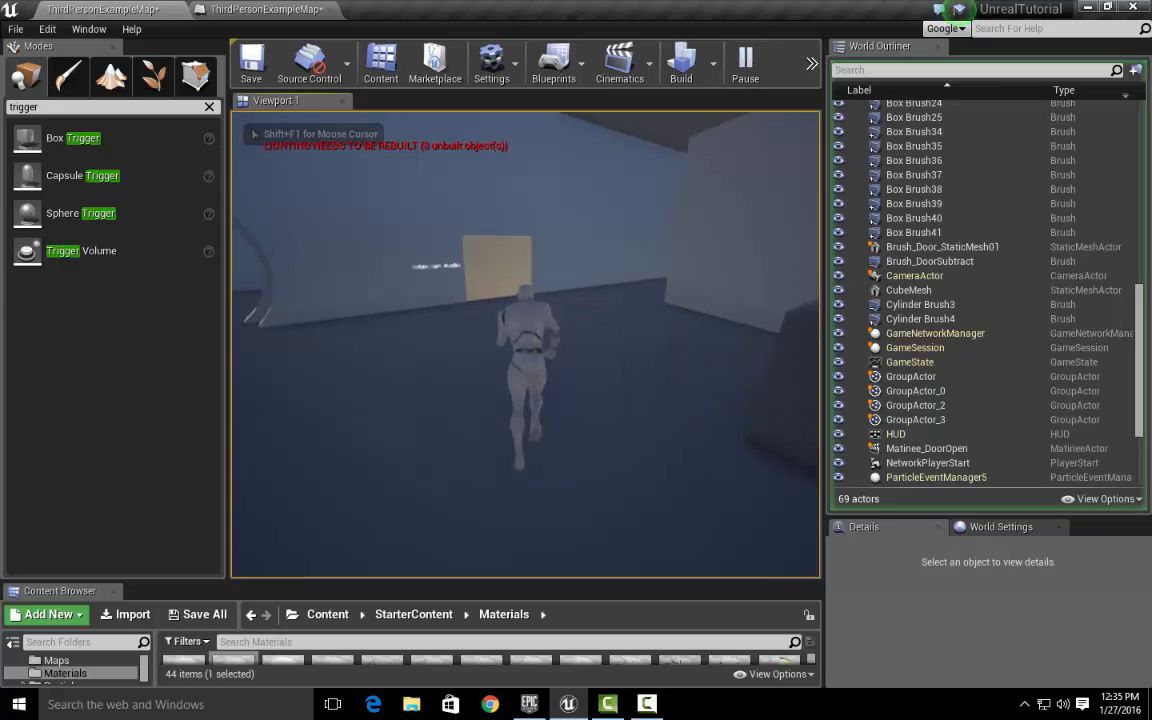
{"action": "key", "text": "w"}
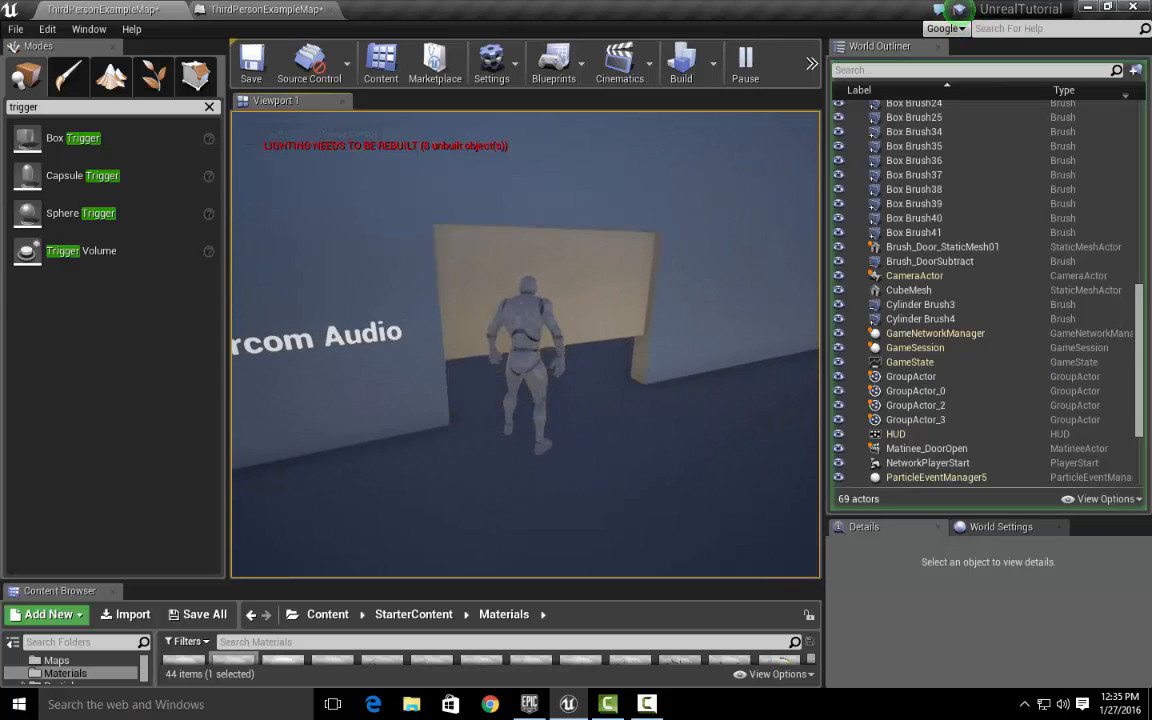
{"action": "key", "text": "w"}
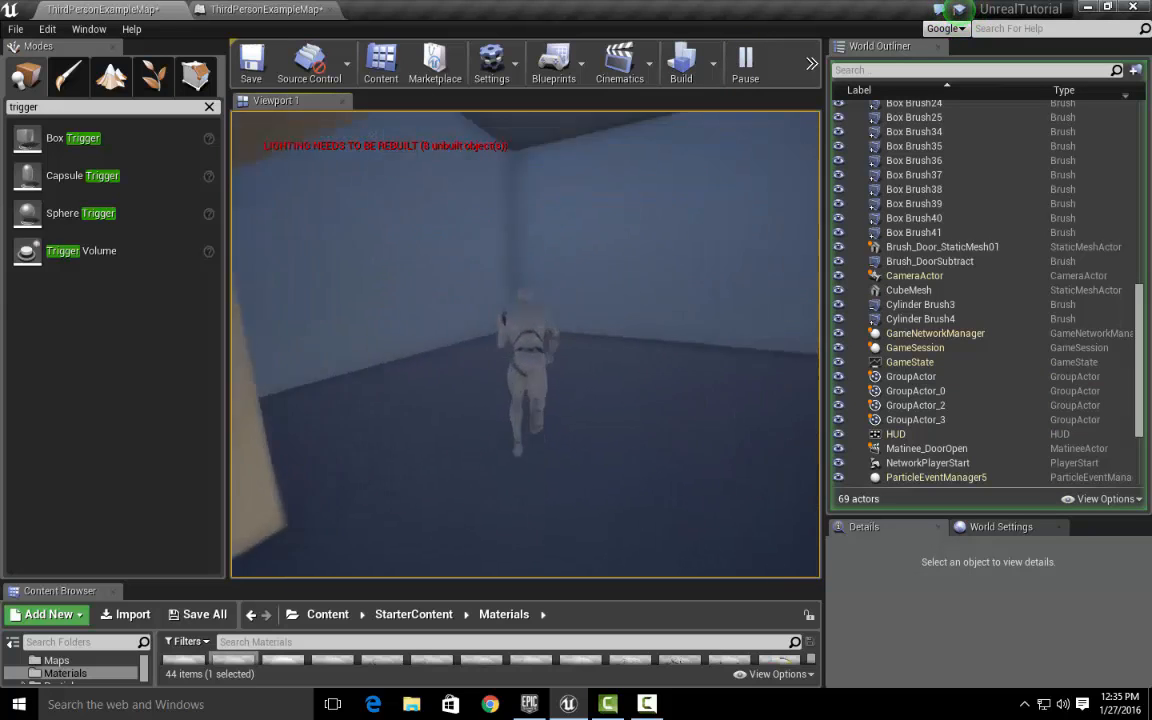
{"action": "key", "text": "space"}
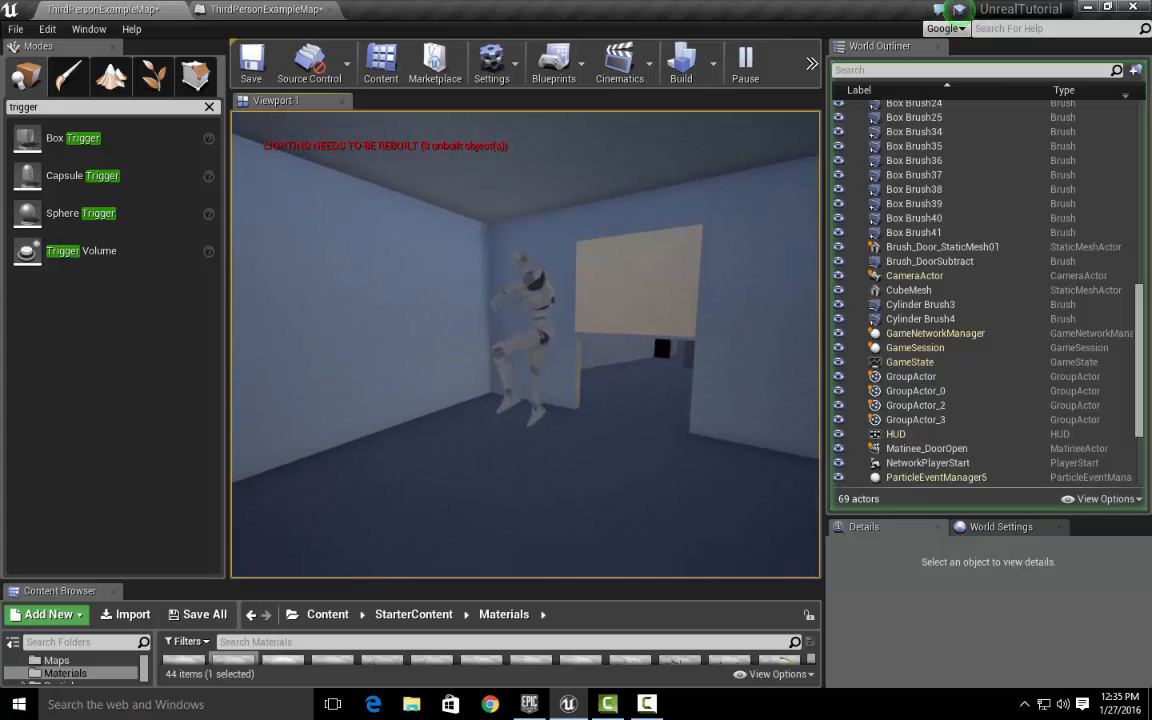
{"action": "key", "text": "space"}
{"action": "key", "text": "space"}
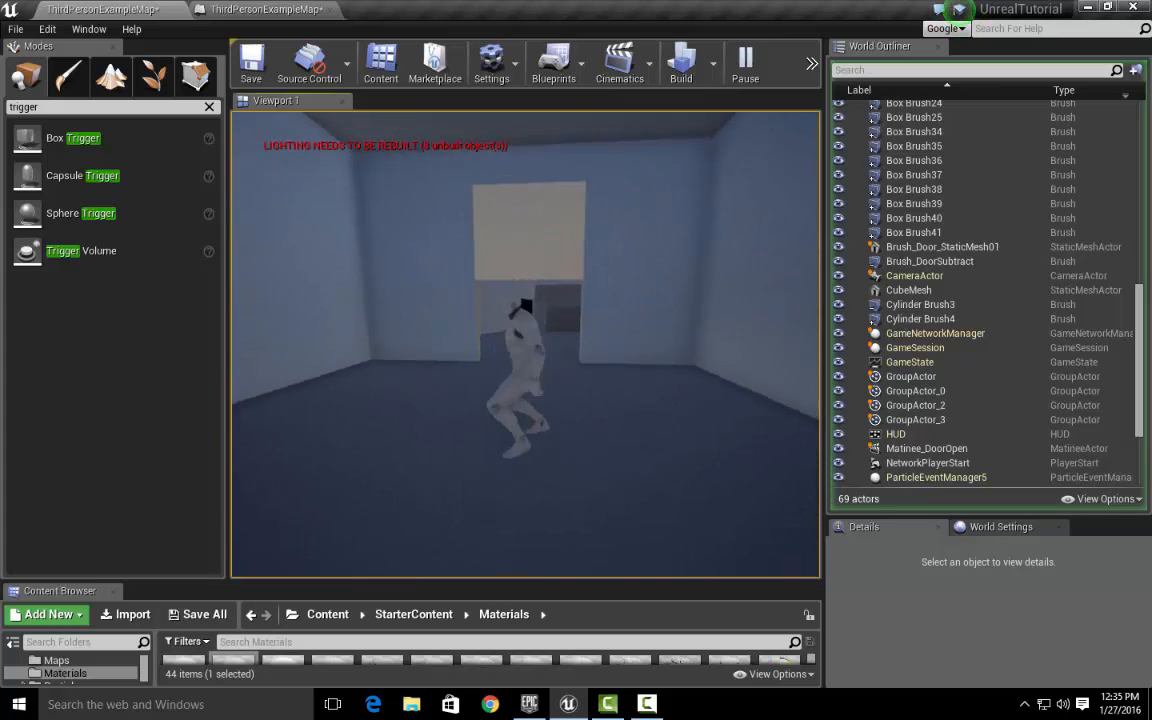
- Run the character back out through the raised door, test the doorway from the arena and stop the play session
{"action": "key", "text": "w"}
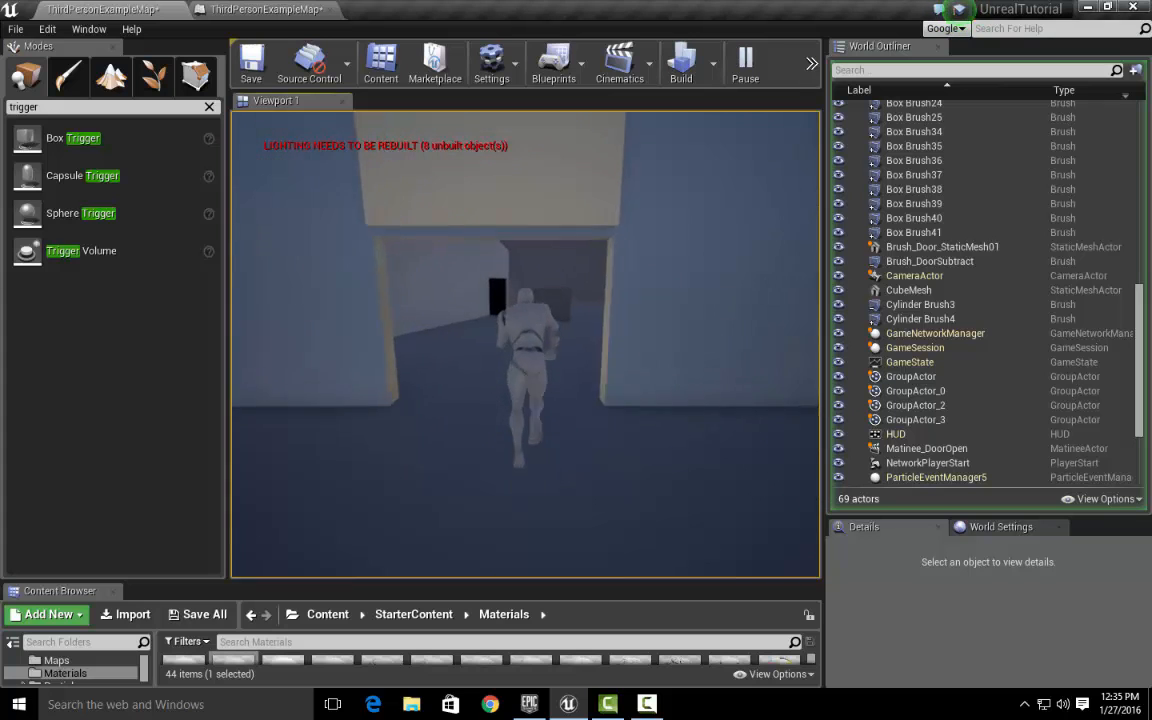
{"action": "key", "text": "s"}
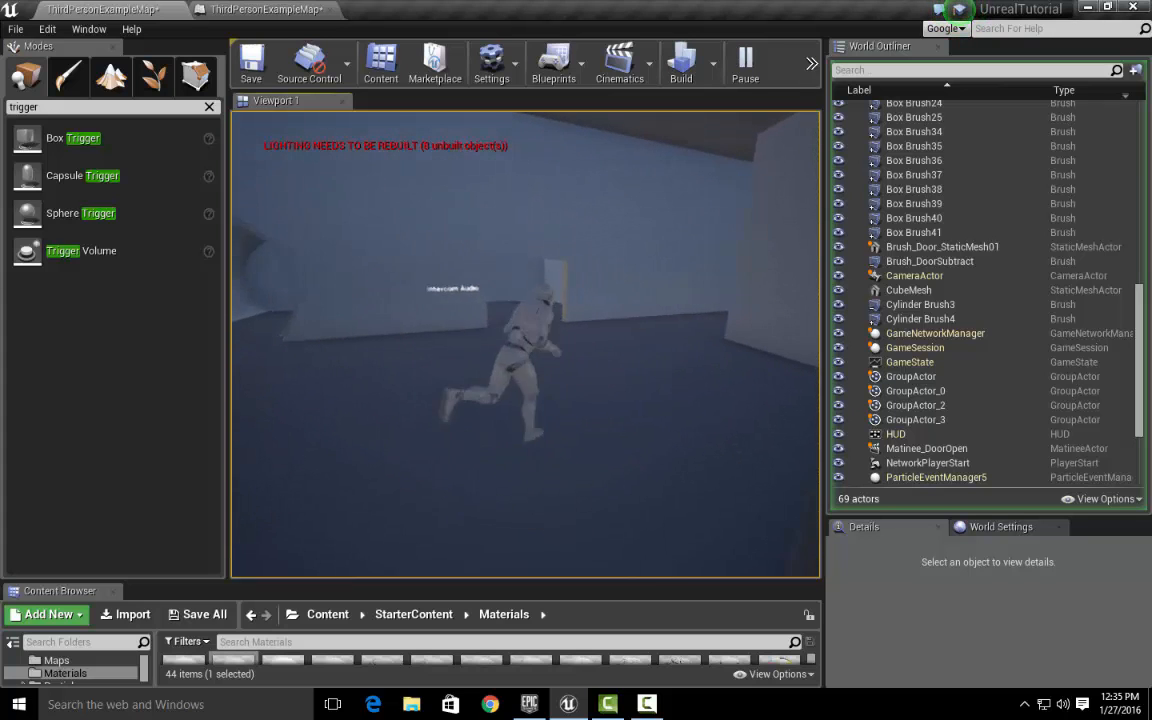
{"action": "key", "text": "w"}
{"action": "key", "text": "s"}
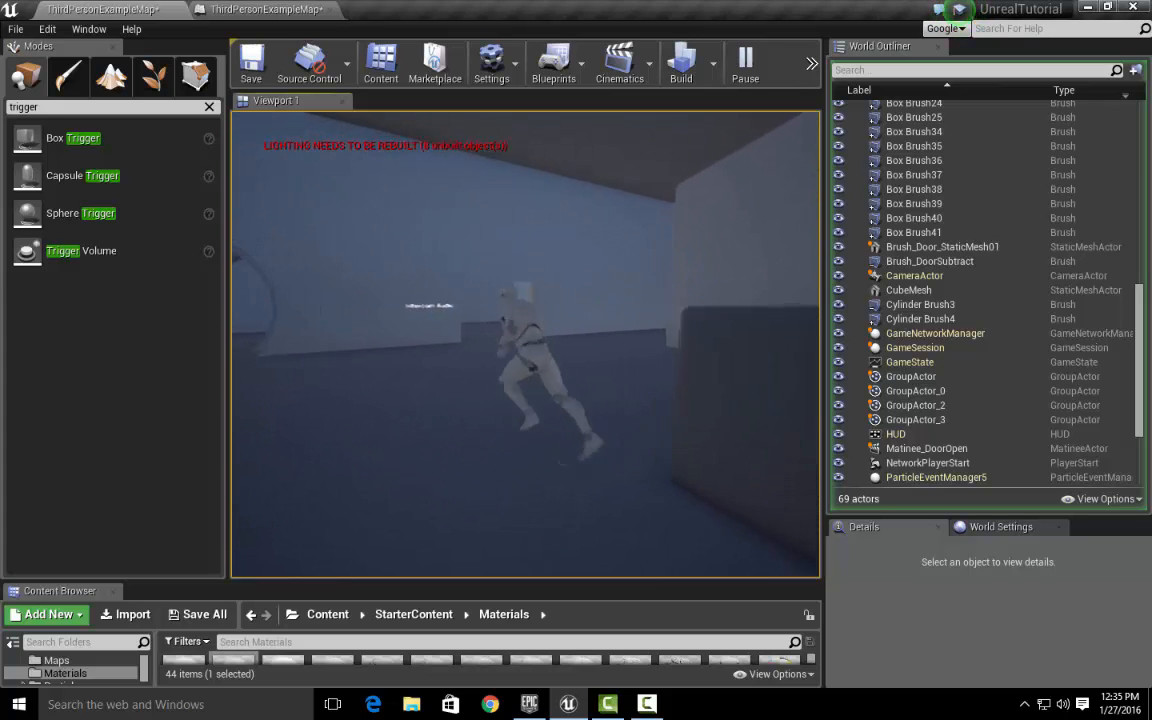
{"action": "key", "text": "w"}
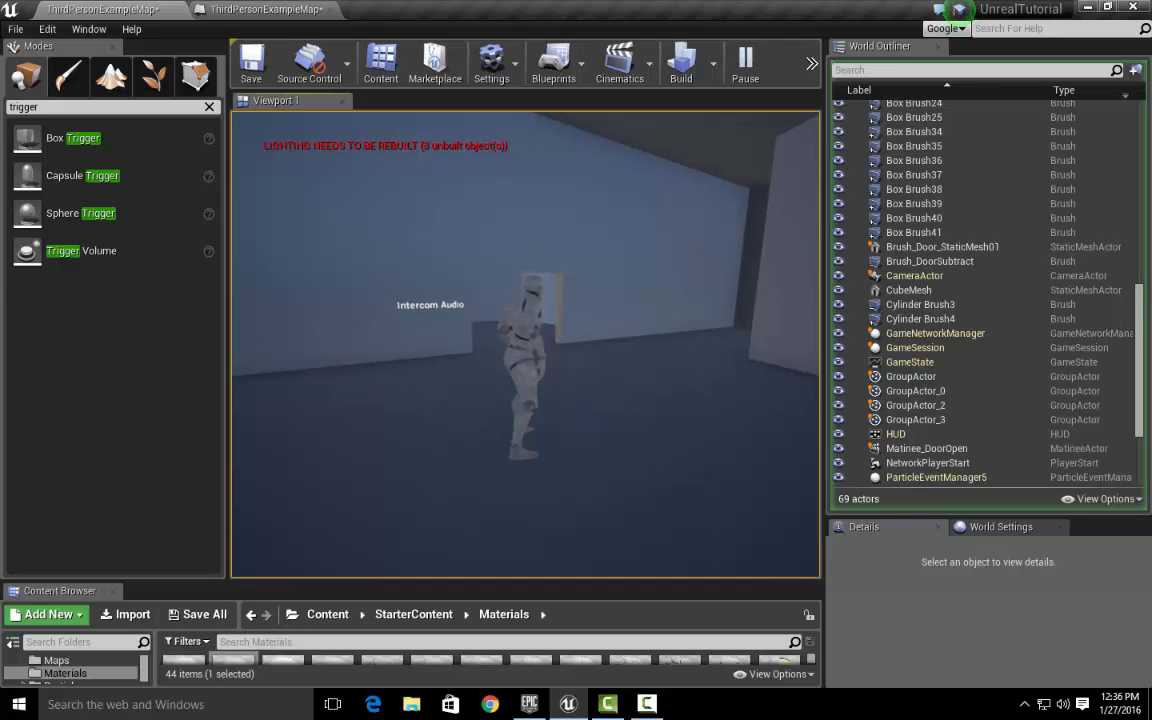
{"action": "key", "text": "Escape"}
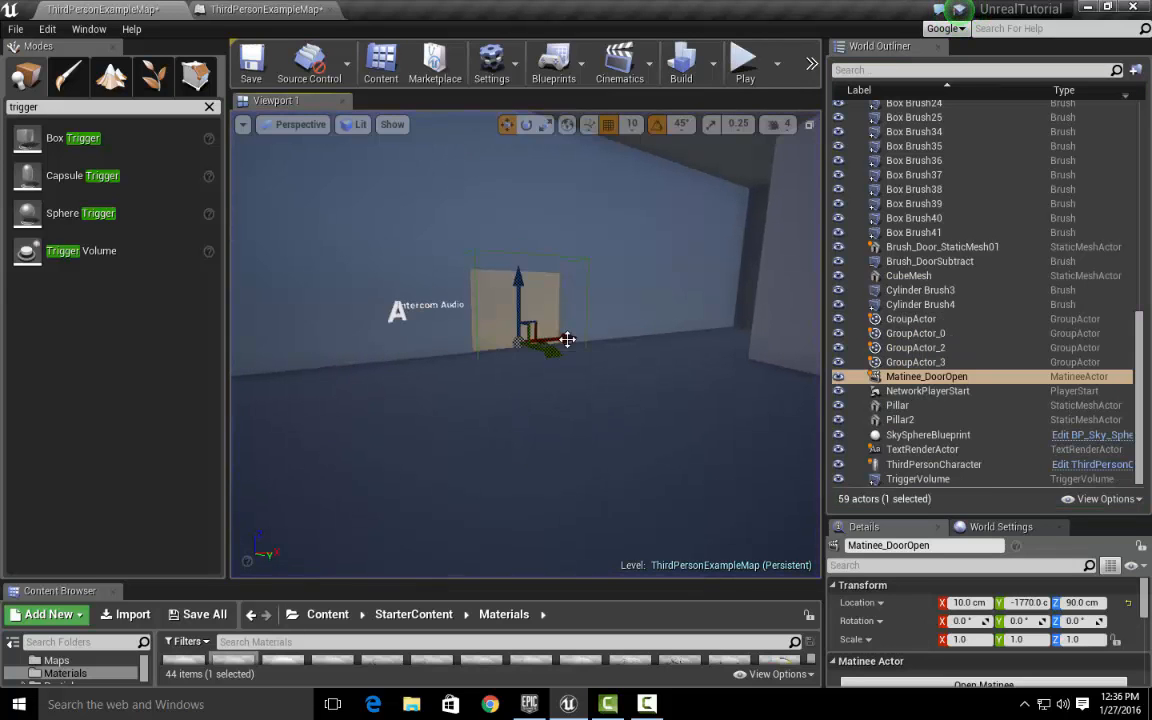
- Place a second Trigger Volume in the level on the raised walkway at the top of the stairs
{"action": "mouse_move", "coordinate": [567, 340]}
{"action": "right_mouse_down"}
{"action": "mouse_move", "coordinate": [560, 392]}
{"action": "mouse_move", "coordinate": [700, 360]}
{"action": "mouse_move", "coordinate": [690, 358]}
{"action": "mouse_move", "coordinate": [705, 315]}
{"action": "mouse_move", "coordinate": [725, 290]}
{"action": "mouse_move", "coordinate": [715, 305]}
{"action": "mouse_move", "coordinate": [535, 308]}
{"action": "mouse_move", "coordinate": [565, 345]}
{"action": "mouse_move", "coordinate": [700, 385]}
{"action": "mouse_move", "coordinate": [560, 355]}
{"action": "right_mouse_up"}
{"action": "key", "text": "s"}
{"action": "key", "text": "w"}
{"action": "key", "text": "s"}
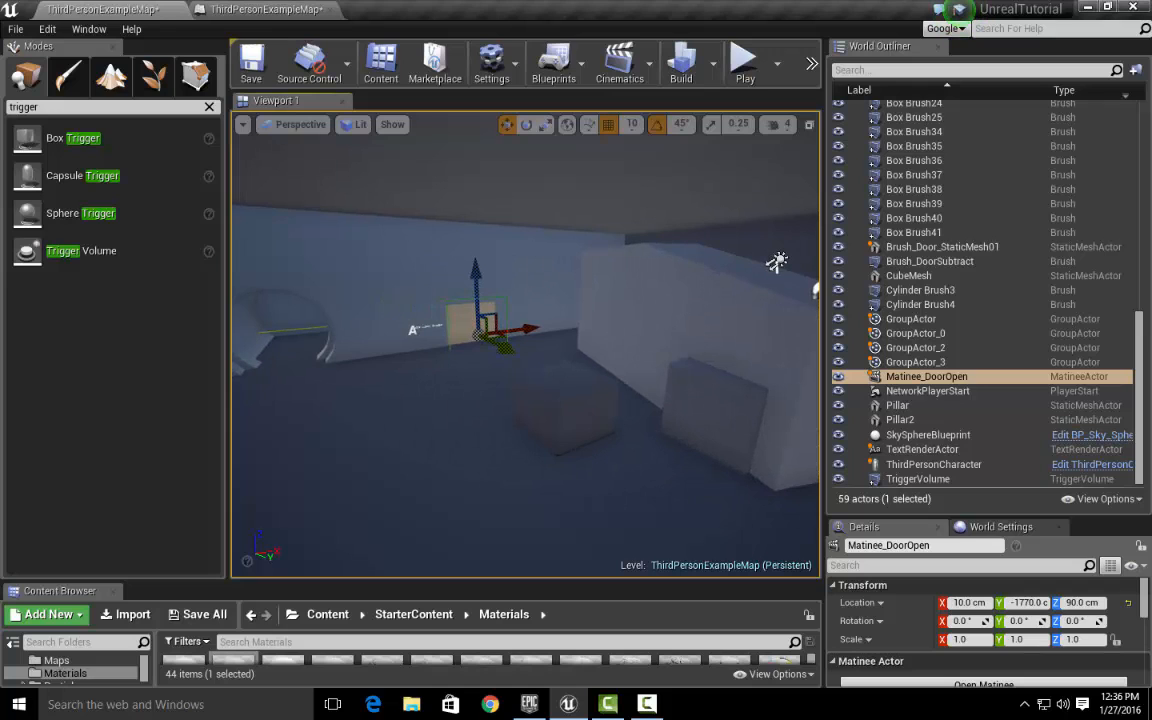
{"action": "right_click_drag", "start_coordinate": [554, 356], "coordinate": [731, 354]}
{"action": "left_click", "coordinate": [553, 327]}
{"action": "right_click_drag", "start_coordinate": [553, 327], "coordinate": [597, 403]}
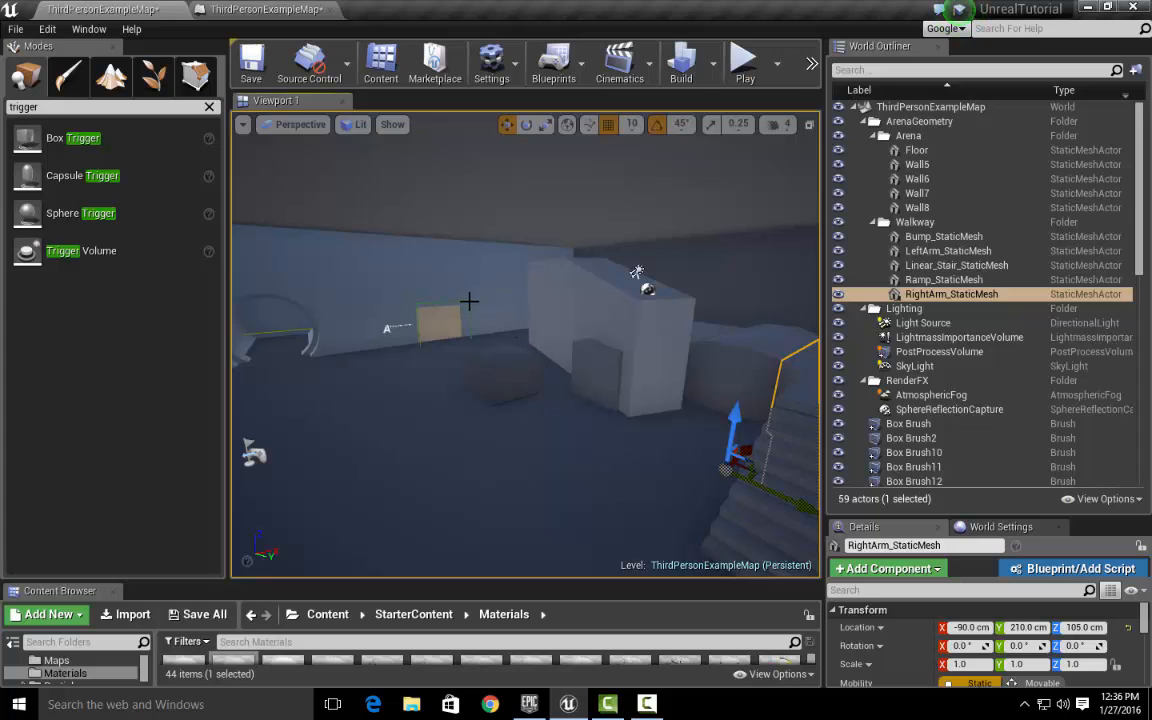
{"action": "left_click", "coordinate": [465, 302]}
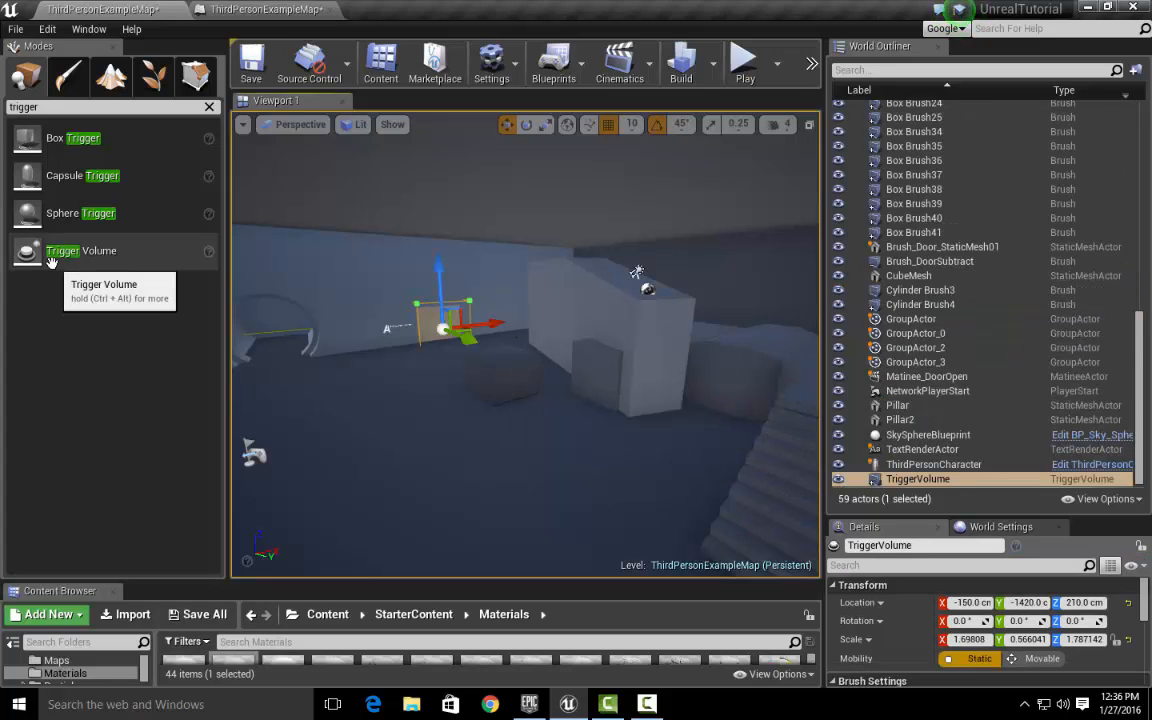
{"action": "left_click_drag", "start_coordinate": [51, 258], "coordinate": [795, 408]}
{"action": "mouse_move", "coordinate": [795, 408]}
{"action": "right_mouse_down"}
{"action": "mouse_move", "coordinate": [850, 422]}
{"action": "mouse_move", "coordinate": [785, 398]}
{"action": "right_mouse_up"}
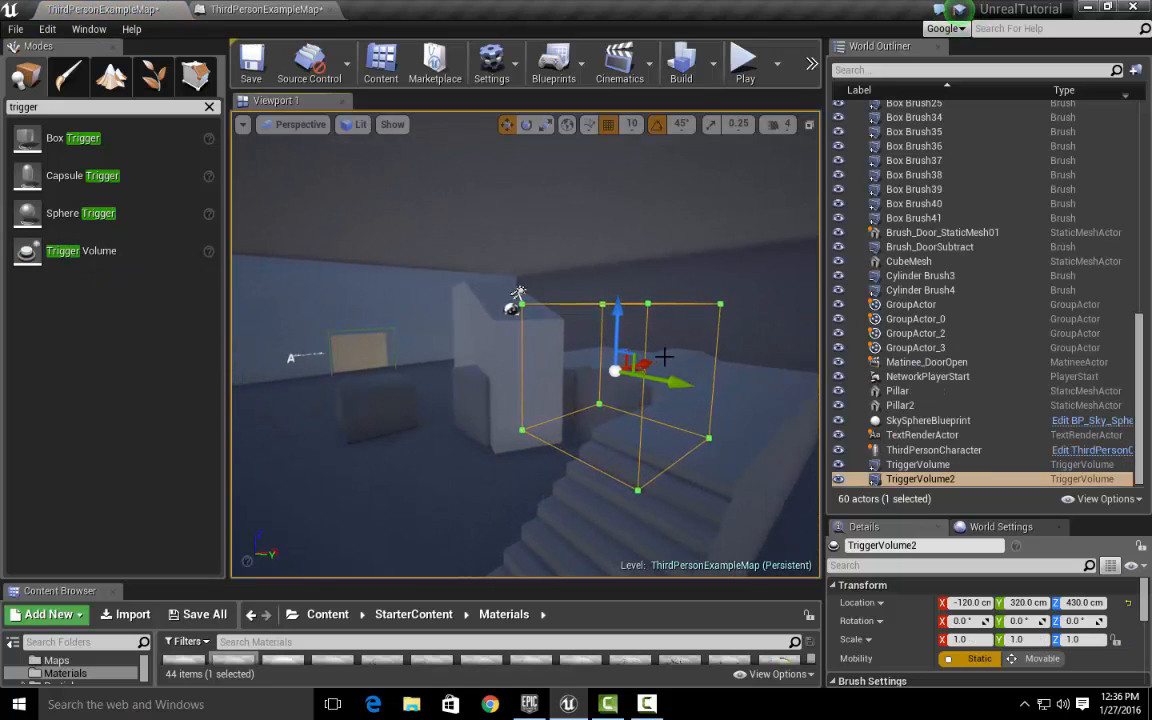
- Move the new trigger volume to about X 430, Y 380, Z 500 cm and enlarge it to a scale of about 1.87, 1.35, 1.78
{"action": "left_click_drag", "start_coordinate": [644, 364], "coordinate": [815, 360]}
{"action": "right_click_drag", "start_coordinate": [815, 360], "coordinate": [643, 327]}
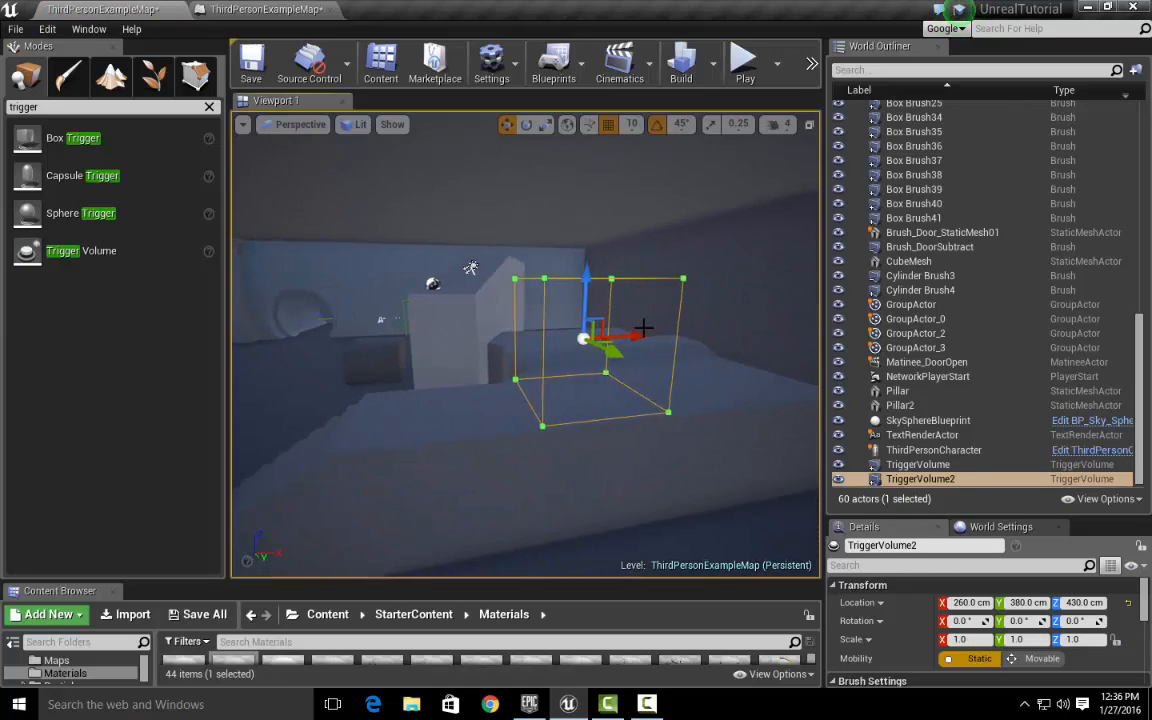
{"action": "left_click_drag", "start_coordinate": [633, 337], "coordinate": [808, 324]}
{"action": "key", "text": "r"}
{"action": "left_click_drag", "start_coordinate": [689, 287], "coordinate": [676, 240]}
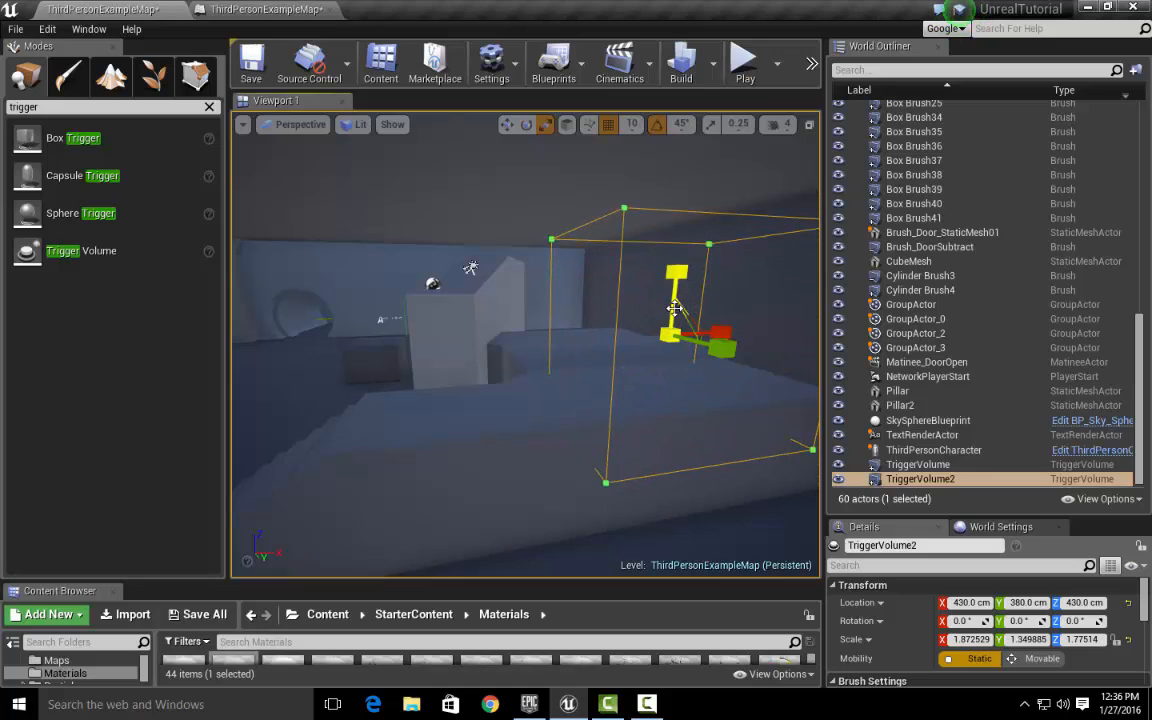
{"action": "key", "text": "w"}
{"action": "left_click_drag", "start_coordinate": [667, 291], "coordinate": [672, 253]}
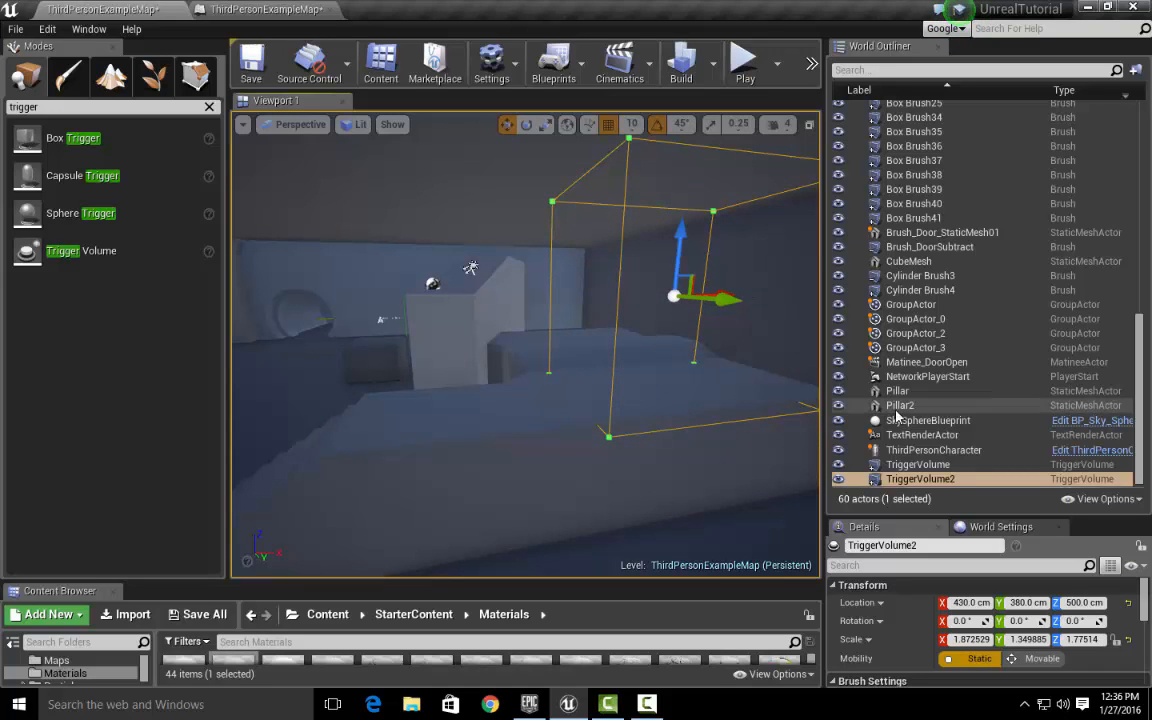
- Rename the walkway trigger volume as Trigger_CameraDoor
{"action": "left_click", "coordinate": [934, 480]}
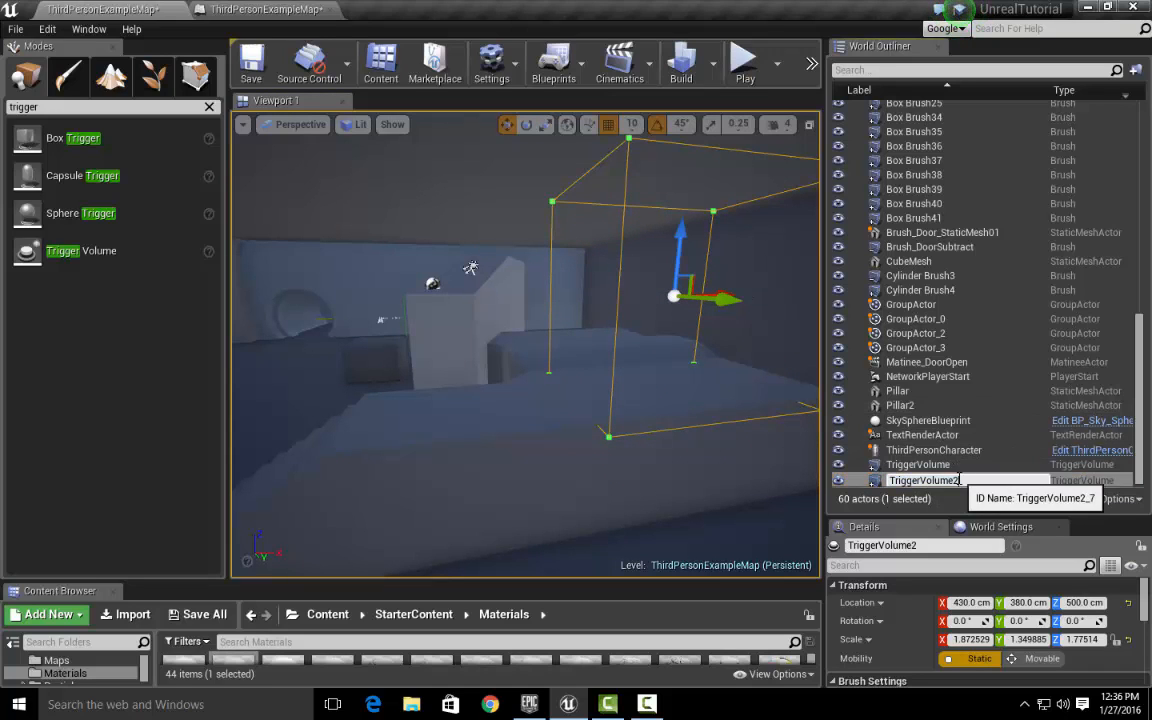
{"action": "left_click_drag", "start_coordinate": [960, 481], "coordinate": [921, 481]}
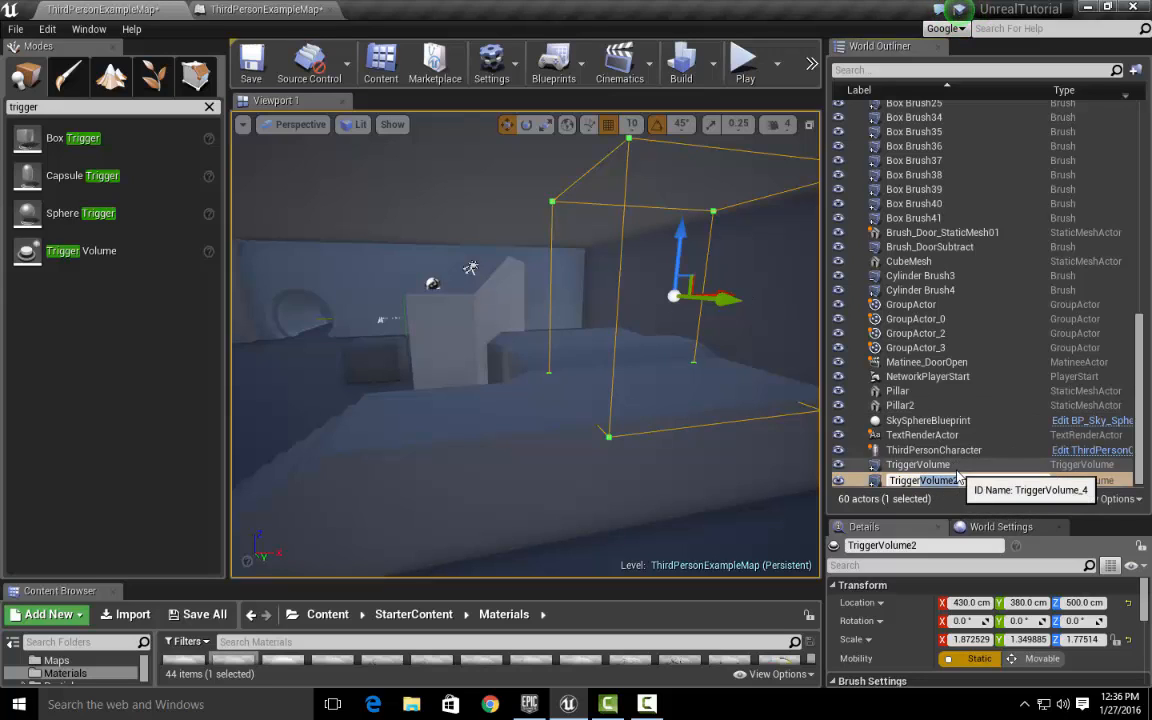
{"action": "type", "text": "_CameraDoor"}
{"action": "key", "text": "Return"}
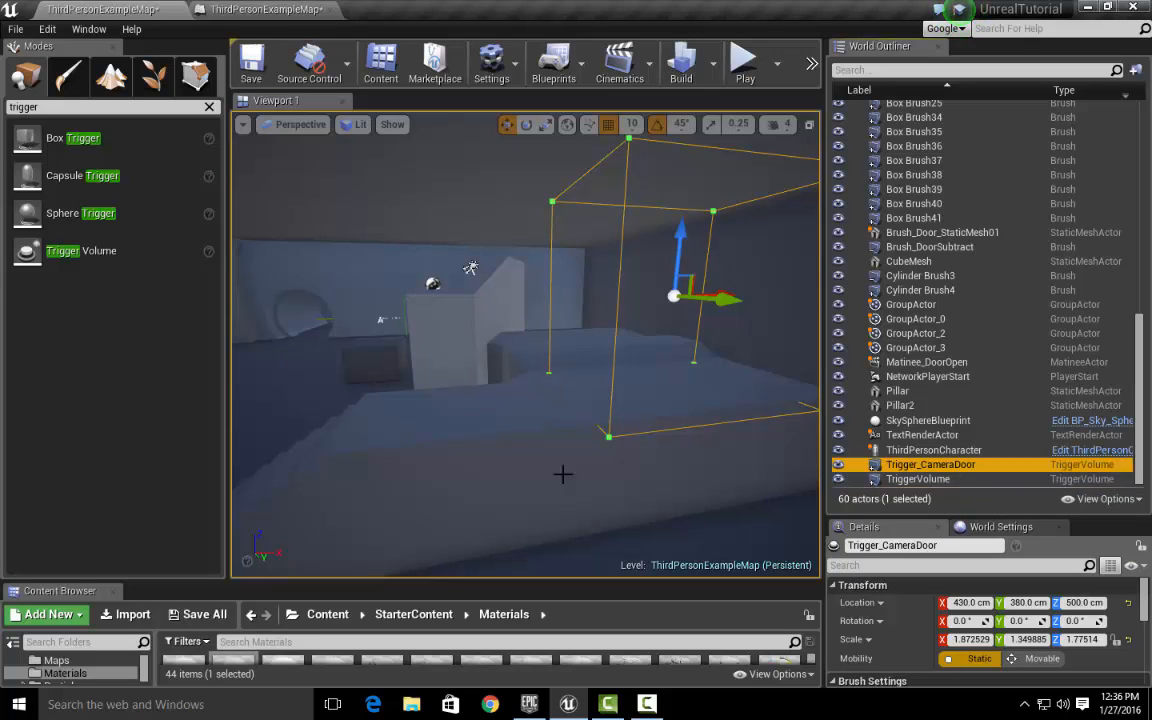
- Select the trigger volume in front of the wall door and rename it Trigger_DoorAnim
{"action": "right_click_drag", "start_coordinate": [474, 324], "coordinate": [410, 328]}
{"action": "key", "text": "w"}
{"action": "right_click_drag", "start_coordinate": [520, 312], "coordinate": [550, 293]}
{"action": "left_click", "coordinate": [561, 287]}
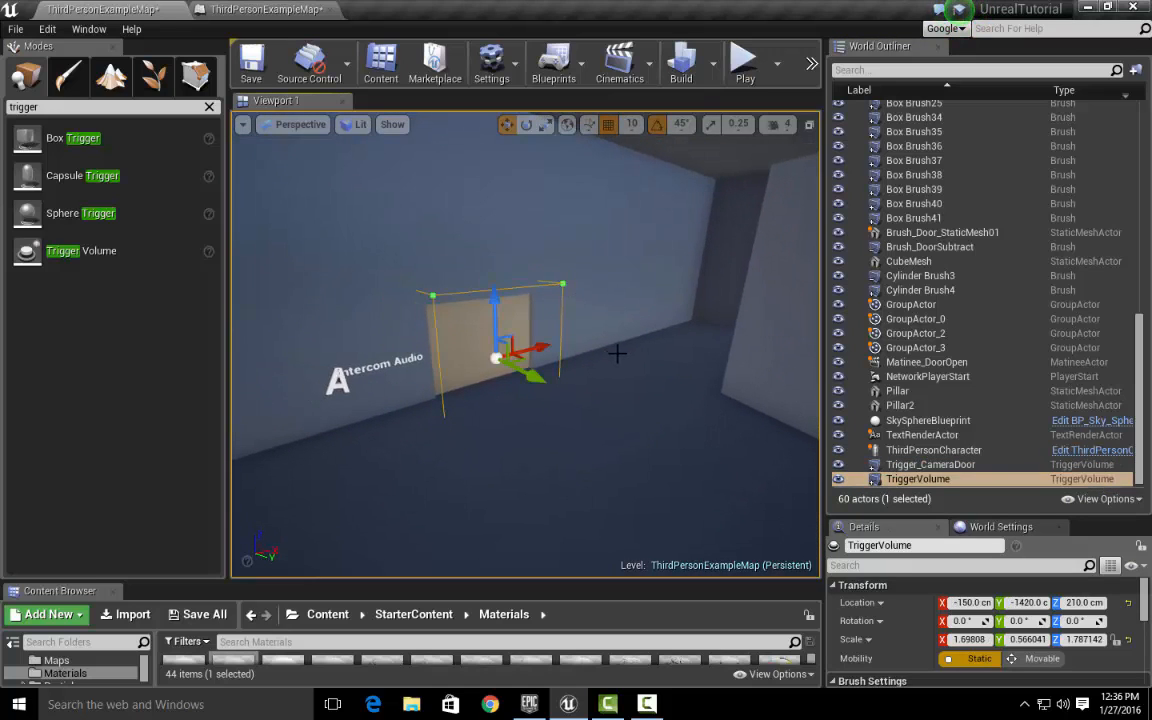
{"action": "key", "text": "s"}
{"action": "right_click_drag", "start_coordinate": [617, 352], "coordinate": [612, 361]}
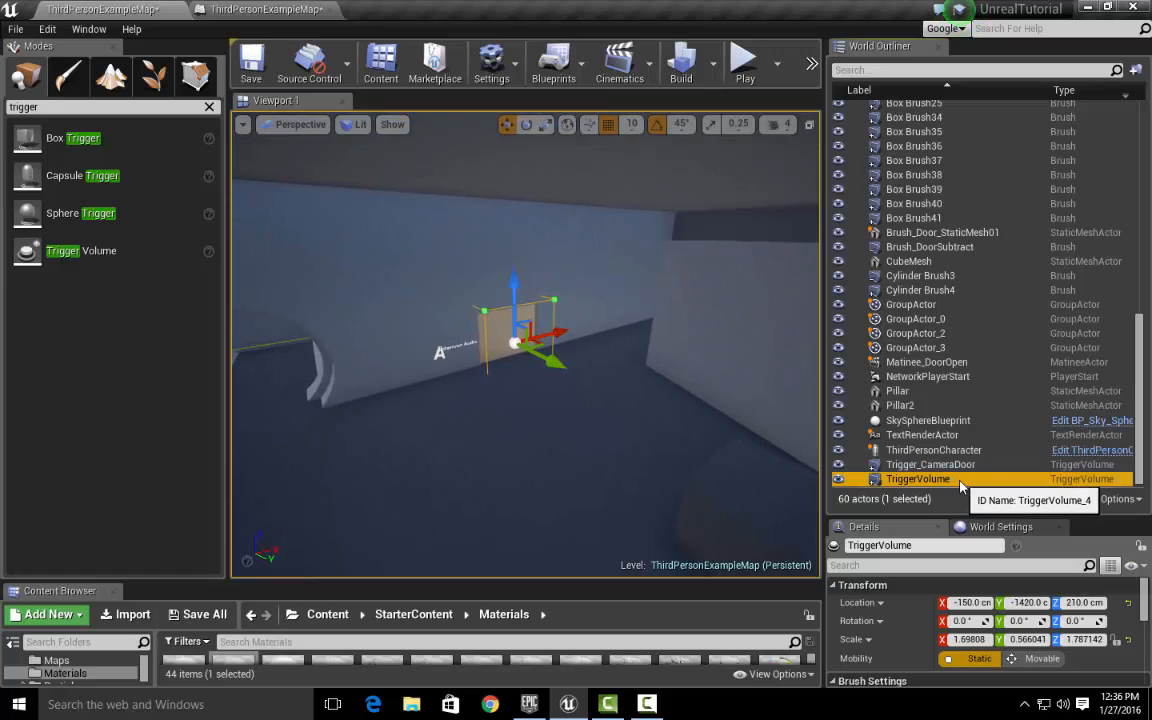
{"action": "left_click", "coordinate": [944, 478]}
{"action": "left_click_drag", "start_coordinate": [960, 480], "coordinate": [922, 480]}
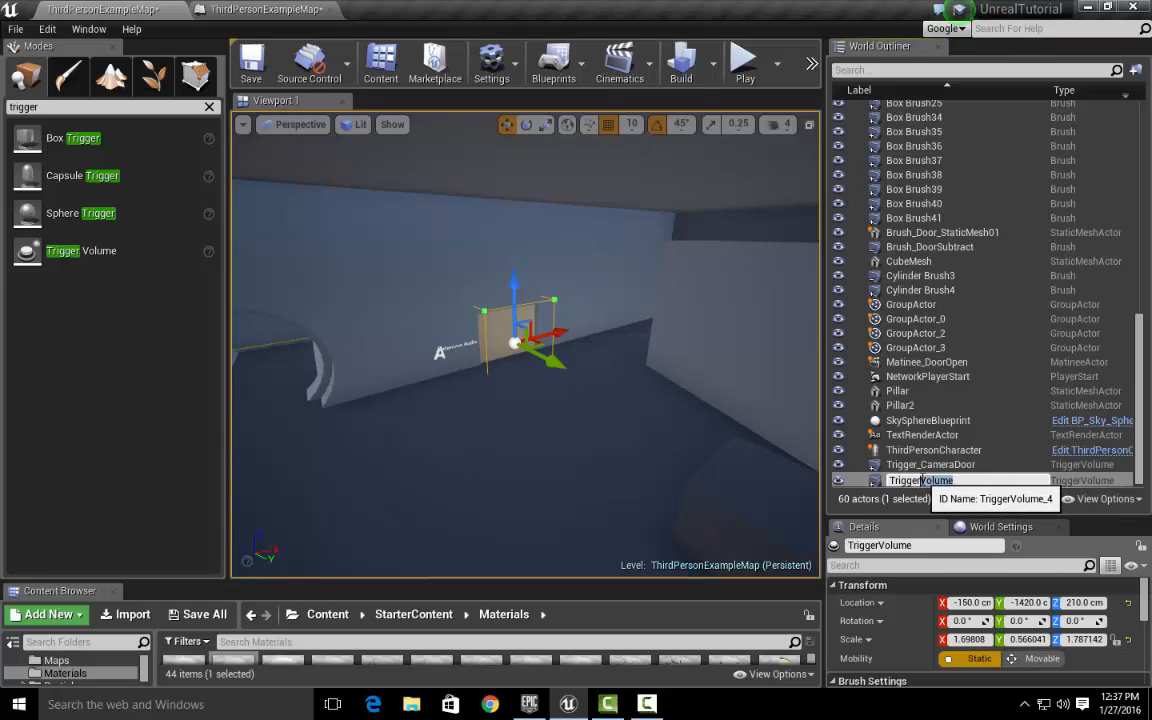
{"action": "type", "text": "_D"}
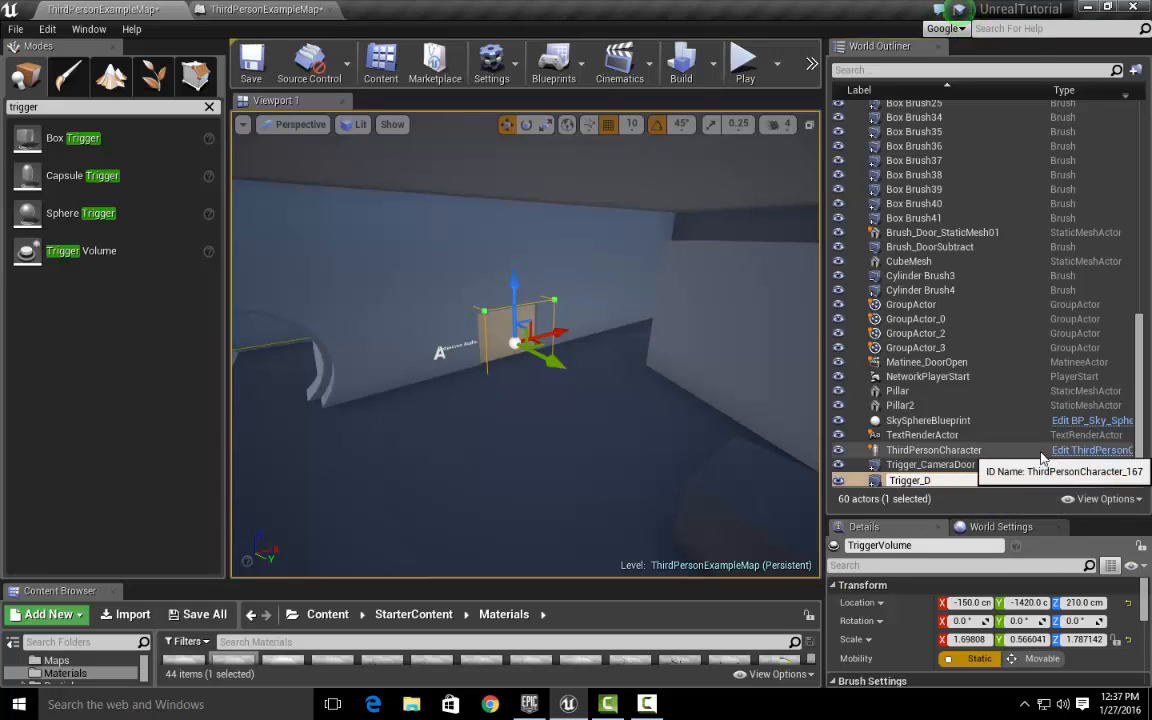
{"action": "type", "text": "oorAnim"}
{"action": "key", "text": "Return"}
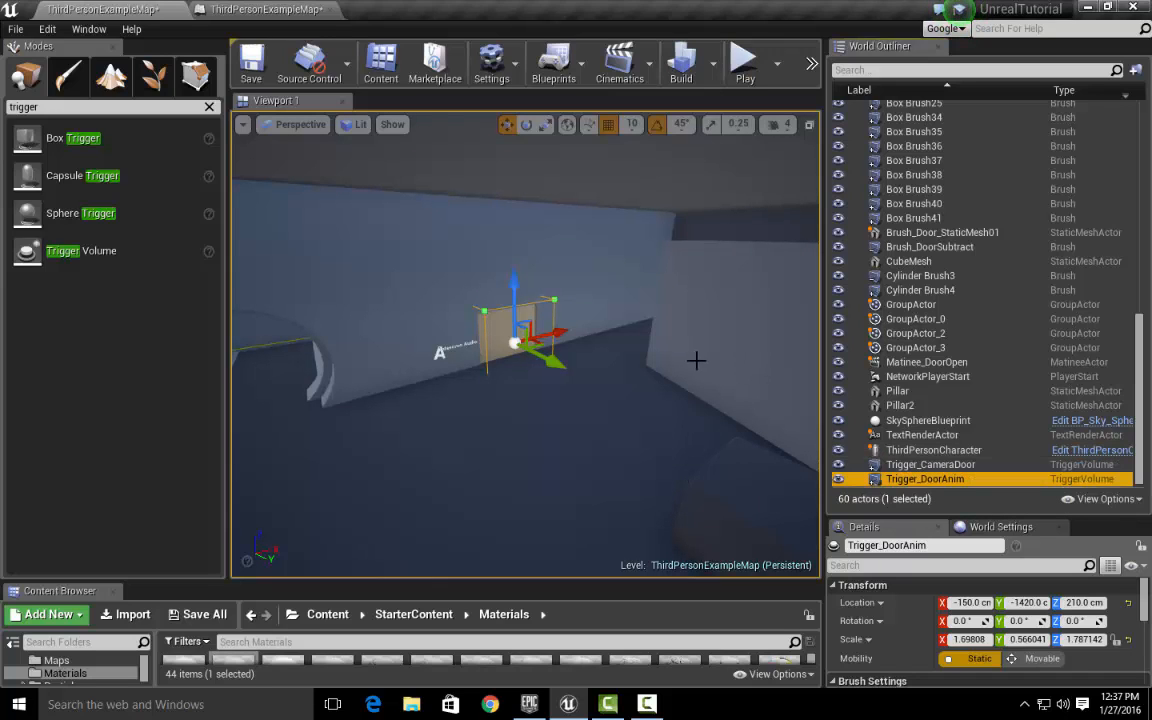
- Select Trigger_CameraDoor in the level and add its context-sensitive On Actor Begin Overlap event in the Level Blueprint, placed below the door-opening nodes
{"action": "scroll", "coordinate": [617, 381], "scroll_direction": "down", "scroll_amount": 5}
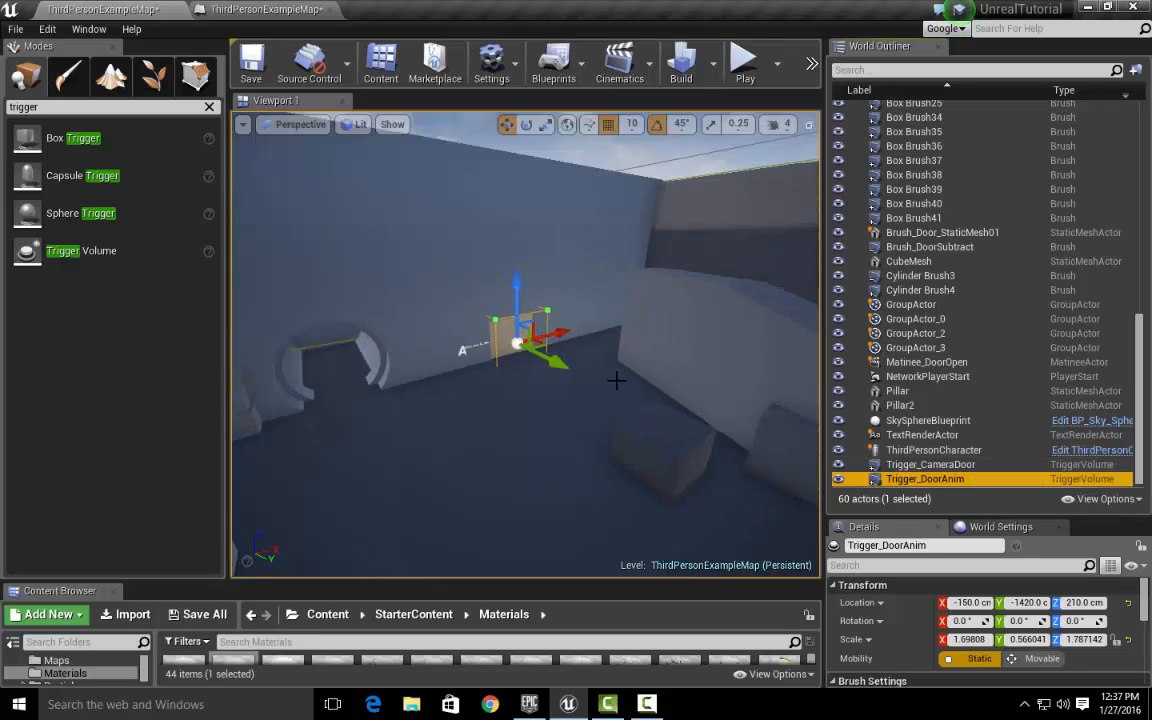
{"action": "right_click_drag", "start_coordinate": [617, 381], "coordinate": [785, 350]}
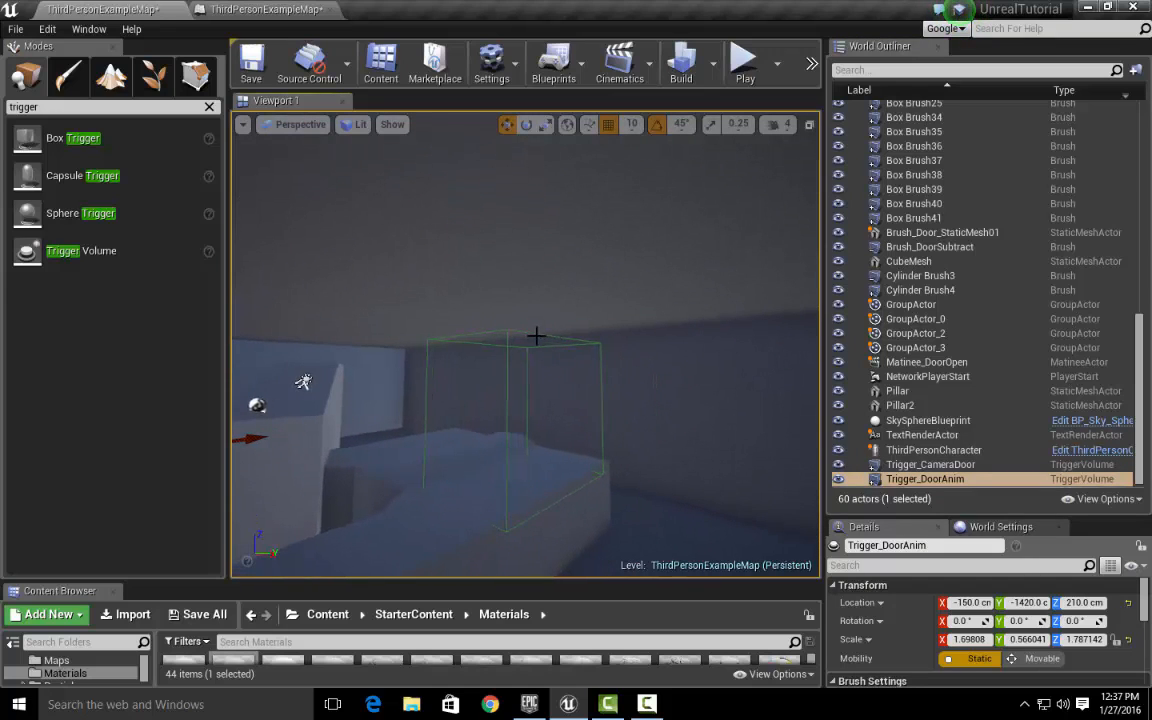
{"action": "left_click", "coordinate": [509, 330]}
{"action": "right_click_drag", "start_coordinate": [648, 458], "coordinate": [560, 452]}
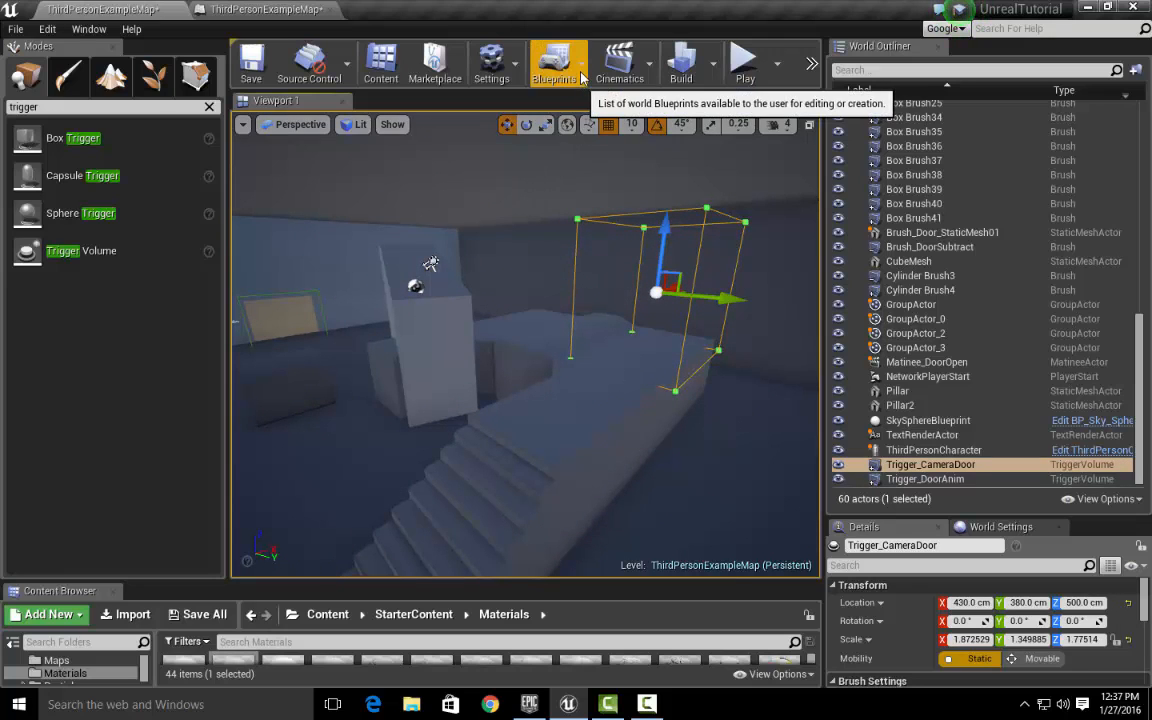
{"action": "left_click", "coordinate": [263, 10]}
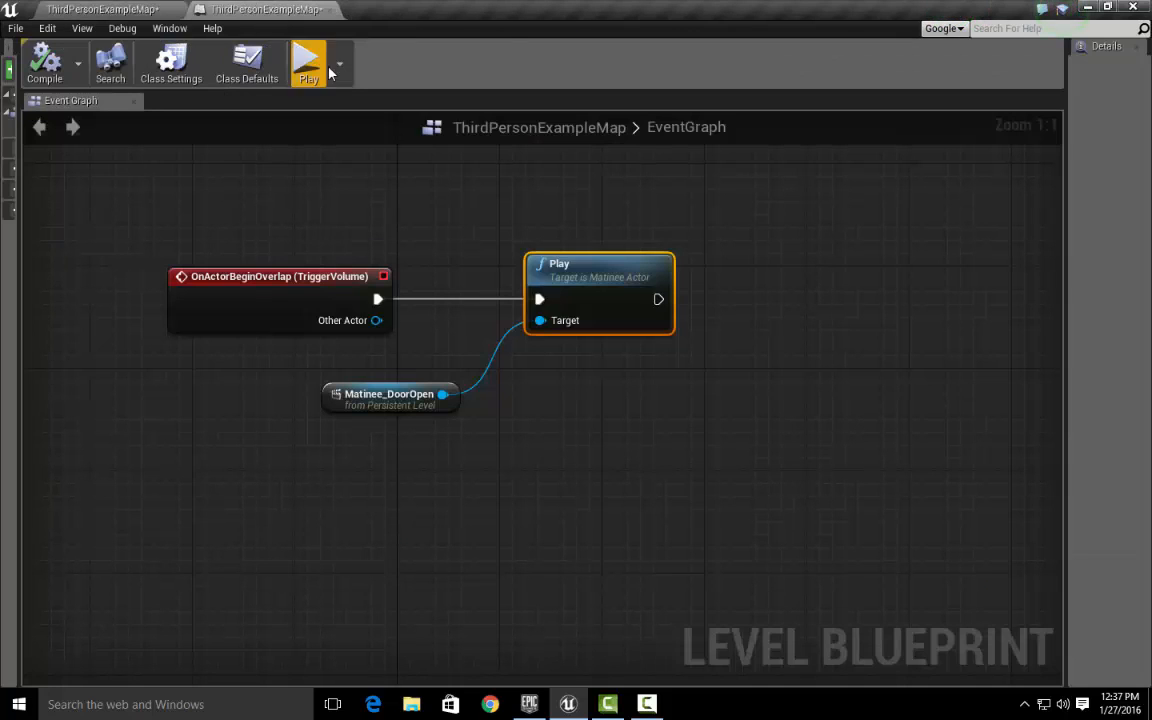
{"action": "right_click_drag", "start_coordinate": [378, 534], "coordinate": [499, 522]}
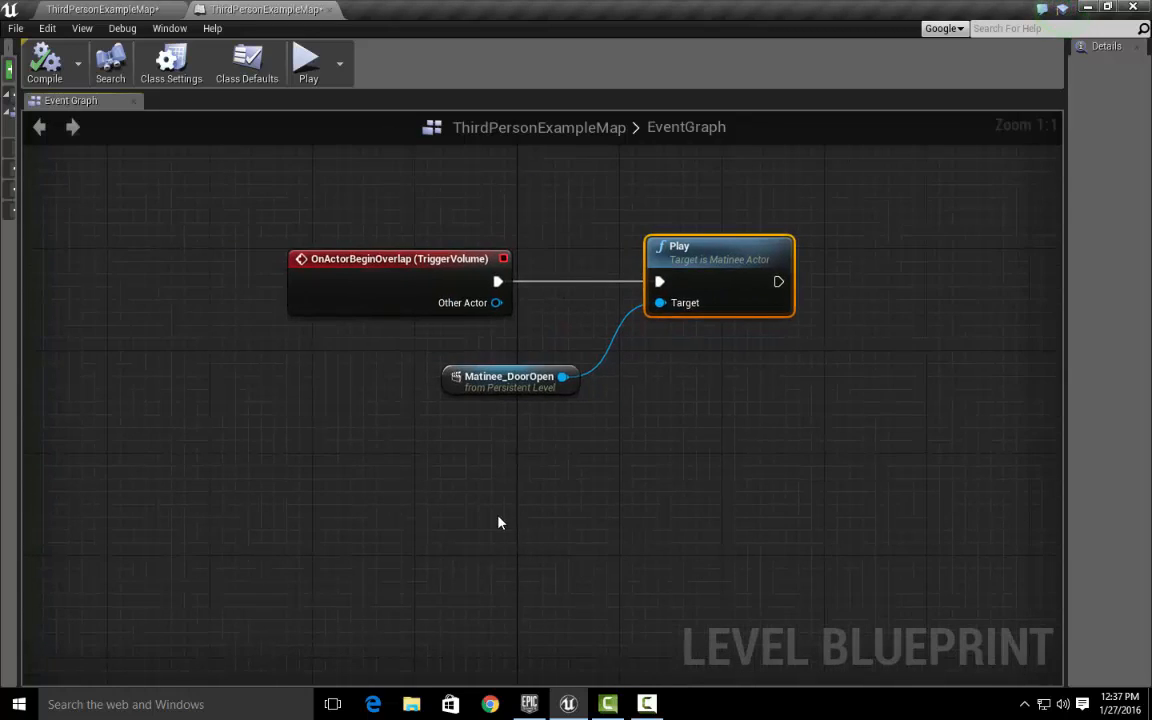
{"action": "scroll", "coordinate": [499, 525], "scroll_direction": "down", "scroll_amount": 1}
{"action": "right_click", "coordinate": [320, 502]}
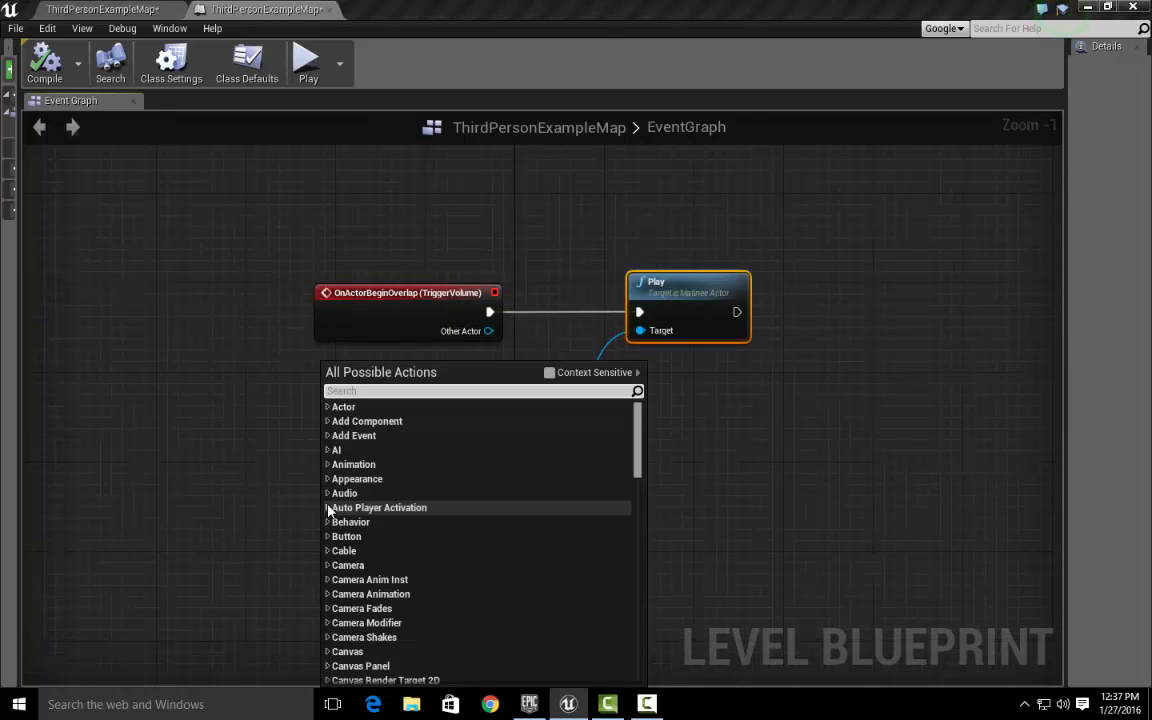
{"action": "left_click", "coordinate": [549, 373]}
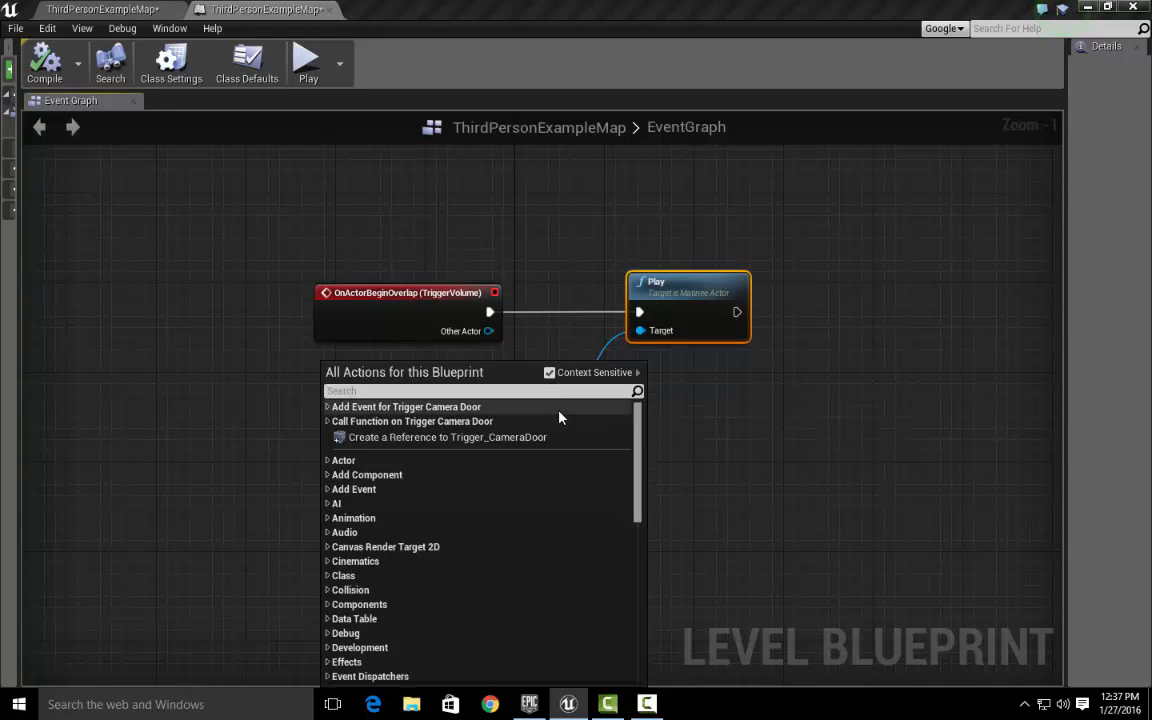
{"action": "left_click", "coordinate": [328, 408]}
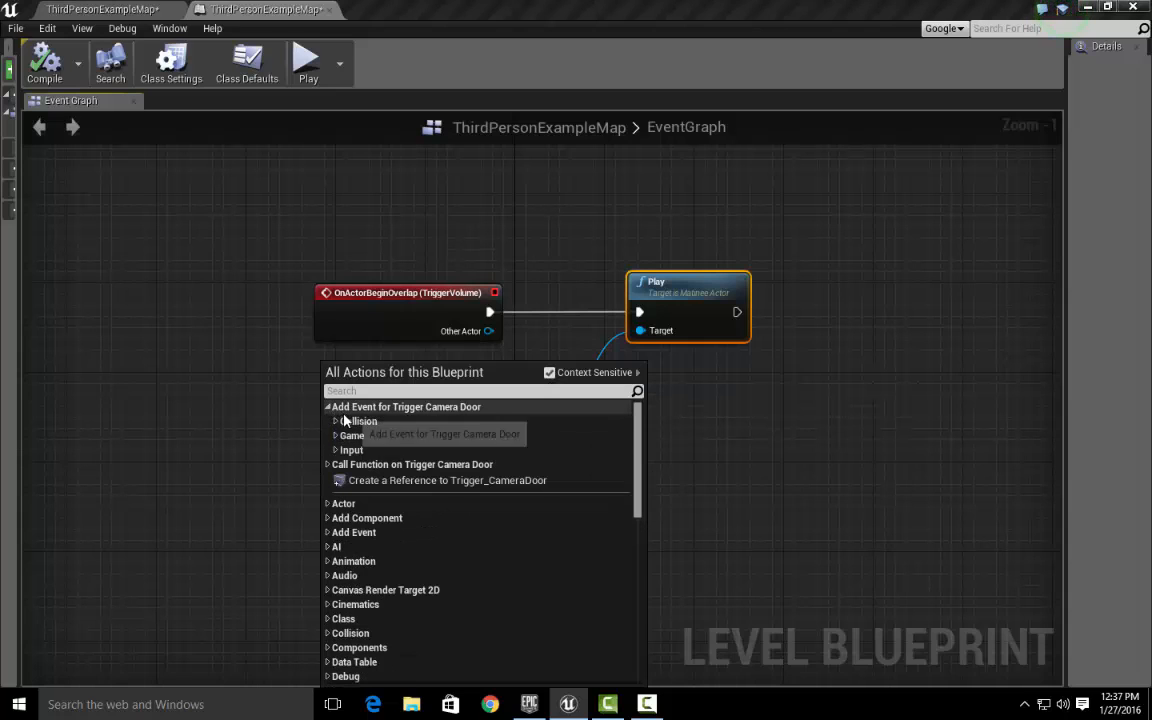
{"action": "left_click", "coordinate": [336, 421]}
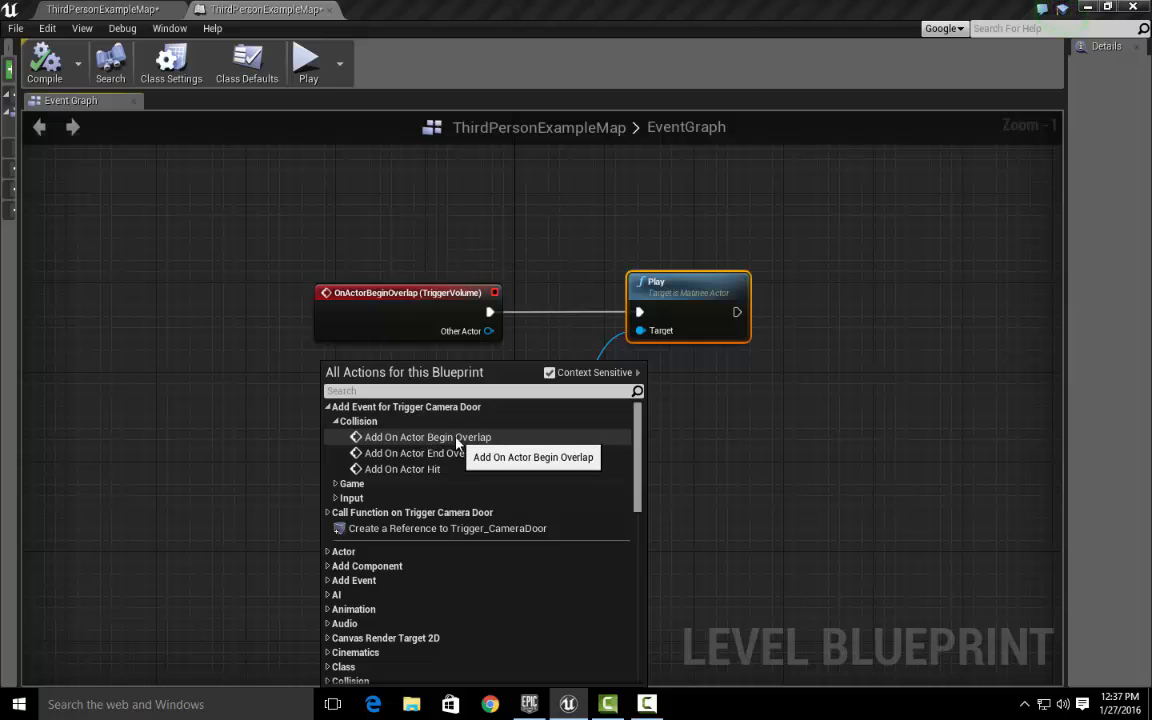
{"action": "left_click", "coordinate": [417, 439]}
{"action": "left_click_drag", "start_coordinate": [443, 517], "coordinate": [433, 484]}
{"action": "scroll", "coordinate": [566, 525], "scroll_direction": "up", "scroll_amount": 2}
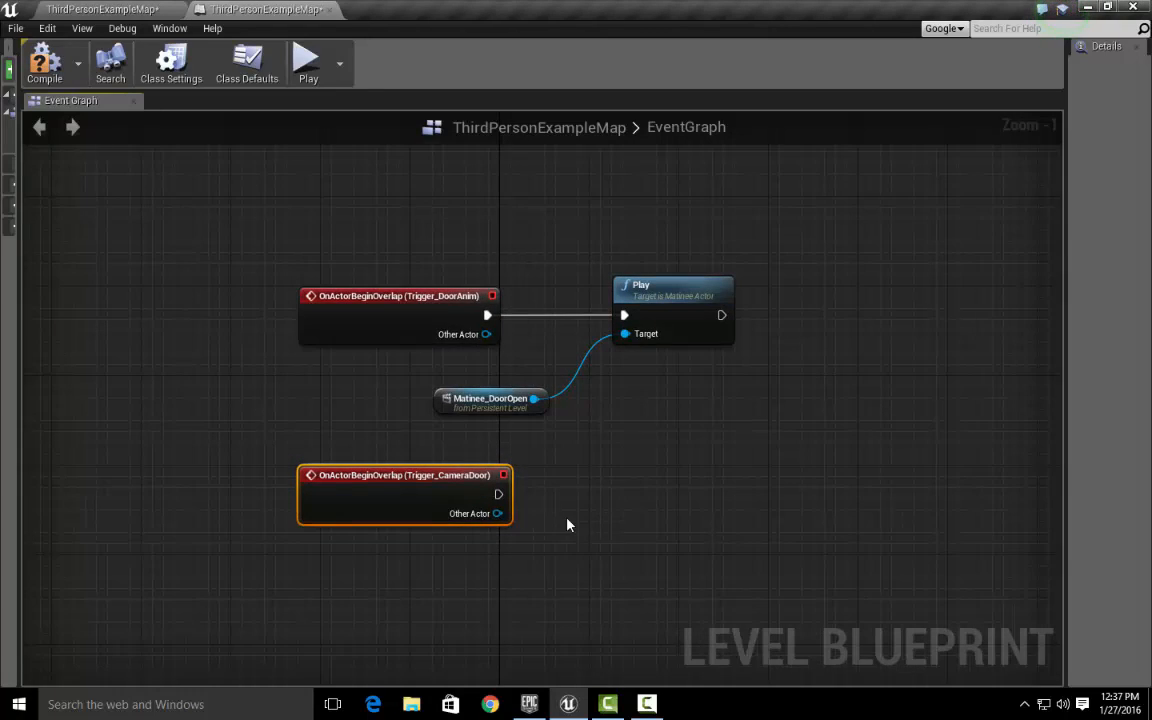
- Review the Trigger_DoorAnim and Trigger_CameraDoor overlap events in the Level Blueprint and return to the level
{"action": "right_click_drag", "start_coordinate": [398, 346], "coordinate": [419, 501]}
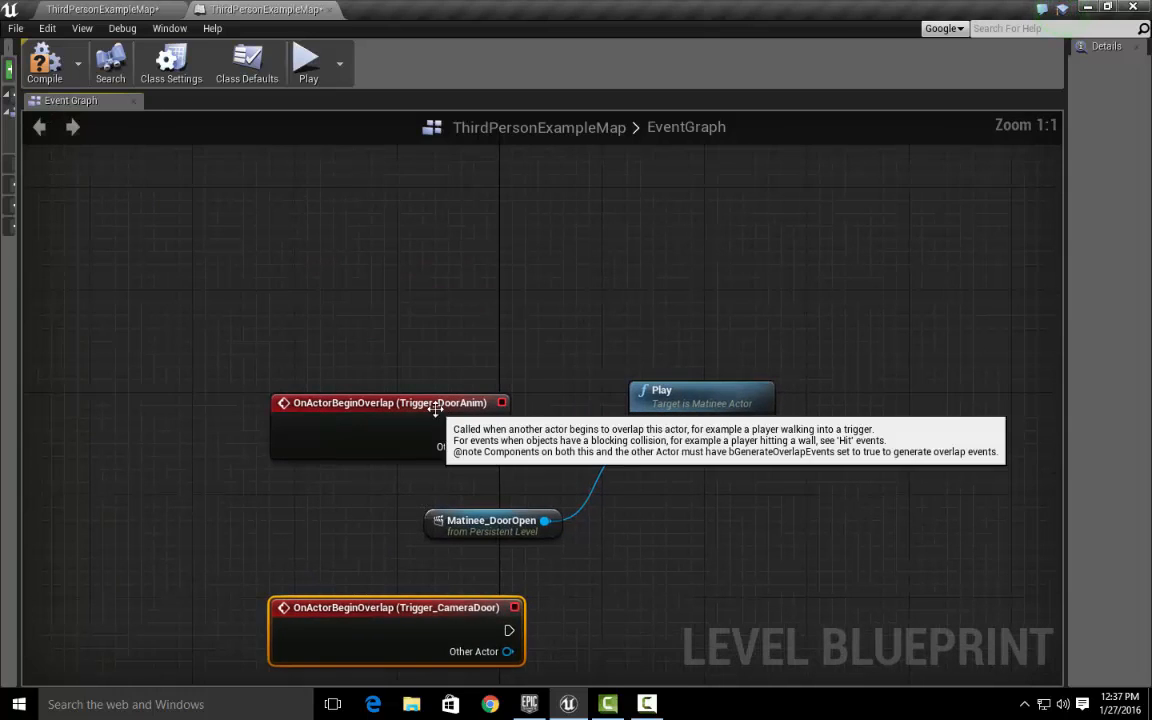
{"action": "left_click", "coordinate": [468, 403]}
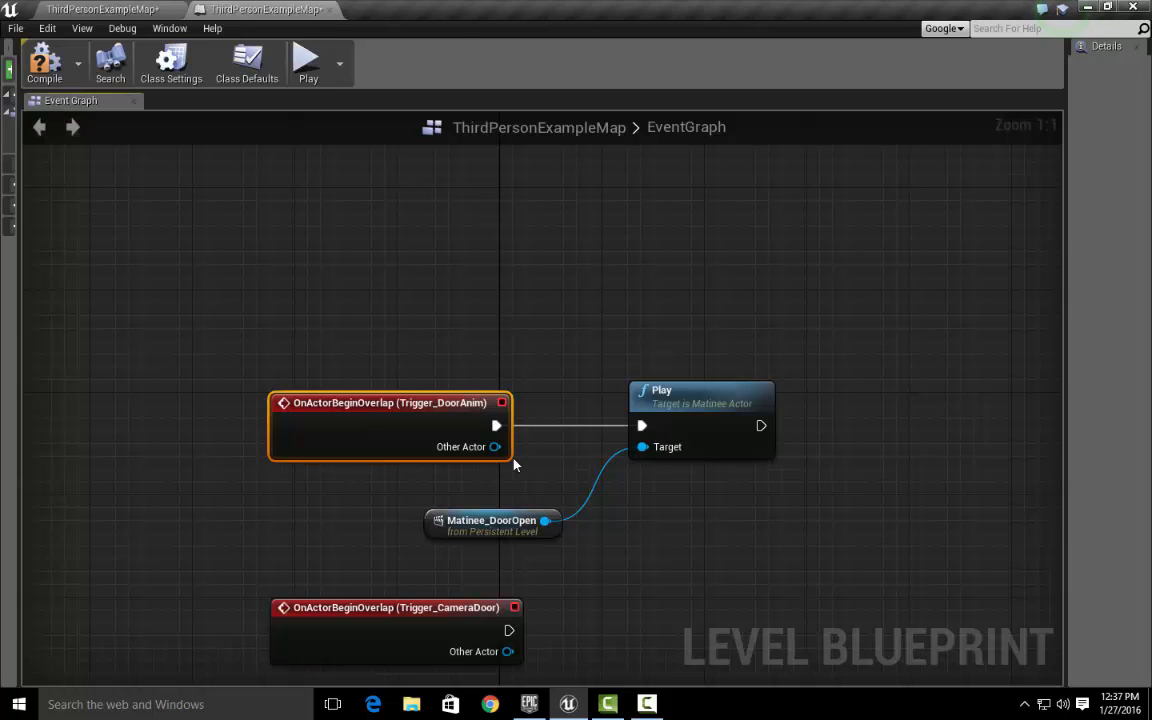
{"action": "right_click_drag", "start_coordinate": [784, 567], "coordinate": [759, 486]}
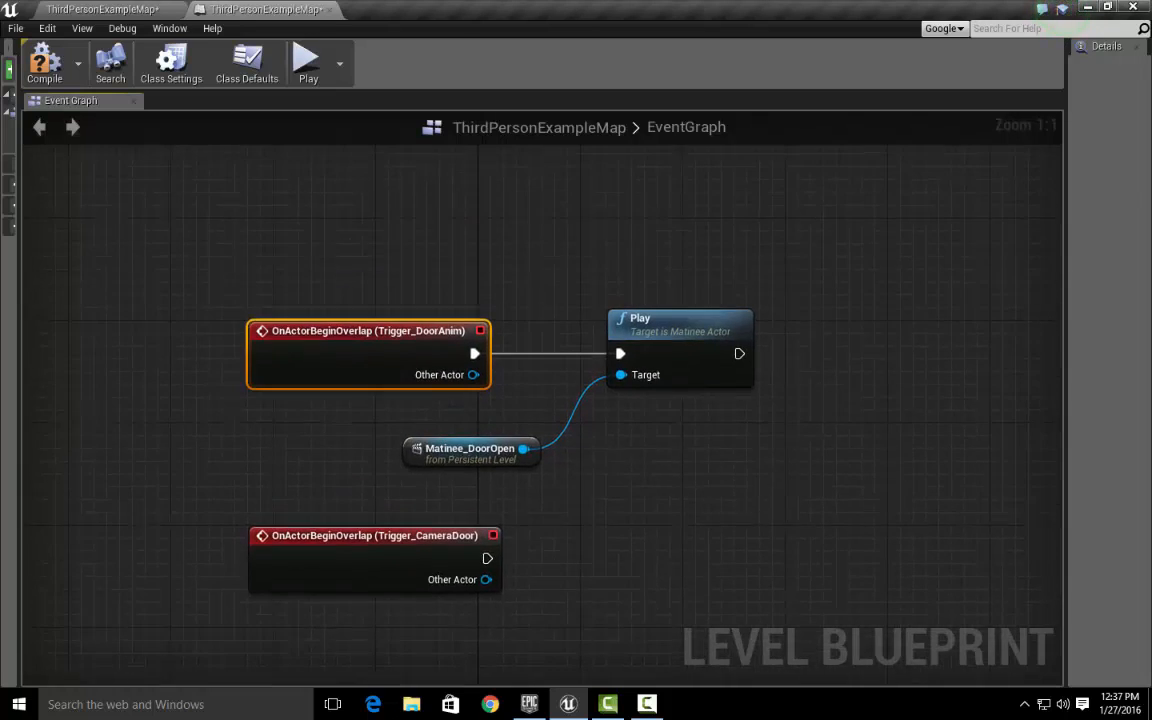
{"action": "left_click", "coordinate": [409, 545]}
{"action": "right_click_drag", "start_coordinate": [594, 535], "coordinate": [516, 547]}
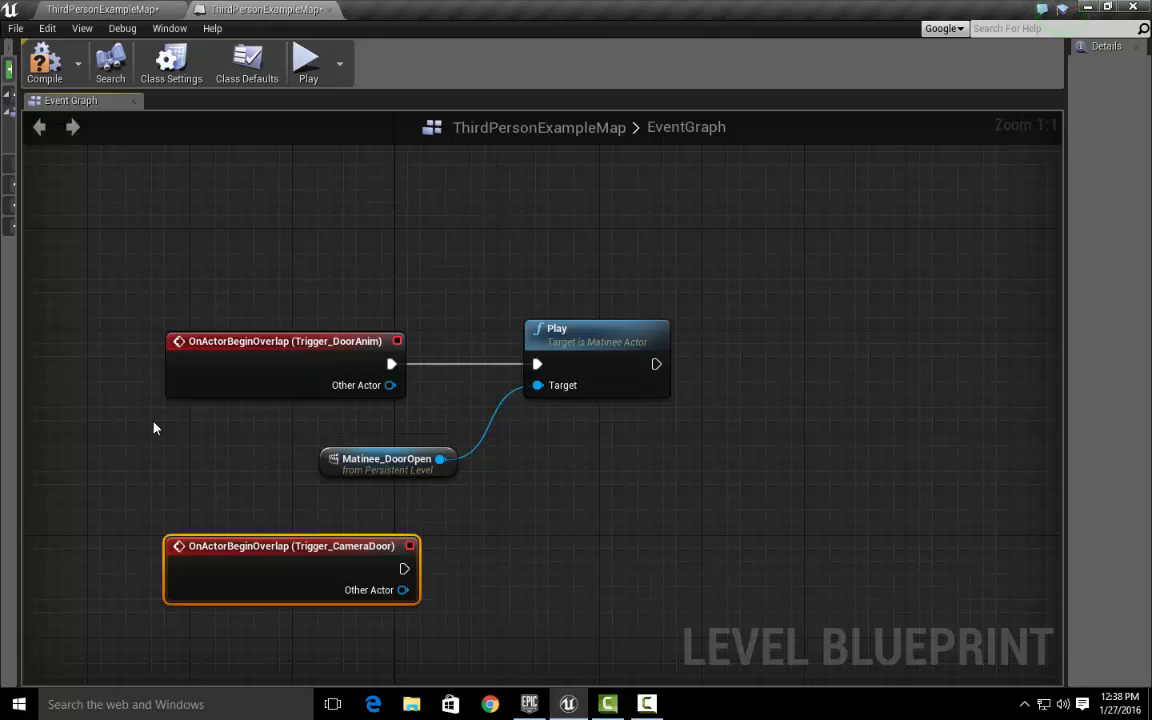
{"action": "left_click", "coordinate": [105, 9]}
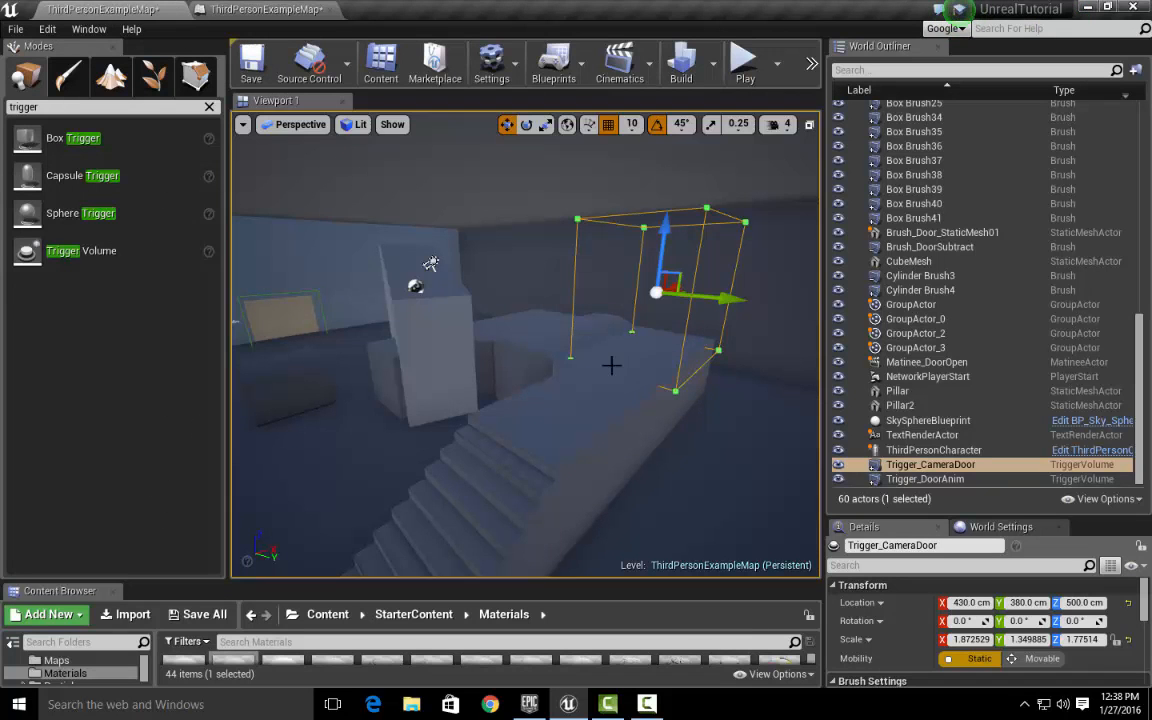
- Add a new Matinee actor to the level for the camera animation
{"action": "mouse_move", "coordinate": [602, 366]}
{"action": "right_mouse_down"}
{"action": "mouse_move", "coordinate": [540, 380]}
{"action": "mouse_move", "coordinate": [566, 366]}
{"action": "mouse_move", "coordinate": [617, 368]}
{"action": "right_mouse_up"}
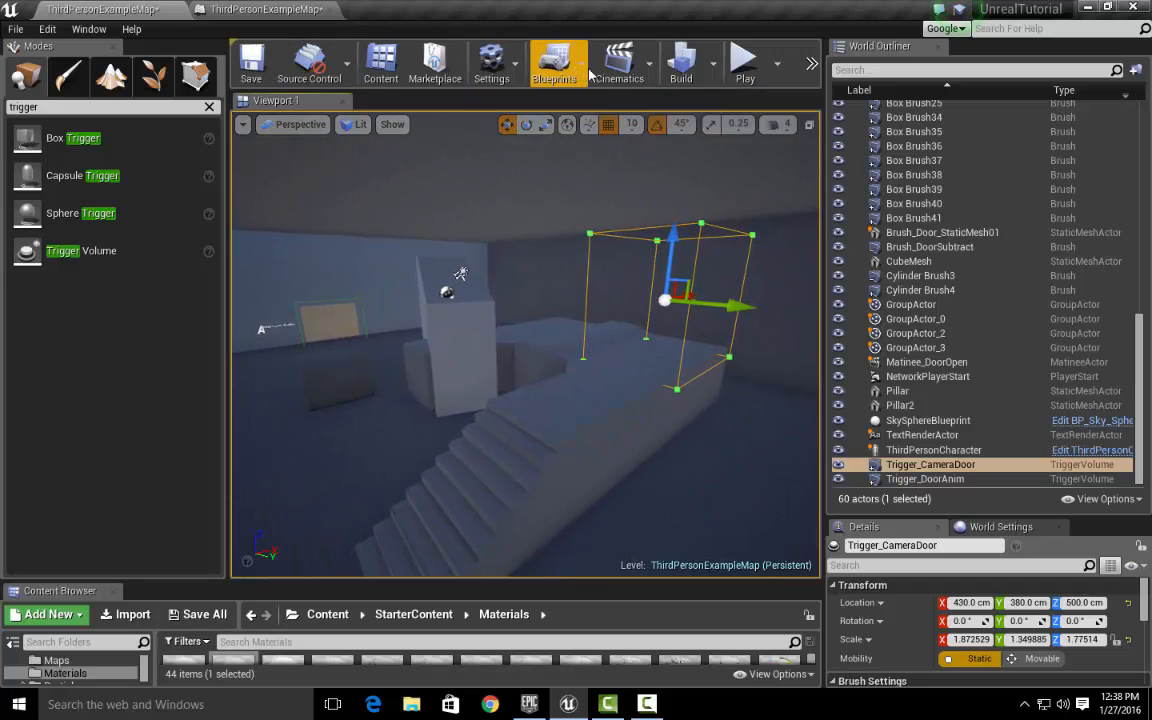
{"action": "left_click", "coordinate": [652, 72]}
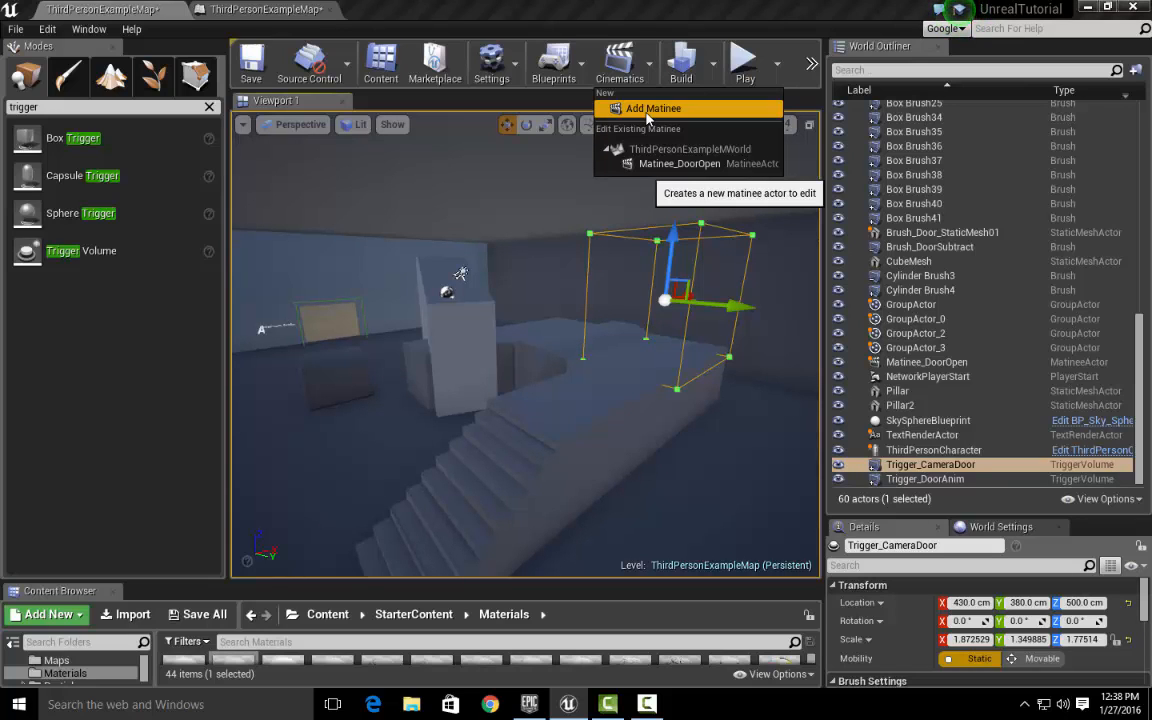
{"action": "left_click", "coordinate": [647, 114]}
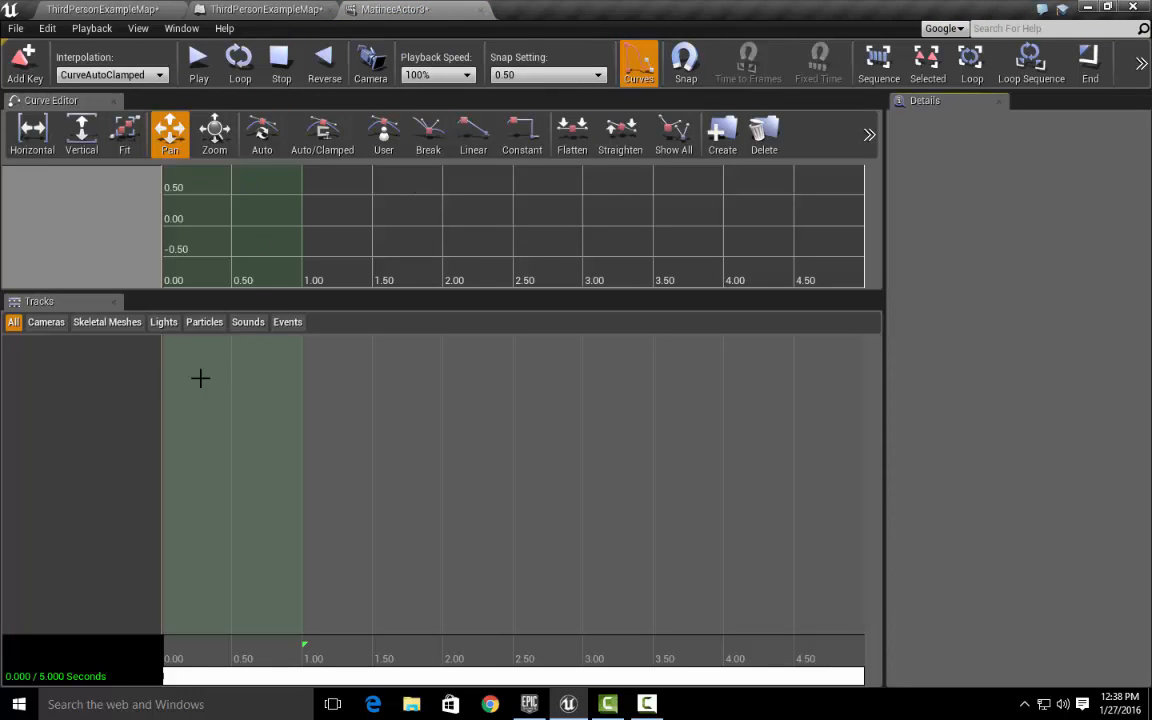
{"action": "right_click", "coordinate": [43, 367]}
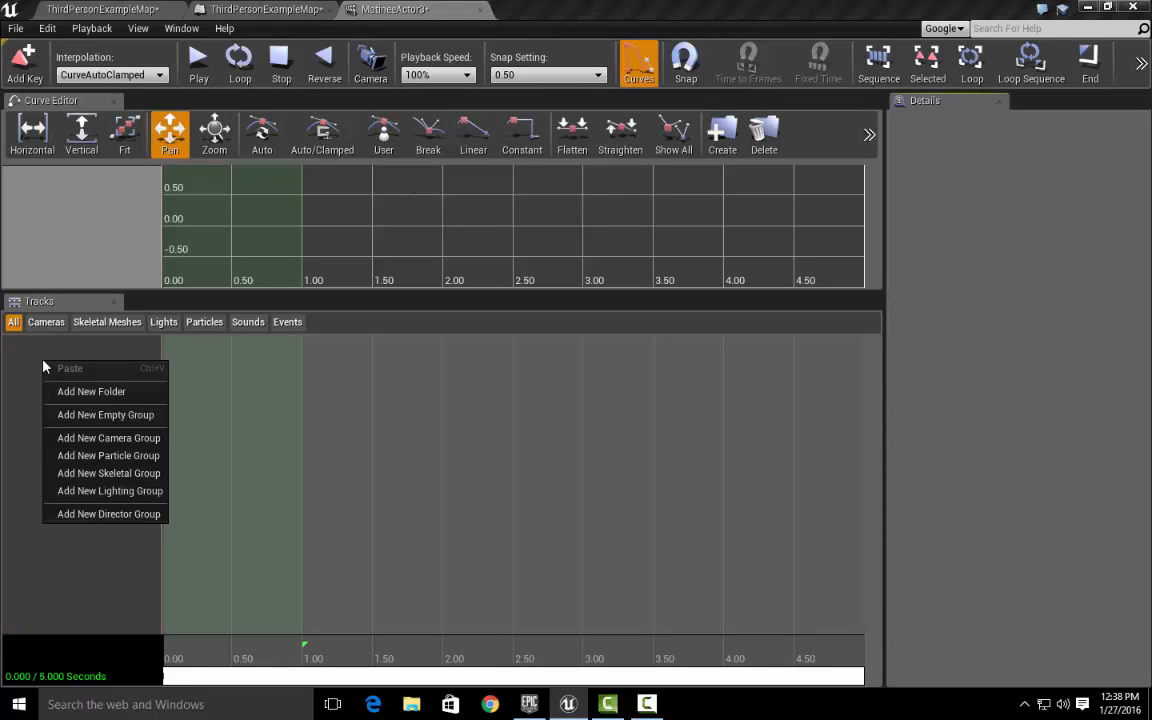
{"action": "left_click", "coordinate": [134, 439]}
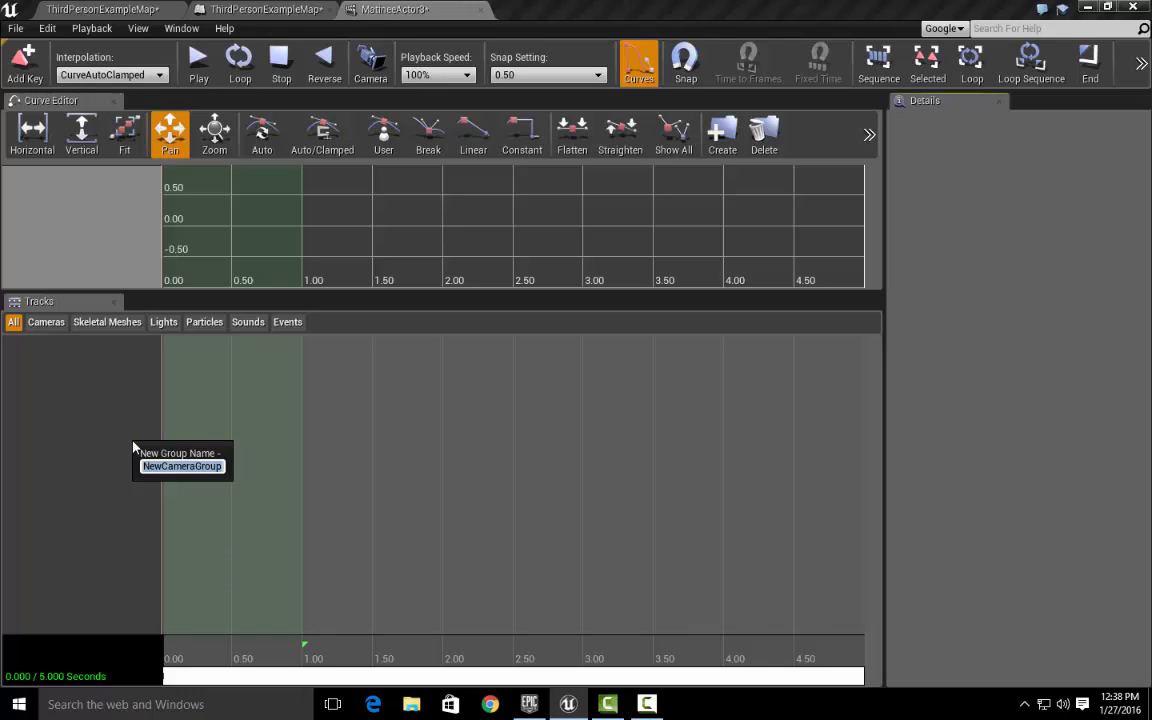
{"action": "type", "text": "Camera_"}
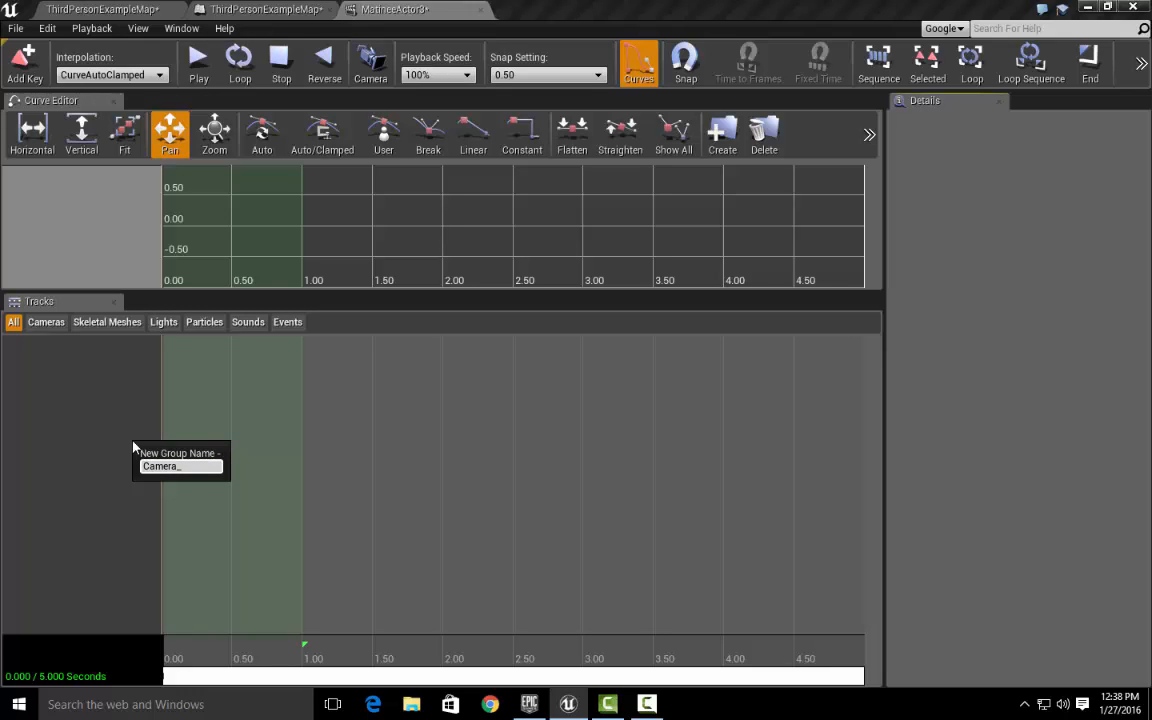
{"action": "key", "text": "ctrl+shift+d"}
{"action": "left_click", "coordinate": [184, 467]}
{"action": "mouse_move", "coordinate": [200, 472]}
{"action": "left_mouse_down"}
{"action": "mouse_move", "coordinate": [141, 462]}
{"action": "mouse_move", "coordinate": [160, 448]}
{"action": "mouse_move", "coordinate": [196, 458]}
{"action": "left_mouse_up"}
{"action": "key", "text": "Escape"}
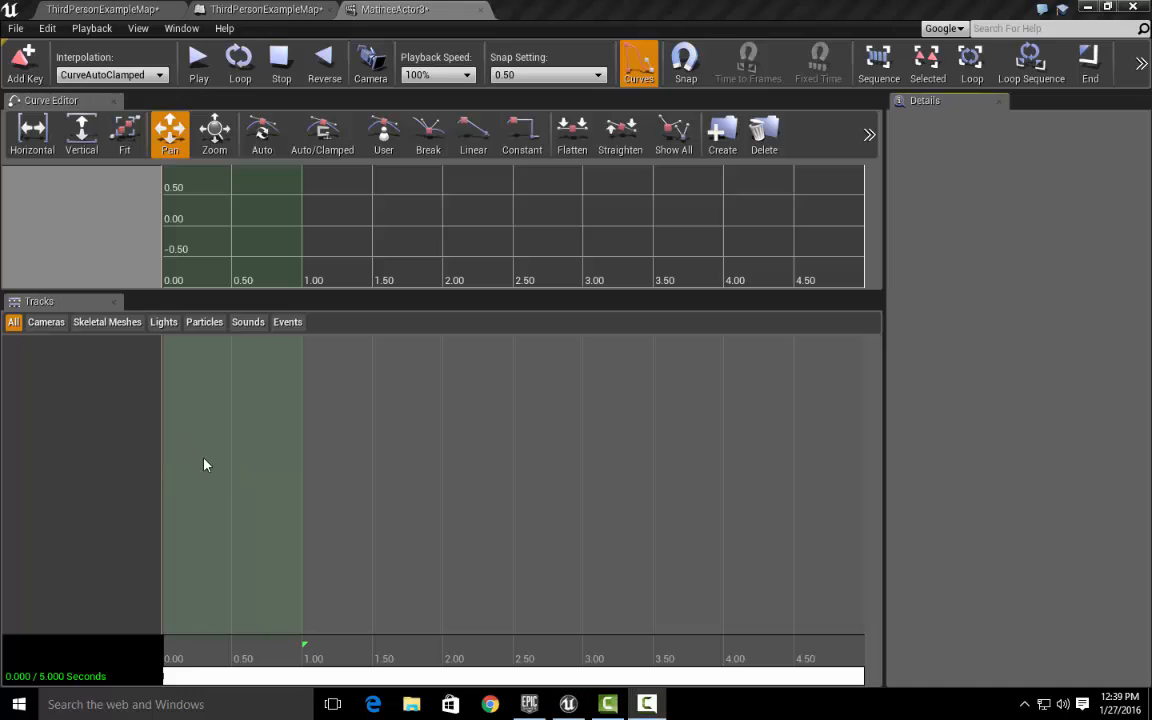
- Add a new camera group named Camera_DoorHint to the Matinee
{"action": "right_click", "coordinate": [54, 390]}
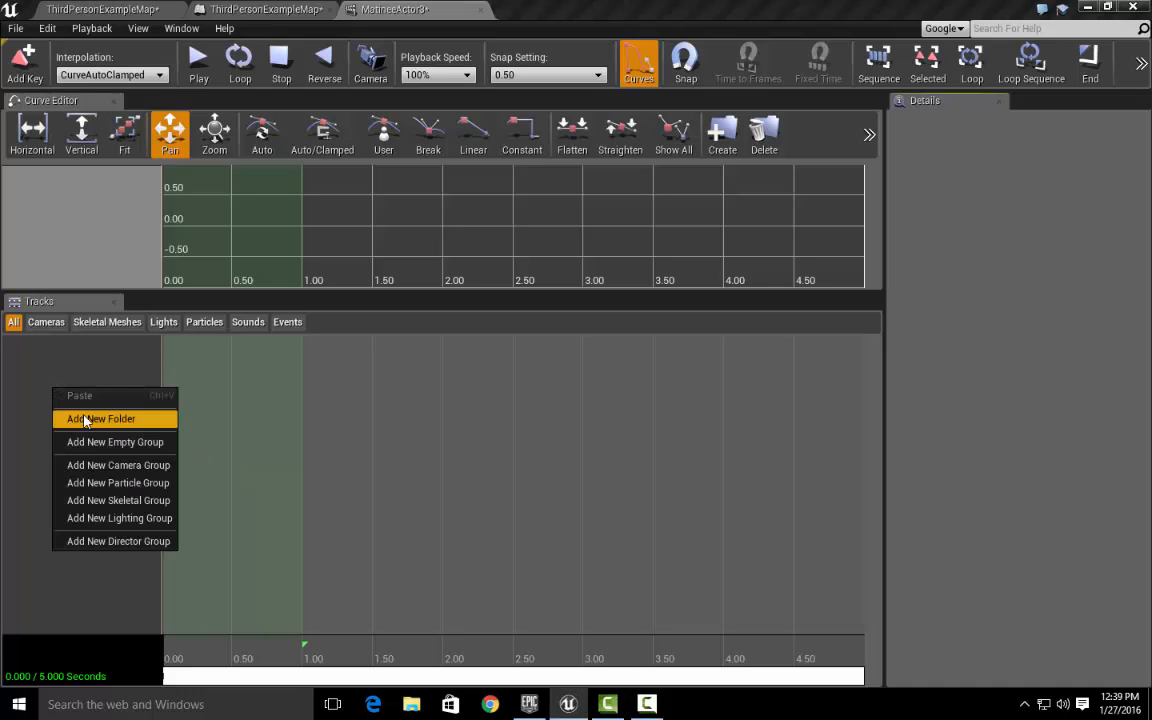
{"action": "left_click", "coordinate": [100, 466]}
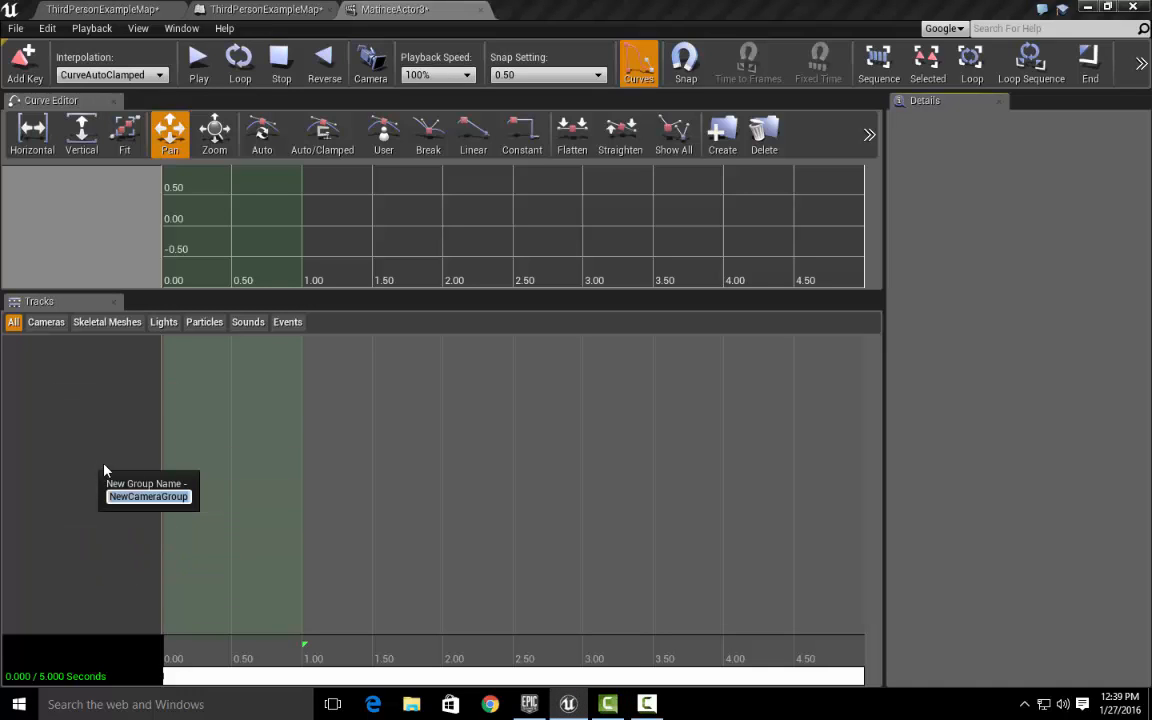
{"action": "type", "text": "Camera"}
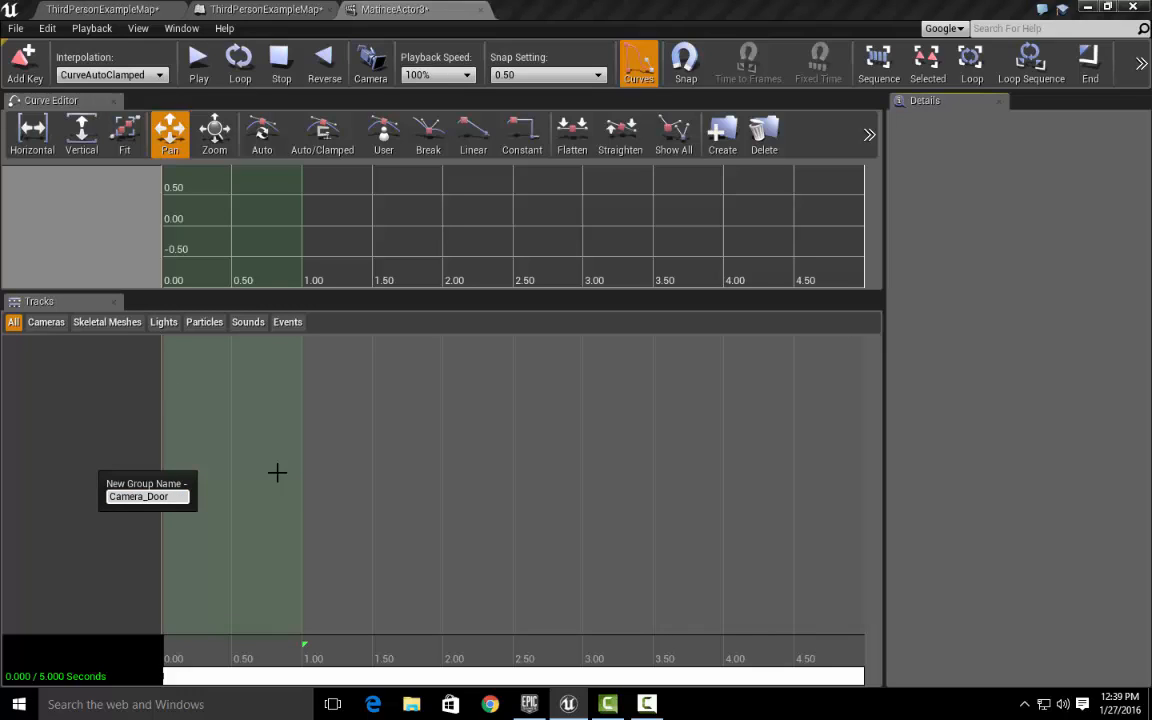
{"action": "key", "text": "Return"}
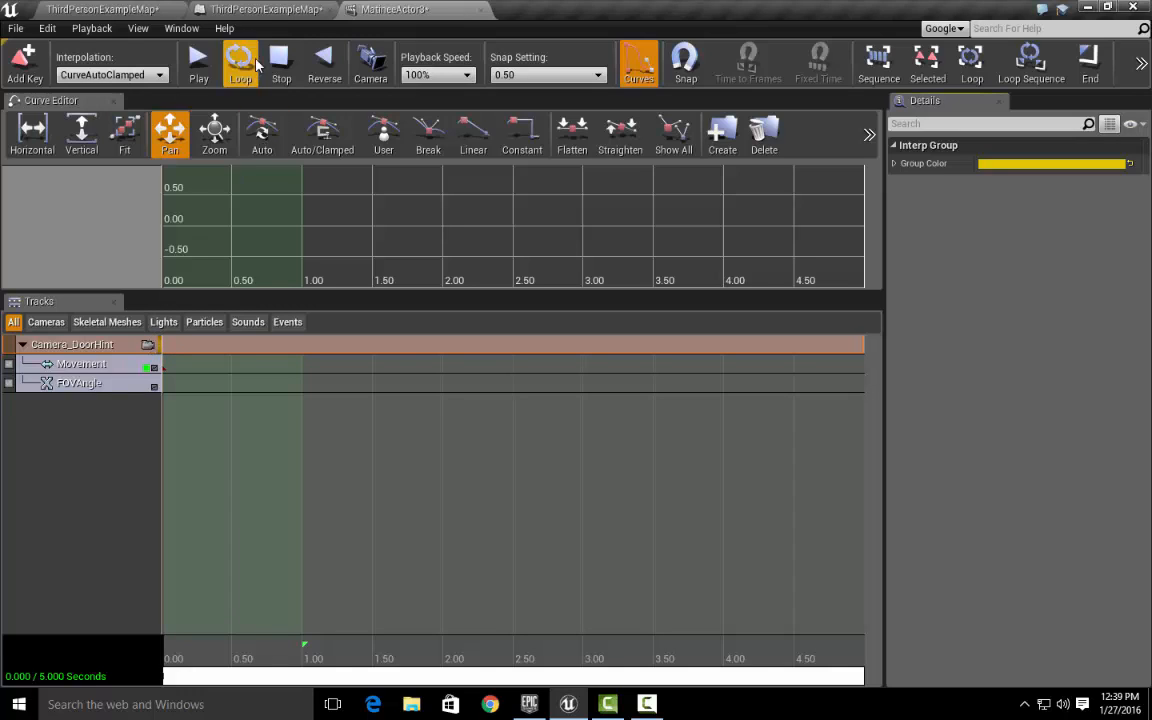
- Return to the level and narrow the Modes panel to enlarge the viewport
{"action": "left_click", "coordinate": [100, 9]}
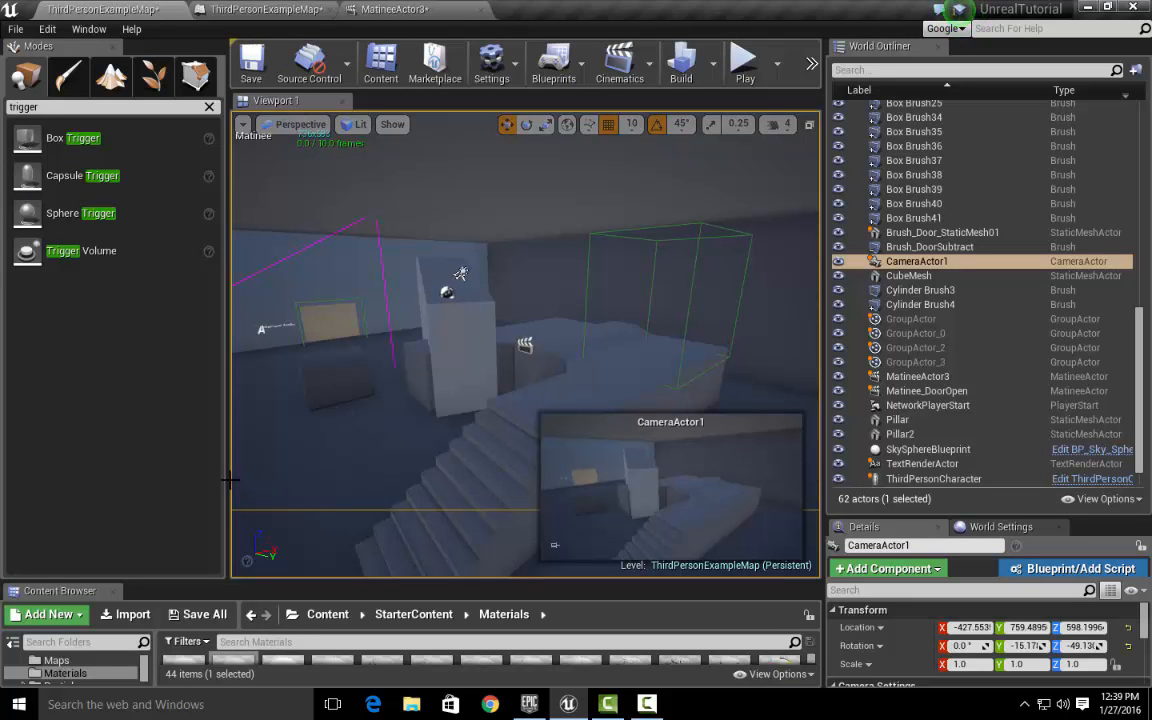
{"action": "left_click_drag", "start_coordinate": [228, 479], "coordinate": [118, 478]}
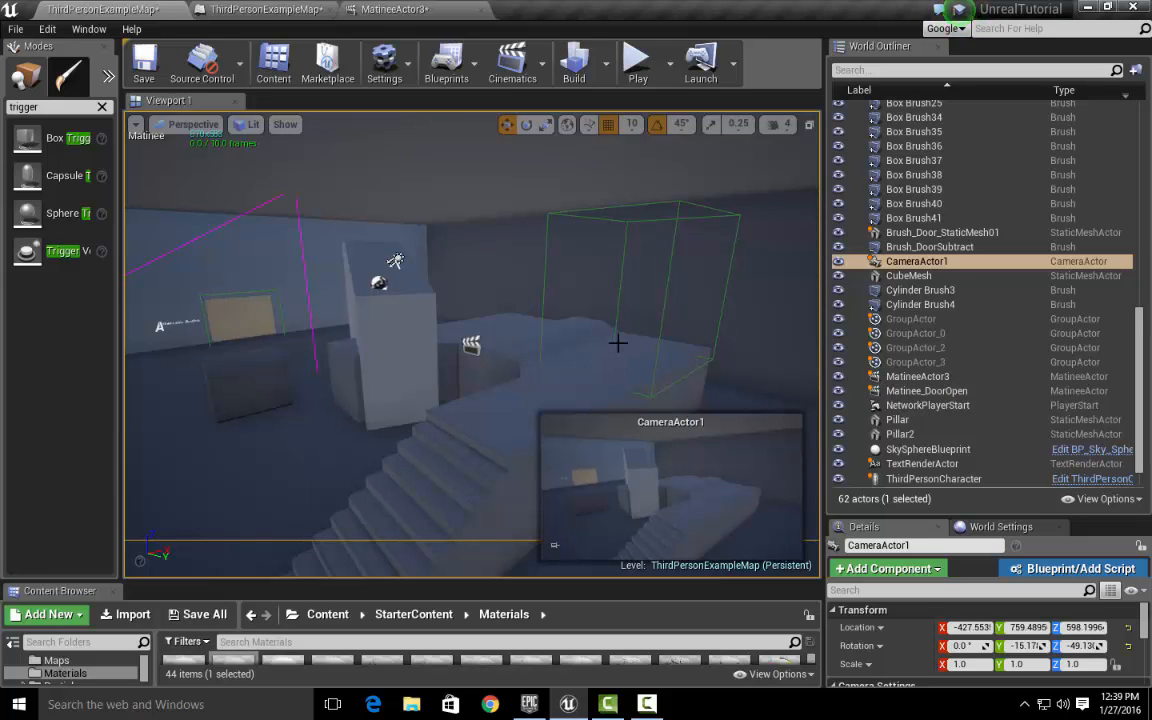
{"action": "left_click", "coordinate": [420, 12]}
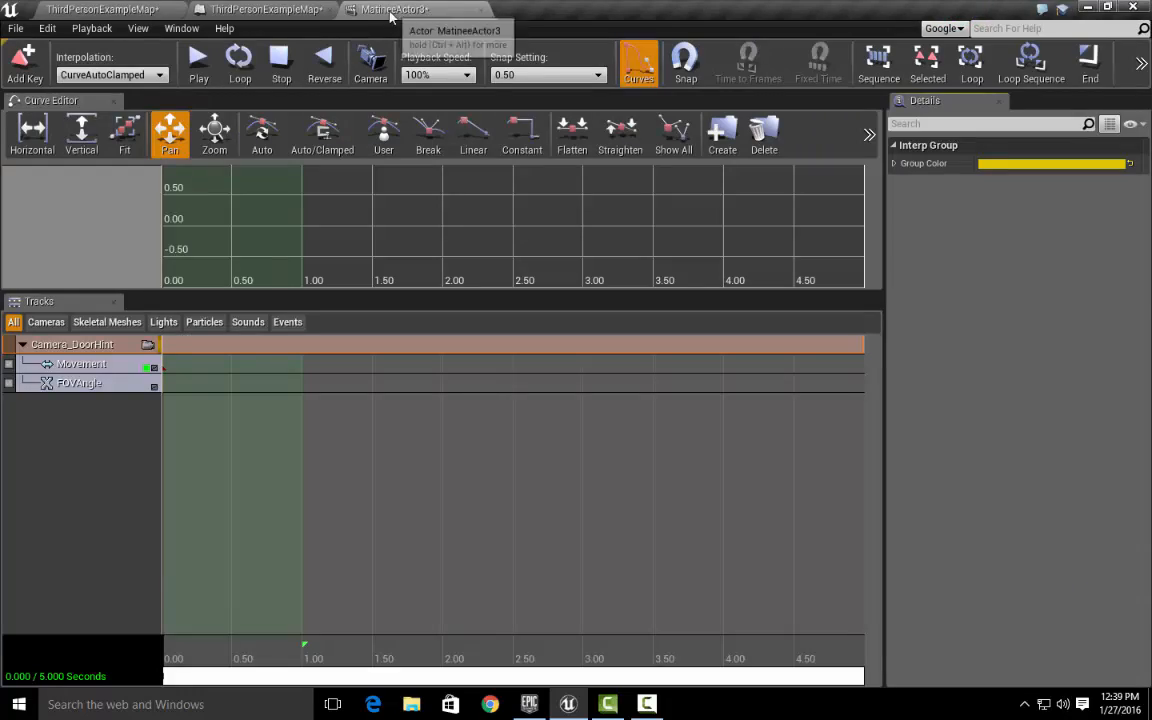
{"action": "left_click_drag", "start_coordinate": [420, 12], "coordinate": [637, 203]}
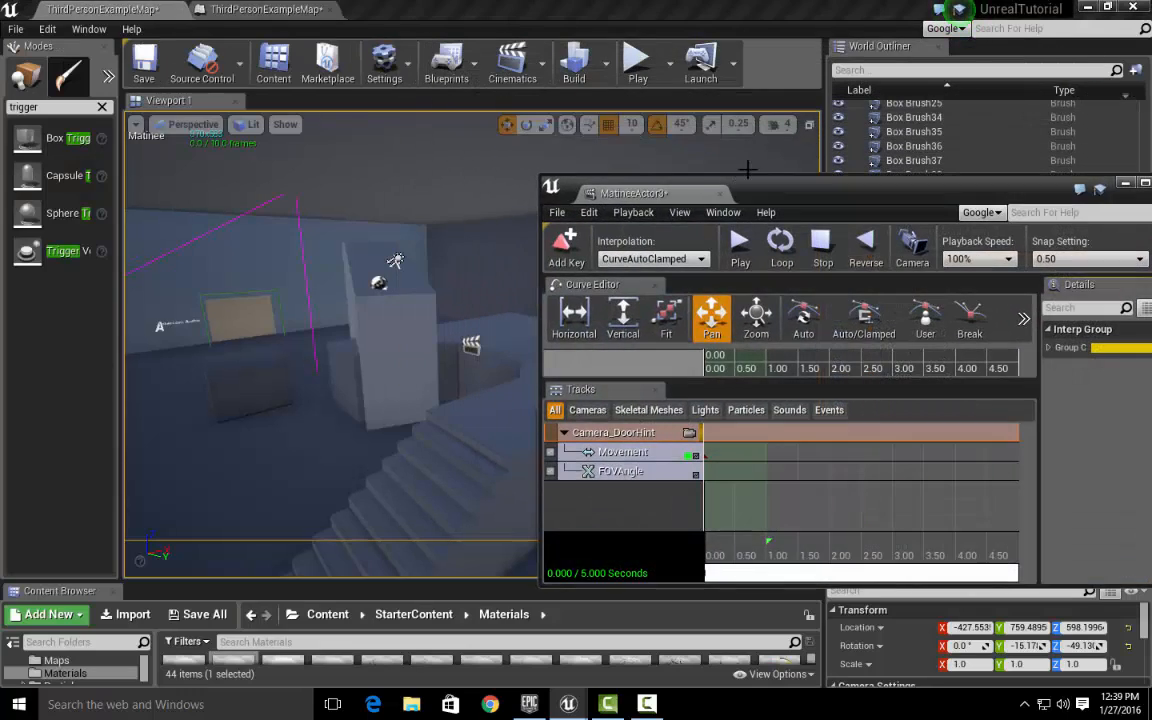
{"action": "left_click_drag", "start_coordinate": [754, 174], "coordinate": [752, 84]}
{"action": "left_click_drag", "start_coordinate": [677, 111], "coordinate": [388, 12]}
{"action": "left_click", "coordinate": [66, 8]}
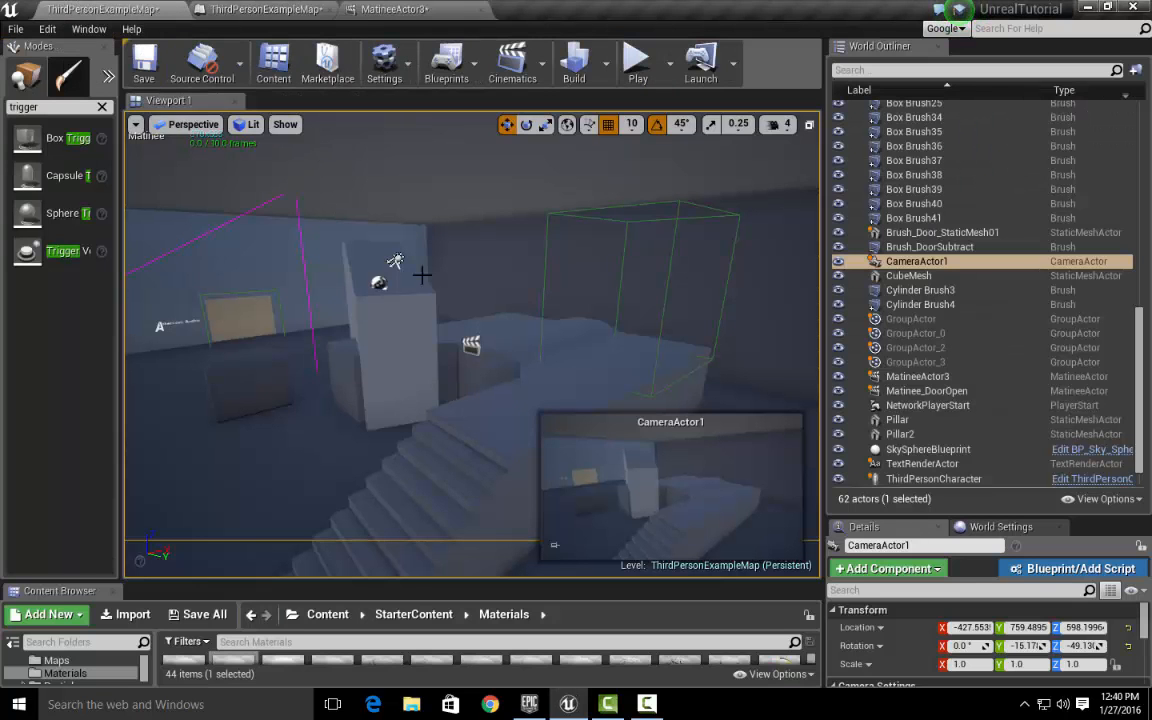
{"action": "key", "text": "f"}
{"action": "scroll", "coordinate": [602, 316], "scroll_direction": "up", "scroll_amount": 3}
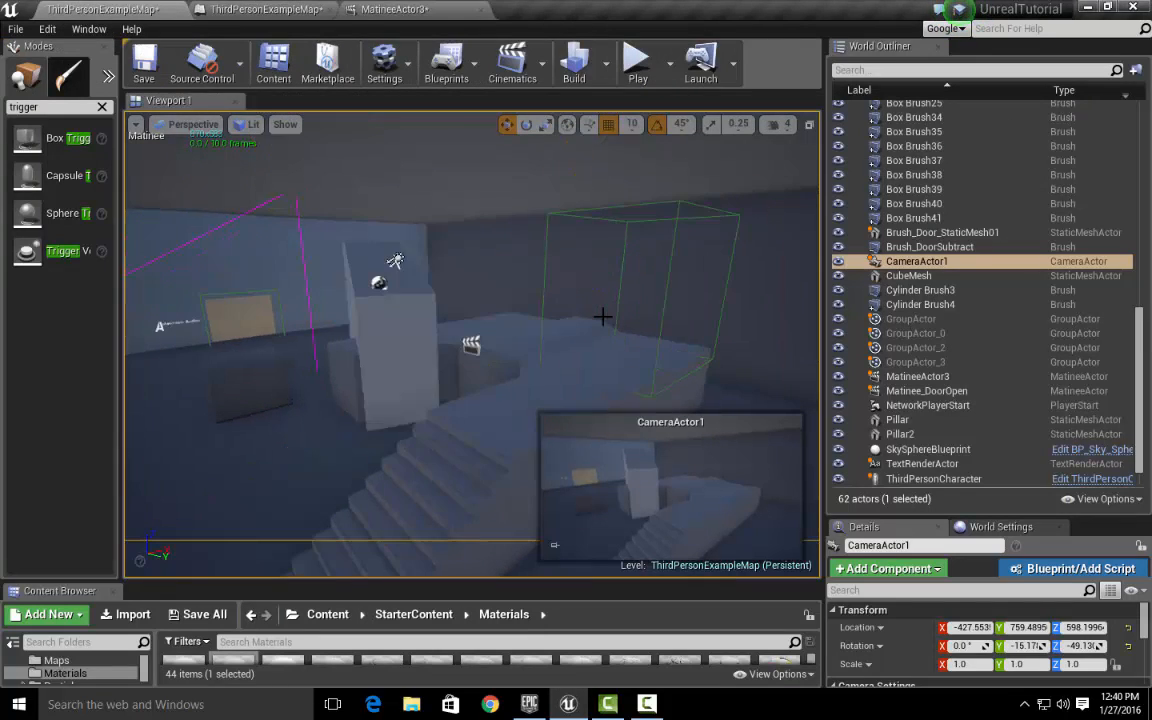
- Select the first Movement key in the new Matinee and move the time cursor to about 3.5 seconds
{"action": "left_click", "coordinate": [394, 9]}
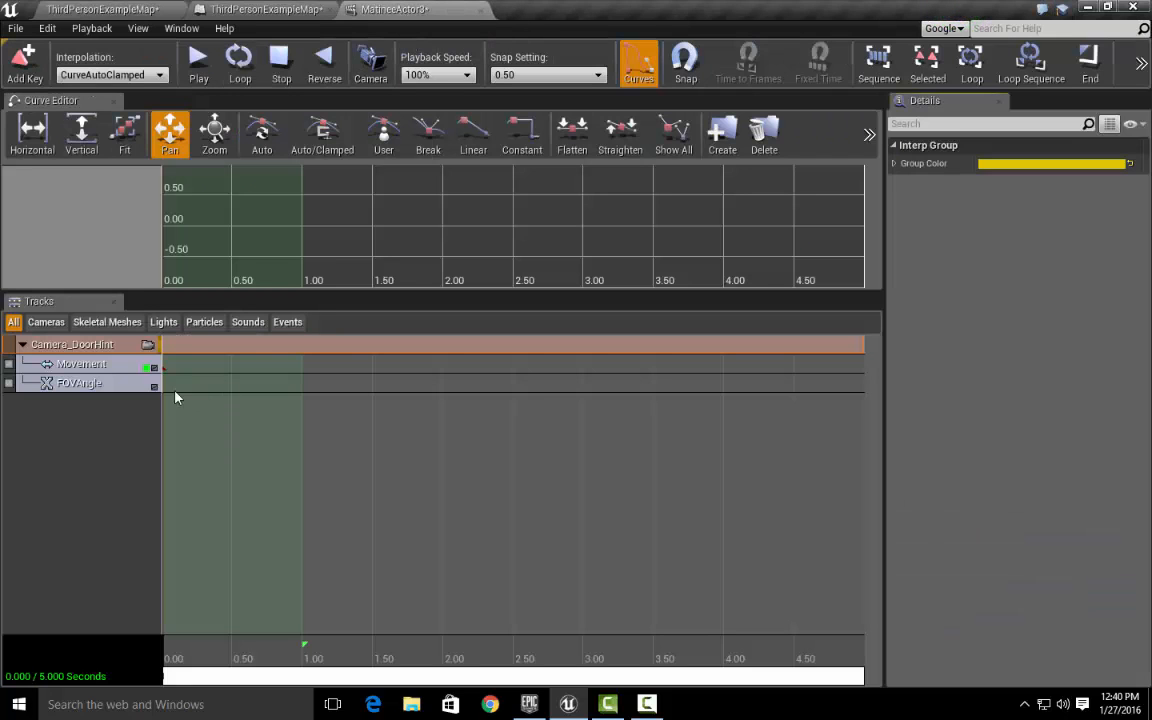
{"action": "left_click", "coordinate": [165, 368]}
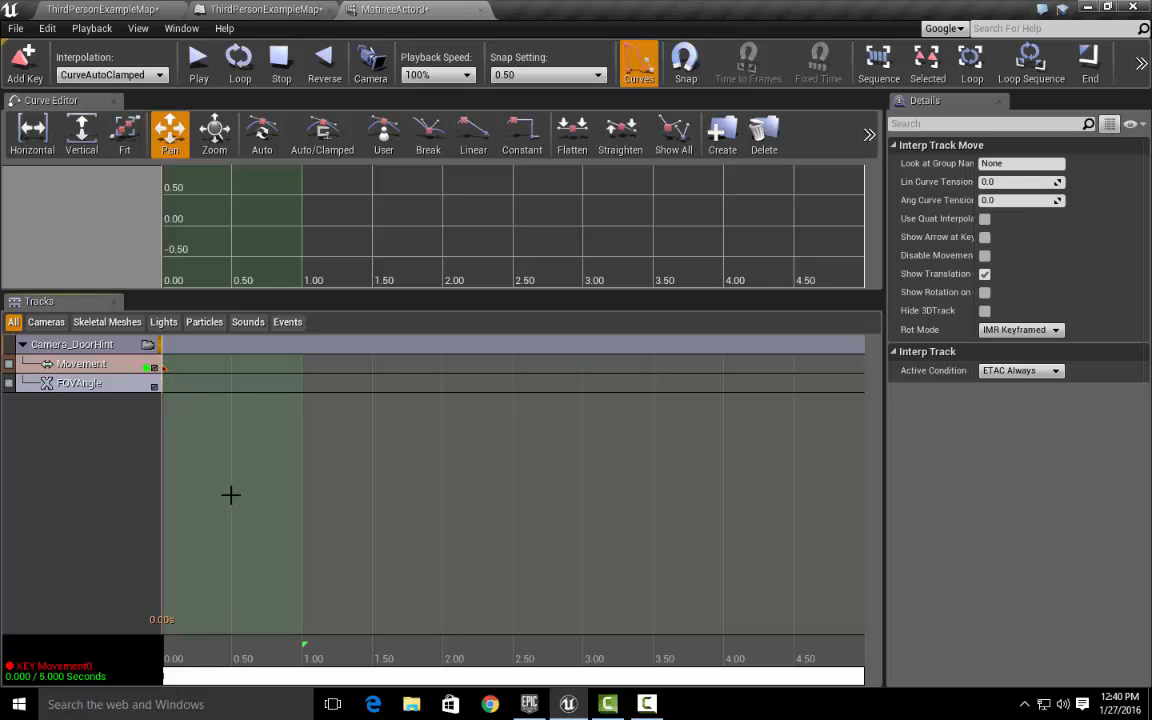
{"action": "left_click_drag", "start_coordinate": [162, 655], "coordinate": [656, 677]}
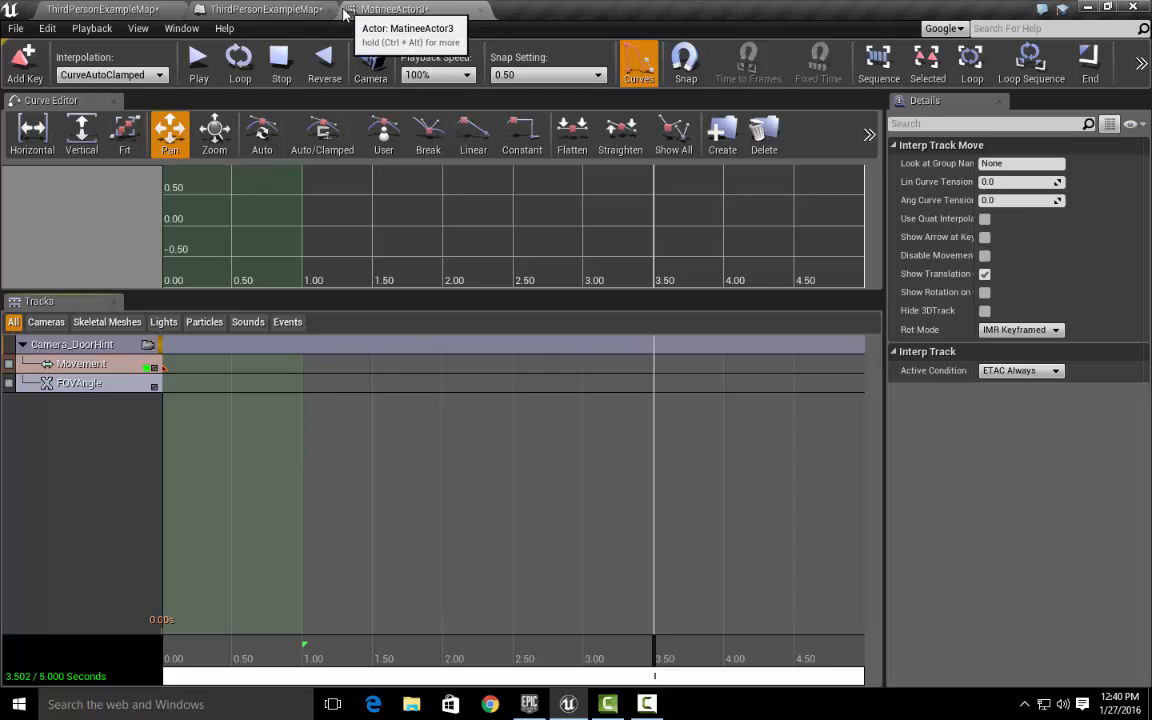
- Select CameraActor1 in the level and move it along the Y axis toward the wall door, to about Y -440 cm
{"action": "left_click", "coordinate": [118, 12]}
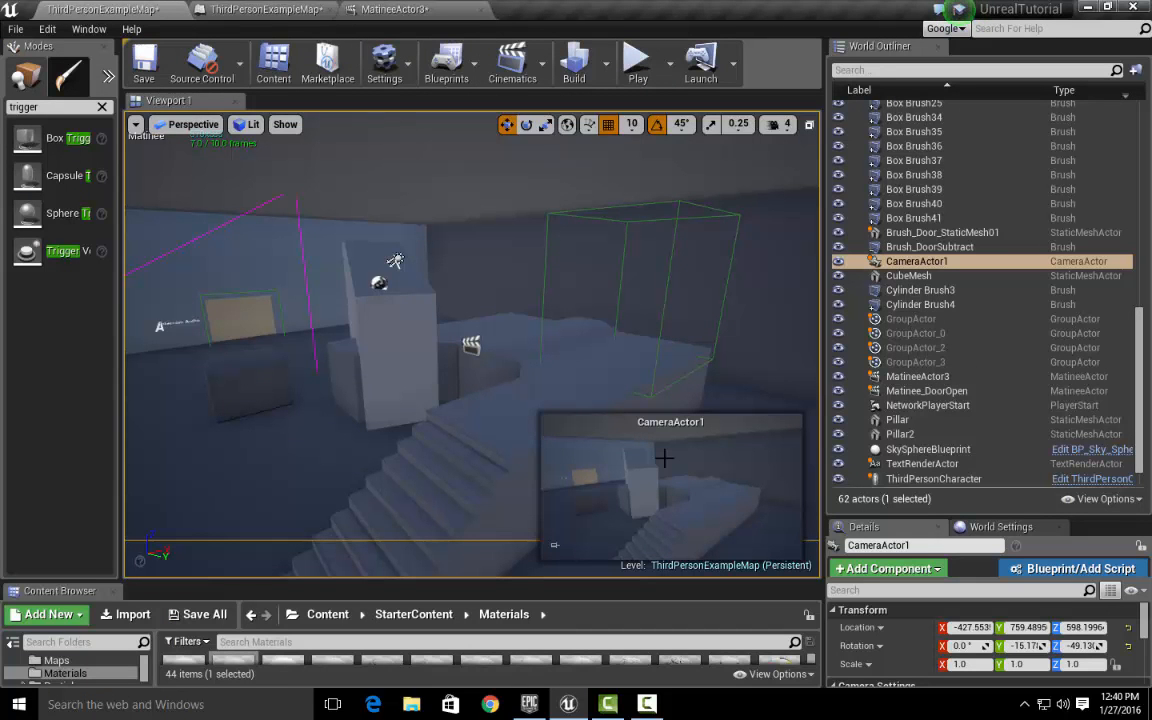
{"action": "left_click", "coordinate": [930, 276]}
{"action": "left_click", "coordinate": [916, 261]}
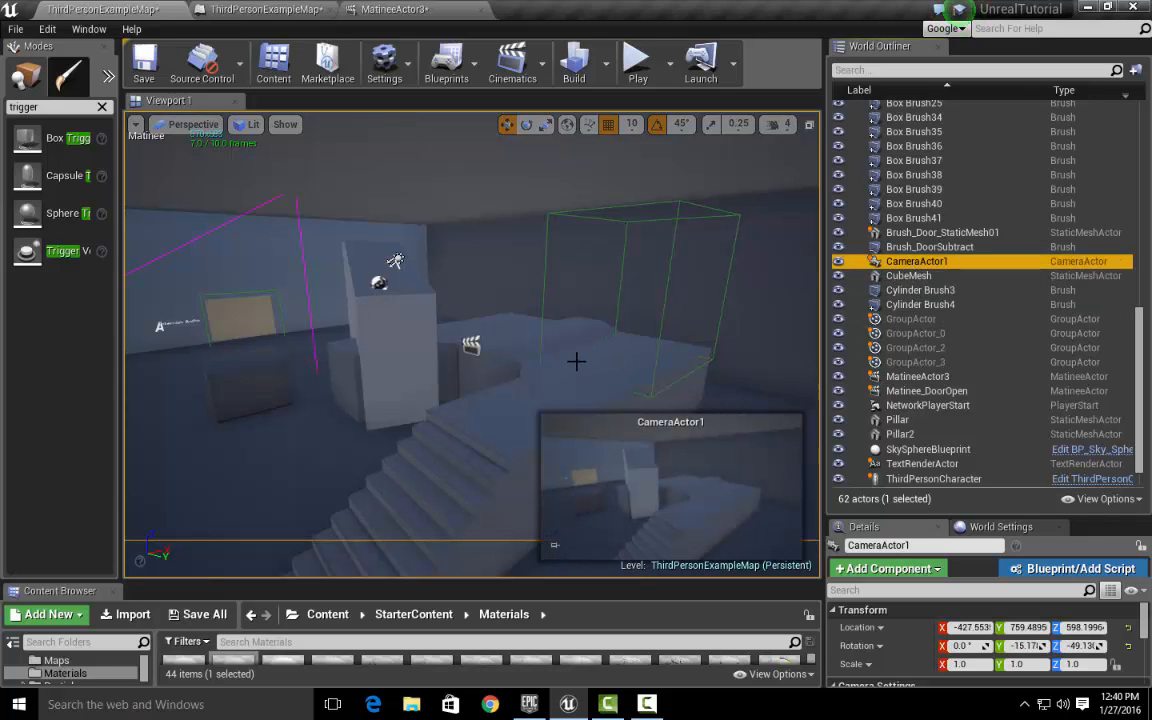
{"action": "key", "text": "f"}
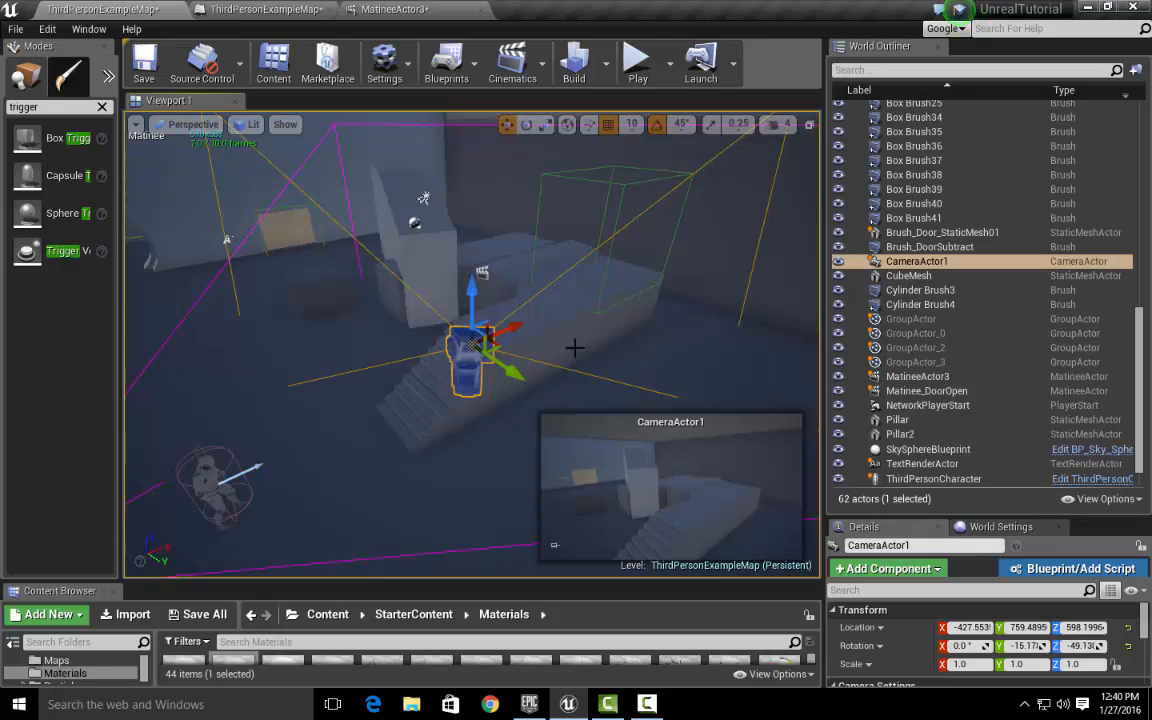
{"action": "right_click_drag", "start_coordinate": [576, 344], "coordinate": [548, 350]}
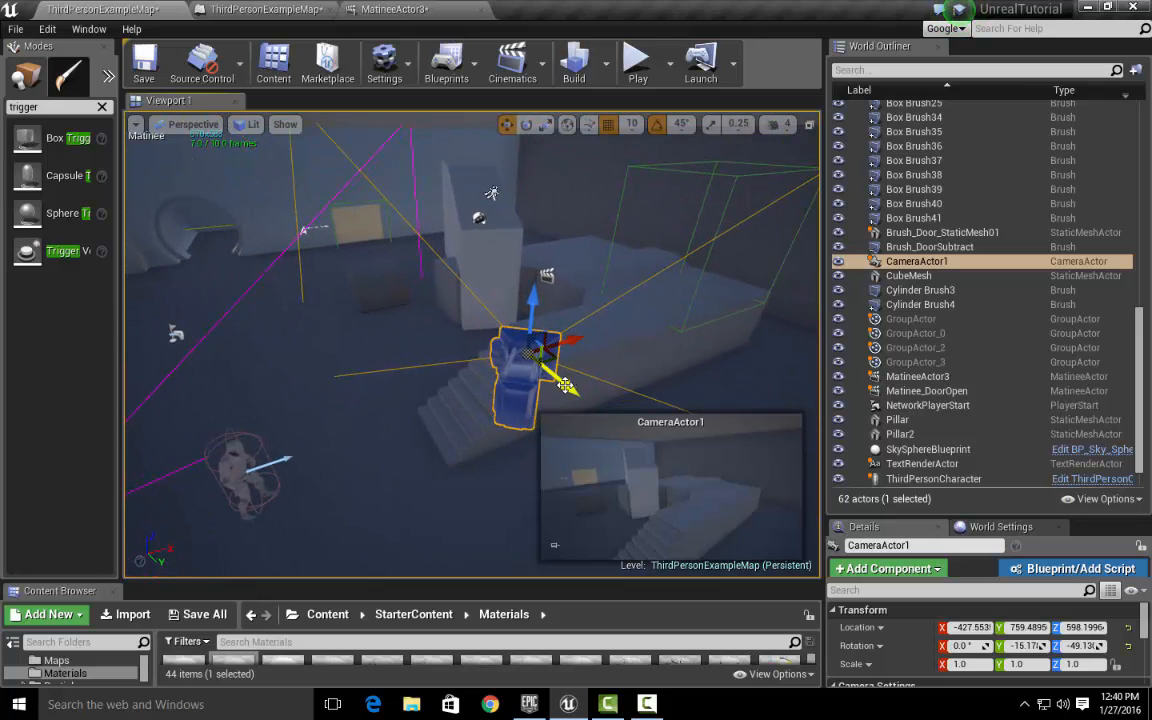
{"action": "left_click_drag", "start_coordinate": [565, 385], "coordinate": [142, 190]}
- Turn off rotation snapping and rotate CameraActor1 toward the wall door, to about -74° around Z
{"action": "key", "text": "e"}
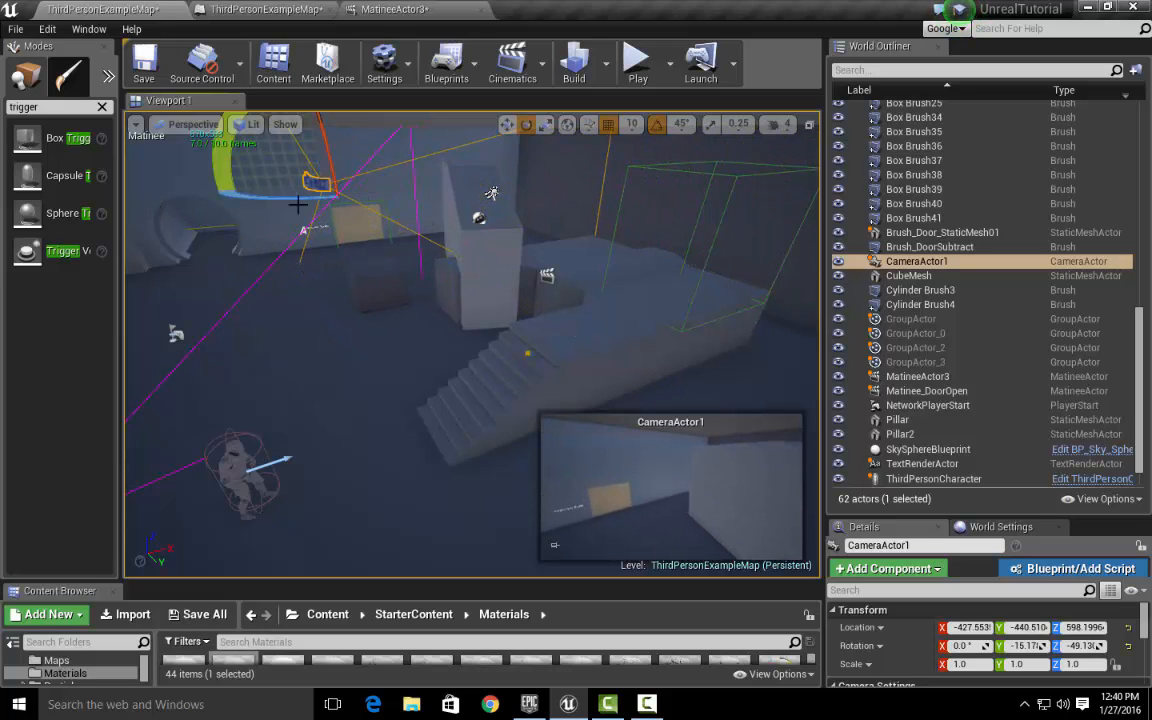
{"action": "left_click_drag", "start_coordinate": [298, 200], "coordinate": [268, 200]}
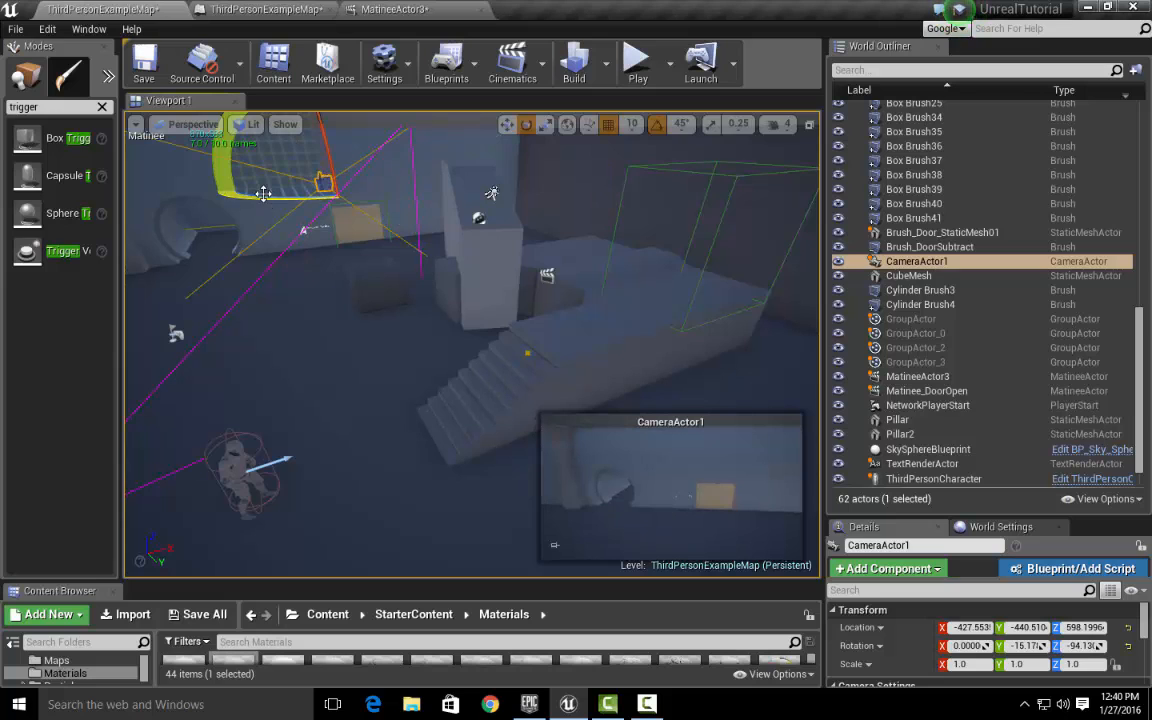
{"action": "left_click", "coordinate": [588, 125]}
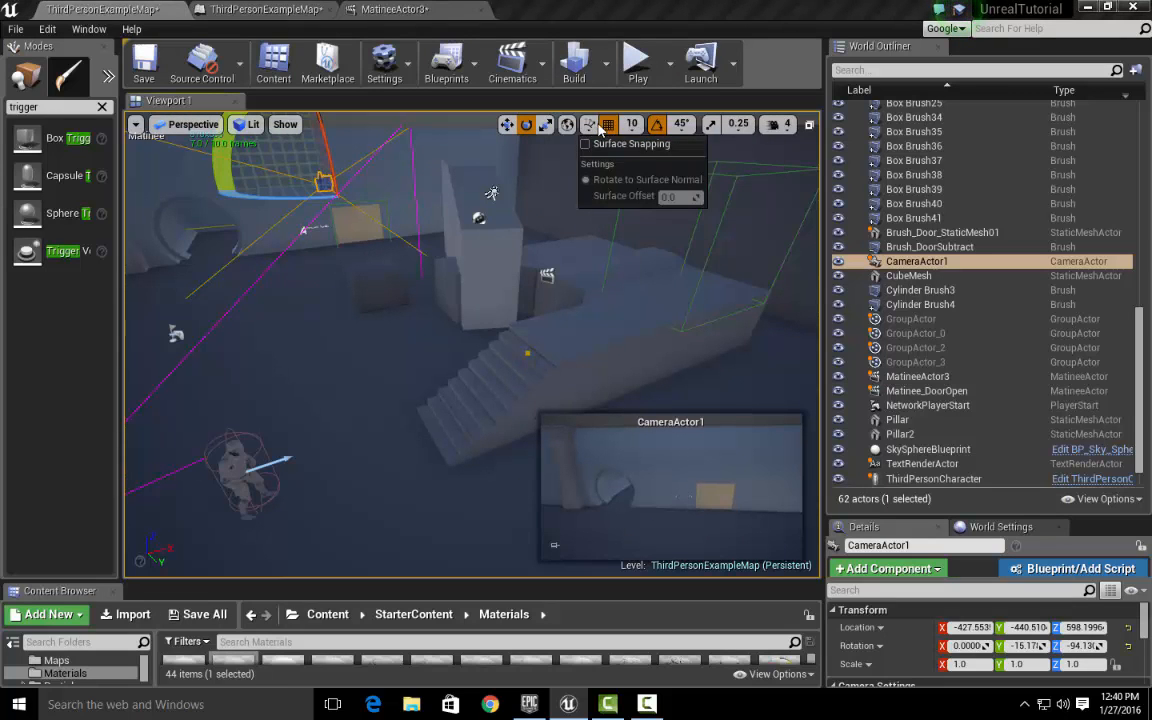
{"action": "left_click", "coordinate": [657, 125]}
{"action": "left_click_drag", "start_coordinate": [414, 199], "coordinate": [421, 176]}
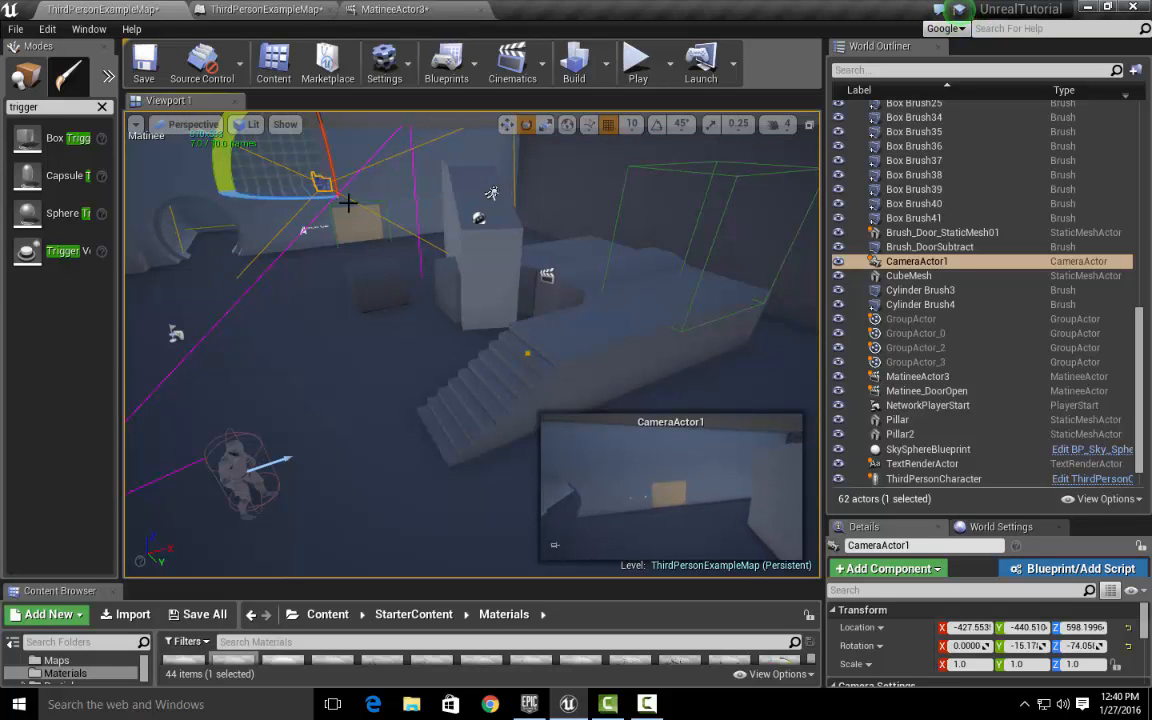
- Lower CameraActor1 to about Z 388 cm and bring it close to the wall door at about X -348, Y -1090 cm
{"action": "key", "text": "w"}
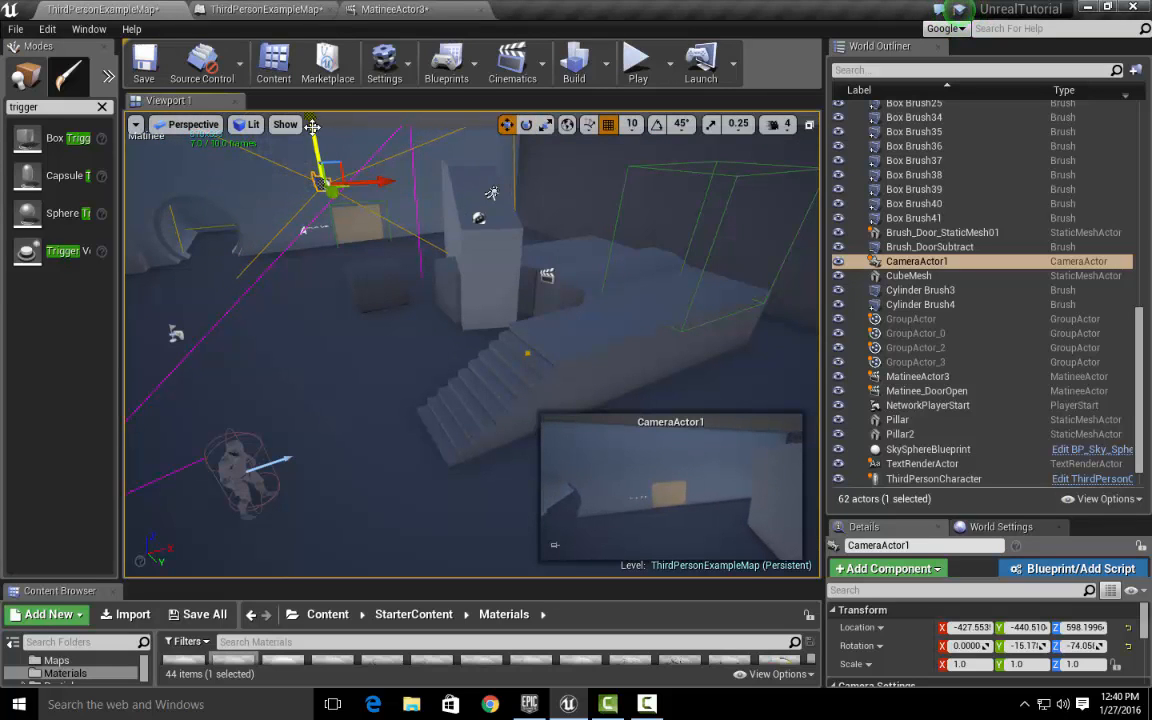
{"action": "left_click_drag", "start_coordinate": [313, 108], "coordinate": [321, 189]}
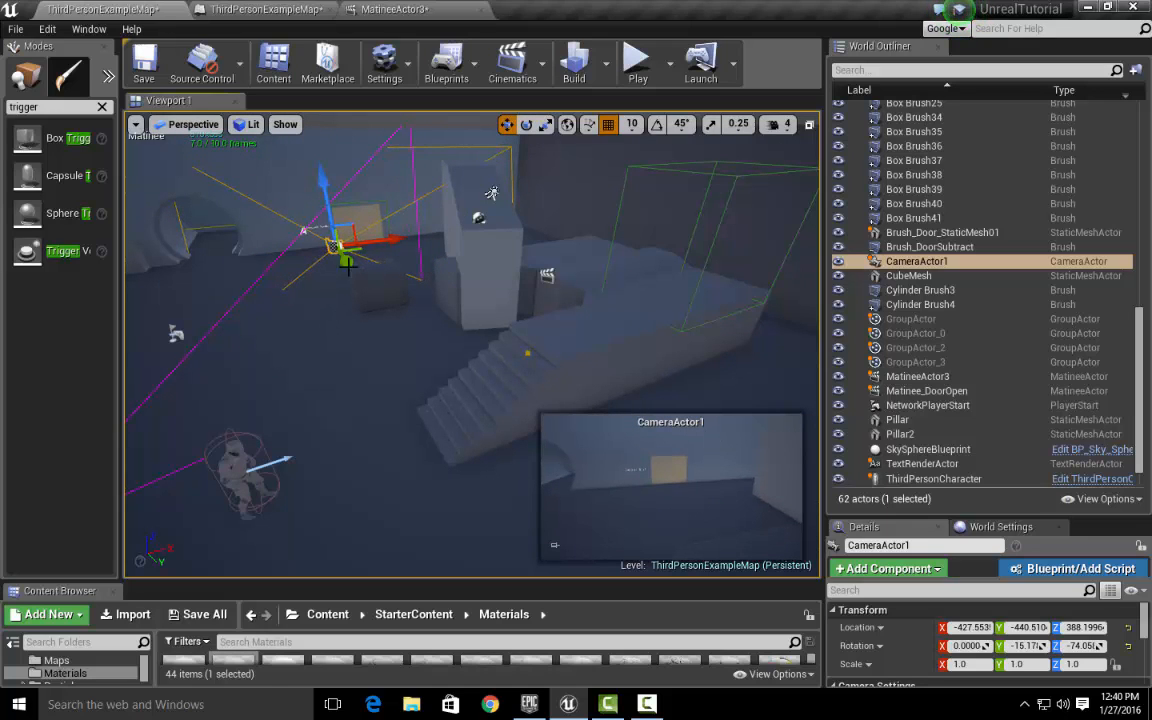
{"action": "left_click_drag", "start_coordinate": [345, 258], "coordinate": [386, 210]}
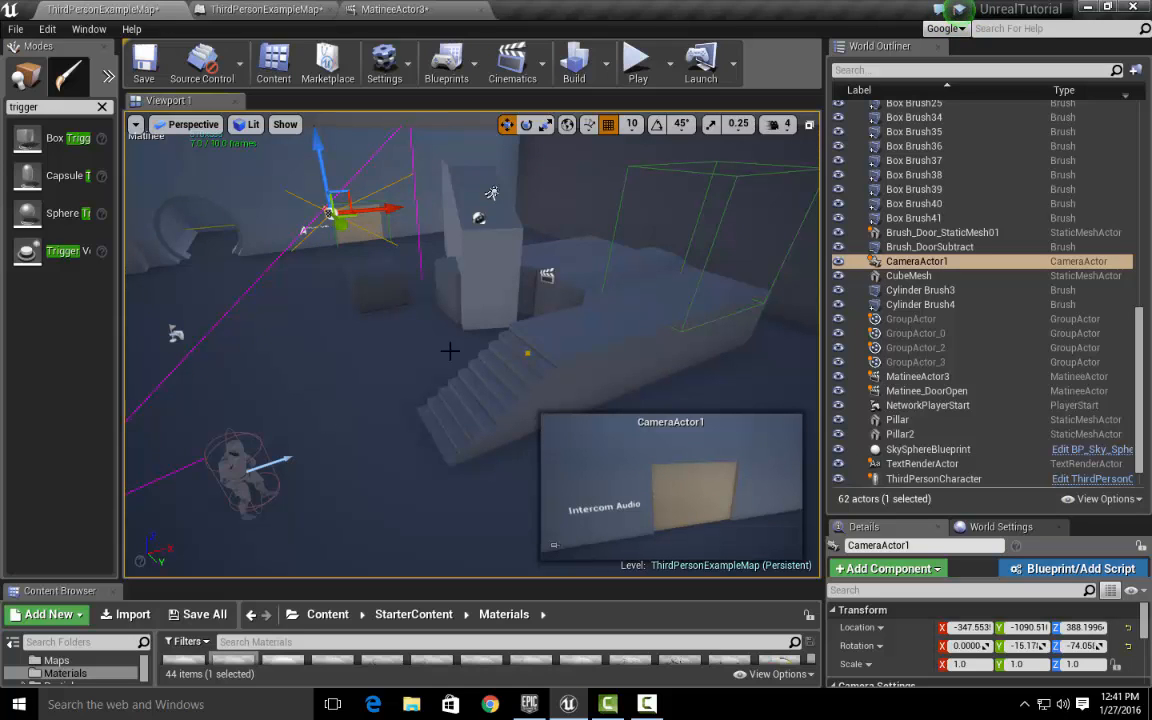
- Add a key to the Movement track of Camera_DoorHint at about 3.5 seconds and check the camera path in the level
{"action": "left_click", "coordinate": [400, 12]}
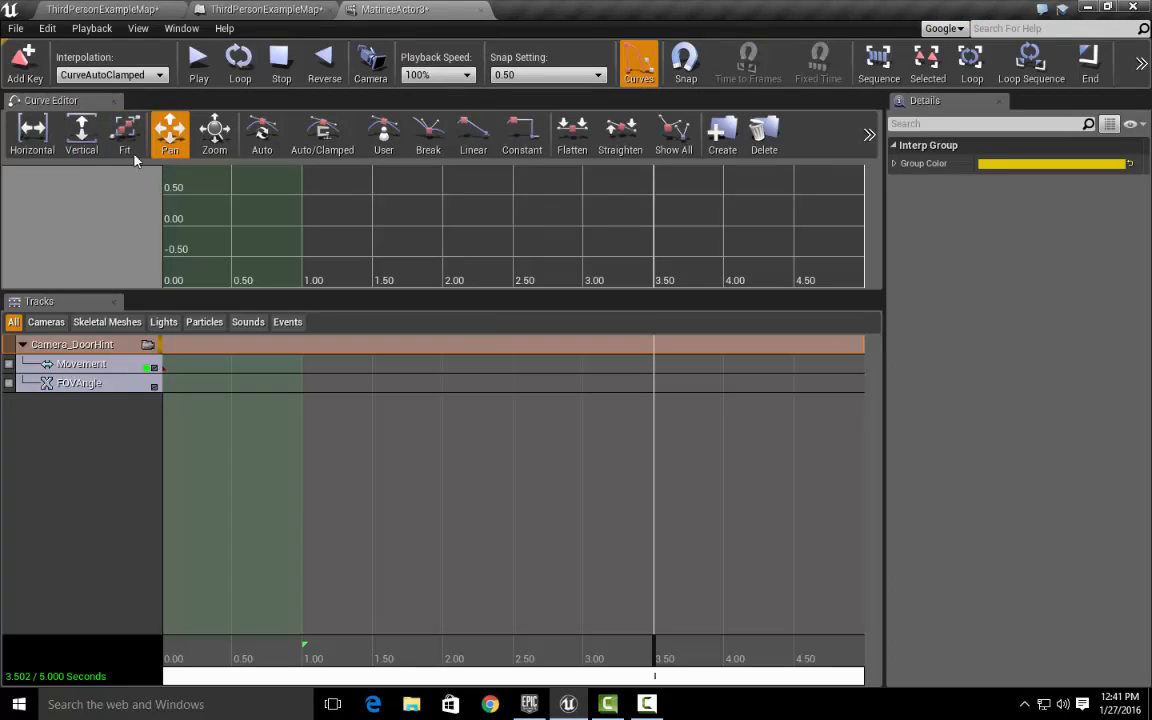
{"action": "left_click", "coordinate": [30, 68]}
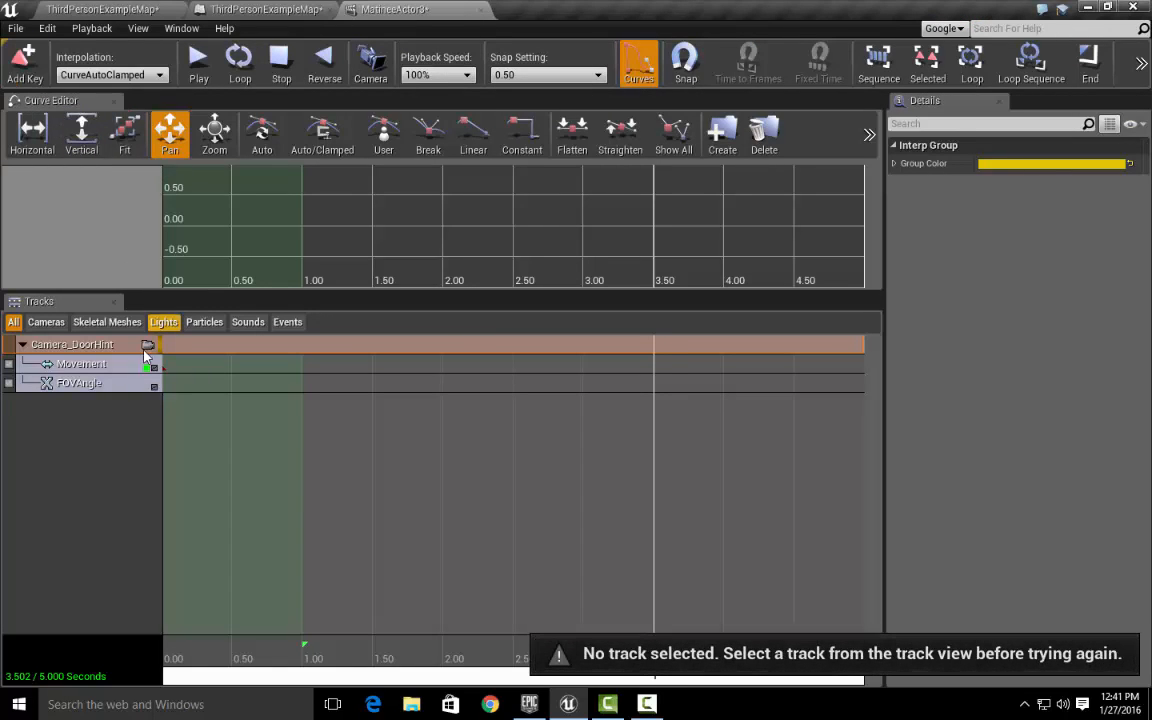
{"action": "left_click", "coordinate": [112, 366]}
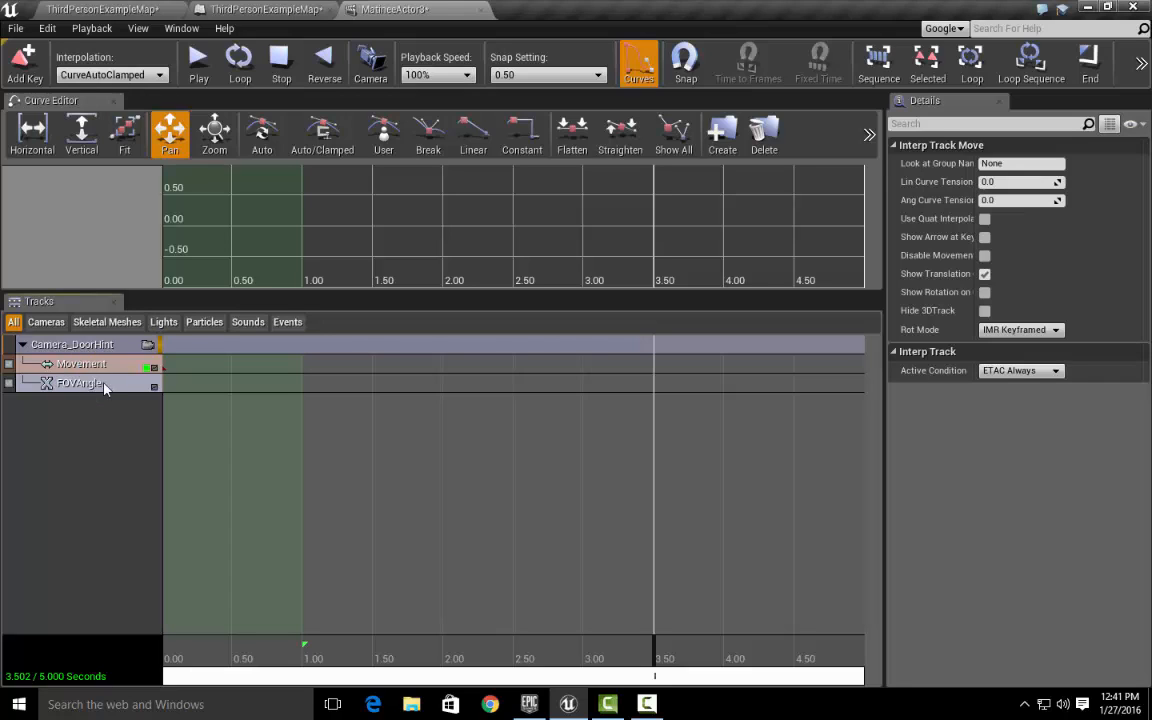
{"action": "left_click", "coordinate": [39, 84]}
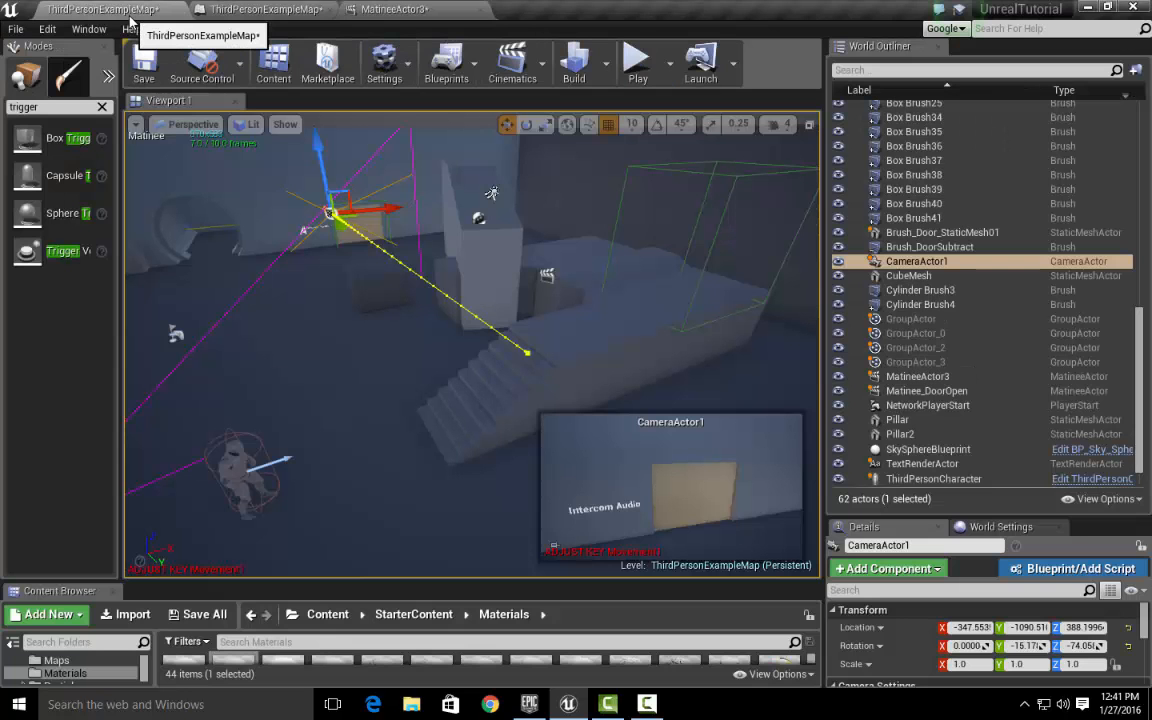
- Scrub the Camera_DoorHint timeline from 3.5 seconds back to 0 while viewing the level, and check CameraActor1 along its path
{"action": "left_click", "coordinate": [129, 12]}
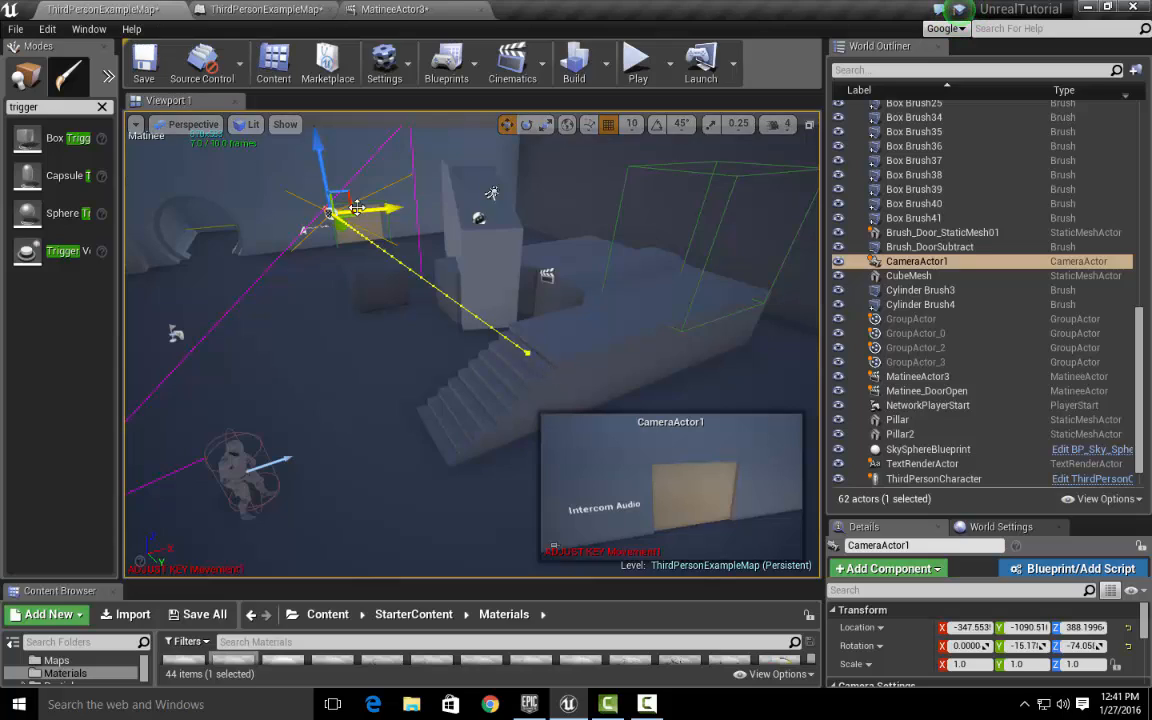
{"action": "left_click", "coordinate": [385, 9]}
{"action": "left_click", "coordinate": [437, 9]}
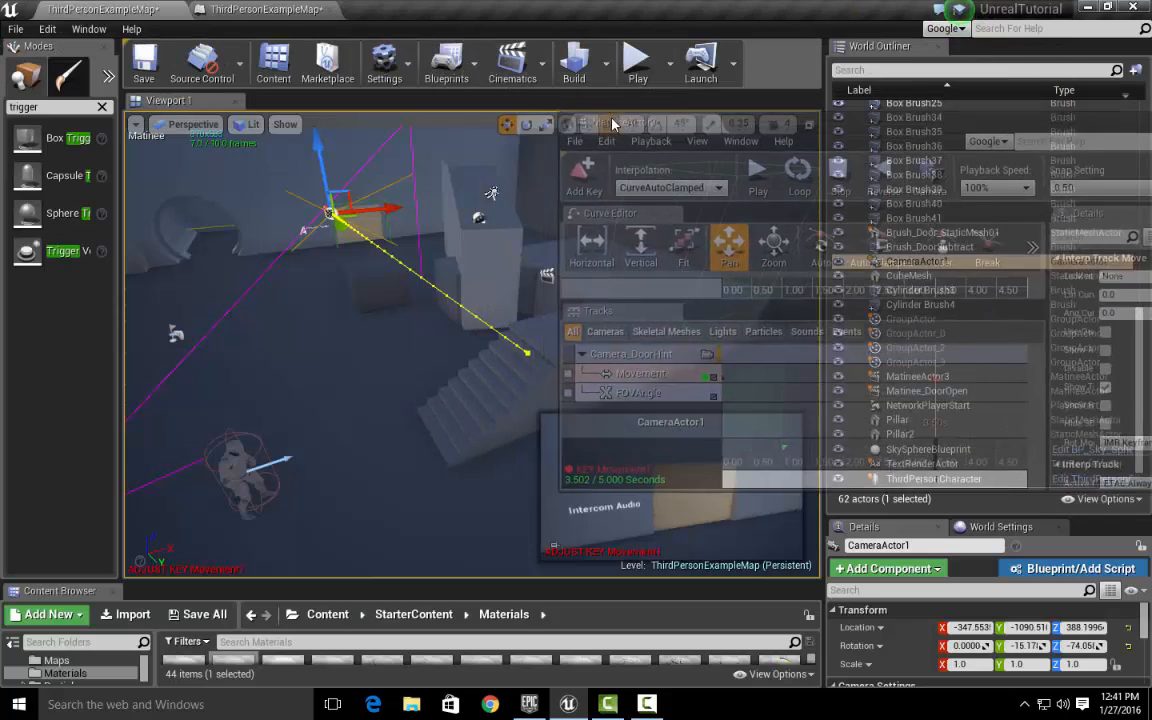
{"action": "left_click_drag", "start_coordinate": [697, 233], "coordinate": [698, 235]}
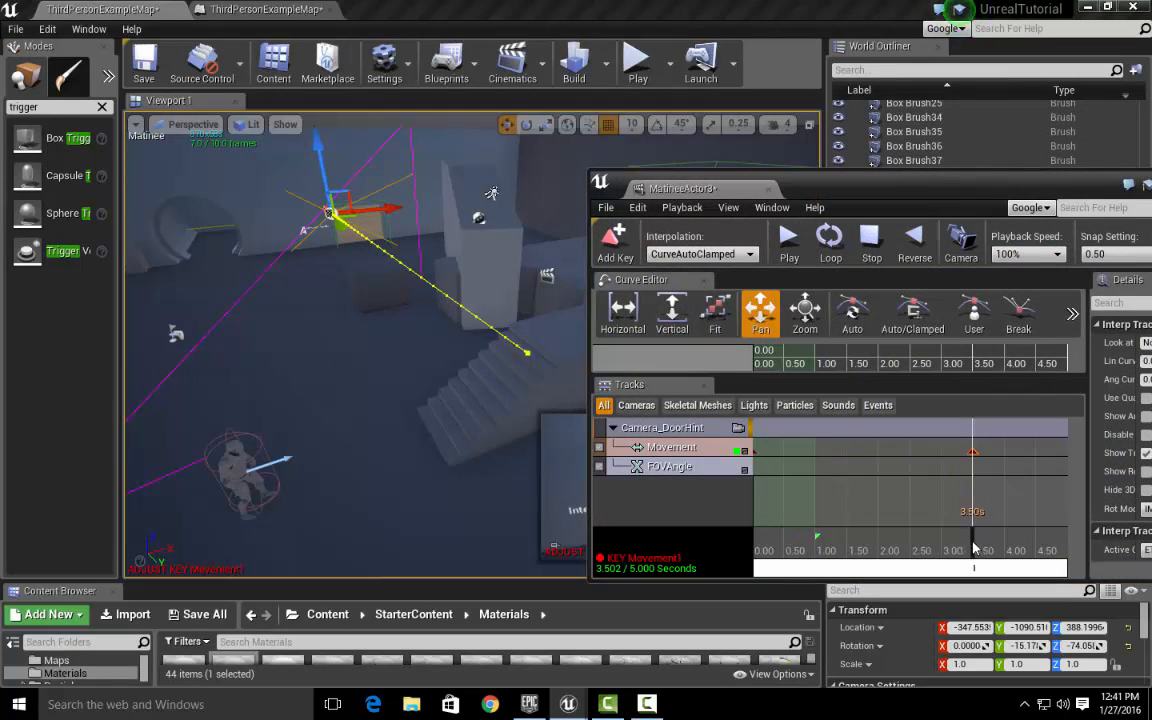
{"action": "left_click_drag", "start_coordinate": [975, 545], "coordinate": [755, 545]}
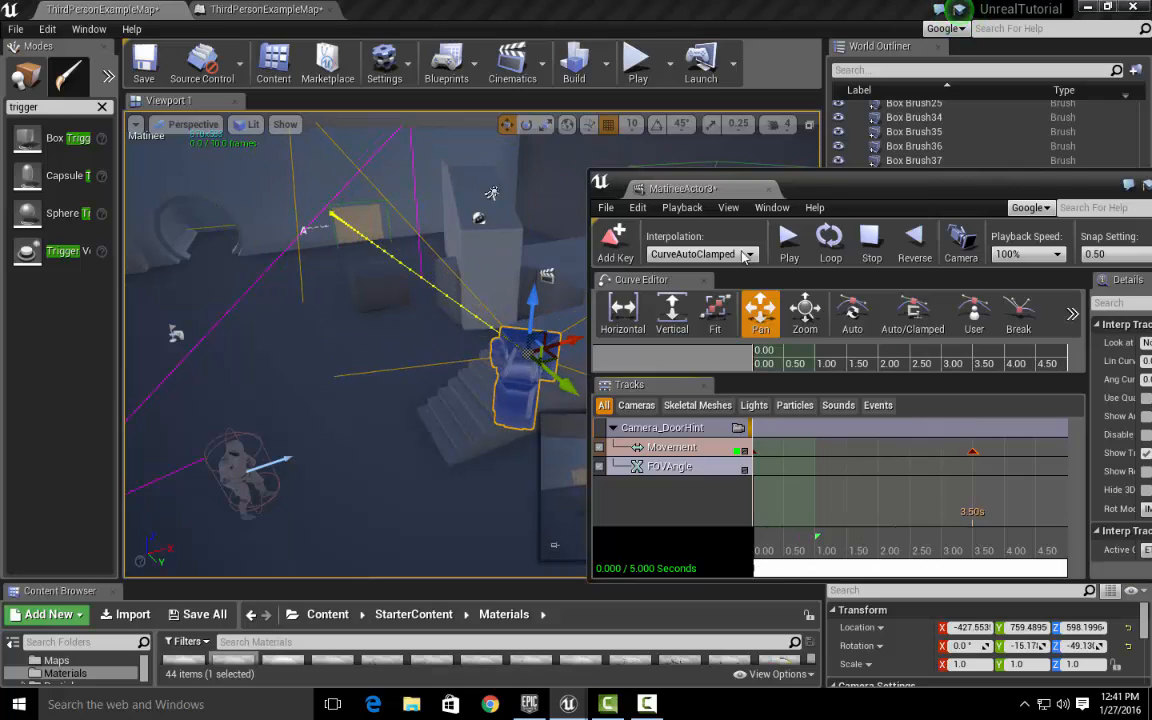
{"action": "double_click", "coordinate": [697, 190]}
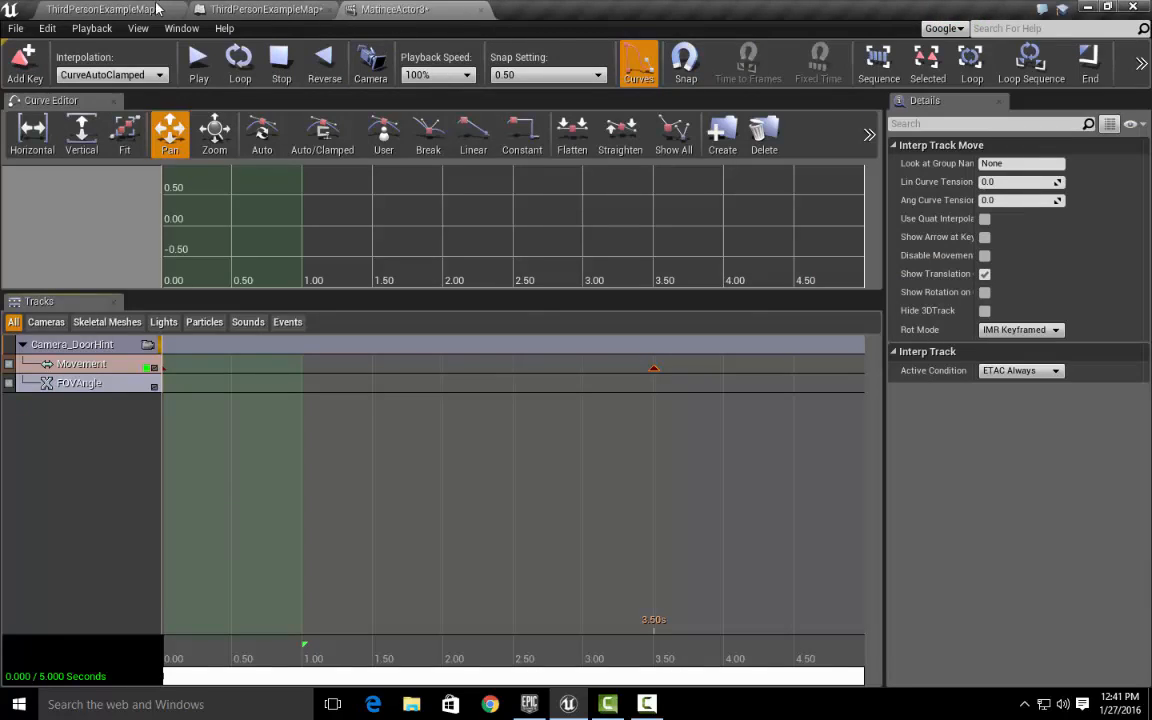
{"action": "left_click", "coordinate": [150, 9]}
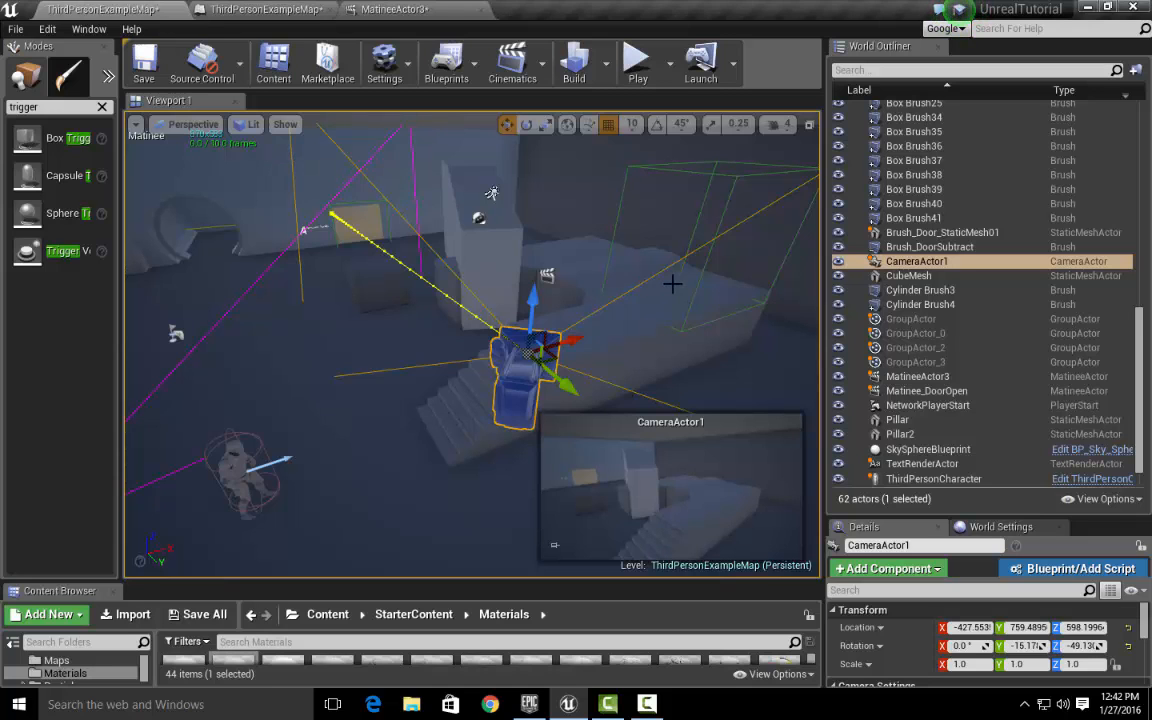
- Select Trigger_CameraDoor in the level and delete its existing OnActorBeginOverlap event from the Level Blueprint
{"action": "right_click_drag", "start_coordinate": [672, 284], "coordinate": [694, 275]}
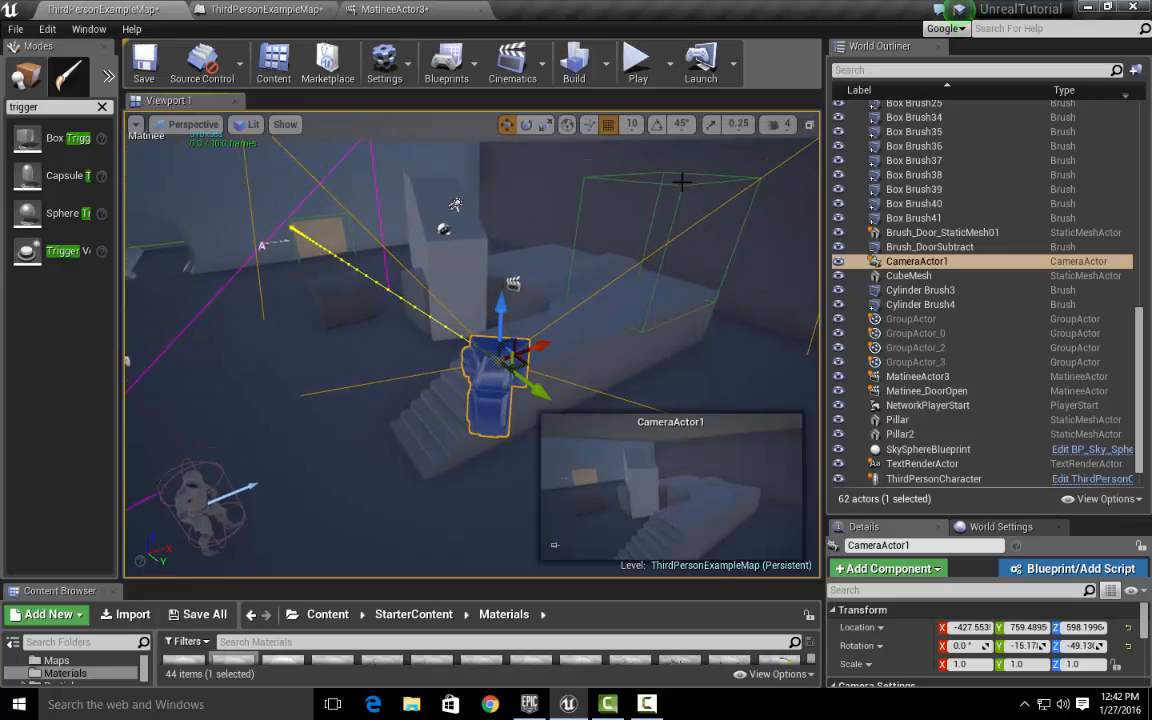
{"action": "left_click", "coordinate": [614, 371]}
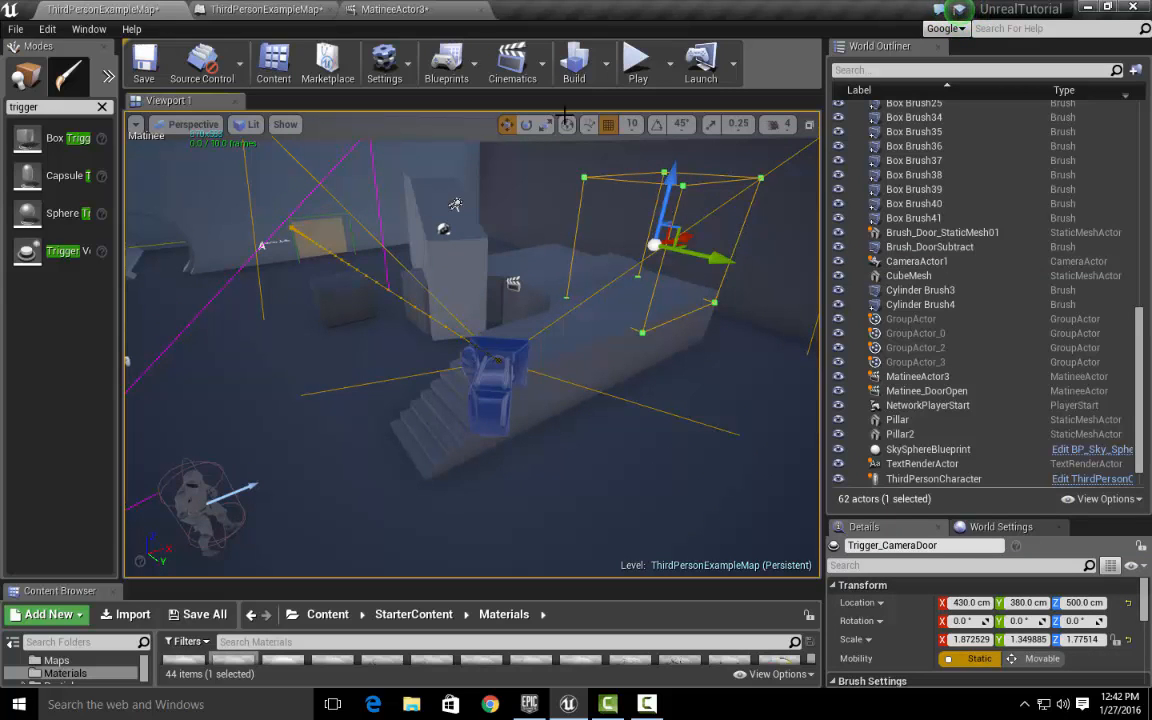
{"action": "left_click", "coordinate": [260, 12]}
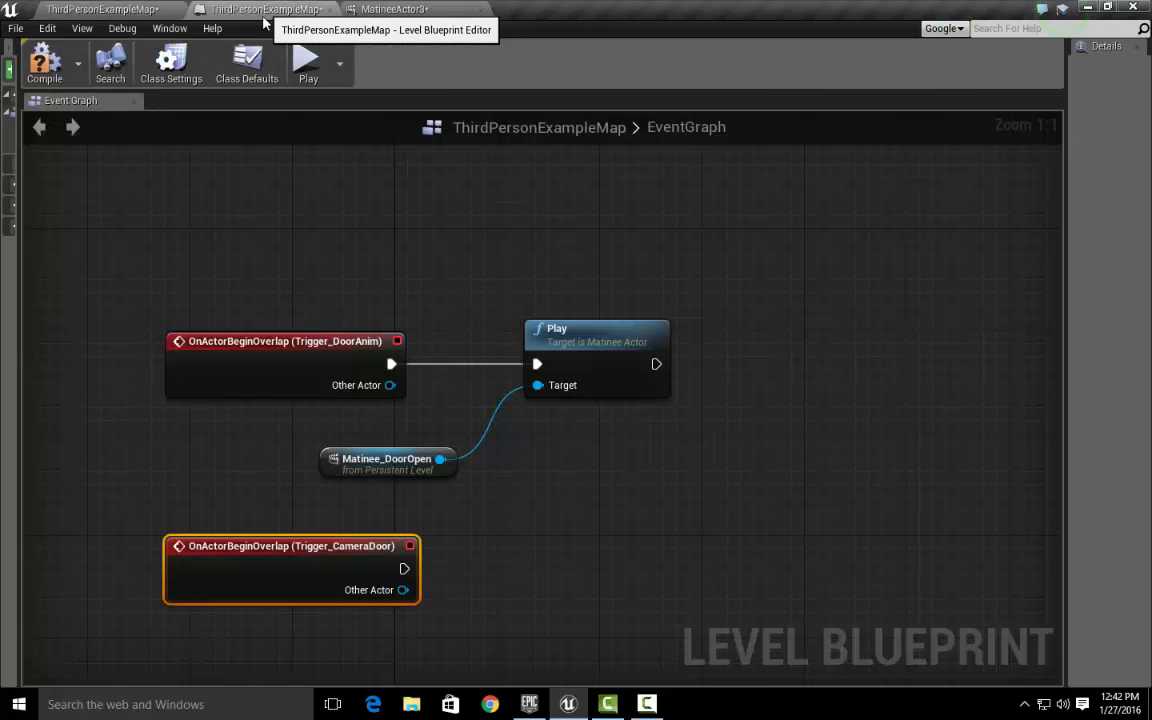
{"action": "right_click_drag", "start_coordinate": [590, 557], "coordinate": [635, 419]}
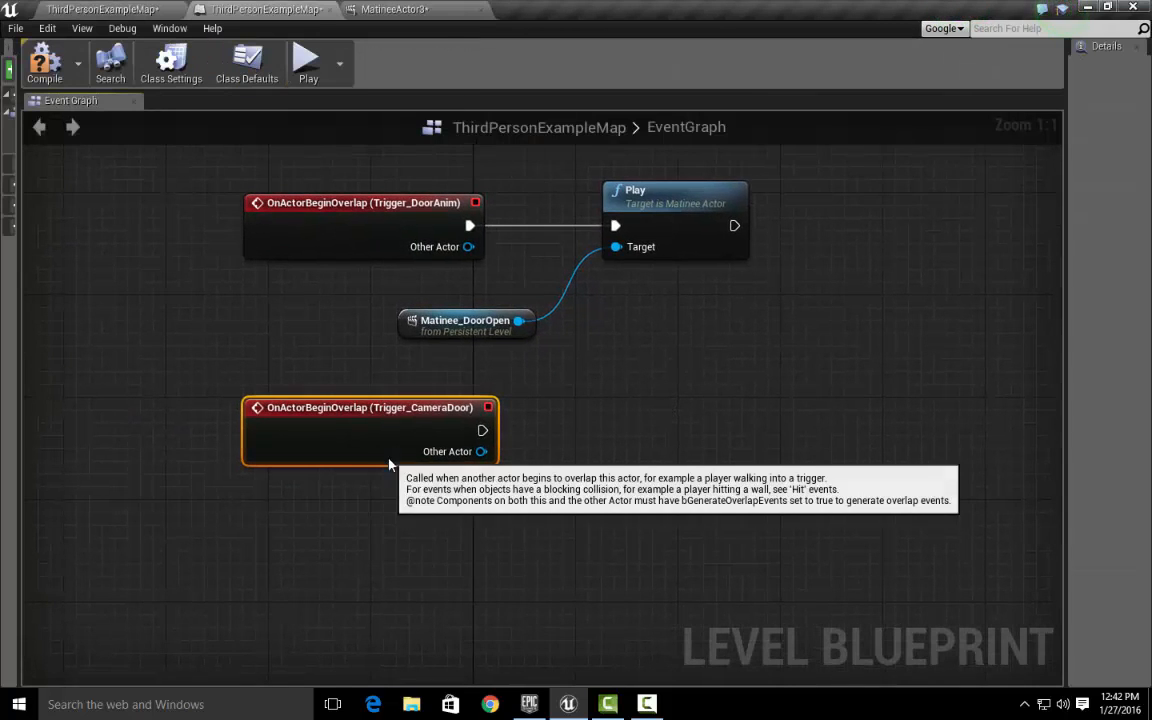
{"action": "key", "text": "Delete"}
- Add an On Actor Begin Overlap event for Trigger_CameraDoor to the event graph and place it below the Matinee_DoorOpen reference
{"action": "right_click", "coordinate": [291, 401]}
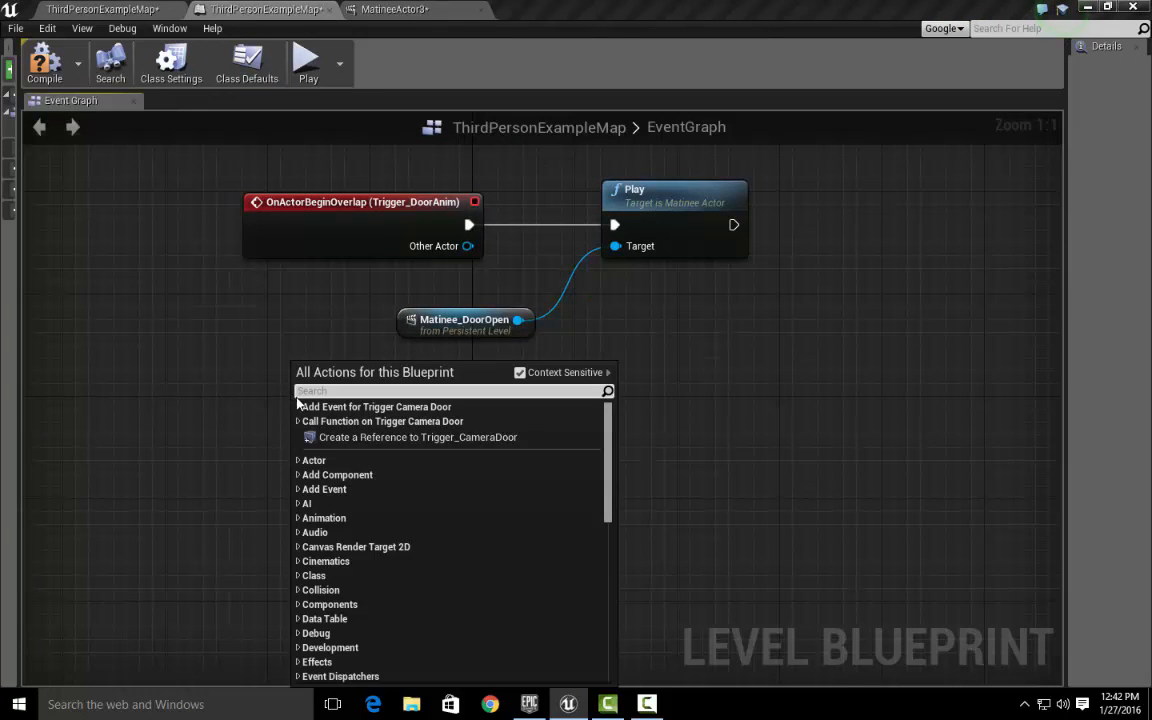
{"action": "left_click", "coordinate": [298, 407]}
{"action": "left_click", "coordinate": [308, 418]}
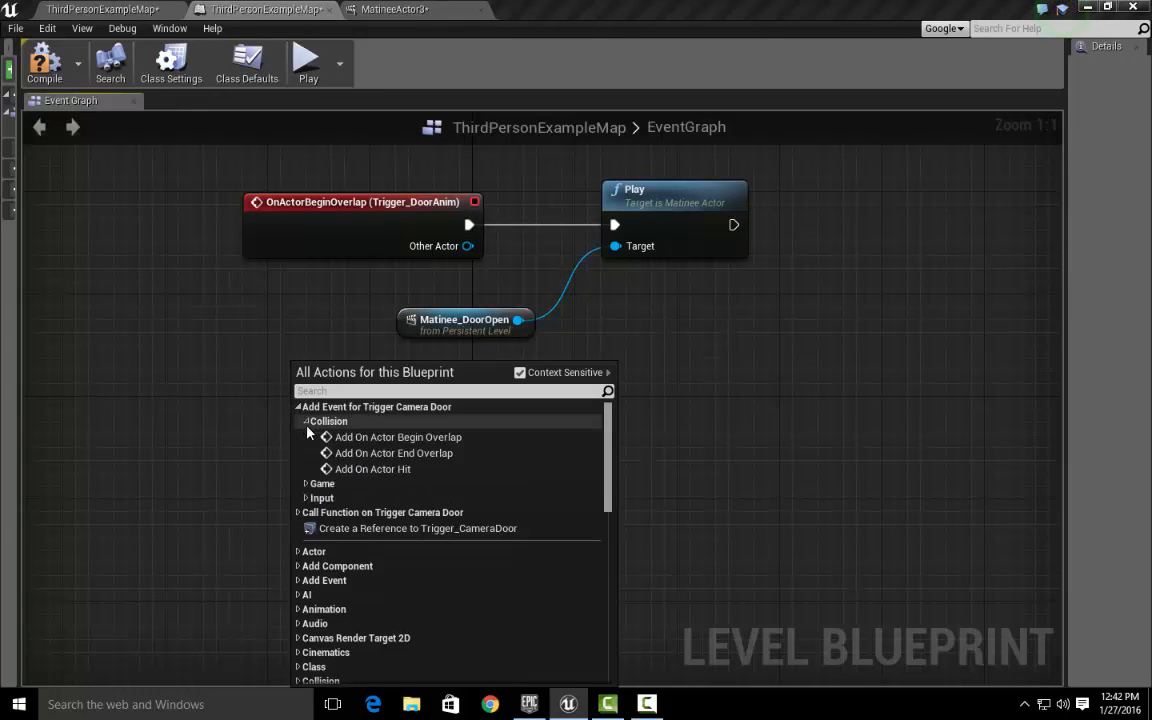
{"action": "left_click", "coordinate": [533, 437]}
{"action": "left_click_drag", "start_coordinate": [424, 427], "coordinate": [360, 414]}
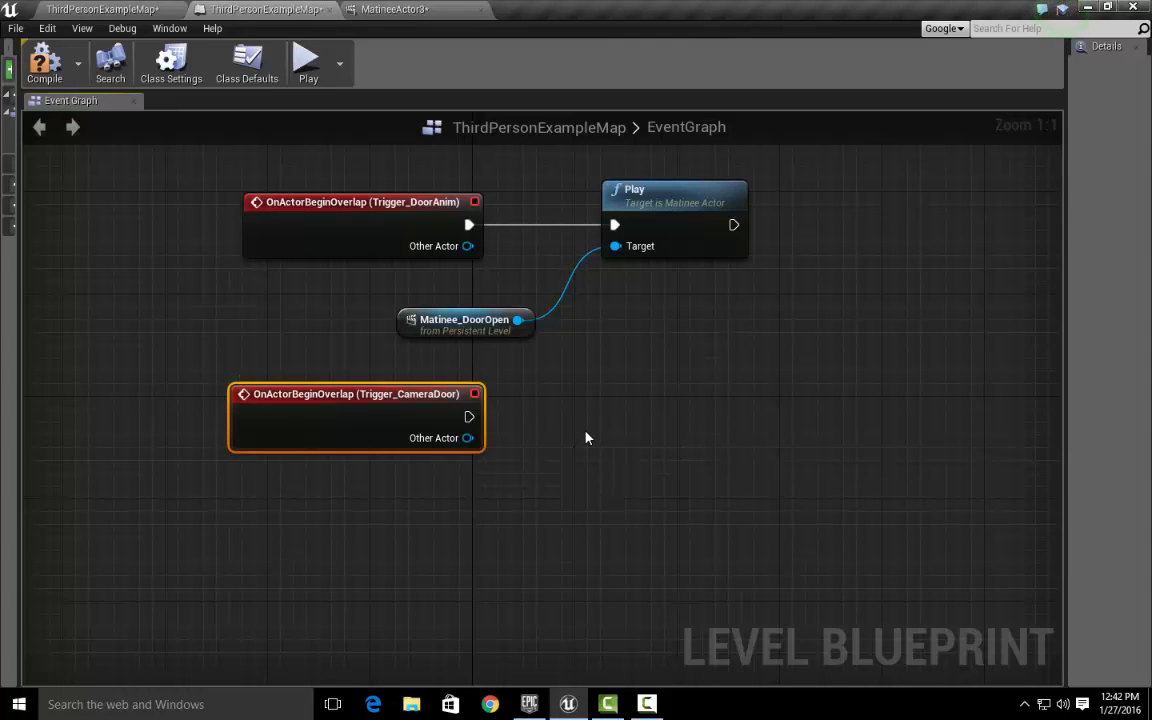
- Add a Matinee Actor Play node to the Trigger_CameraDoor overlap event, searching "play" without context filtering, and align it with the event
{"action": "right_click_drag", "start_coordinate": [619, 402], "coordinate": [570, 457]}
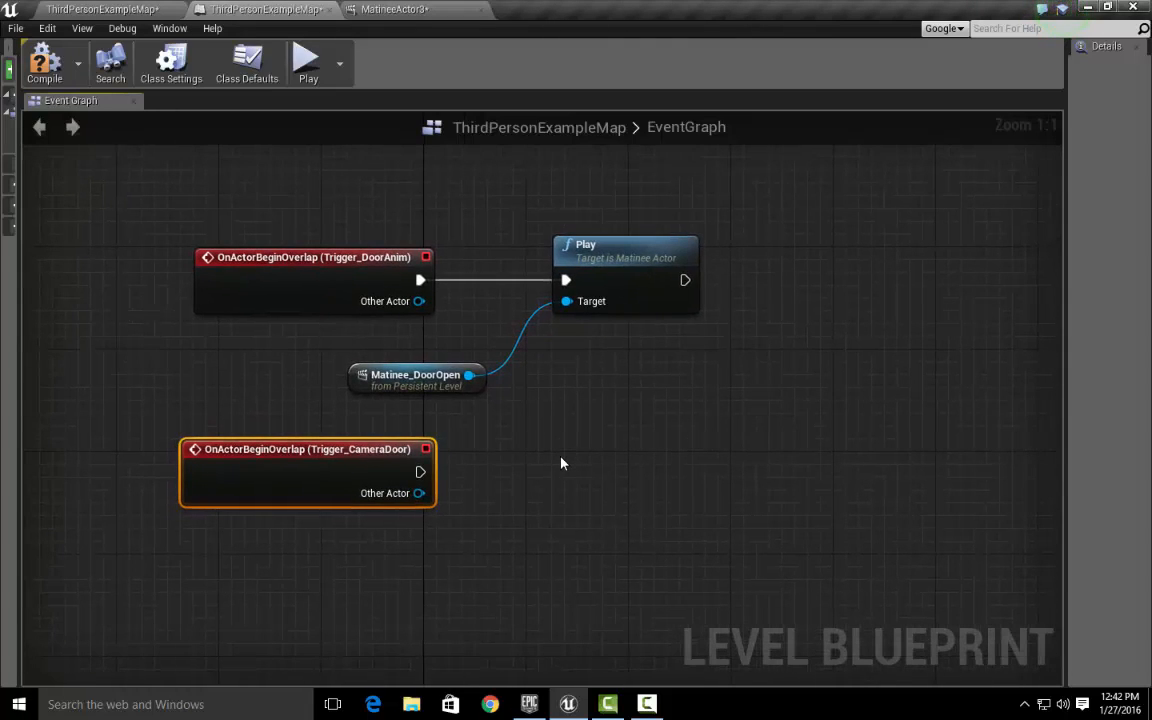
{"action": "left_click", "coordinate": [605, 250]}
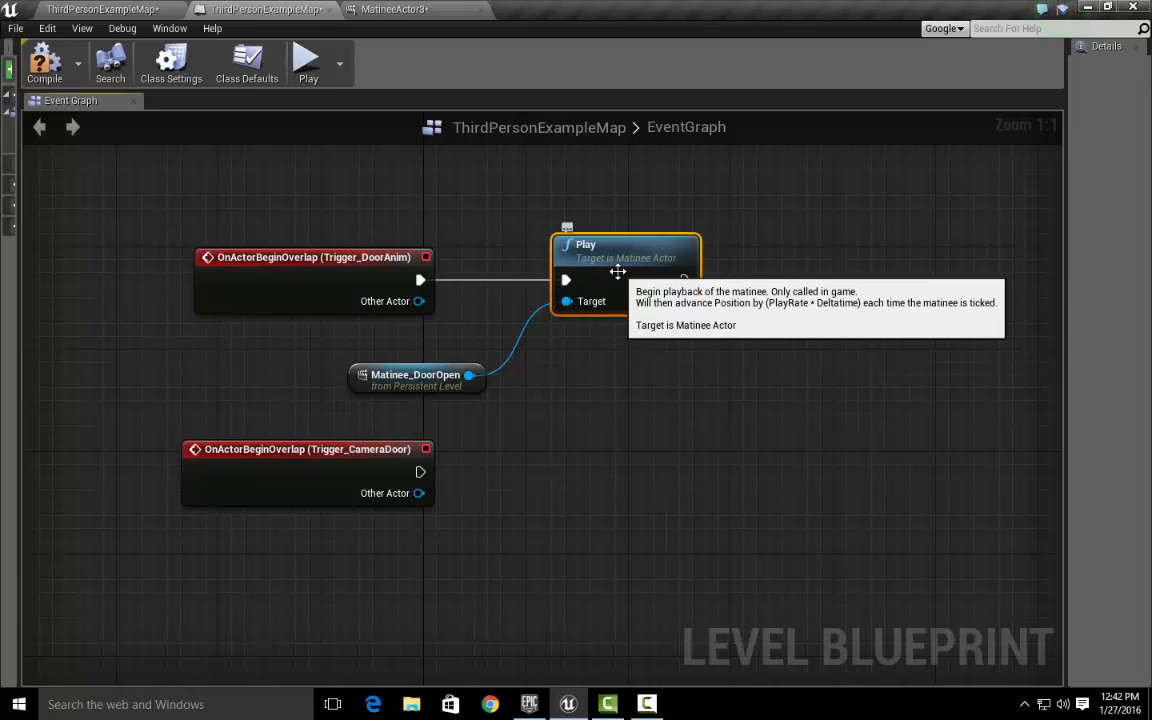
{"action": "left_click_drag", "start_coordinate": [420, 471], "coordinate": [590, 418]}
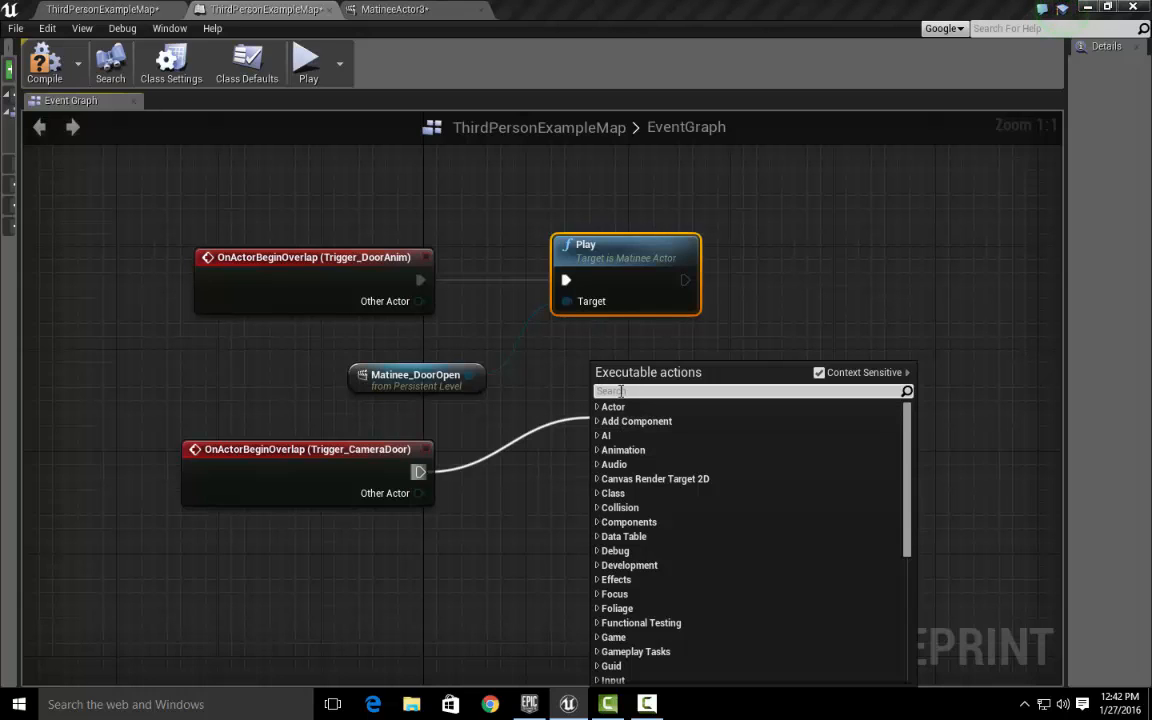
{"action": "type", "text": "play"}
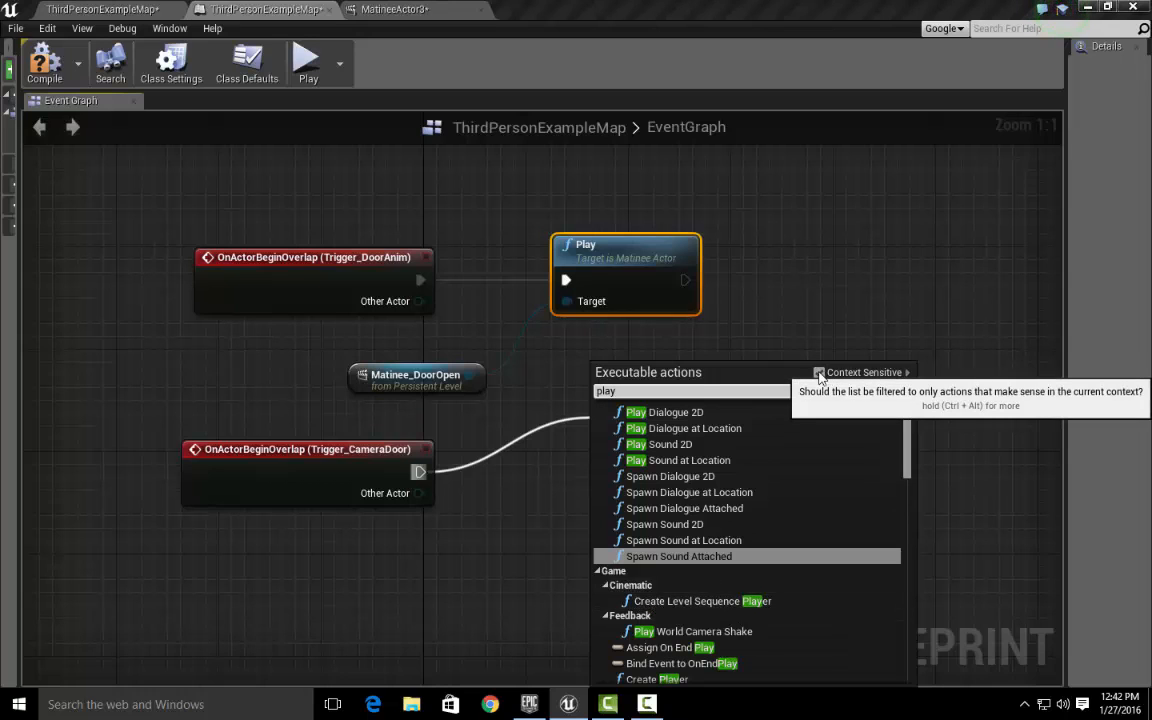
{"action": "left_click", "coordinate": [819, 373]}
{"action": "scroll", "coordinate": [665, 605], "scroll_direction": "down", "scroll_amount": 2}
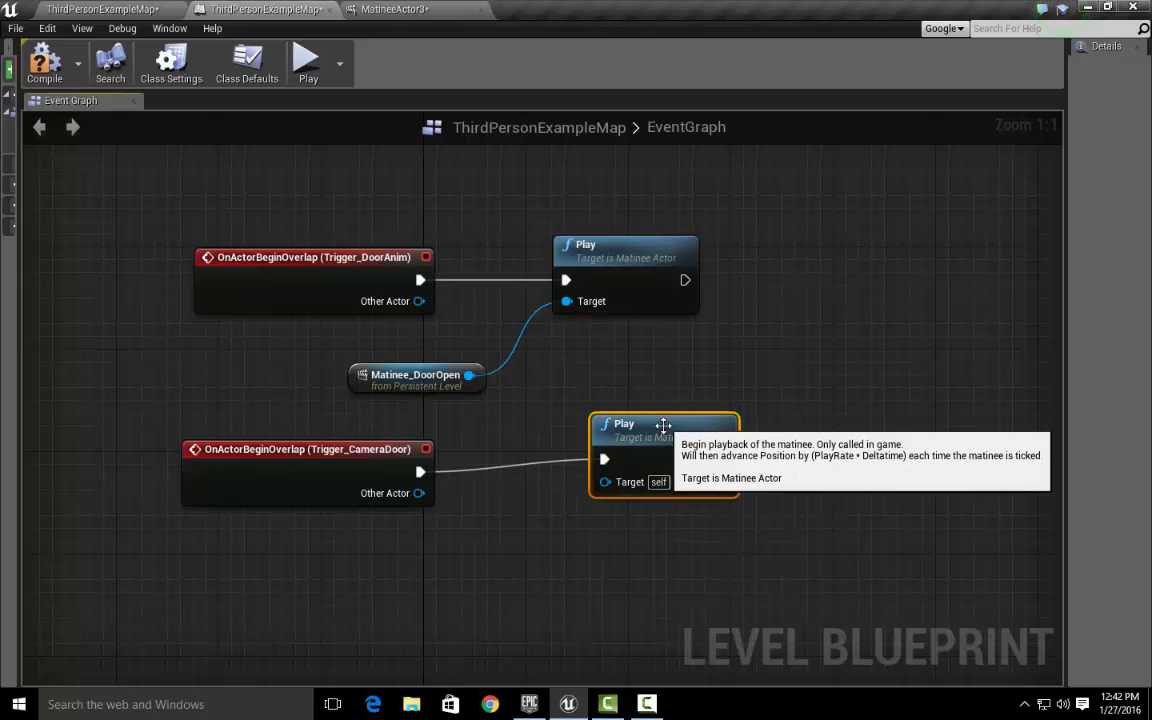
{"action": "left_click_drag", "start_coordinate": [663, 429], "coordinate": [650, 442]}
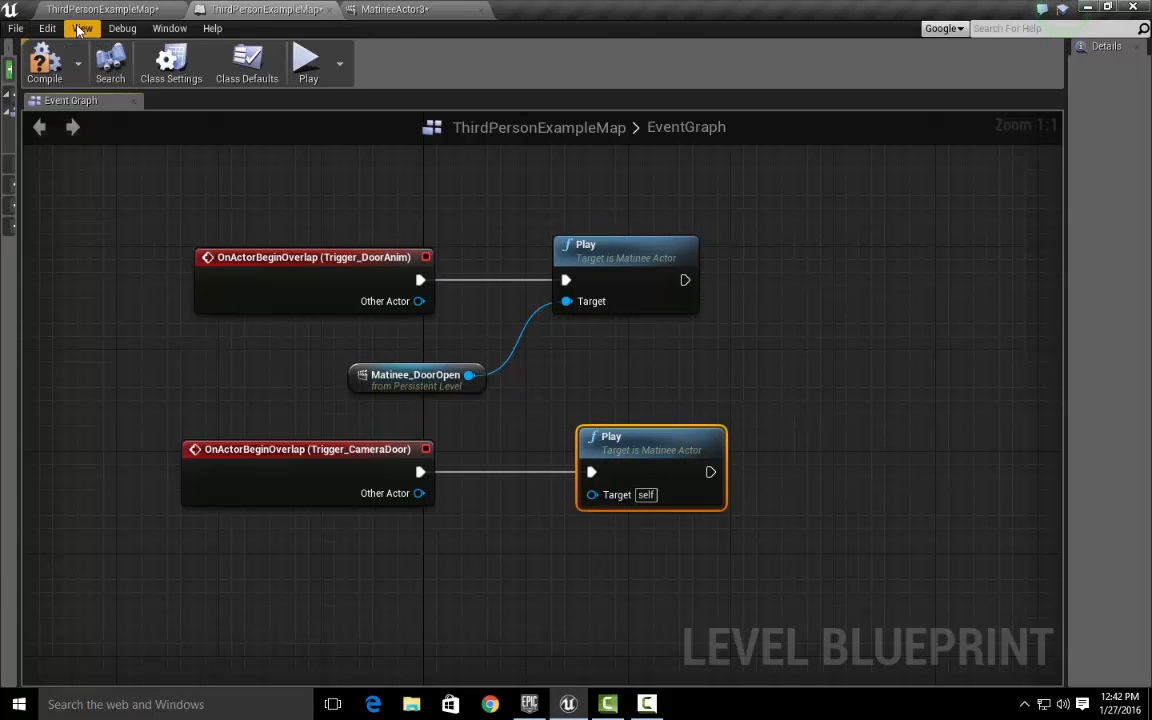
- Close the Matinee editor and rename MatineeActor3 to Matinee_CameraDoor in the level
{"action": "left_click", "coordinate": [100, 9]}
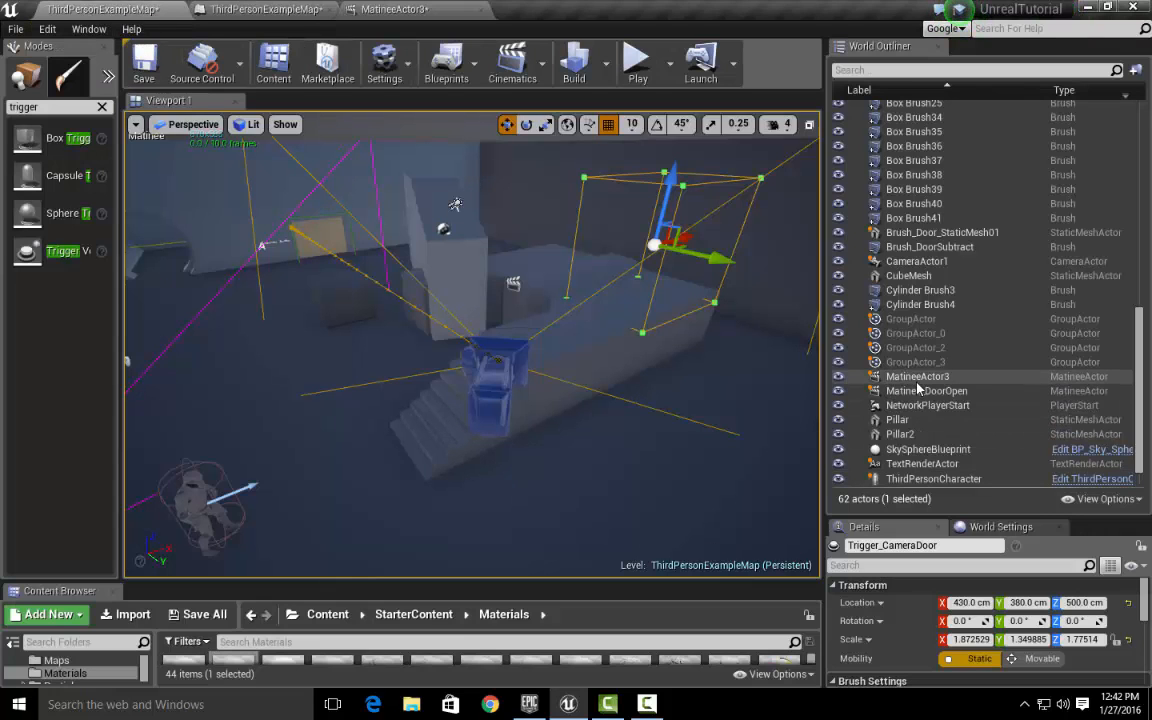
{"action": "left_click", "coordinate": [400, 9]}
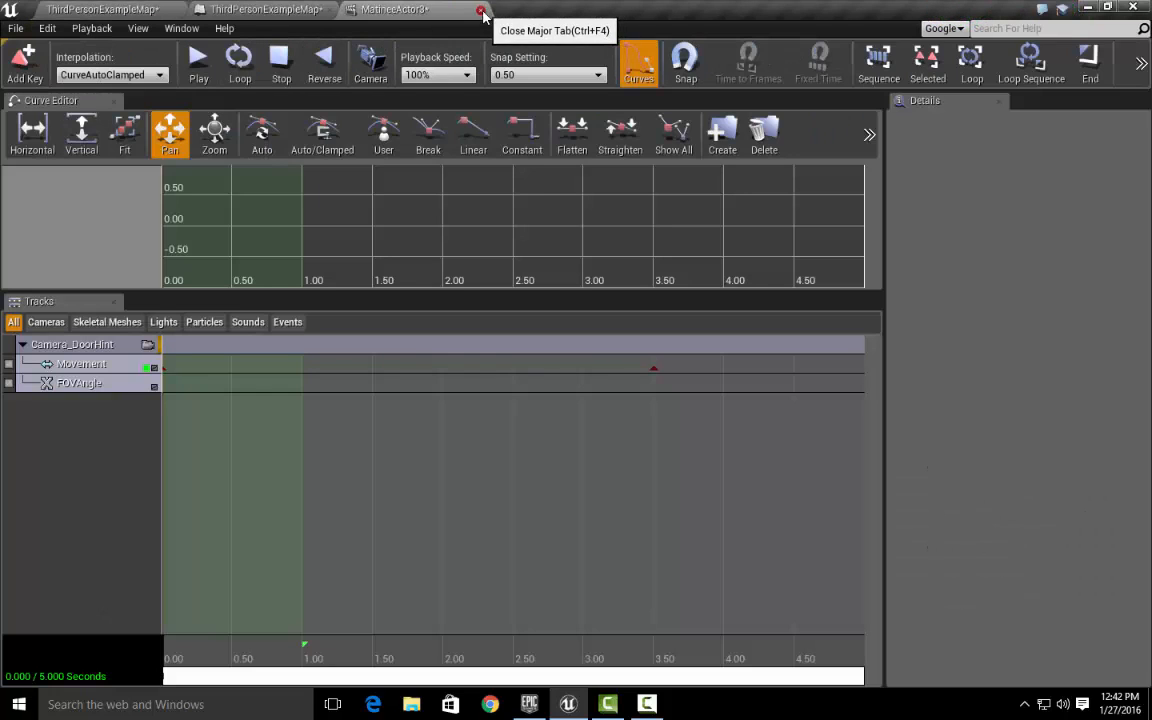
{"action": "left_click", "coordinate": [481, 10]}
{"action": "left_click", "coordinate": [110, 9]}
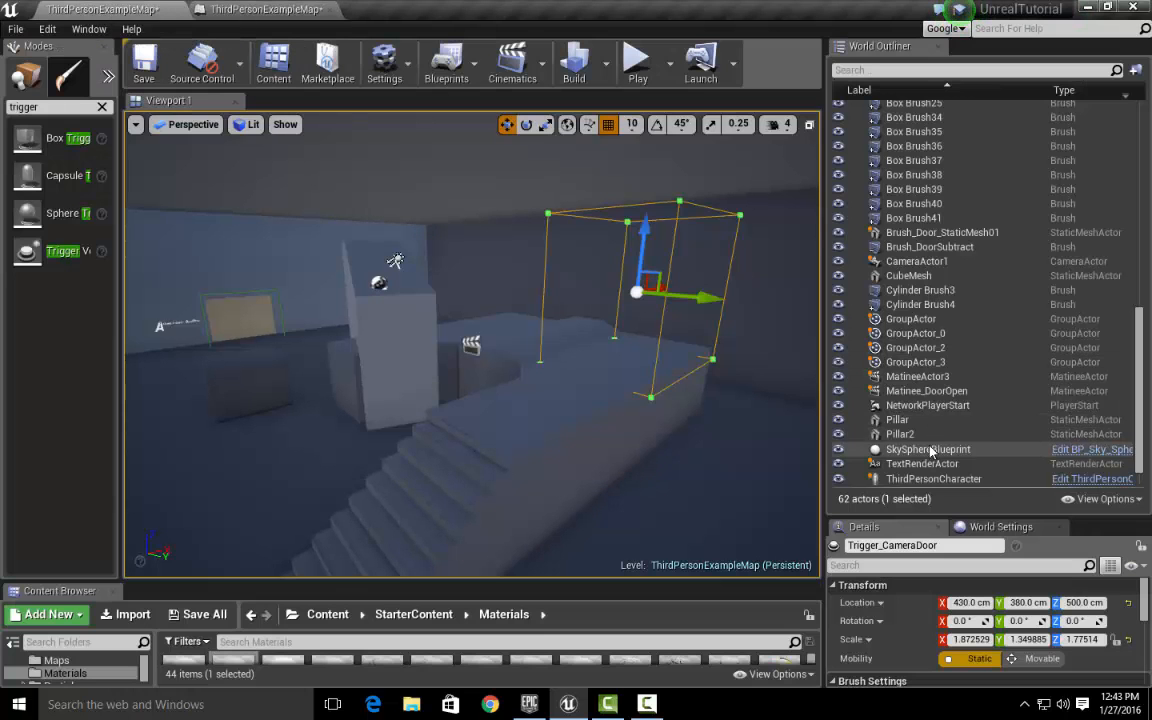
{"action": "left_click", "coordinate": [944, 378]}
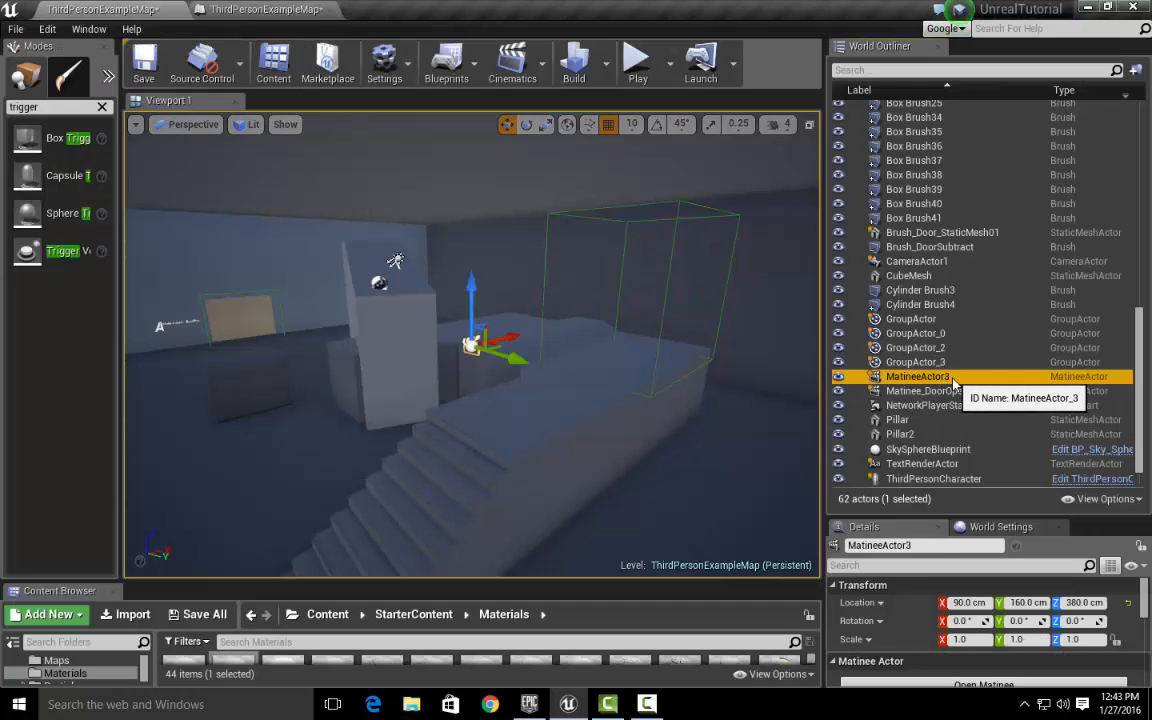
{"action": "left_click", "coordinate": [953, 382]}
{"action": "left_click", "coordinate": [956, 380]}
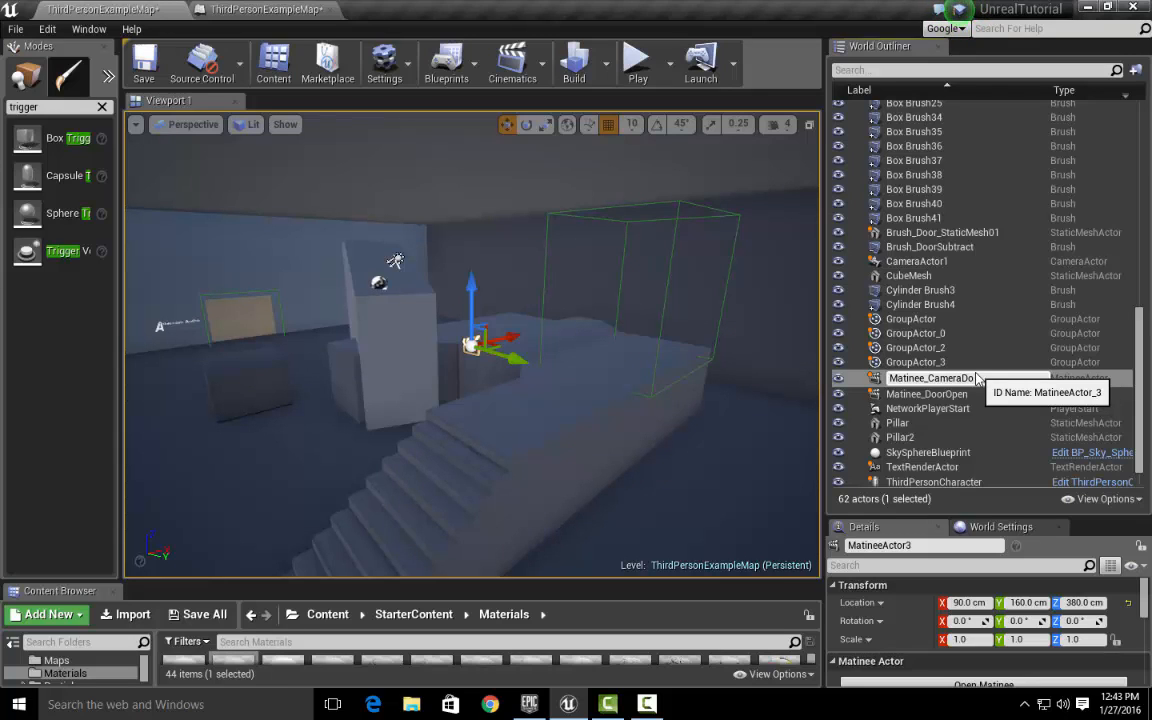
{"action": "key", "text": "Return"}
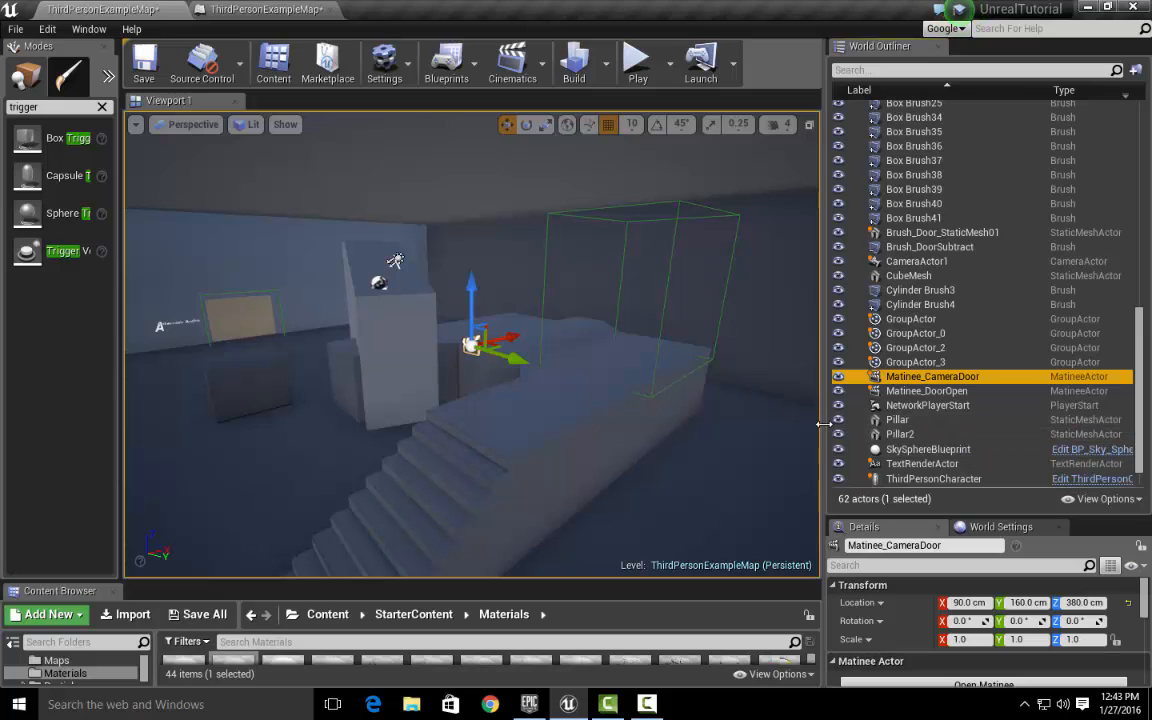
- Create a reference to Matinee_CameraDoor in the Level Blueprint, connect it to the new Play node's Target, and place it below the overlap event
{"action": "right_click_drag", "start_coordinate": [630, 306], "coordinate": [598, 336]}
{"action": "key", "text": "s"}
{"action": "left_click", "coordinate": [932, 376]}
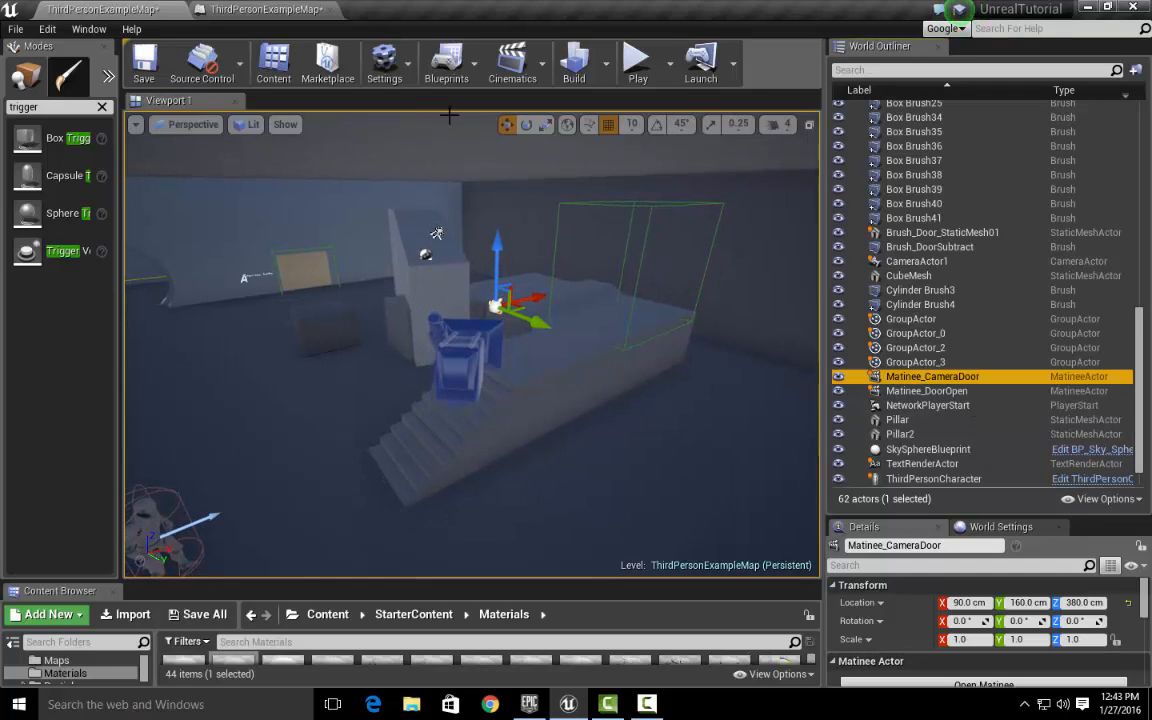
{"action": "left_click", "coordinate": [268, 10]}
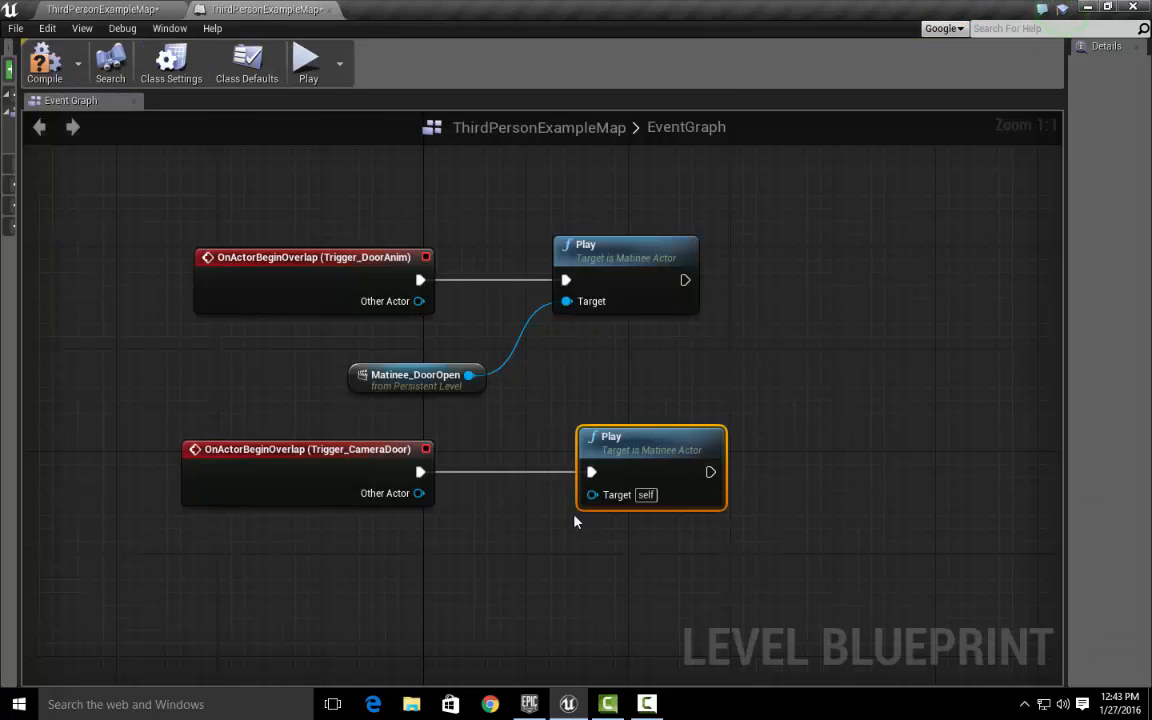
{"action": "right_click", "coordinate": [424, 566]}
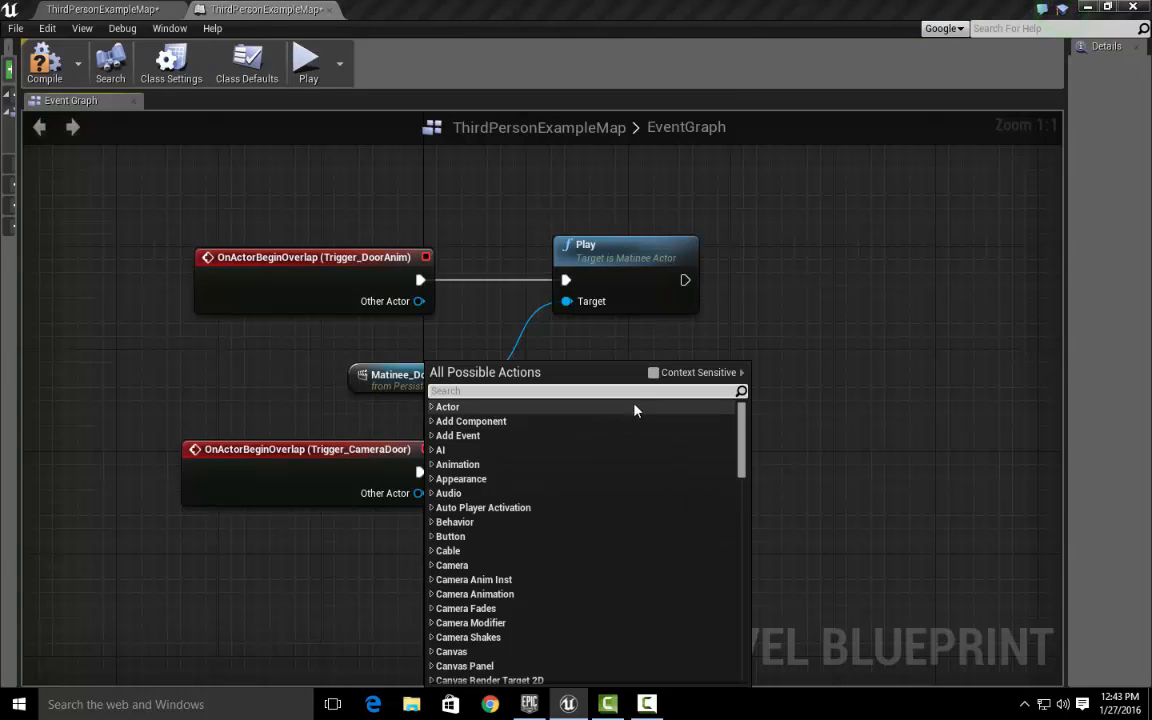
{"action": "left_click", "coordinate": [654, 373]}
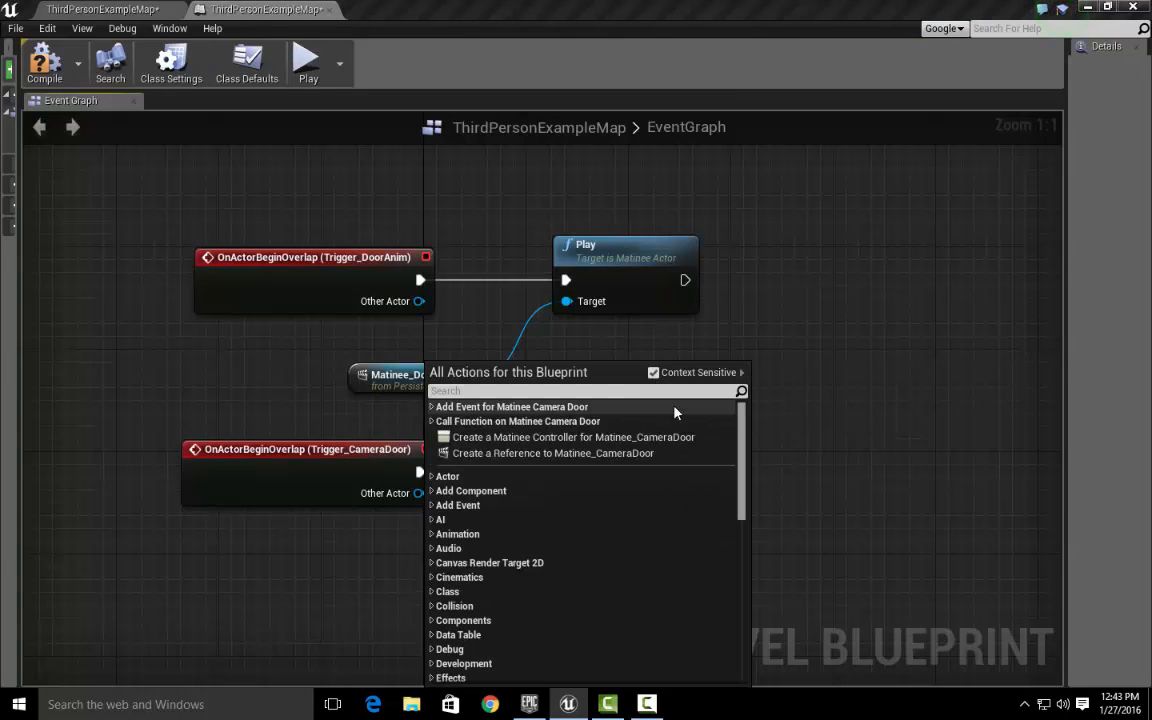
{"action": "left_click", "coordinate": [522, 455]}
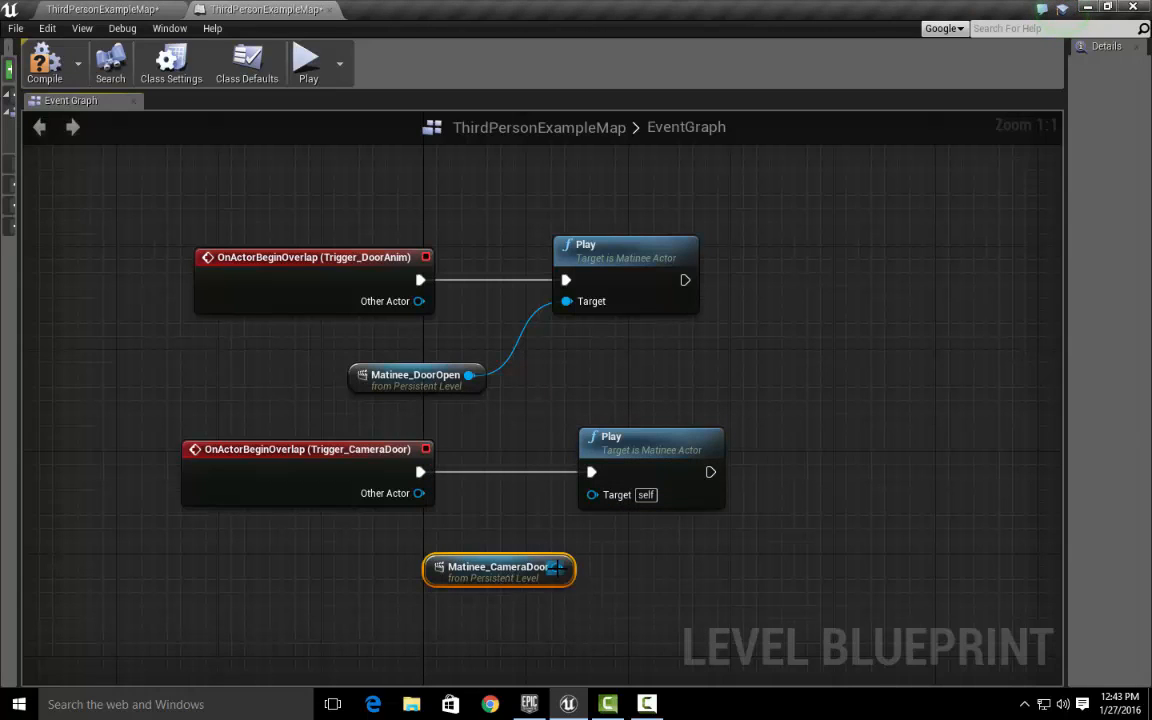
{"action": "left_click_drag", "start_coordinate": [556, 567], "coordinate": [592, 494]}
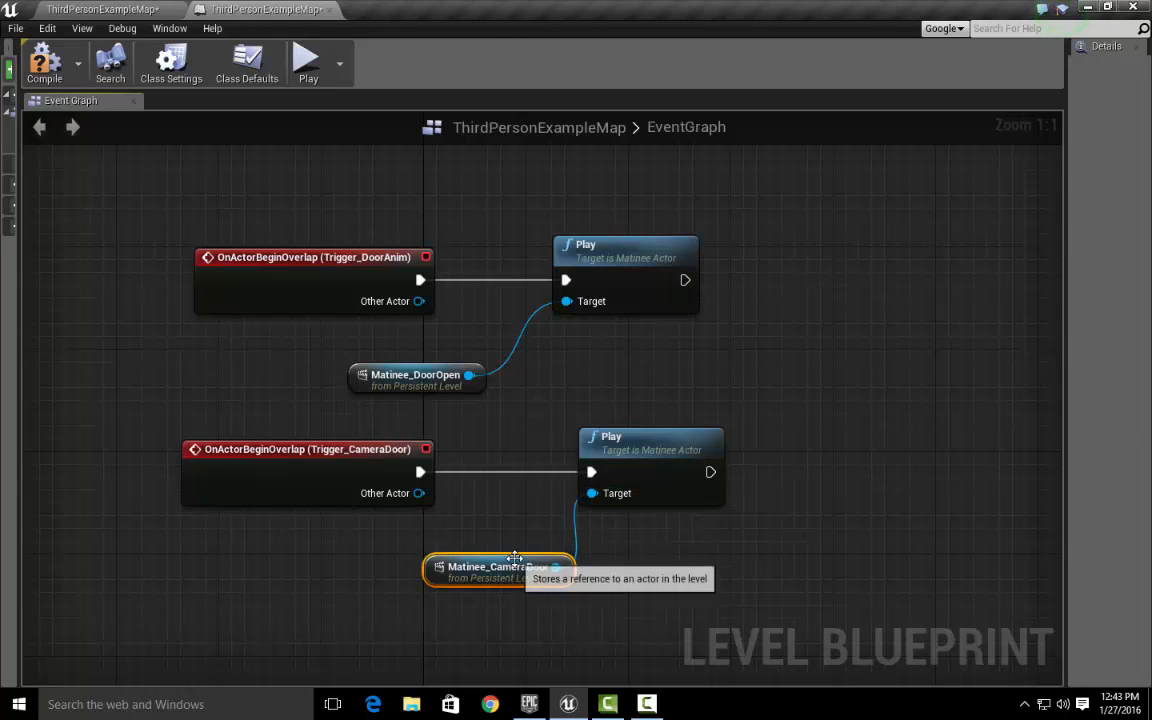
{"action": "left_click_drag", "start_coordinate": [516, 567], "coordinate": [432, 567]}
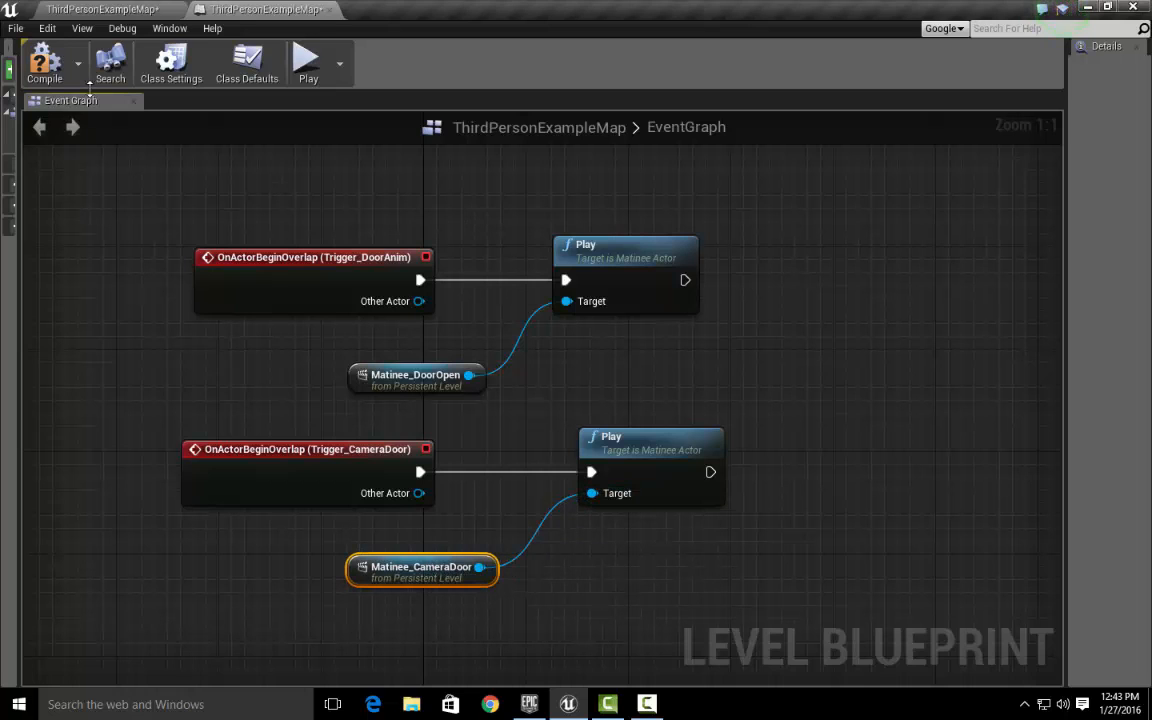
- Play-test the level by running the character up onto the walkway through Trigger_CameraDoor, and end the session
{"action": "left_click", "coordinate": [105, 9]}
{"action": "left_click", "coordinate": [638, 62]}
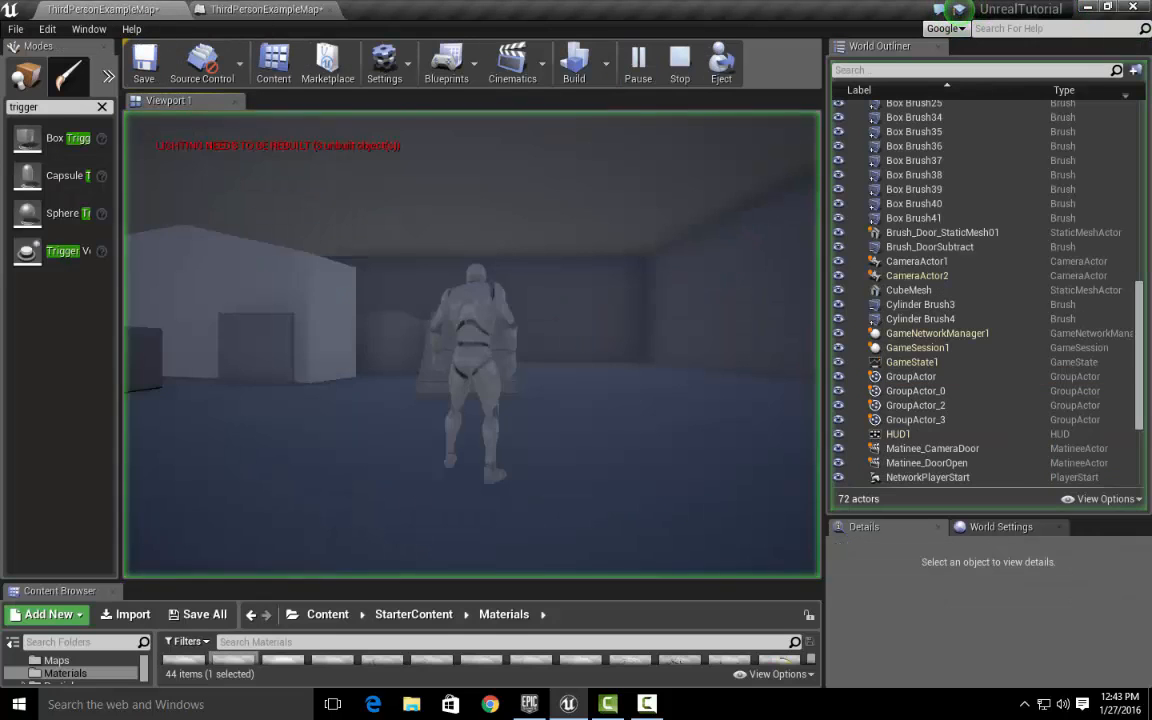
{"action": "key", "text": "w"}
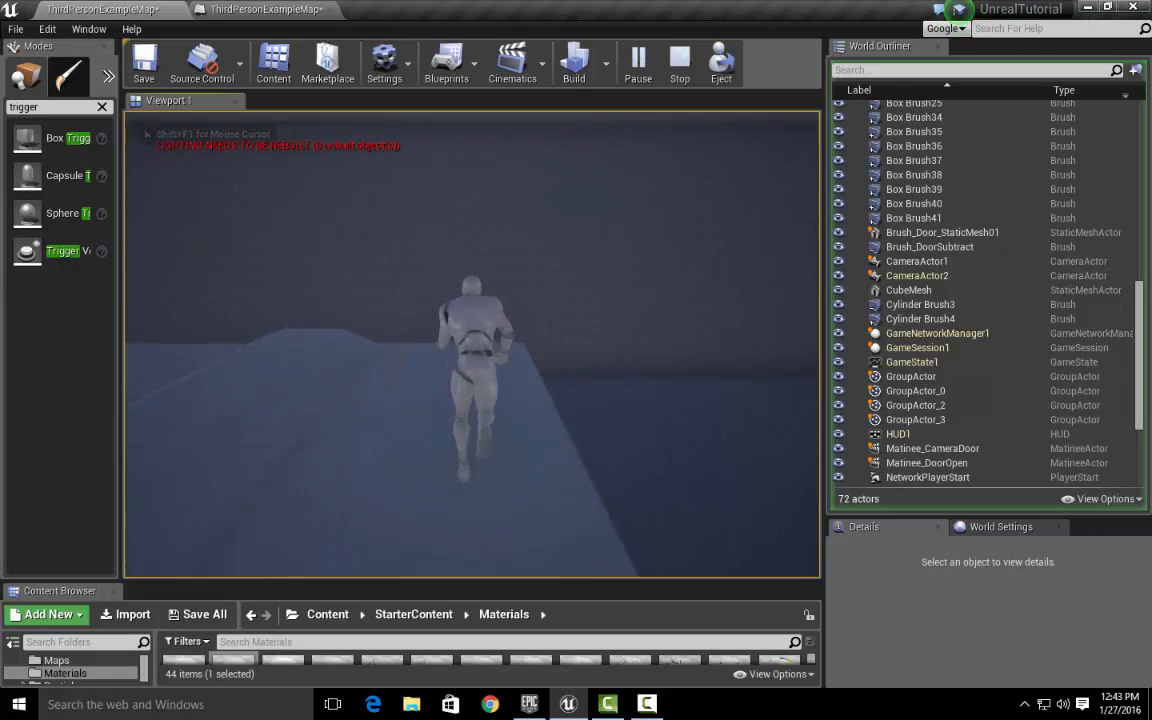
{"action": "key", "text": "w"}
{"action": "key", "text": "w"}
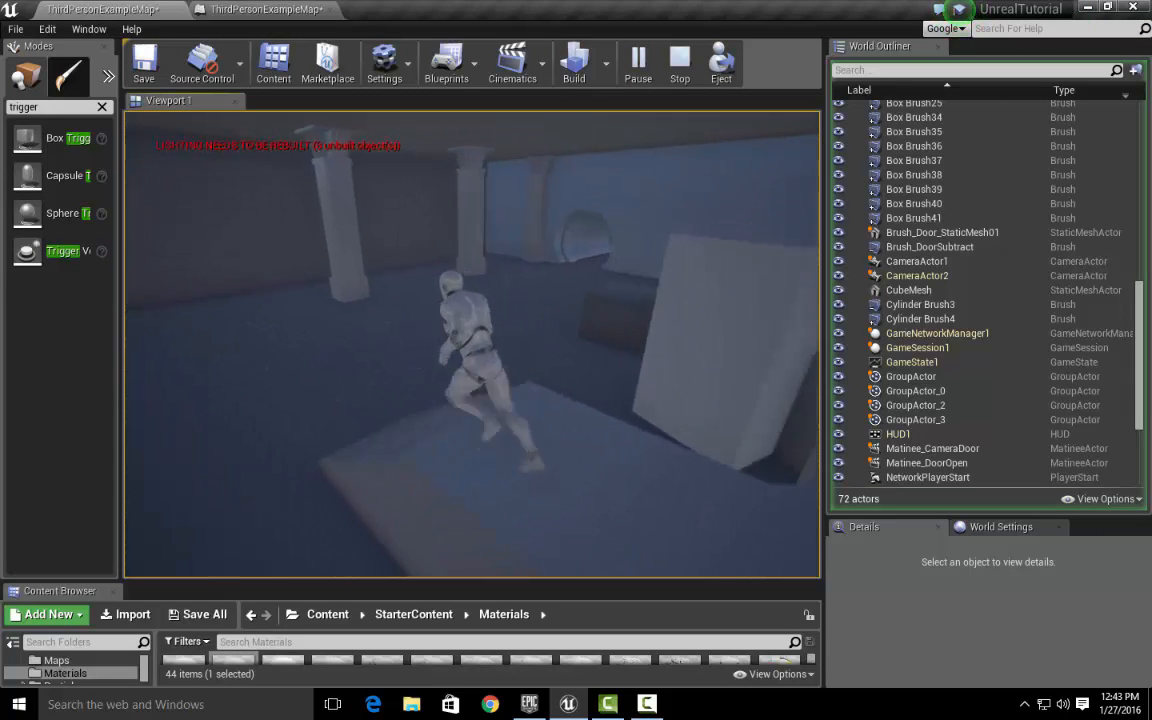
{"action": "key", "text": "w"}
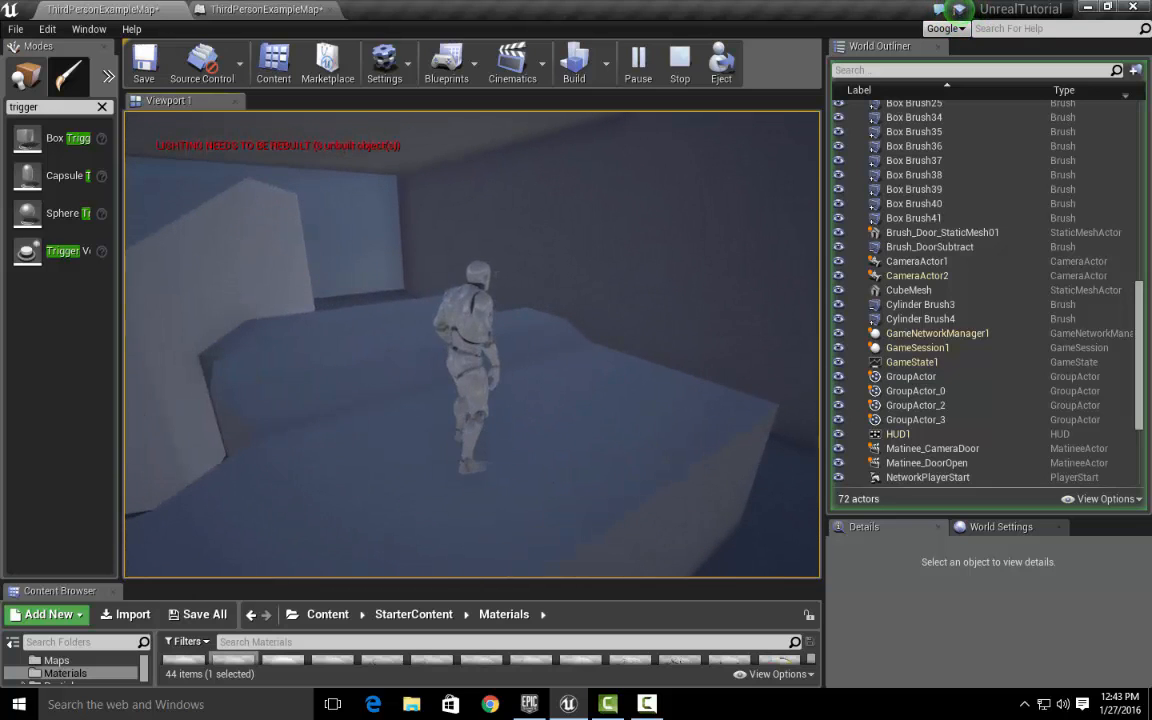
{"action": "key", "text": "Escape"}
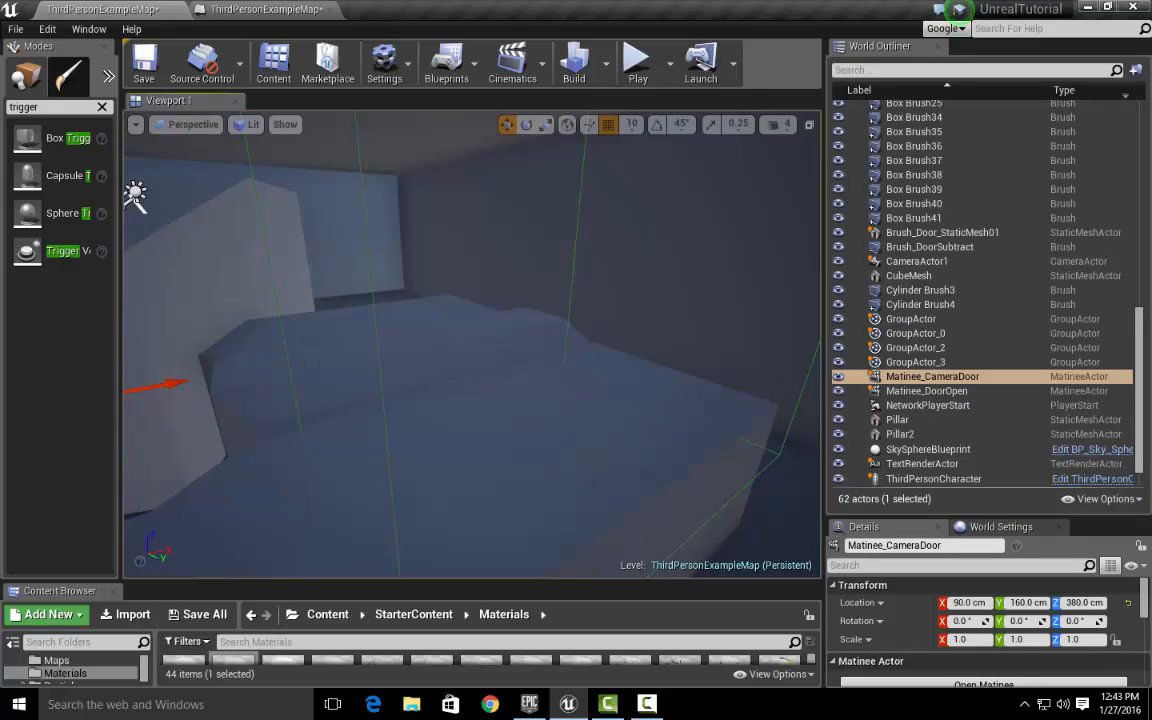
- Open Matinee_CameraDoor for editing and add a new Director group to its tracks
{"action": "right_click_drag", "start_coordinate": [472, 345], "coordinate": [528, 303]}
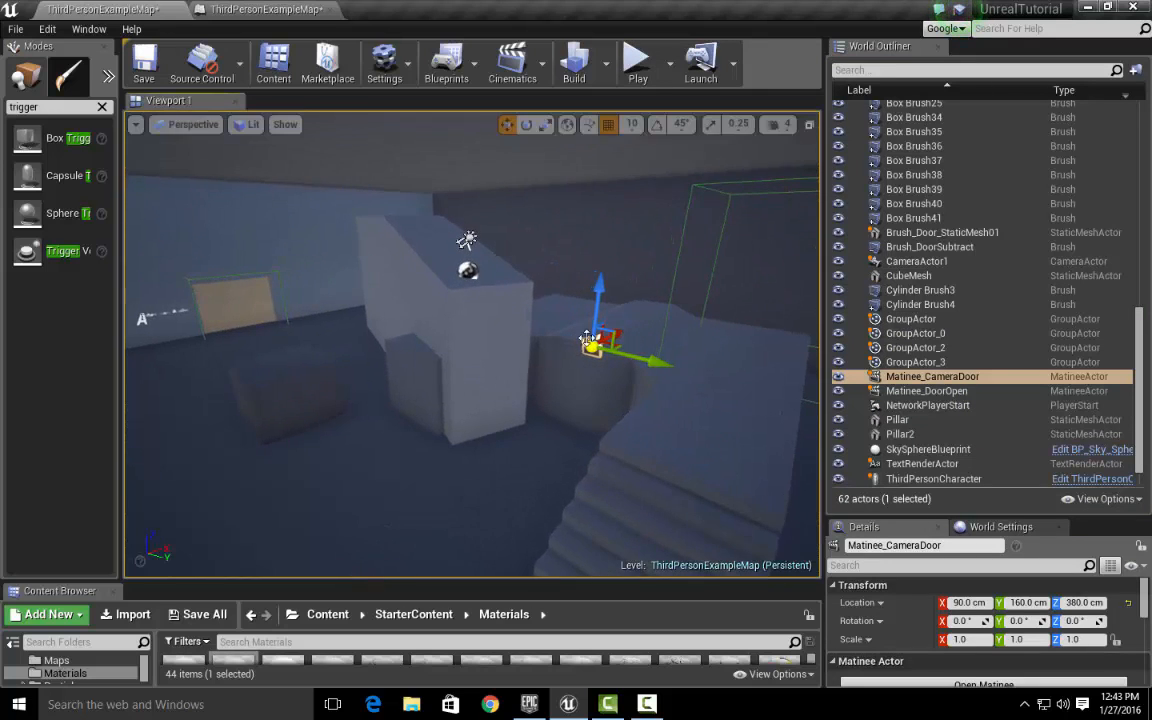
{"action": "left_click", "coordinate": [544, 68]}
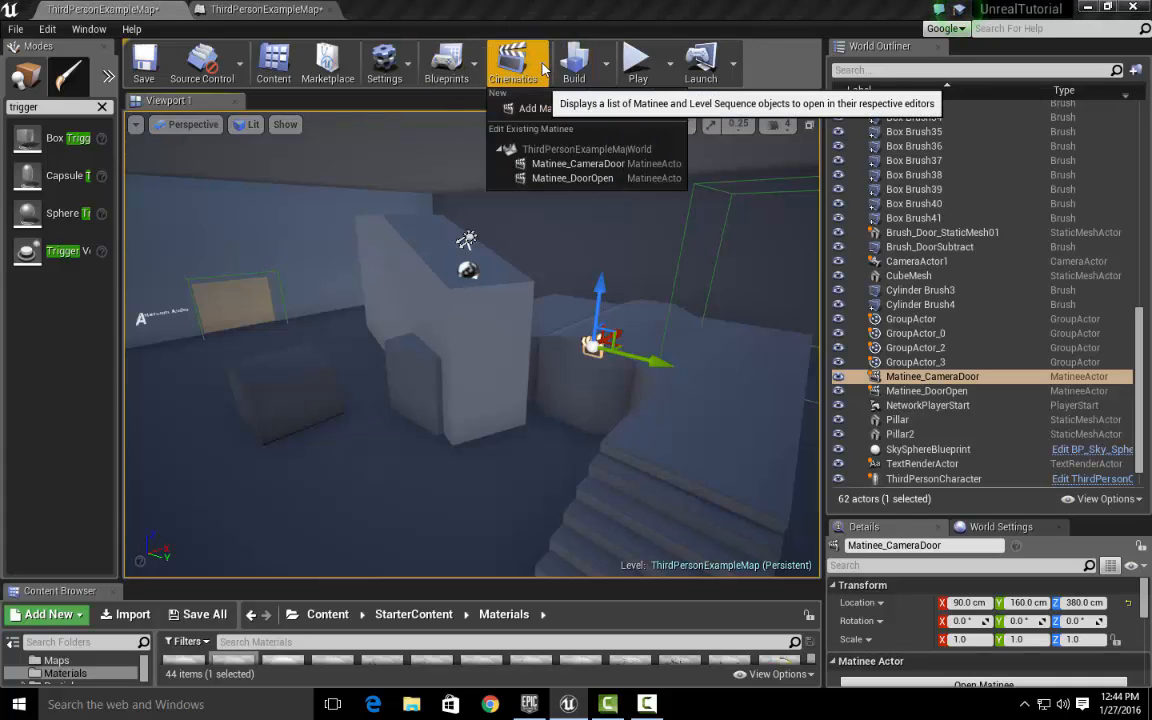
{"action": "left_click", "coordinate": [577, 165]}
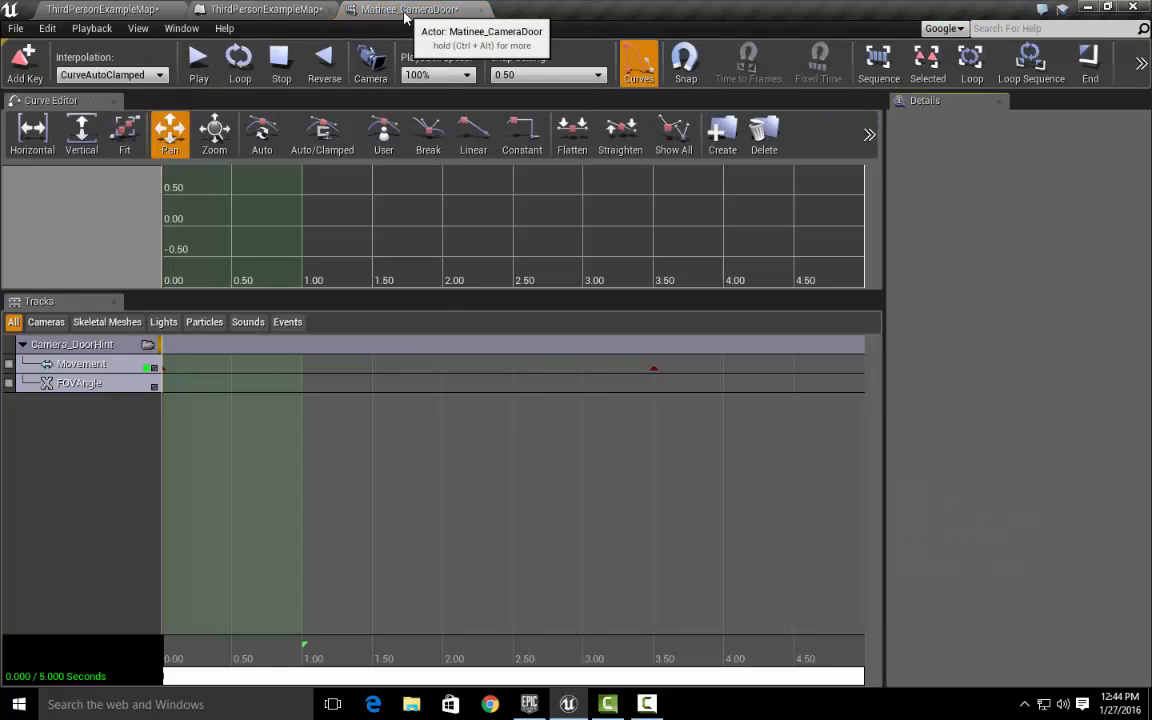
{"action": "left_click", "coordinate": [68, 343]}
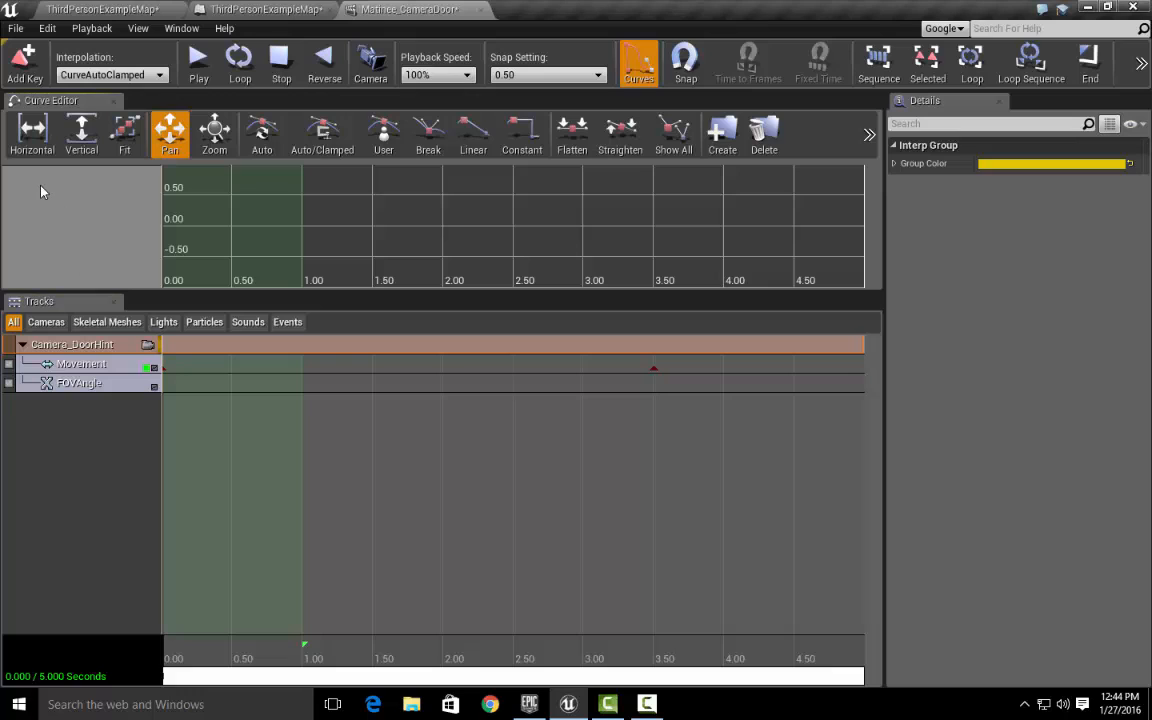
{"action": "right_click", "coordinate": [61, 453]}
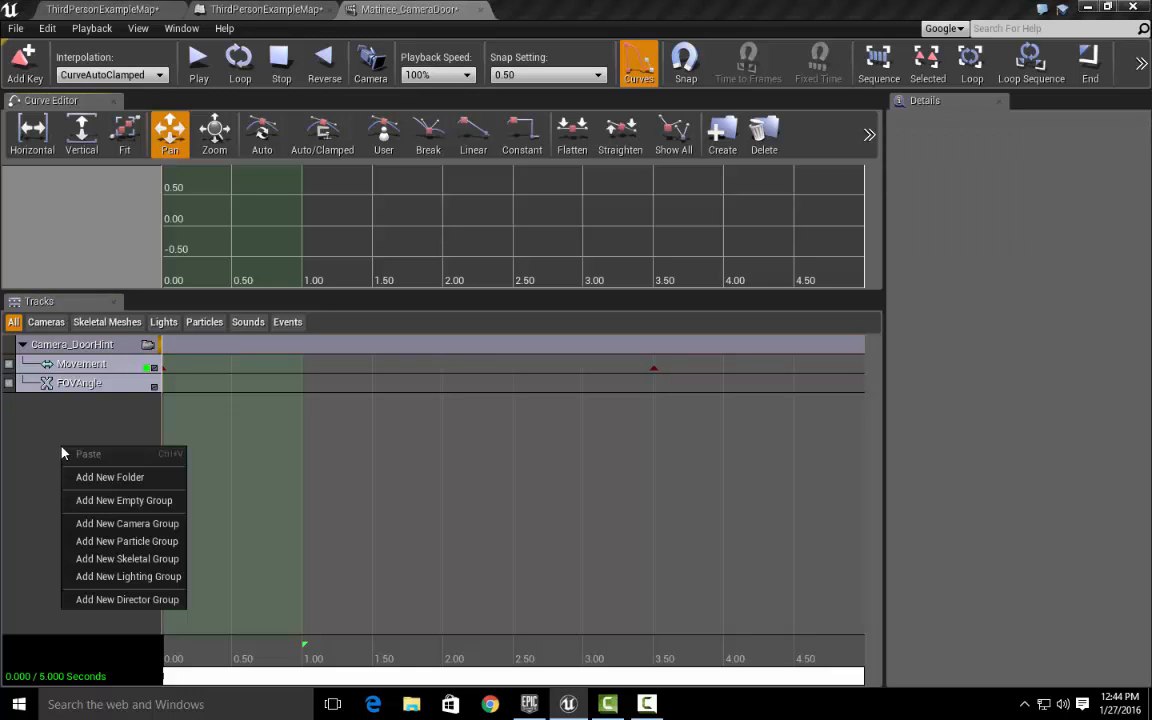
{"action": "left_click", "coordinate": [115, 600]}
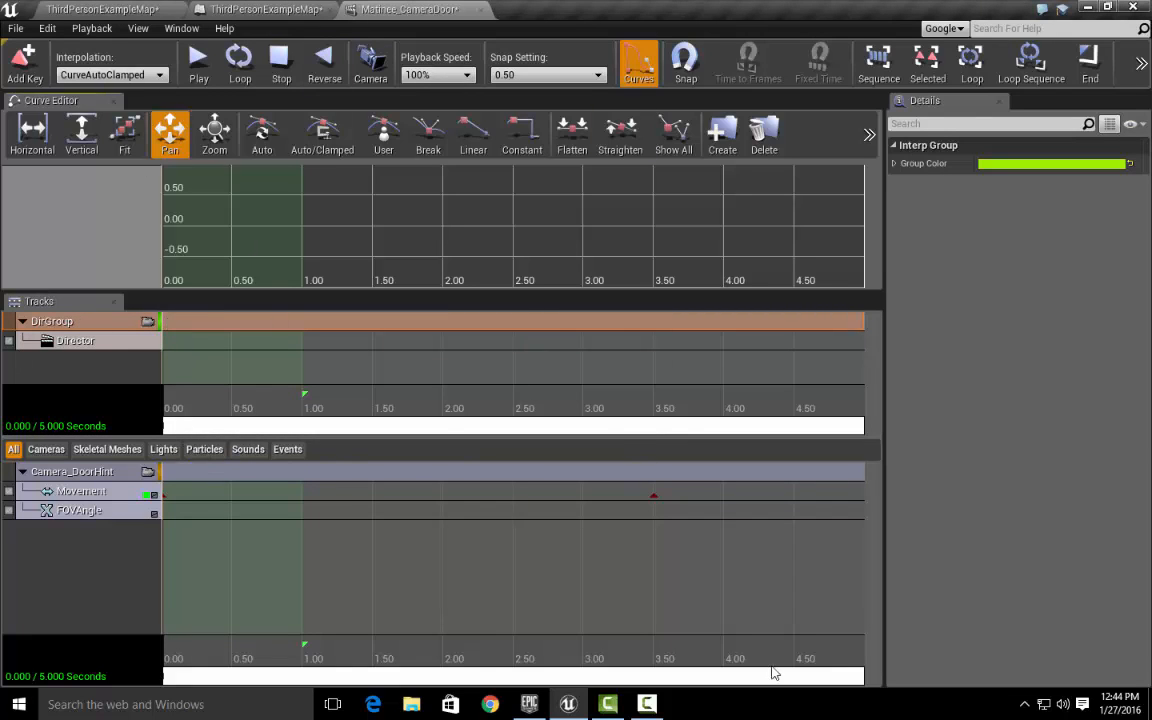
- Return the Matinee time to 0.00 and add a Director track key there that cuts to the Camera_DoorHint group
{"action": "left_click", "coordinate": [655, 497]}
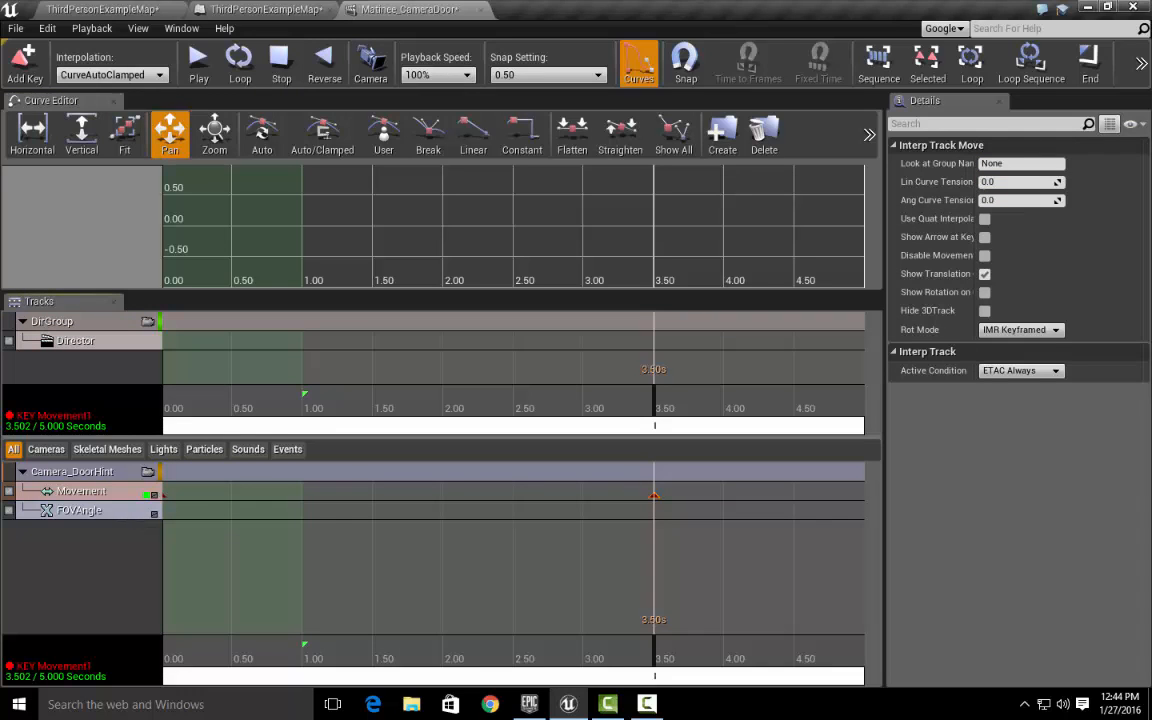
{"action": "left_click_drag", "start_coordinate": [655, 652], "coordinate": [160, 655]}
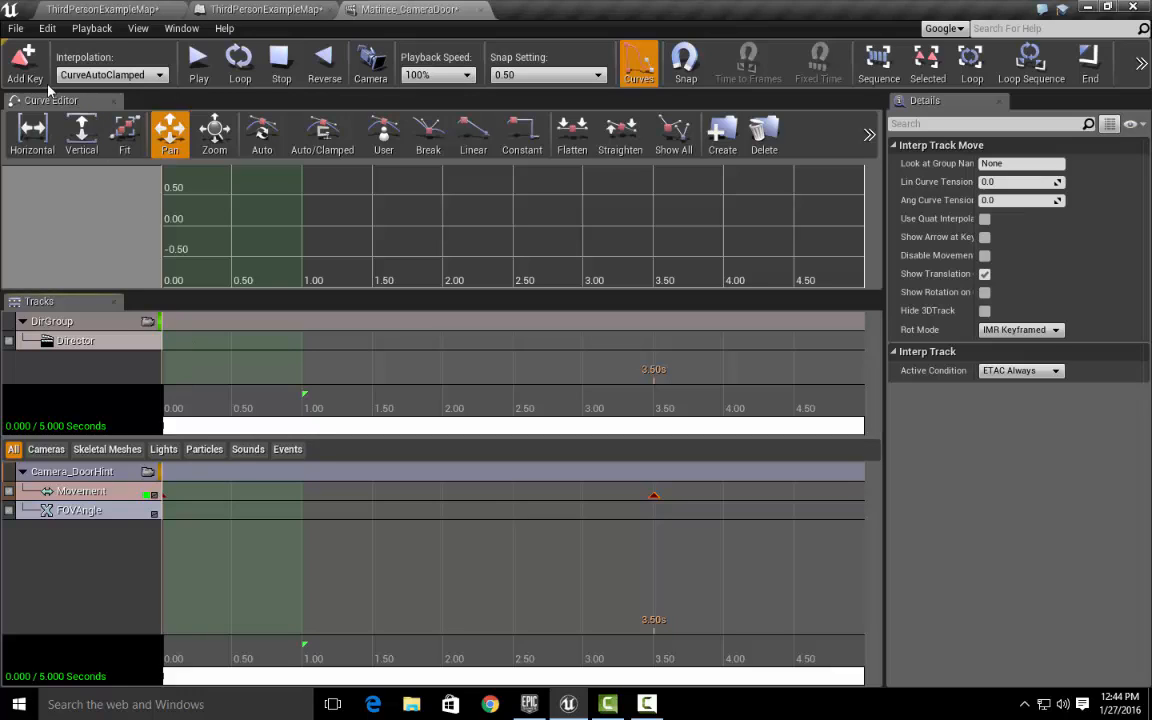
{"action": "left_click", "coordinate": [105, 328]}
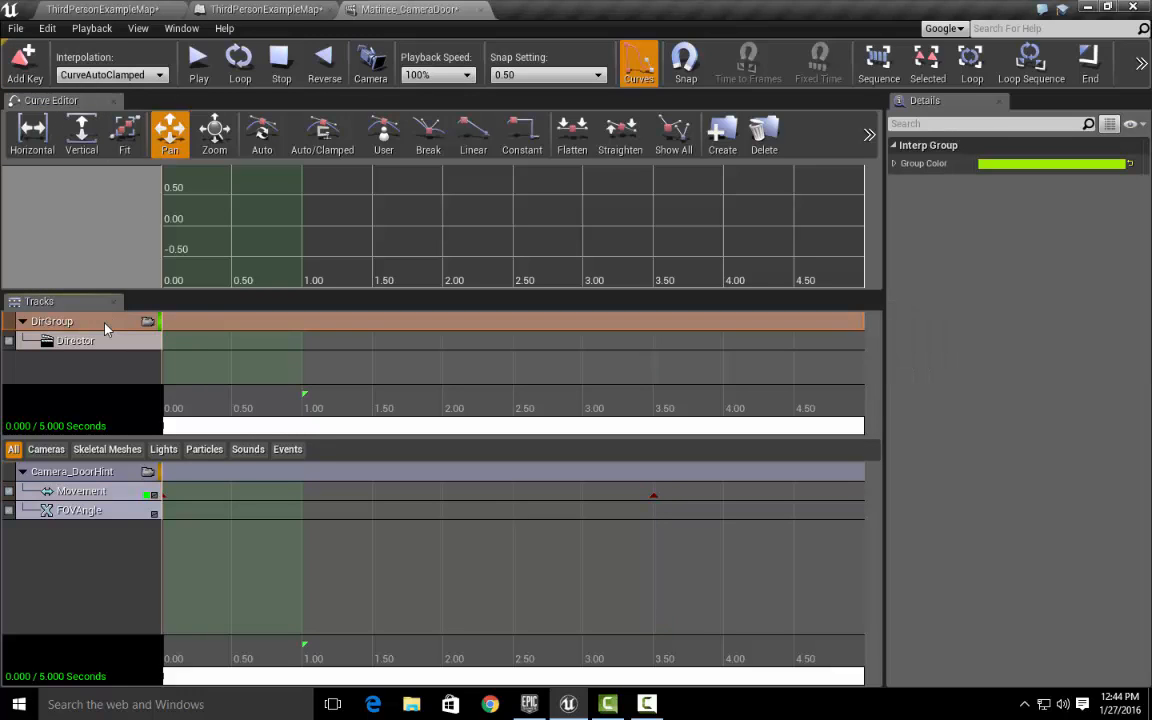
{"action": "left_click", "coordinate": [30, 82]}
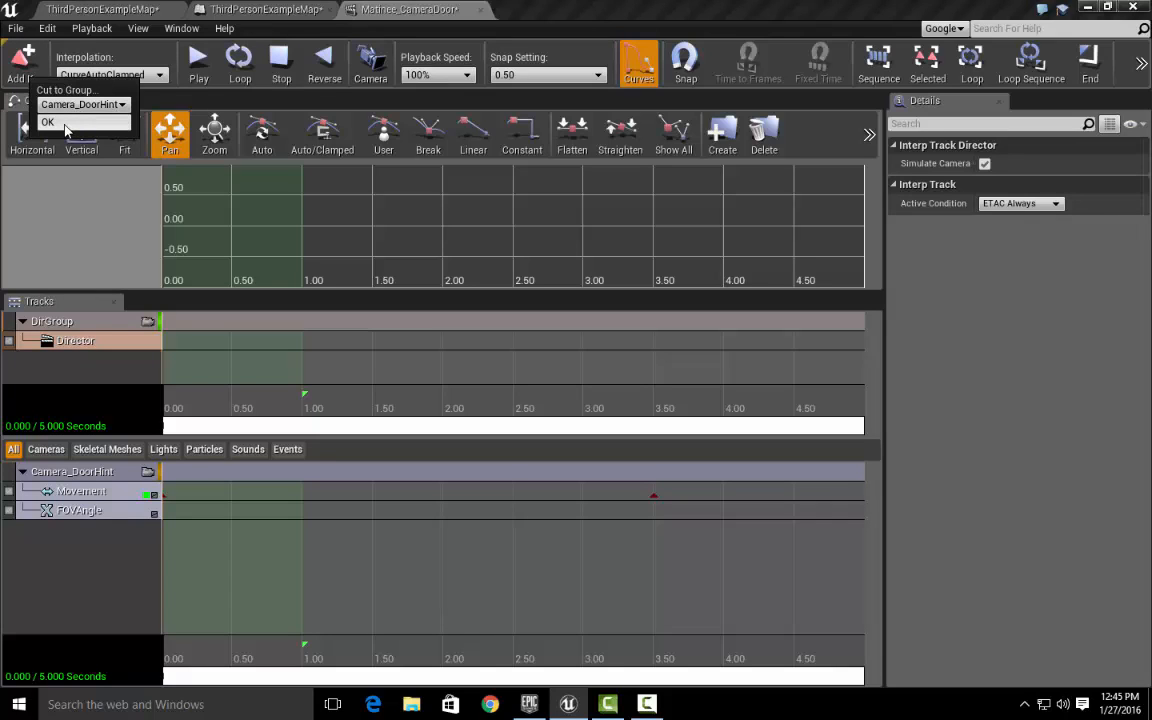
{"action": "left_click", "coordinate": [65, 124]}
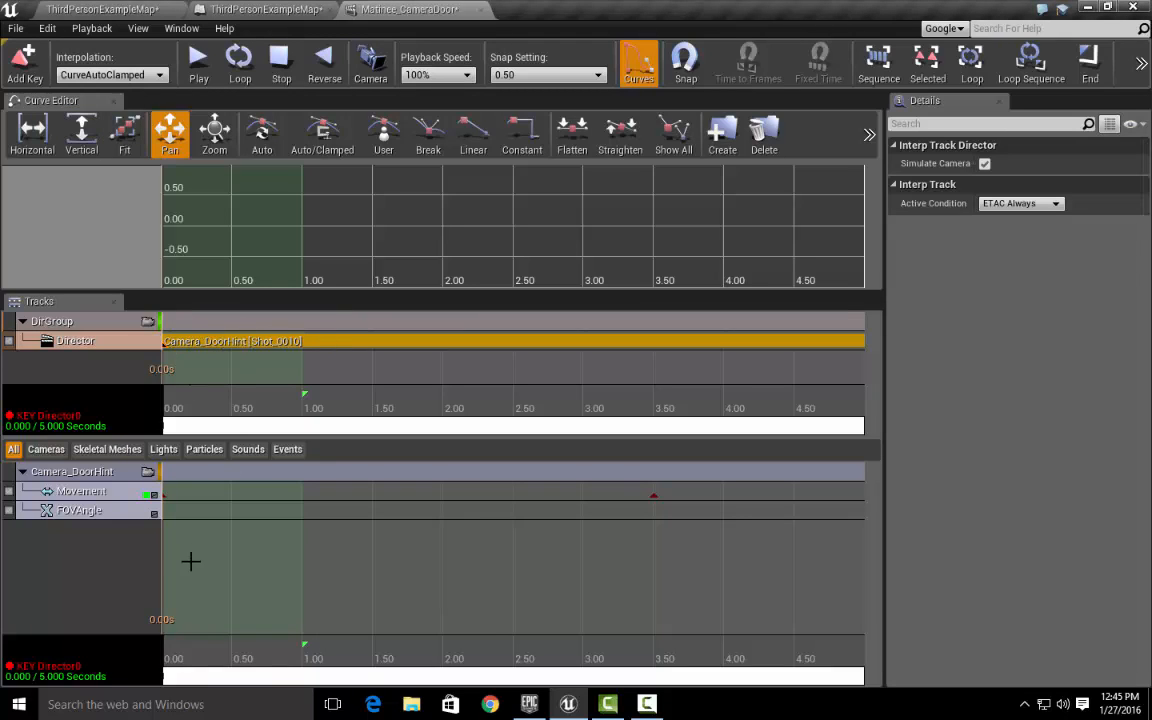
{"action": "left_click", "coordinate": [74, 473]}
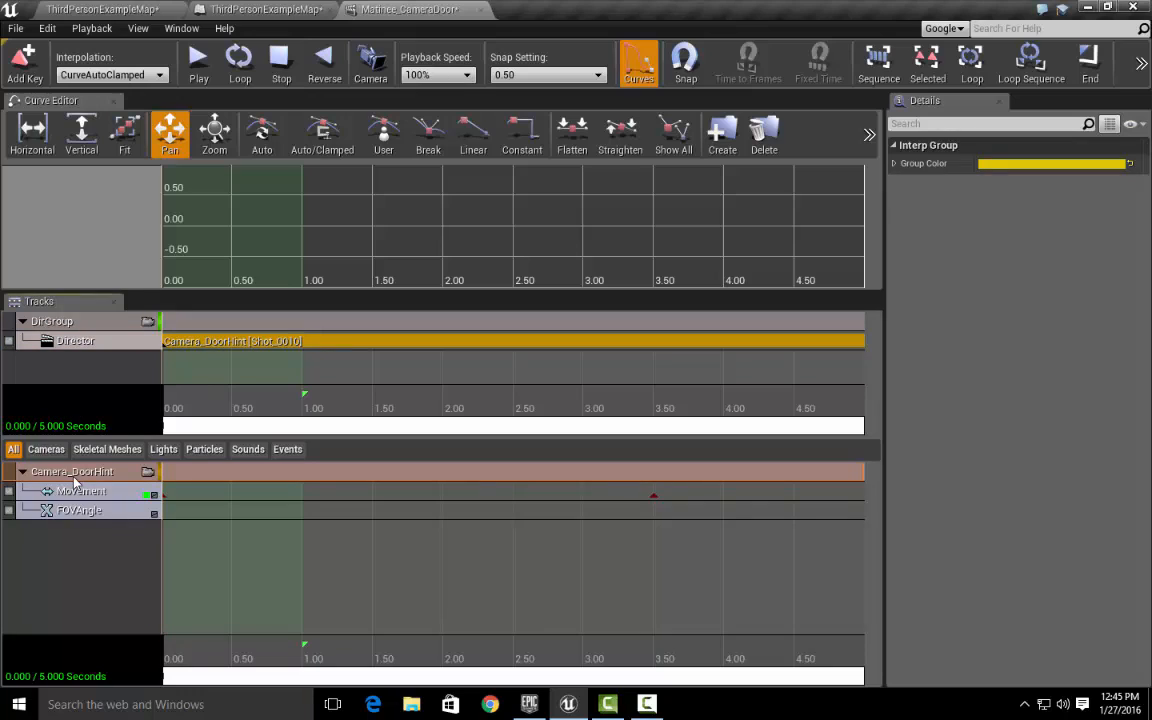
{"action": "left_click", "coordinate": [90, 325]}
{"action": "left_click", "coordinate": [167, 343]}
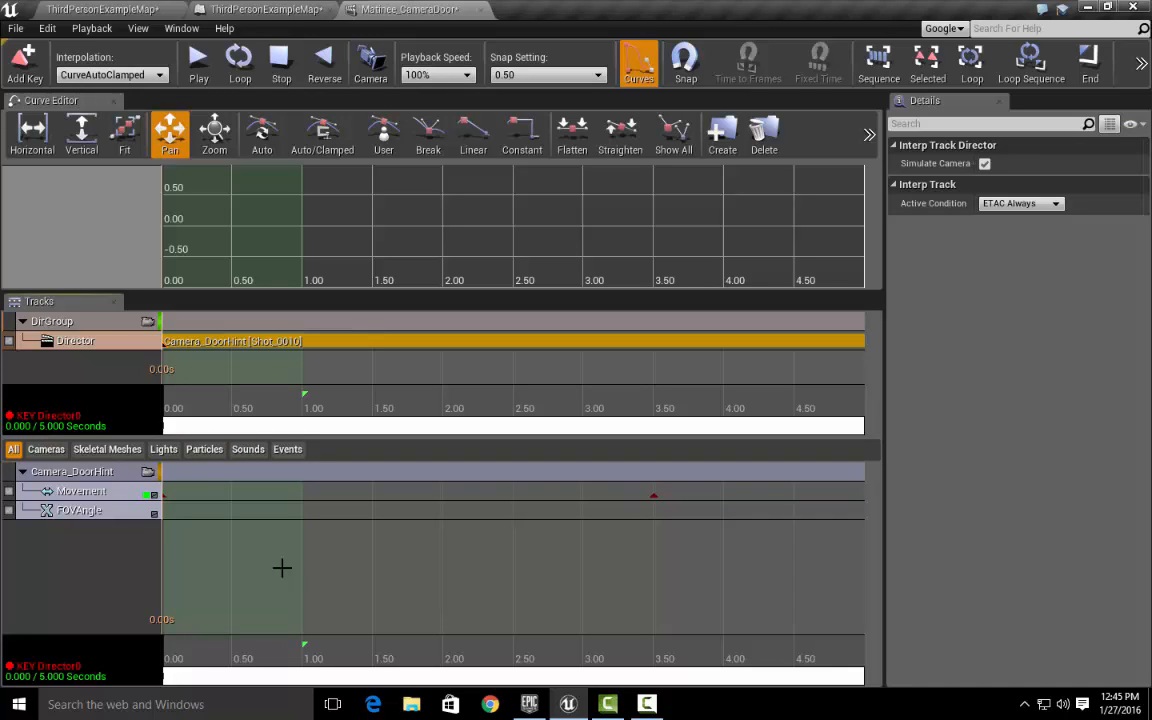
- Play the level, allowing Matinee to close, and run the character across the walkway trigger to check the camera move toward the door
{"action": "left_click", "coordinate": [250, 8]}
{"action": "left_click", "coordinate": [102, 10]}
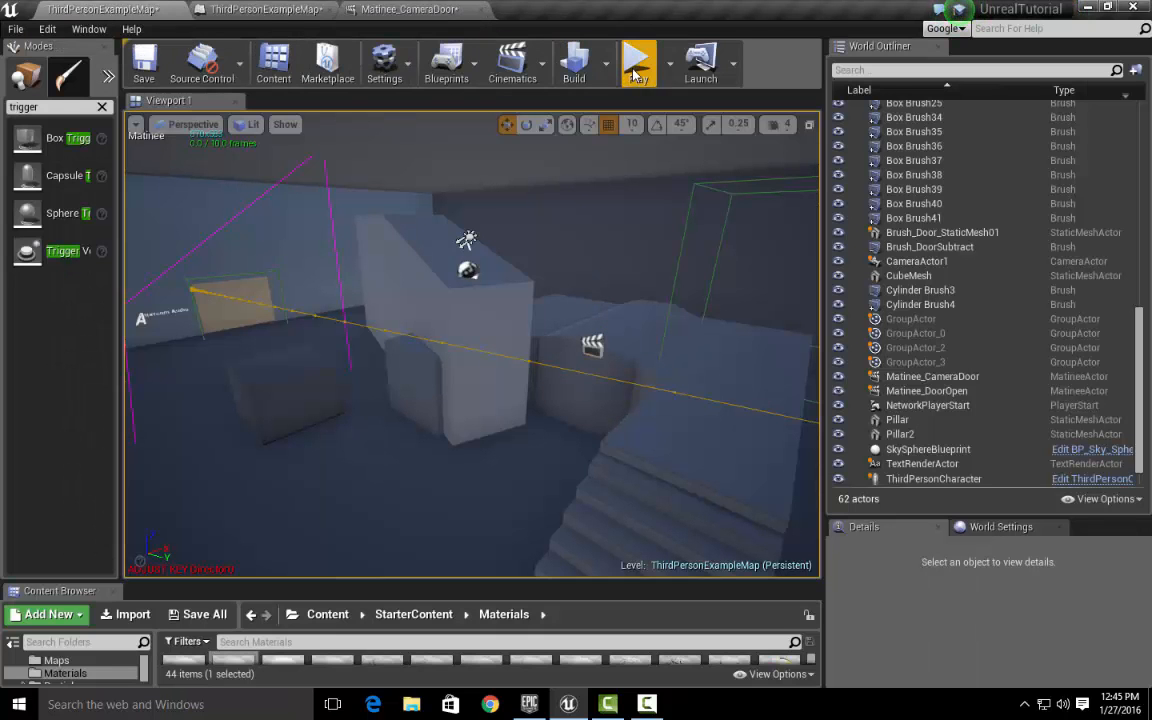
{"action": "left_click", "coordinate": [636, 70]}
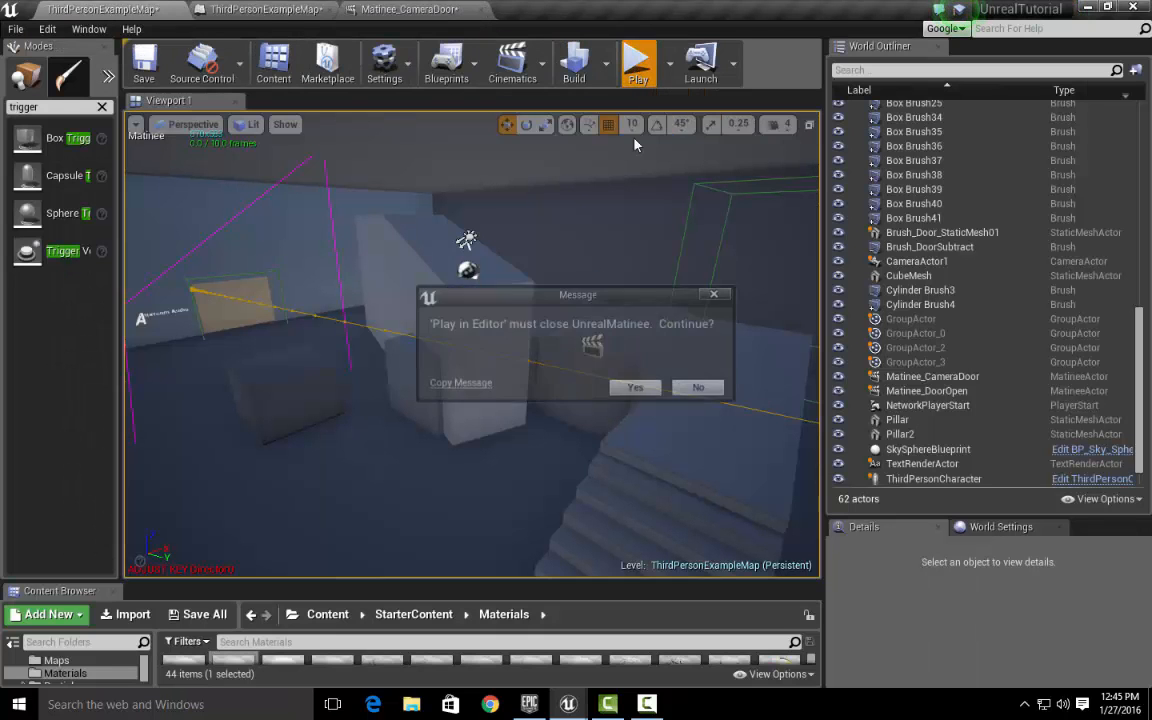
{"action": "left_click", "coordinate": [636, 389]}
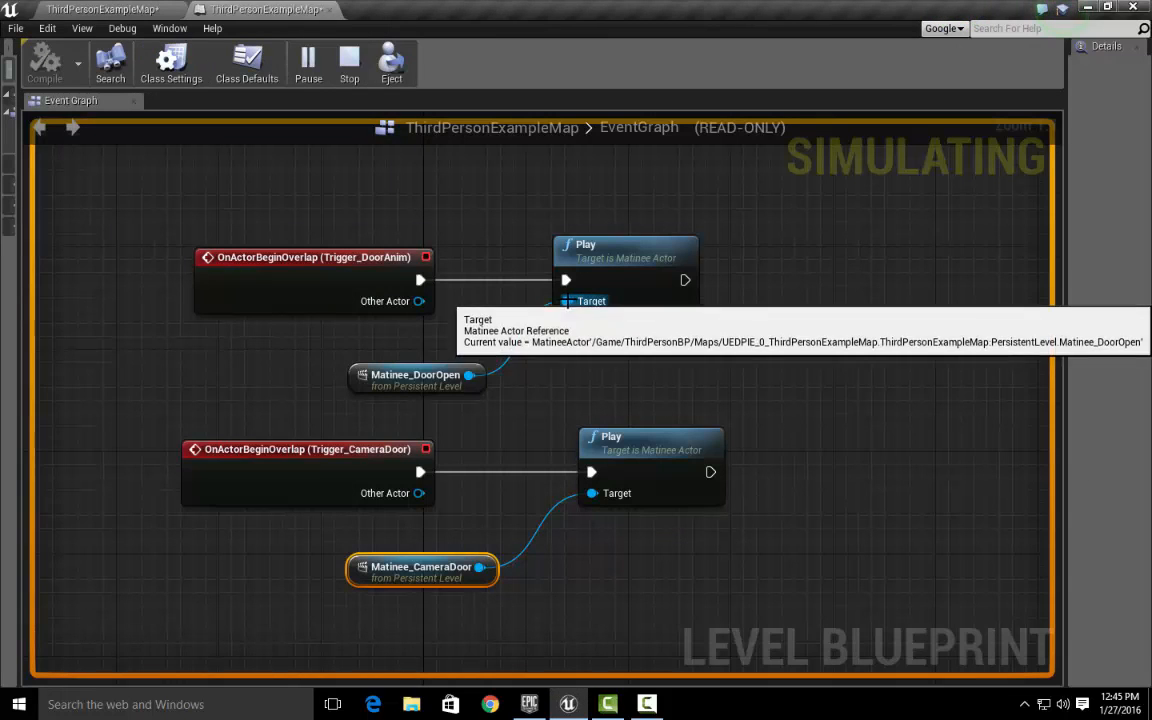
{"action": "left_click", "coordinate": [133, 10]}
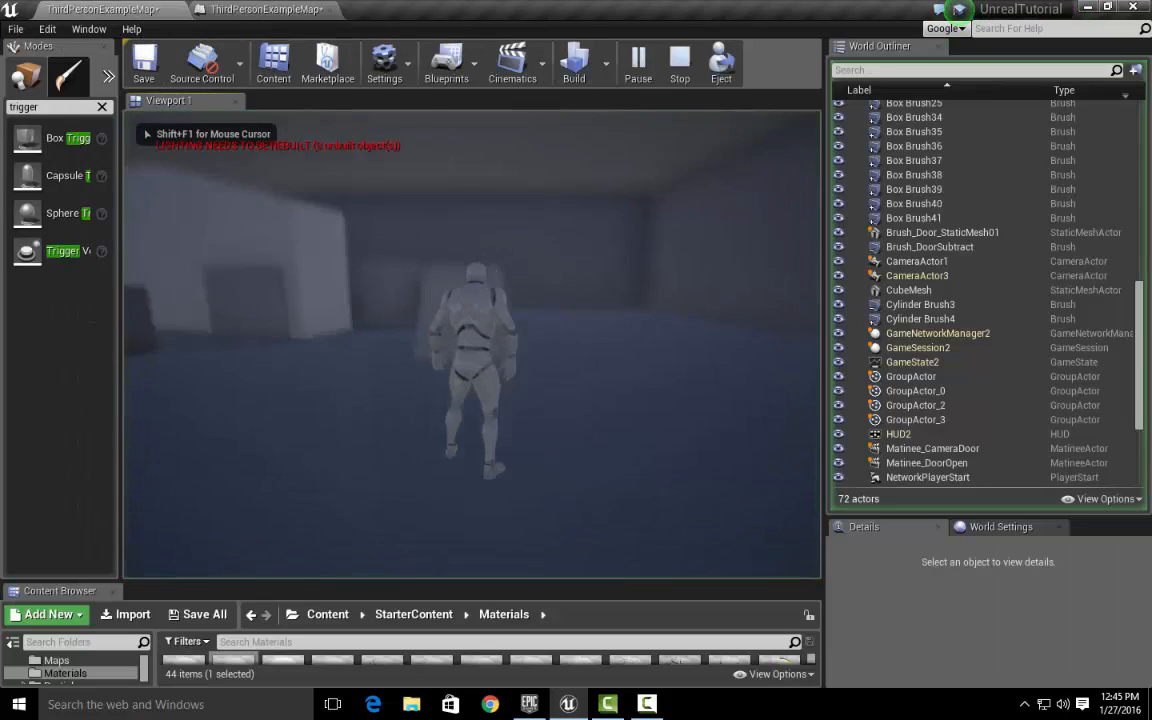
{"action": "key", "text": "w"}
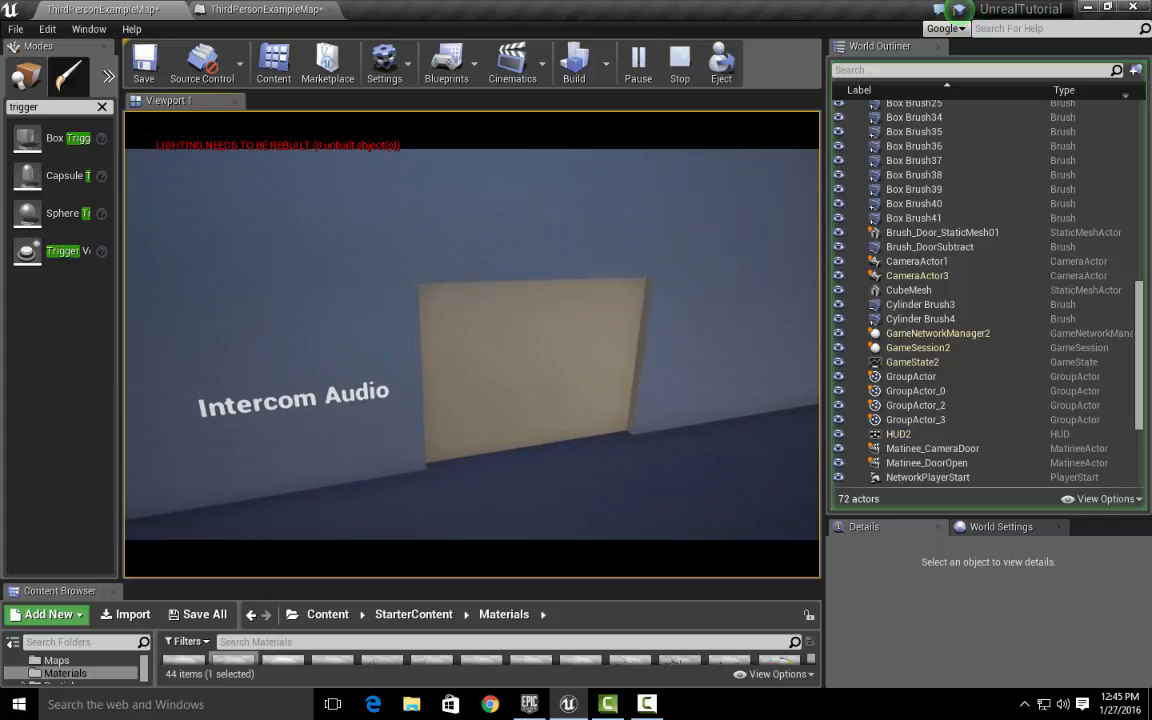
{"action": "key", "text": "w"}
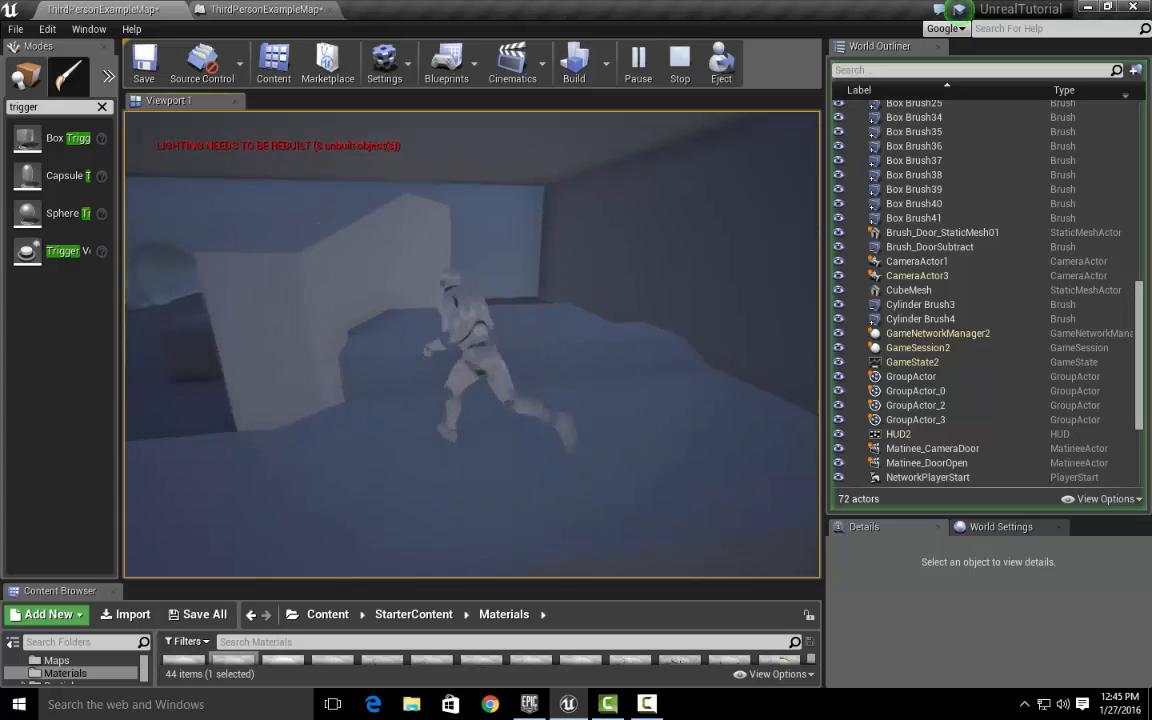
- Run the character to the wall door to test its opening, go through the doorway and return to the main hall
{"action": "key", "text": "w"}
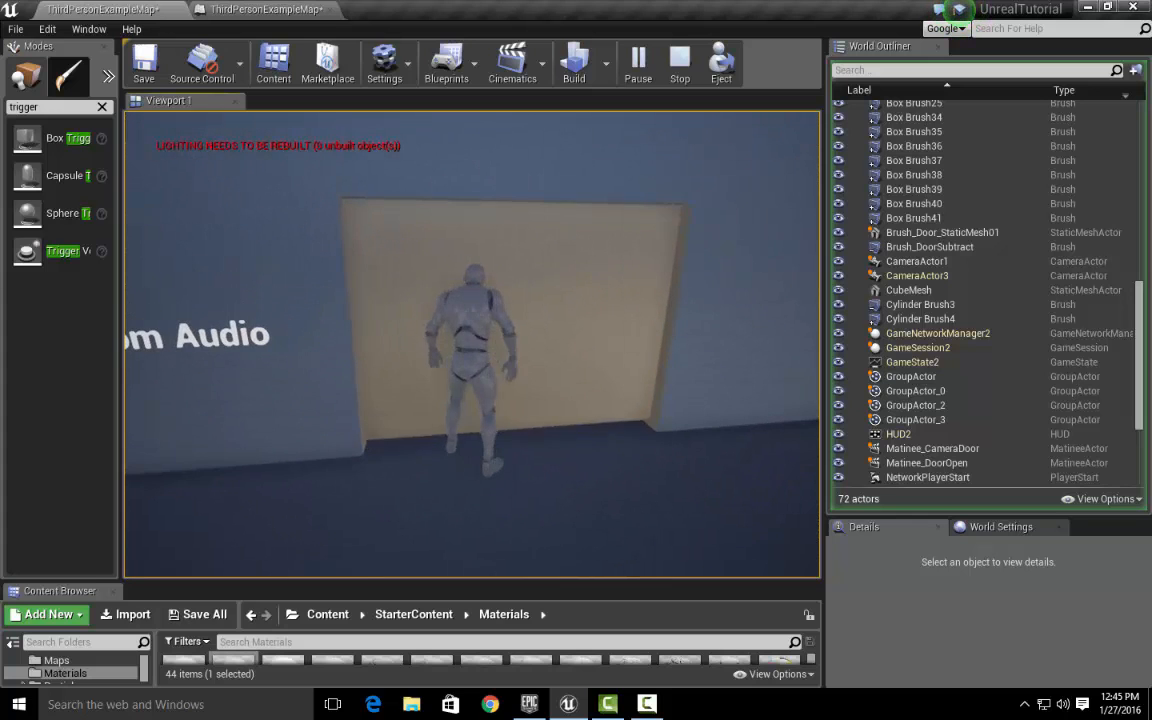
{"action": "key", "text": "w"}
{"action": "key", "text": "w"}
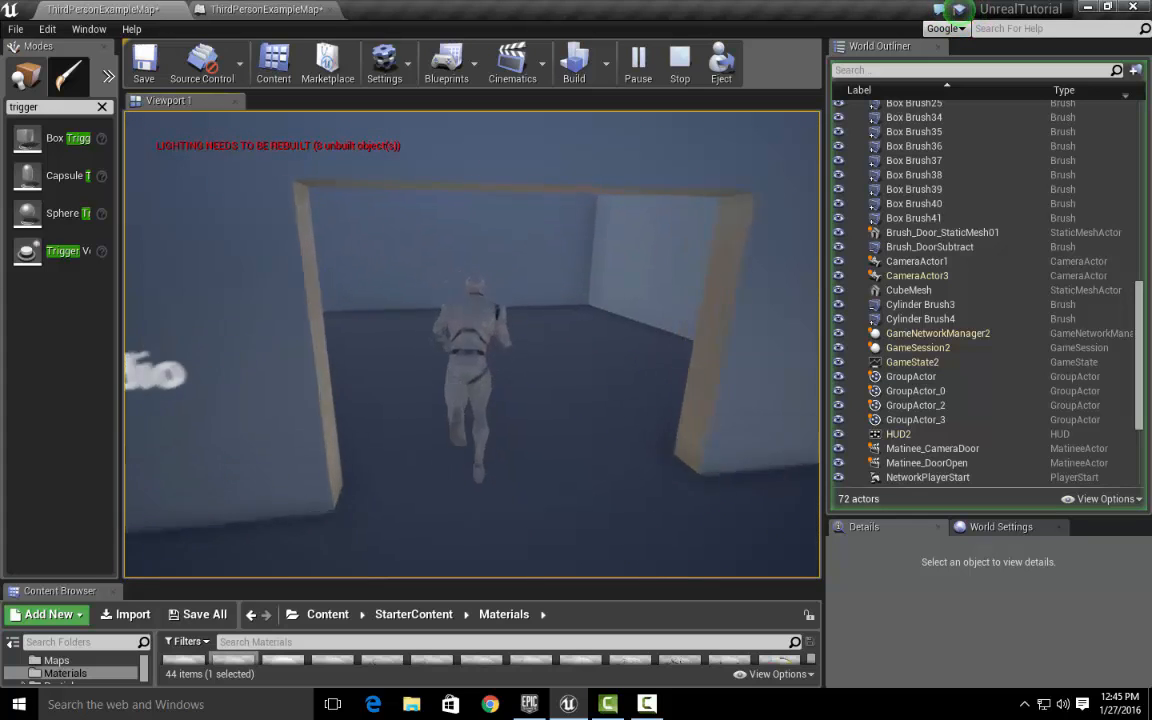
{"action": "key", "text": "w"}
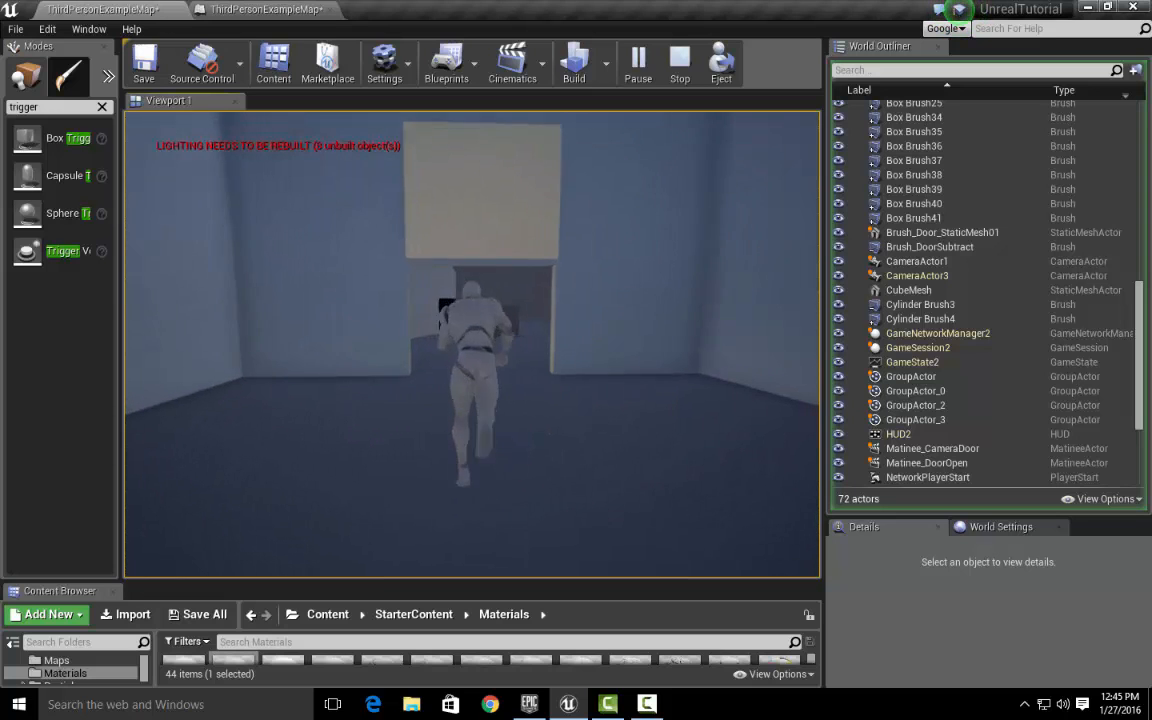
{"action": "key", "text": "w"}
- Run and jump the character around the hall and back over the walkway to examine how the camera trigger behaves on another pass
{"action": "key", "text": "space"}
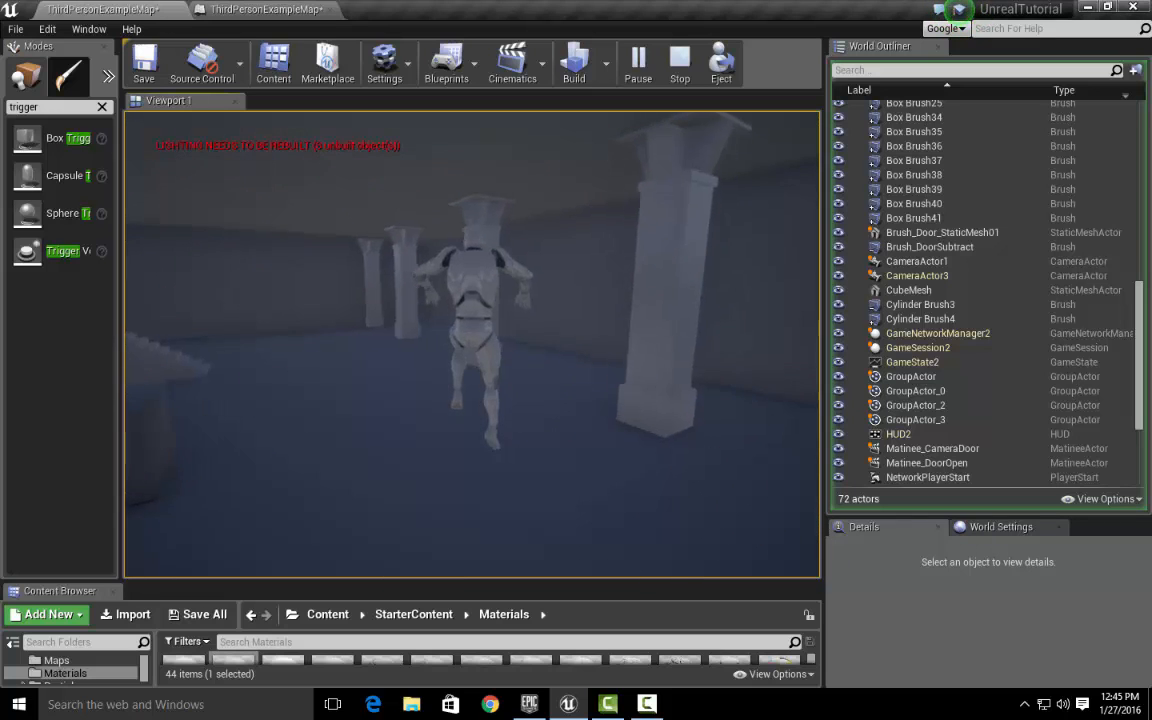
{"action": "key", "text": "space"}
{"action": "key", "text": "w"}
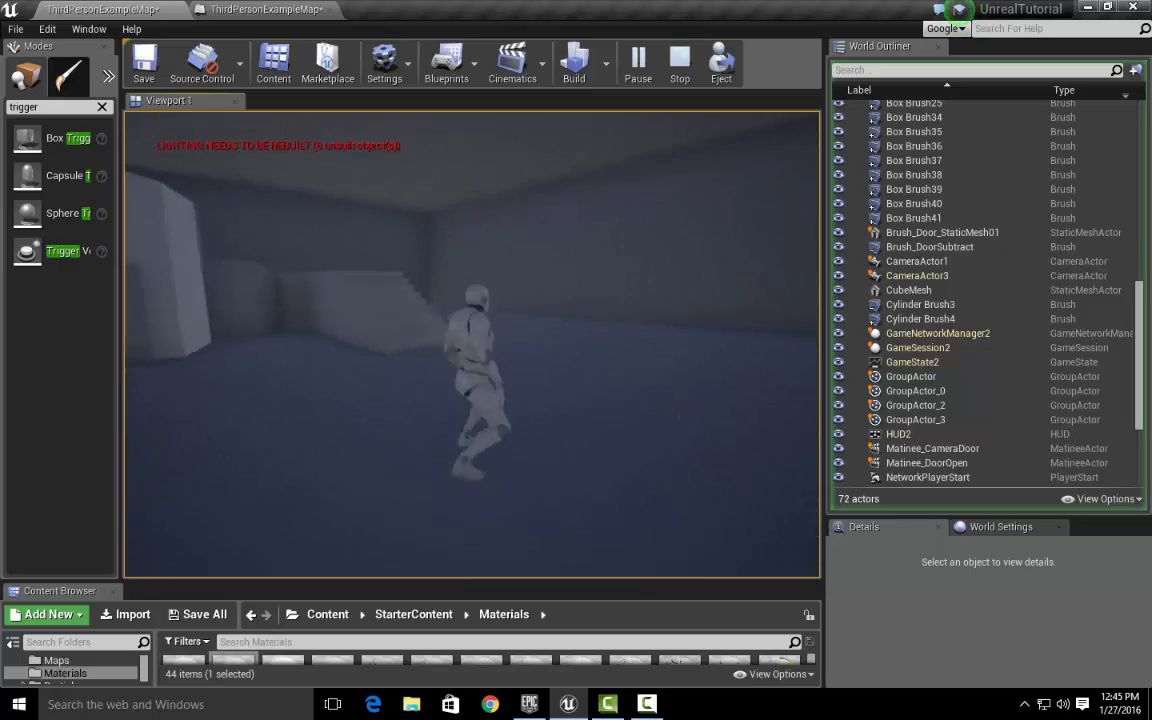
{"action": "key", "text": "w"}
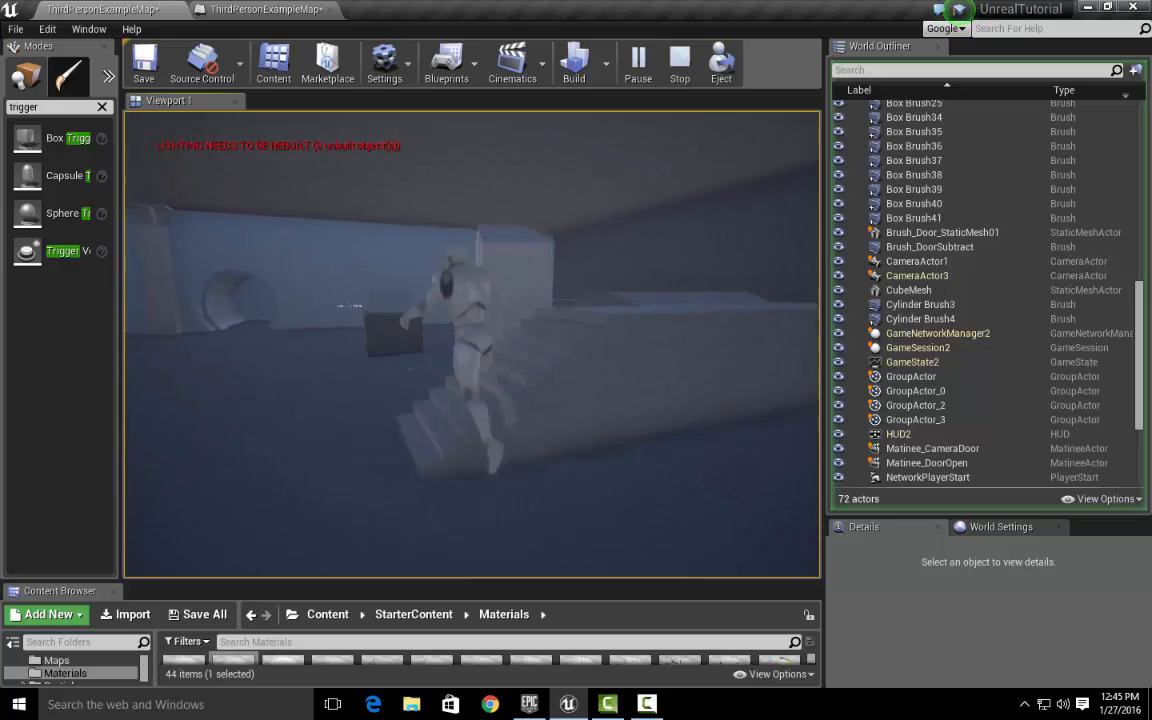
{"action": "key", "text": "space"}
{"action": "key", "text": "w"}
{"action": "key", "text": "space"}
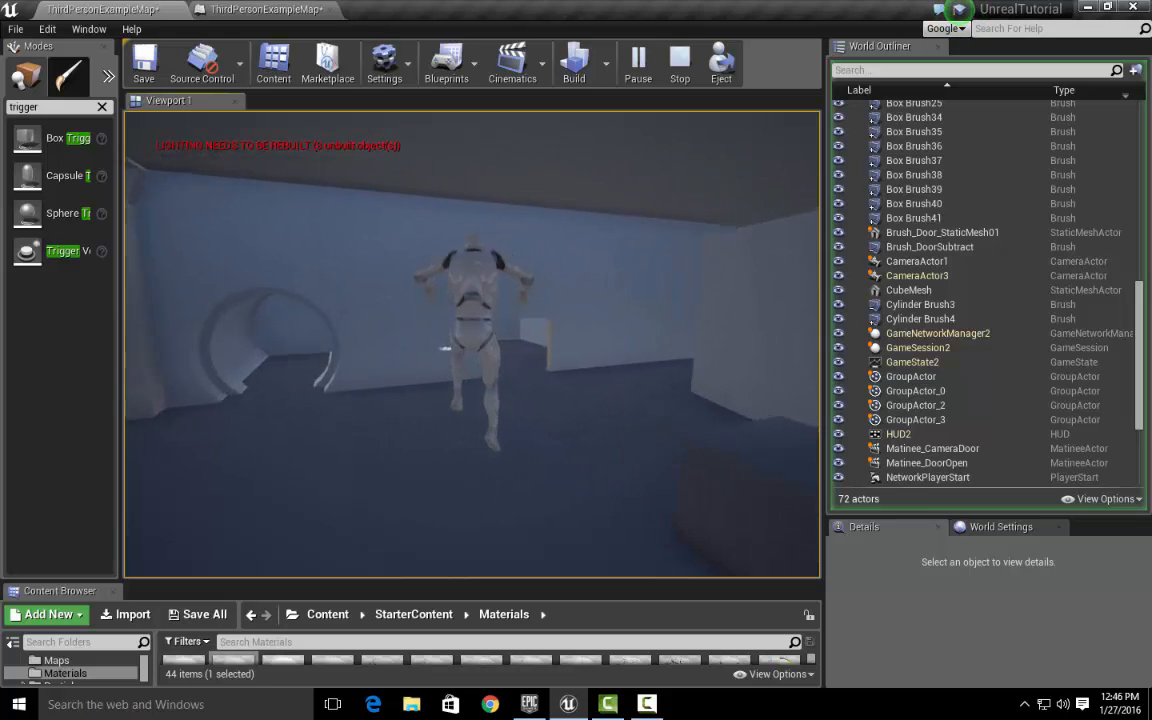
{"action": "key", "text": "w"}
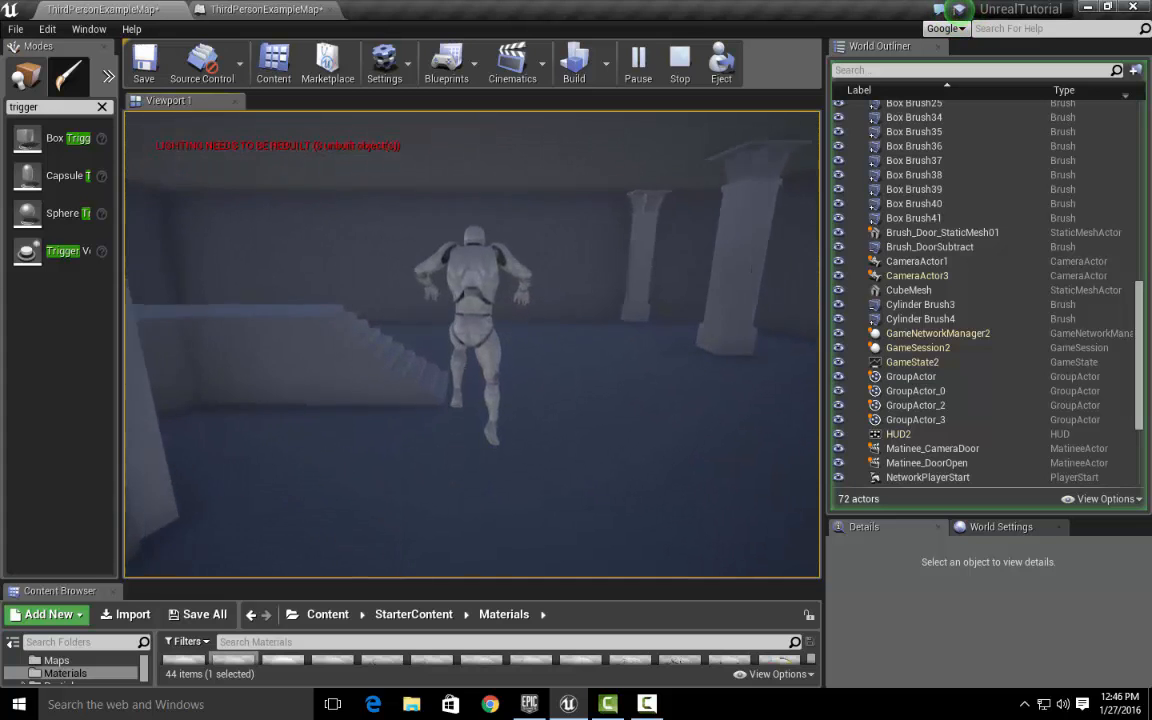
{"action": "key", "text": "w"}
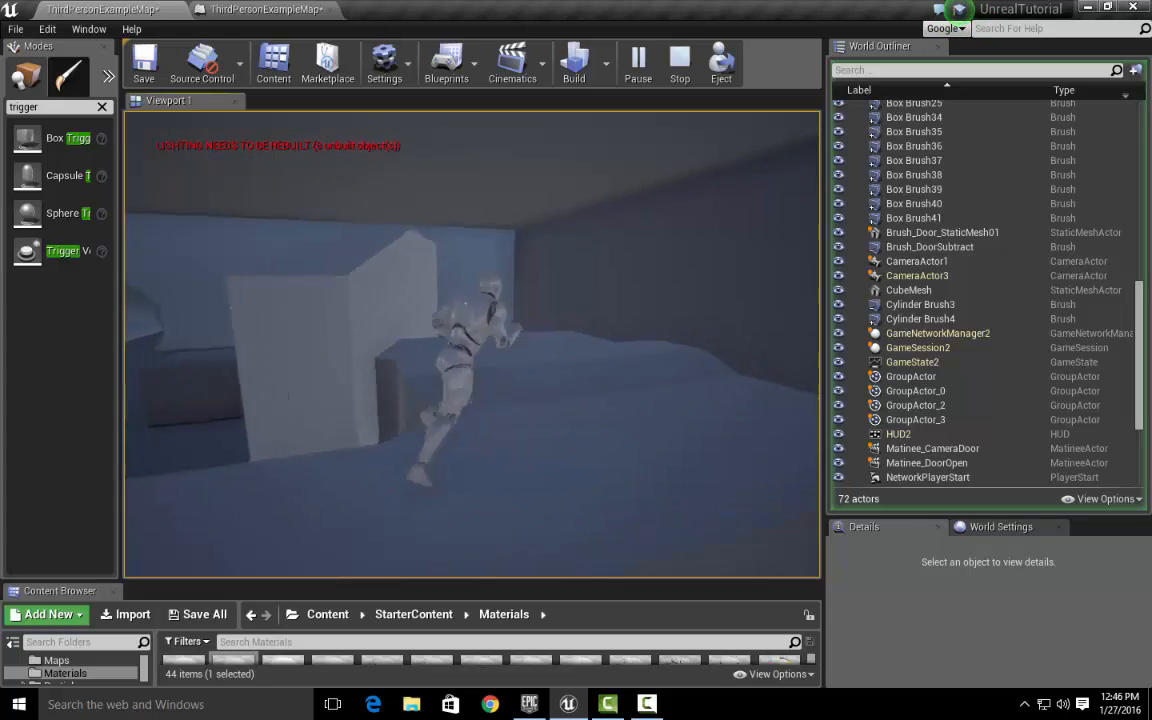
{"action": "key", "text": "w"}
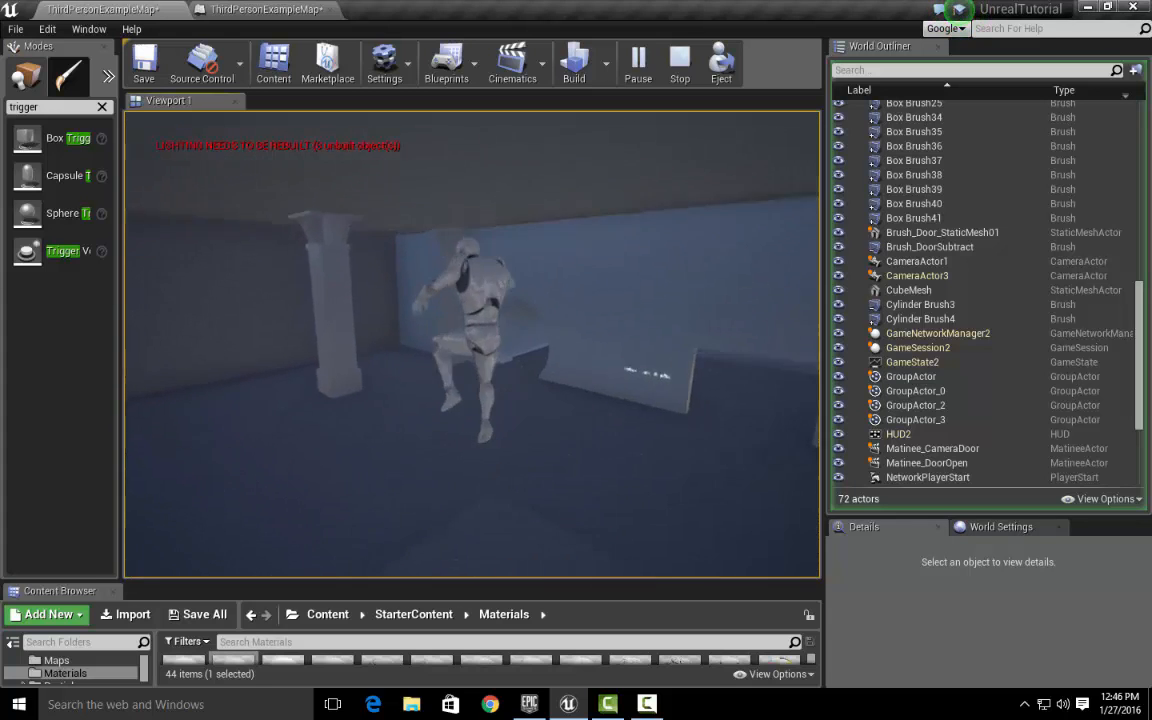
{"action": "key", "text": "w"}
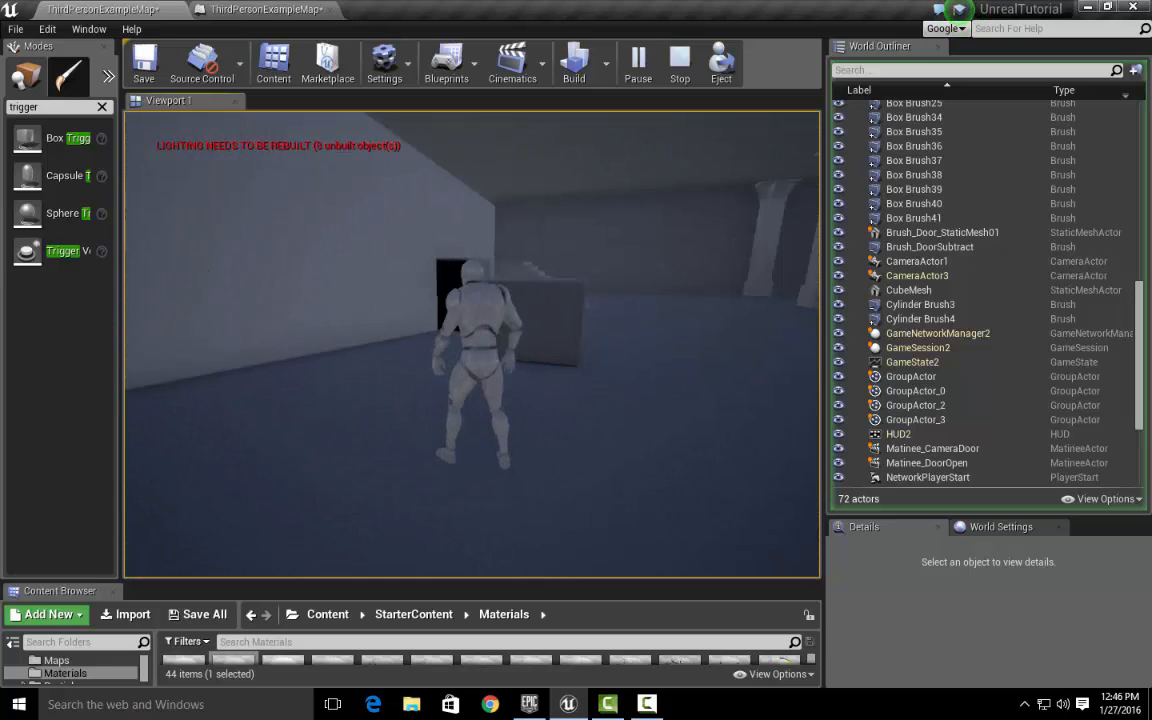